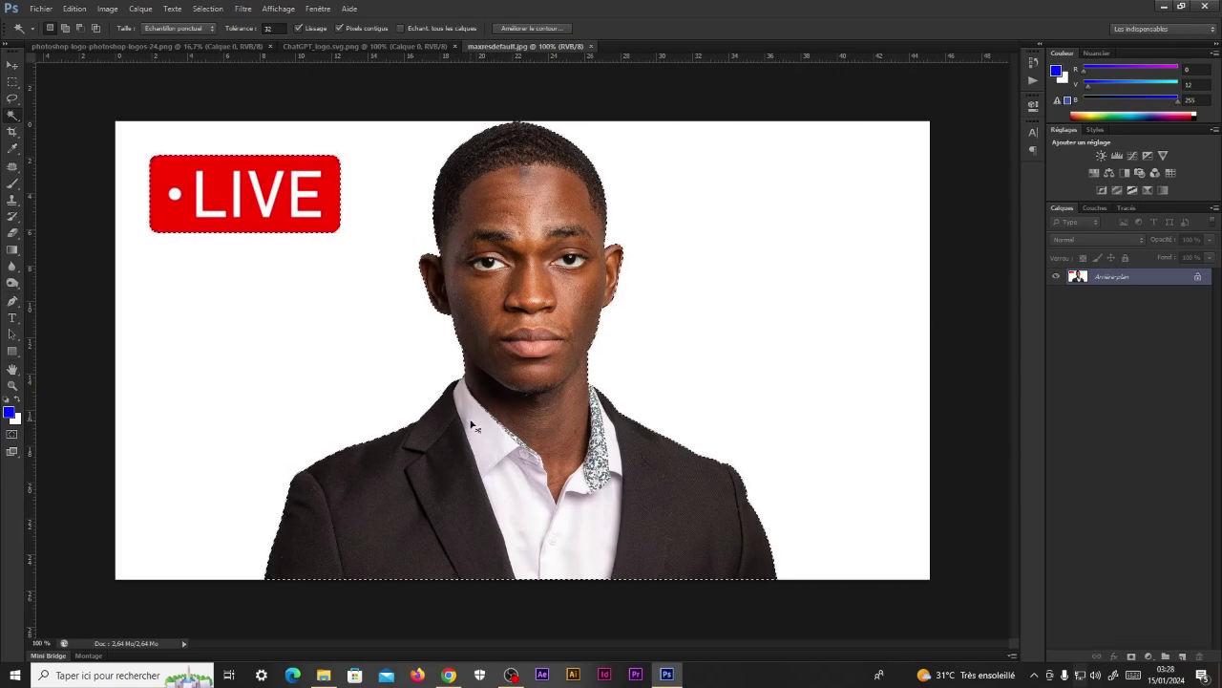
Step: Copy the selected portrait and LIVE badge onto a new layer and hide the background layer
key("ctrl+j")
left_click(1056, 306)
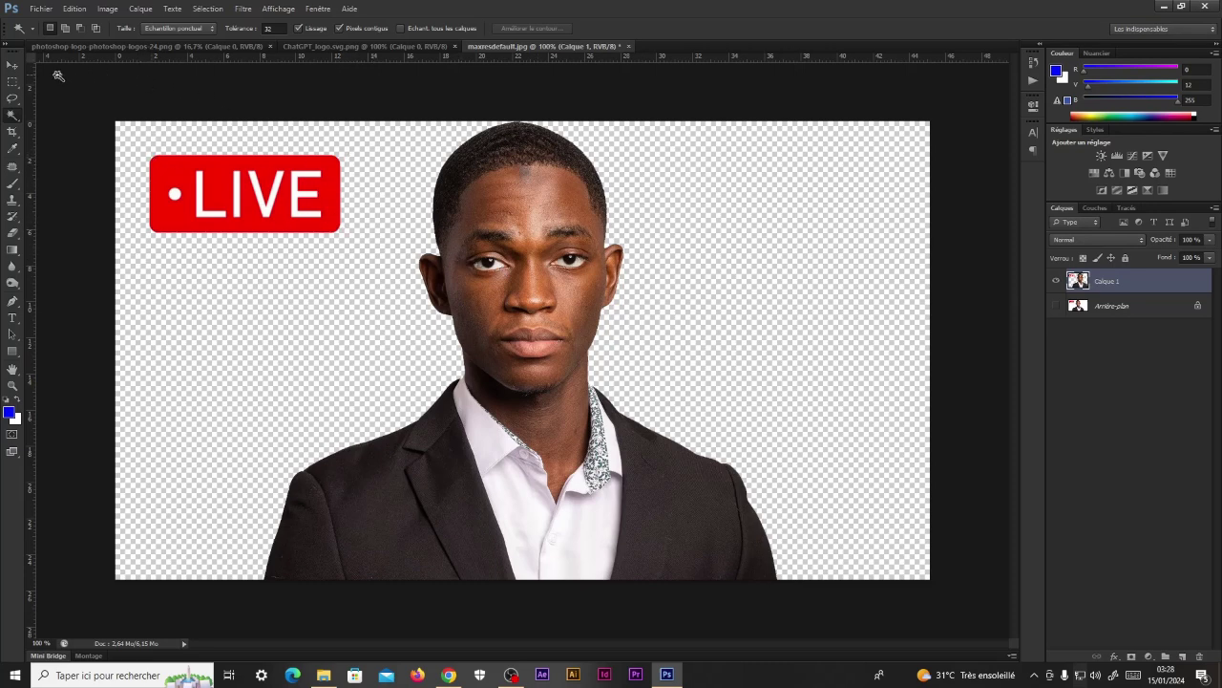
Step: Erase the red LIVE badge from the cut-out layer using a rectangular selection, and deselect
left_click(12, 84)
left_click_drag(120, 137, 370, 258)
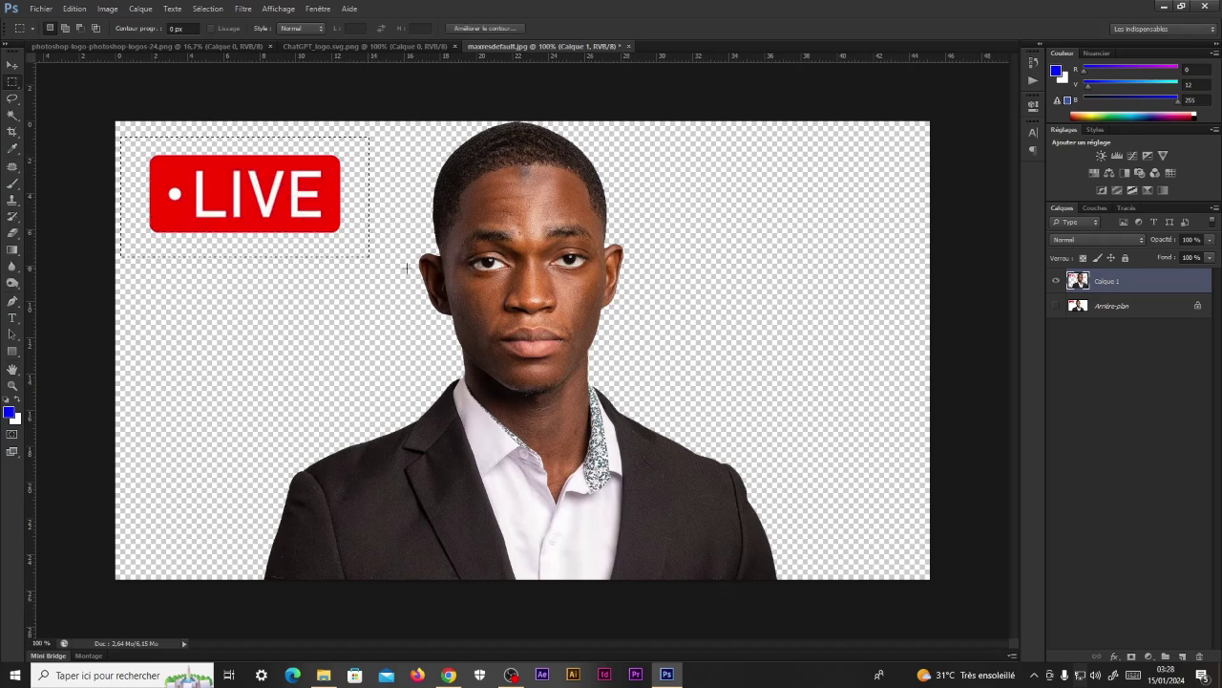
key("Delete")
key("ctrl+d")
key("c")
key("ctrl+minus")
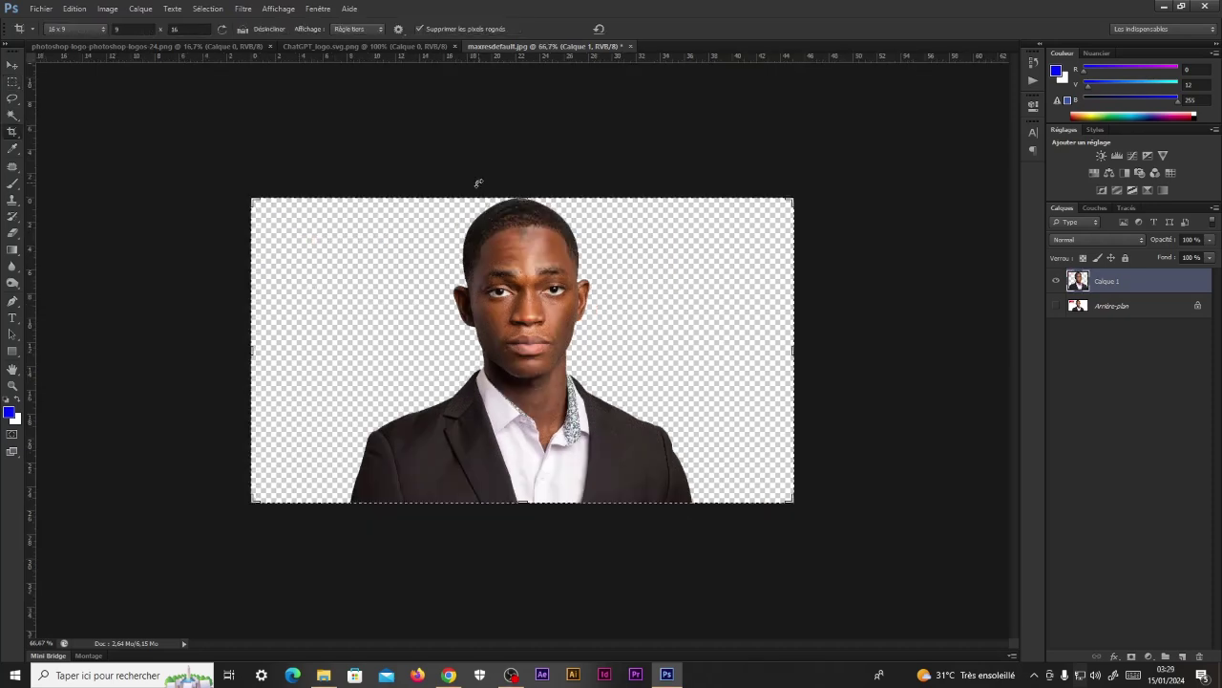
Step: Create a new 16 x 9 cm RGB document named MINIATURE TUTO at 100 pixels per centimetre
left_click(41, 9)
left_click(55, 24)
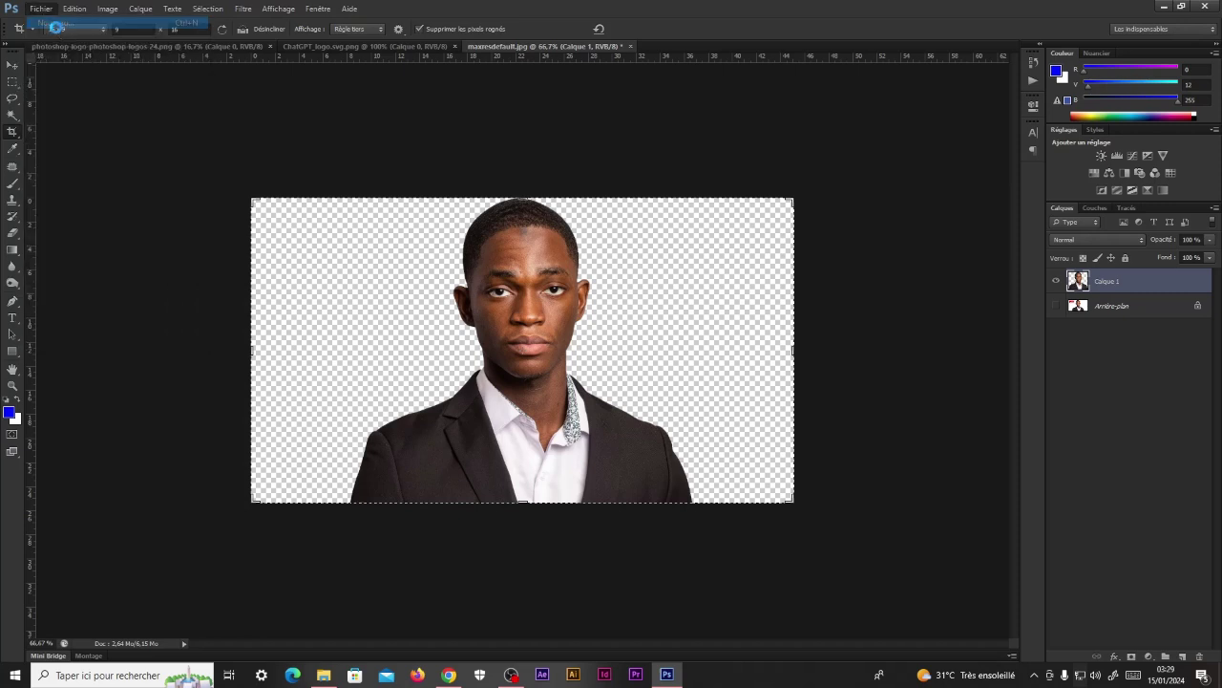
type("MINIATURE")
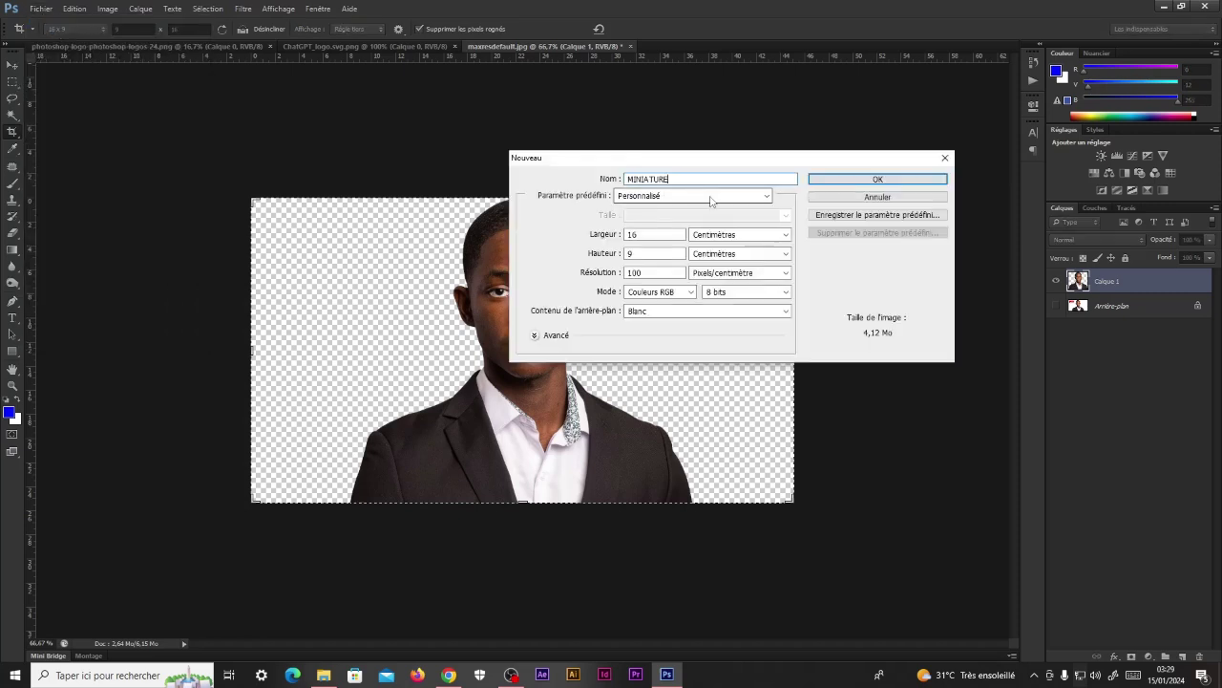
type(" TUTO")
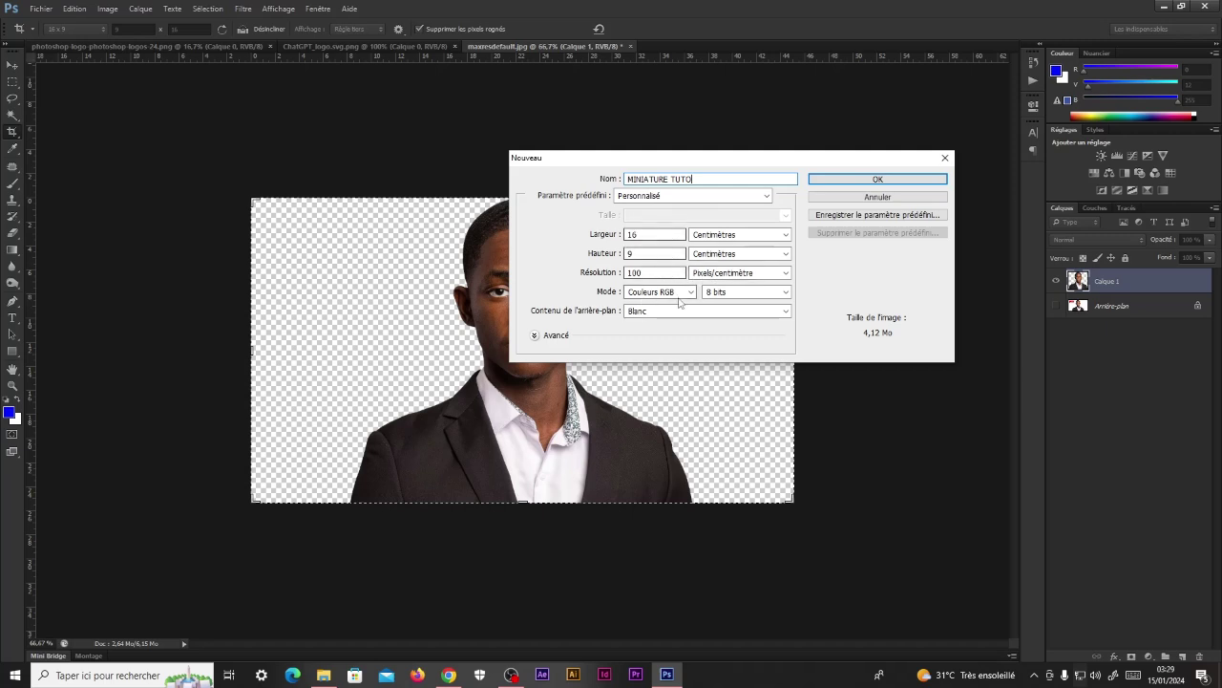
left_click(876, 179)
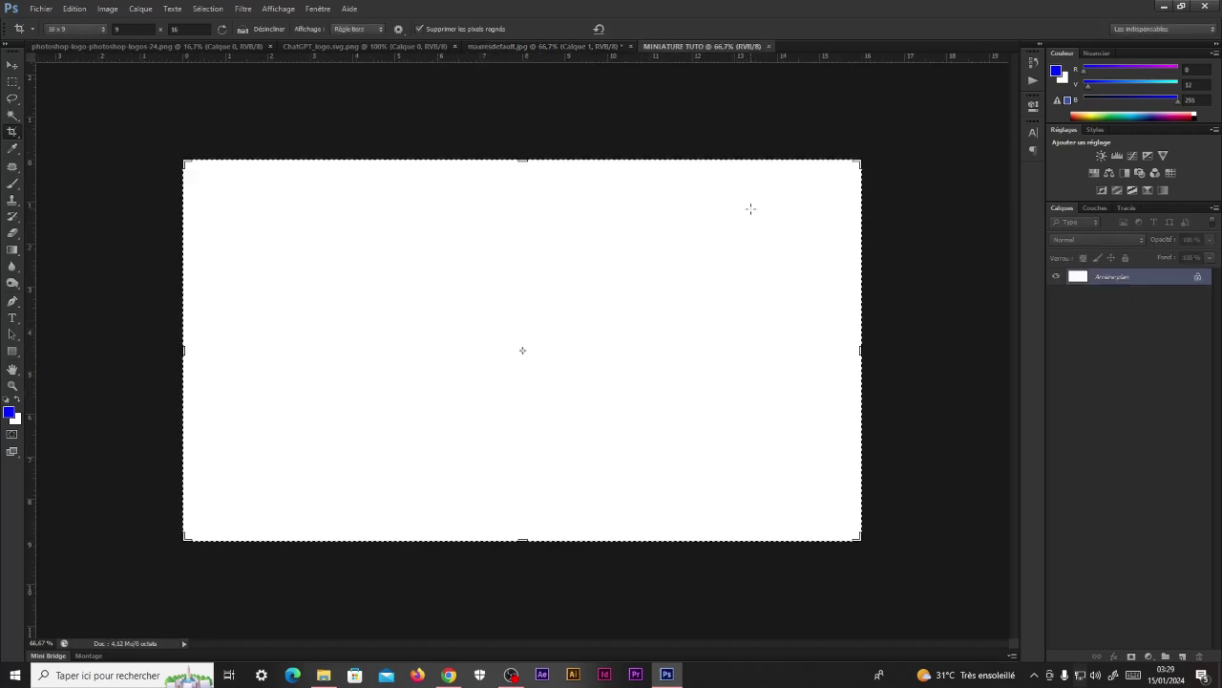
Step: Convert the locked background into the regular layer Calque 0 and clear its white content to transparency
double_click(1112, 277)
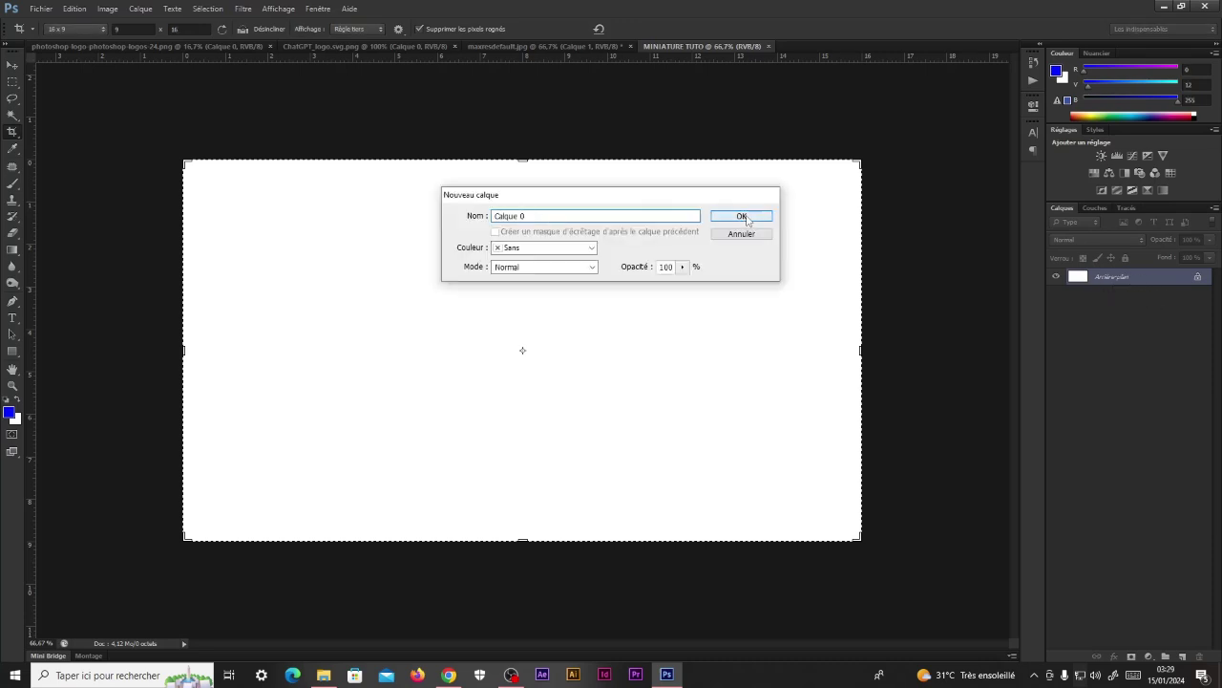
left_click(750, 217)
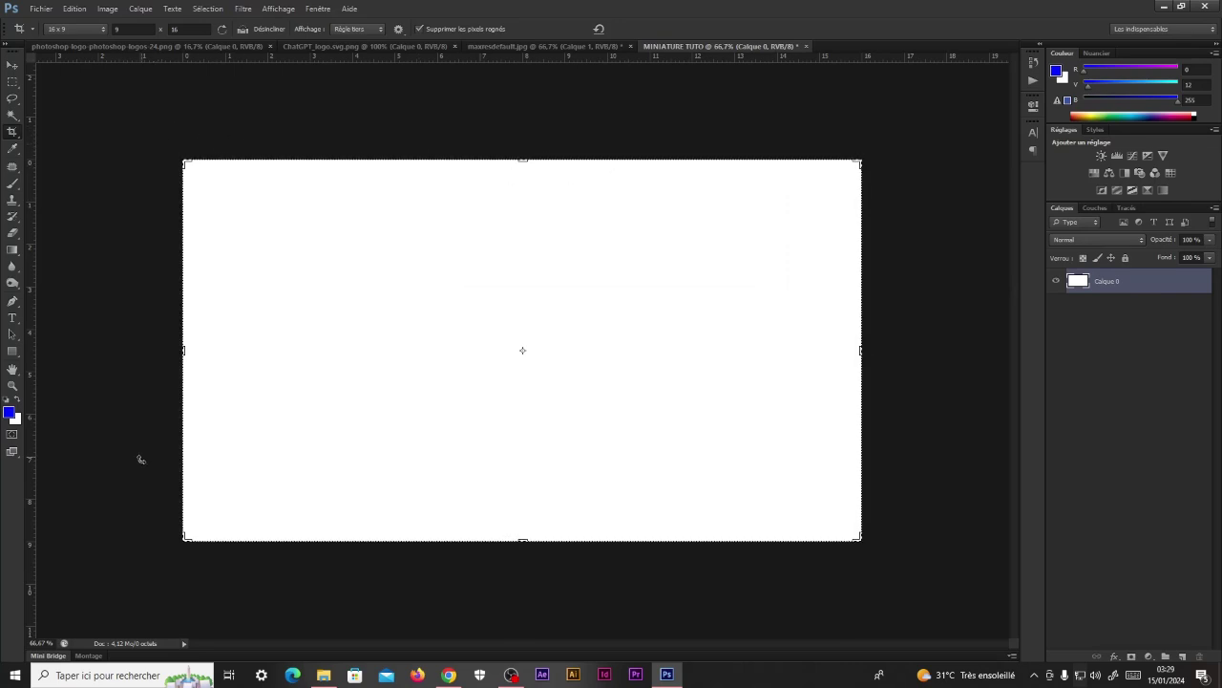
key("Delete")
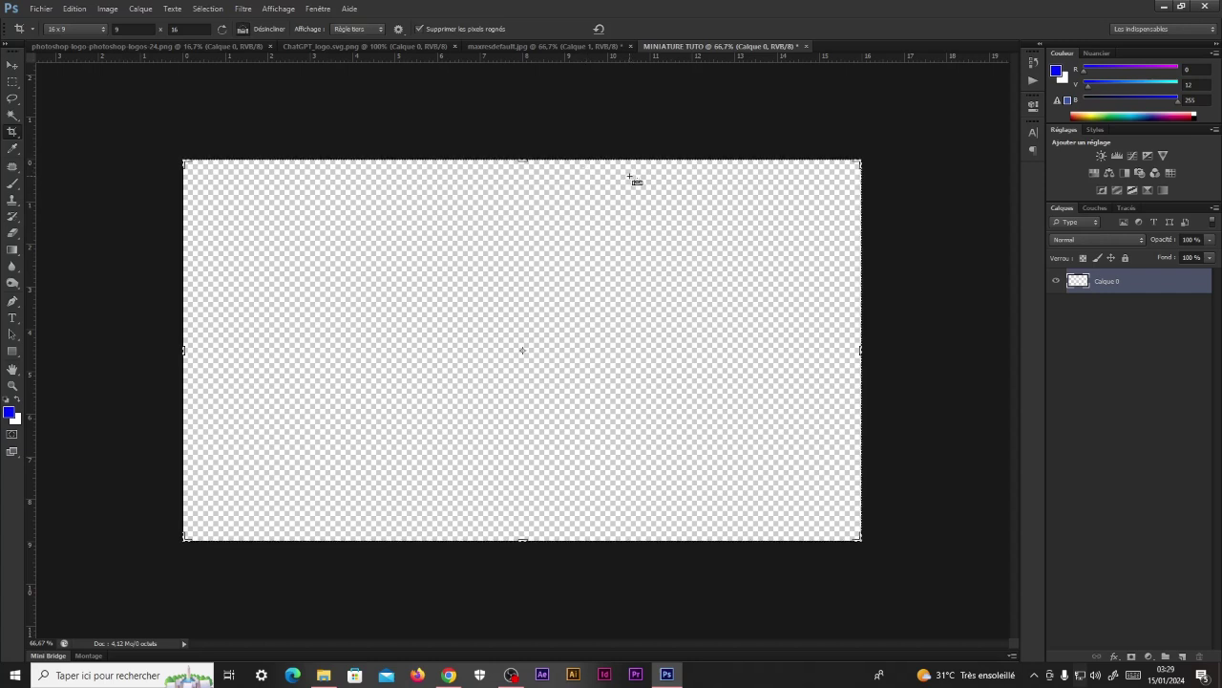
Step: Copy the cut-out portrait layer from maxresdefault.jpg into the MINIATURE TUTO document
left_click(487, 44)
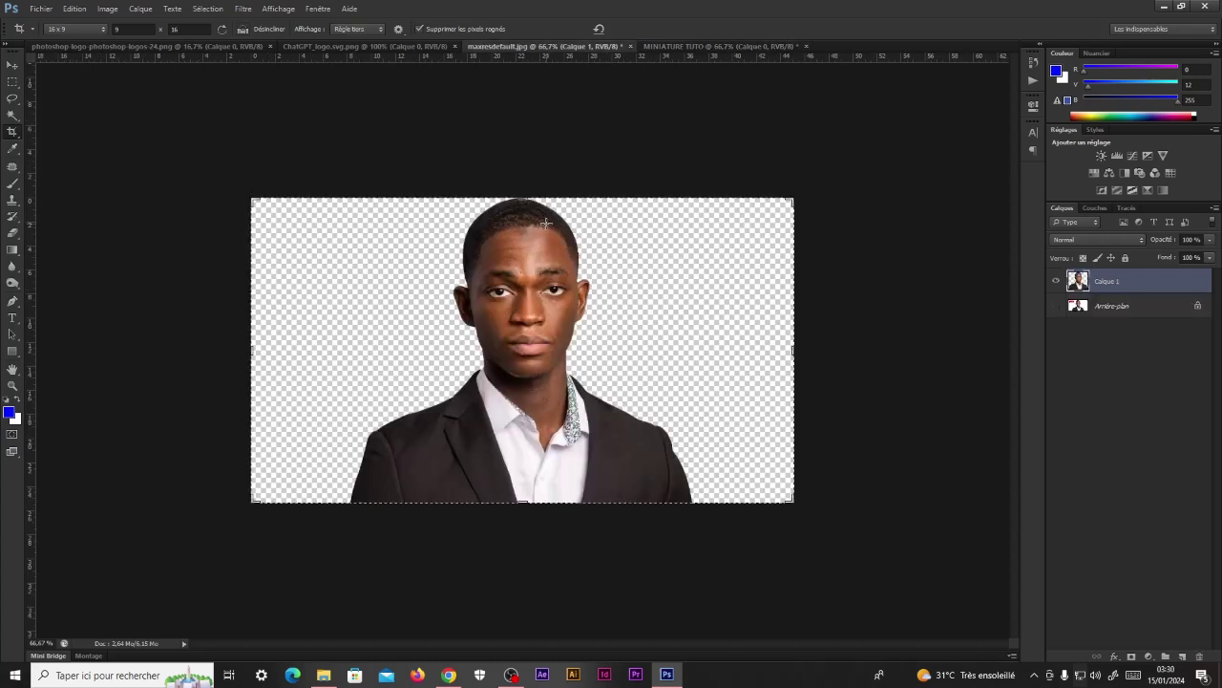
key("v")
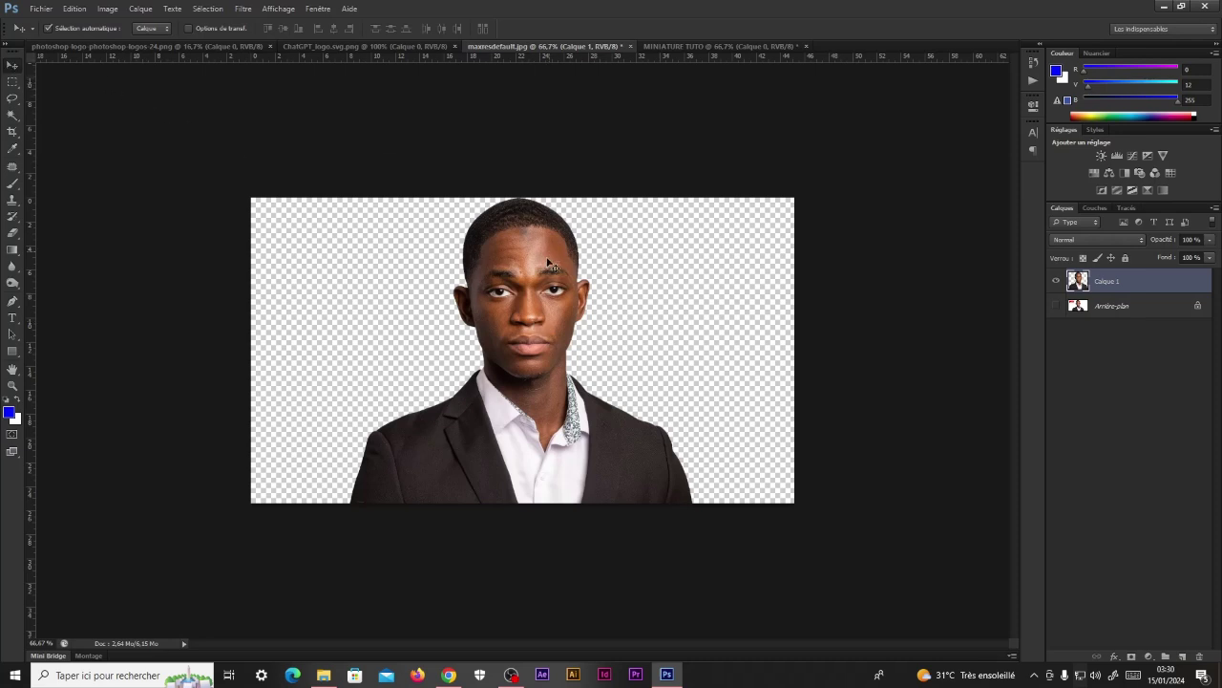
left_click_drag(533, 314, 506, 454)
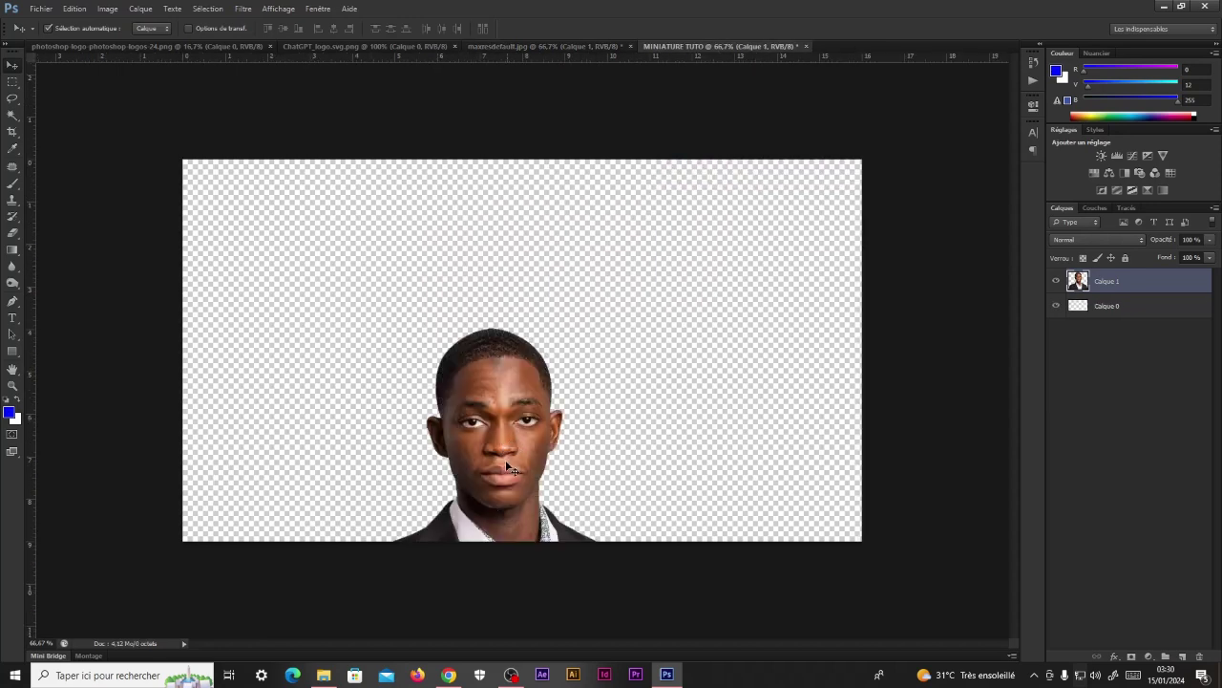
Step: Scale the portrait up to about 116% and position it near the canvas centre with its base on the lower edge
key("ctrl+t")
left_click_drag(589, 325, 718, 212)
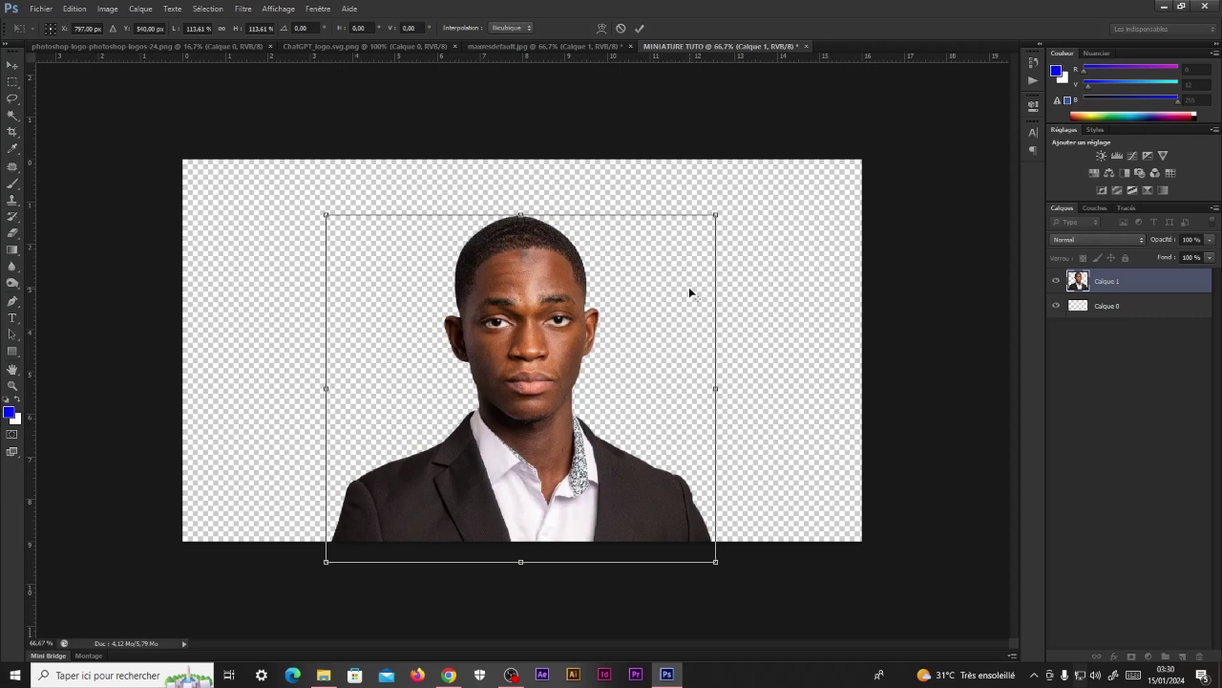
left_click_drag(716, 214, 695, 235)
left_click_drag(607, 420, 617, 420)
left_click_drag(706, 231, 729, 210)
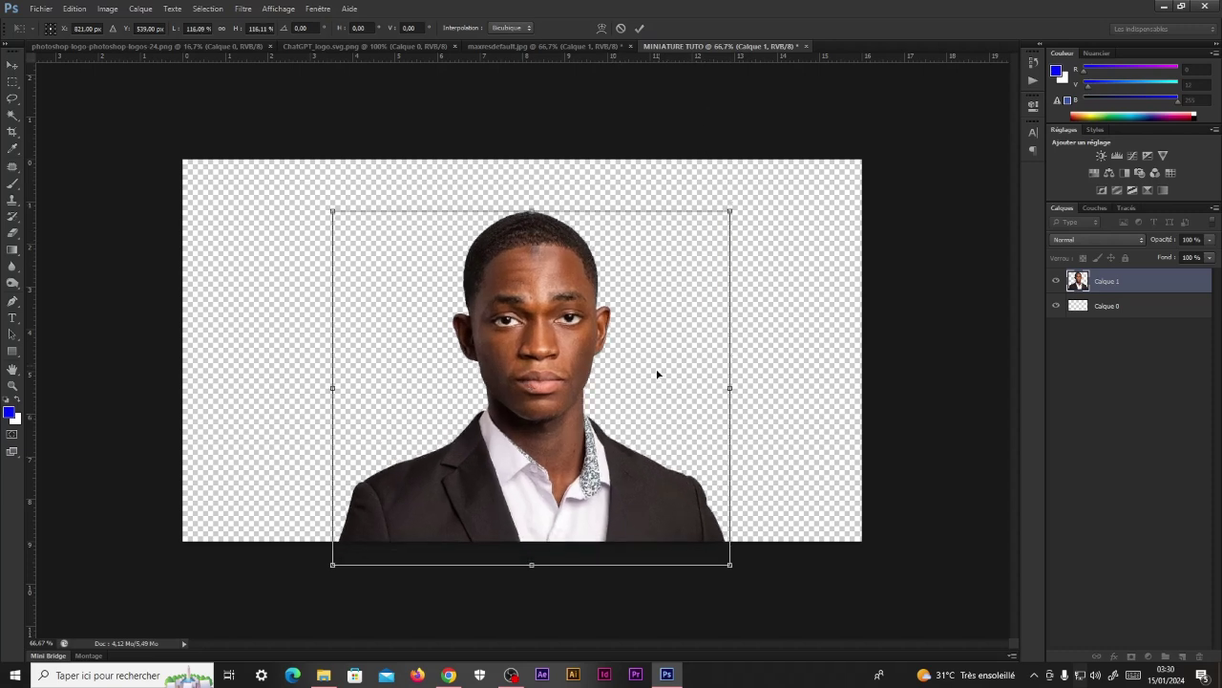
left_click_drag(655, 374, 655, 352)
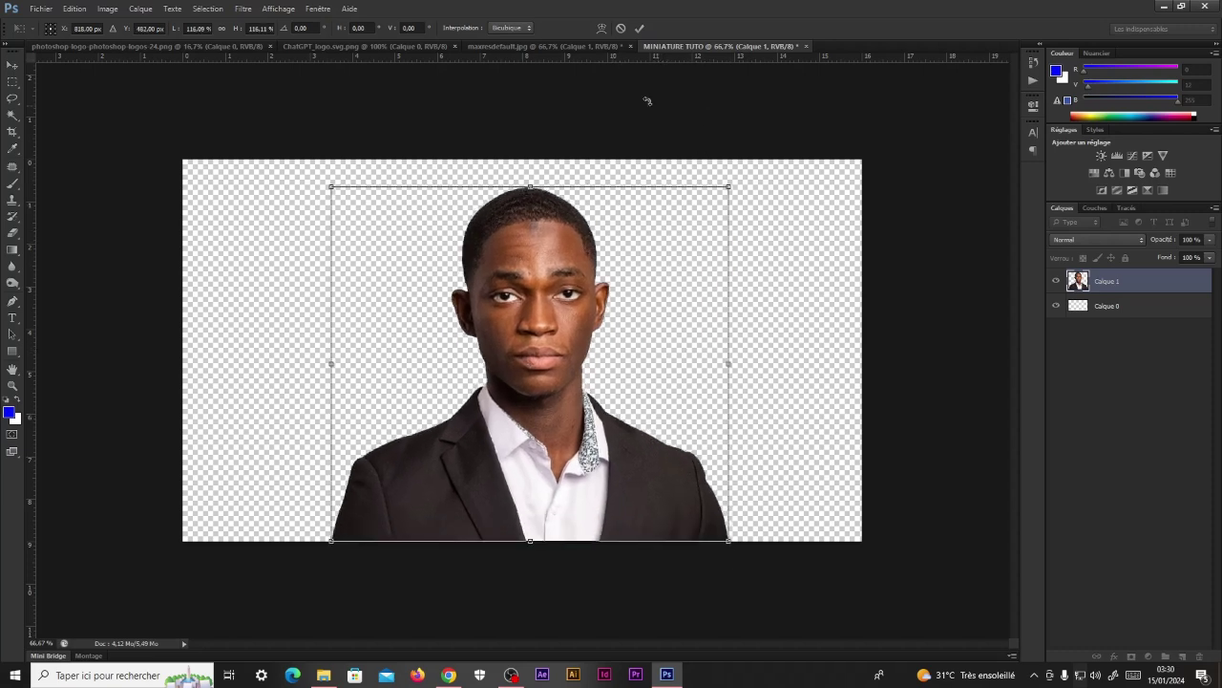
left_click(640, 29)
Step: Copy the Photoshop logo from its own document into MINIATURE TUTO as a new layer
key("ctrl+Tab")
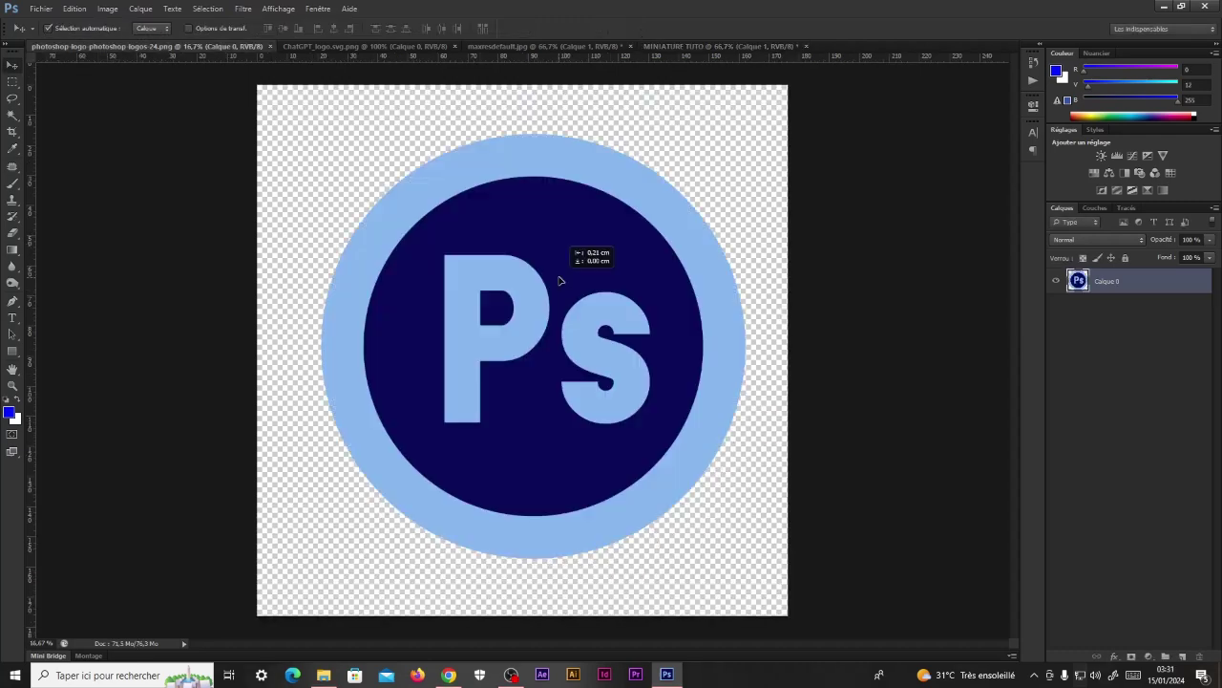
left_click_drag(548, 169, 616, 168)
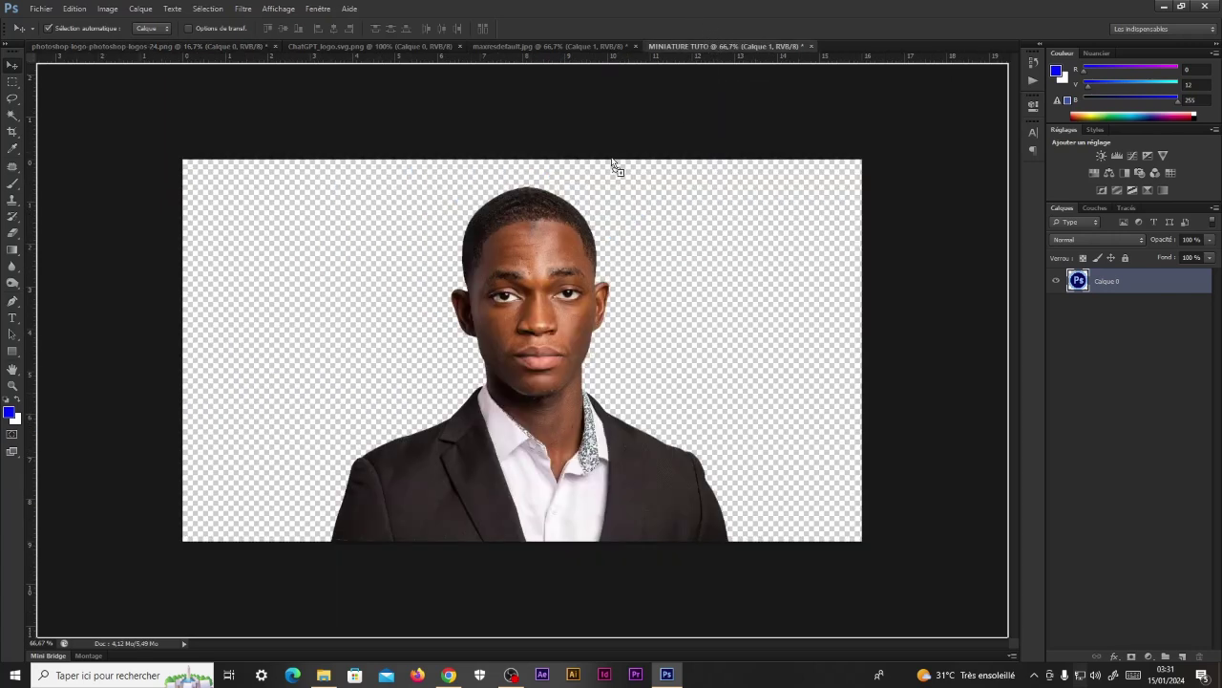
left_click_drag(499, 296, 498, 375)
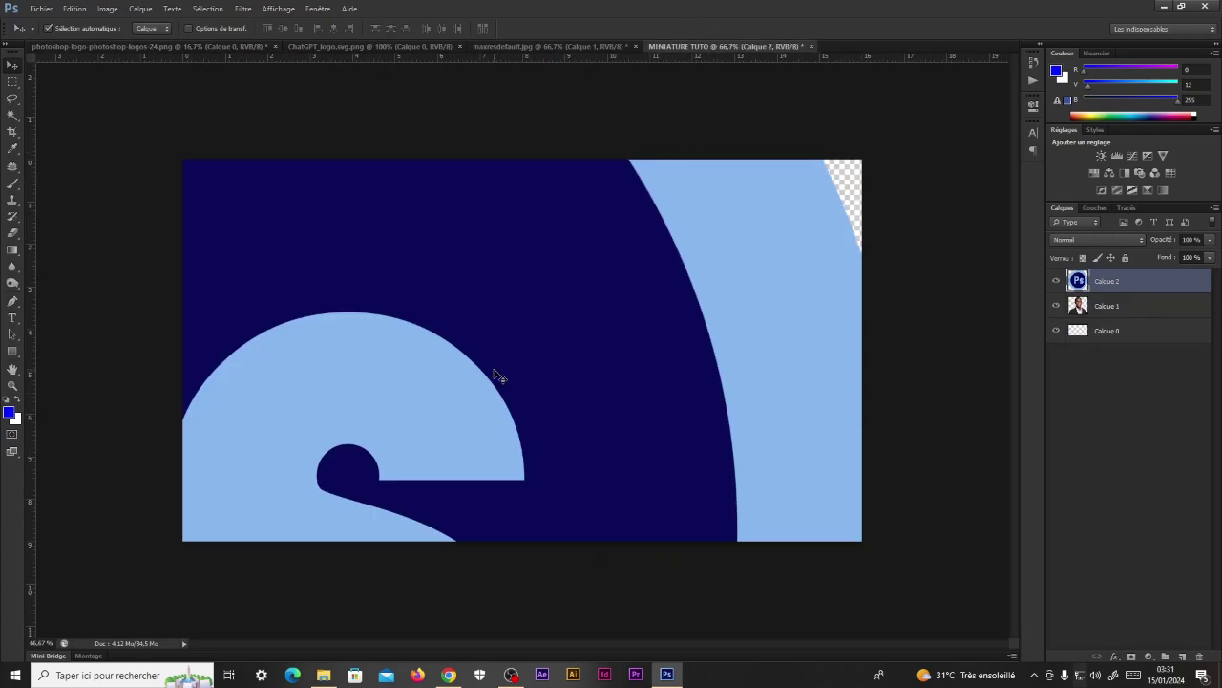
Step: Shrink the oversized Photoshop logo to a small badge and place it beside the man's head, on the canvas's left side
key("ctrl+minus")
key("ctrl+minus")
key("ctrl+minus")
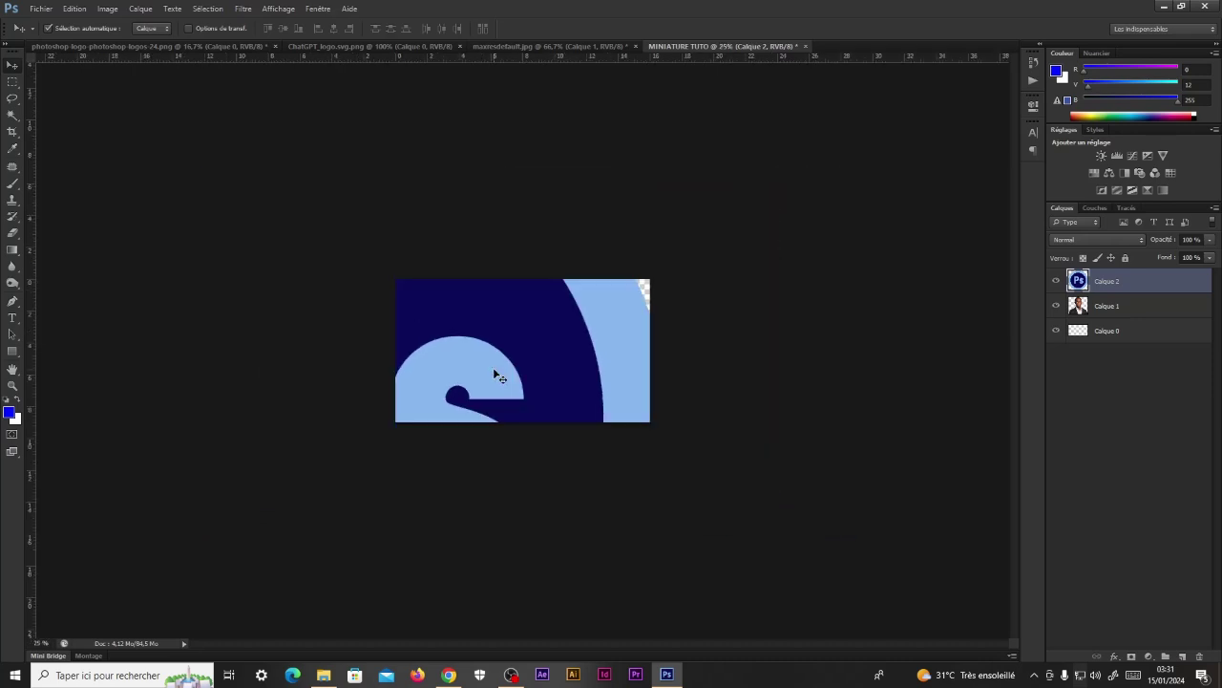
key("ctrl+t")
key("ctrl+minus")
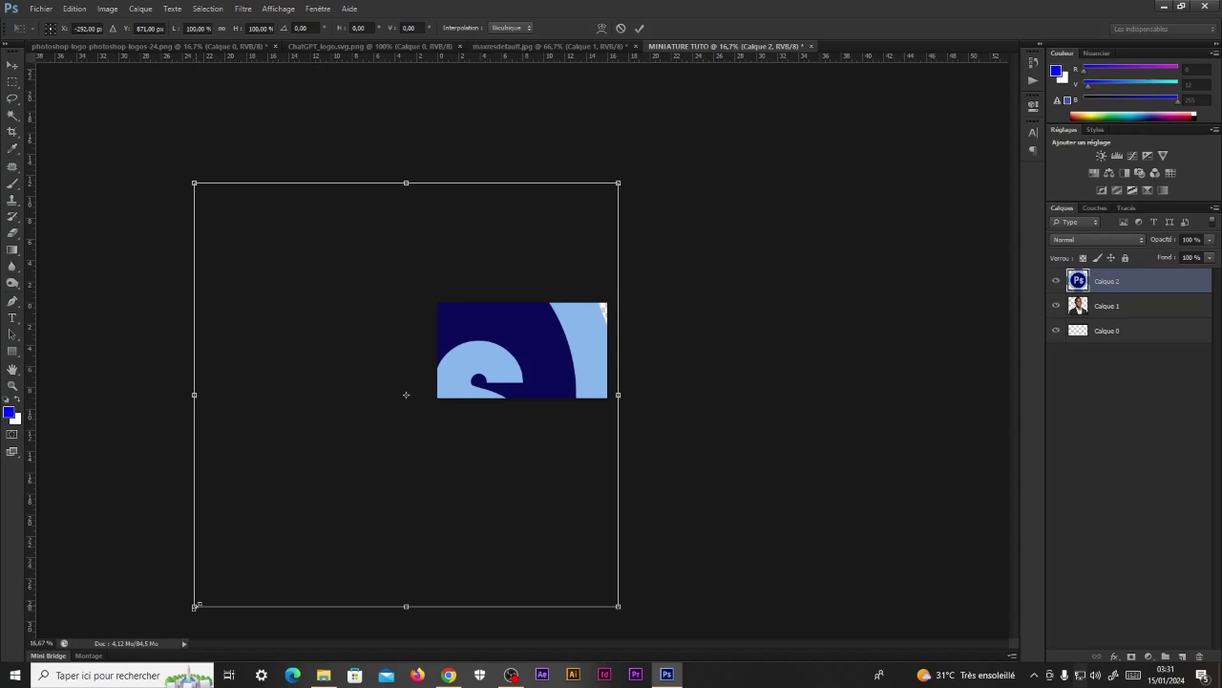
left_click_drag(195, 606, 278, 531)
left_click_drag(321, 477, 392, 408)
key("ctrl+plus")
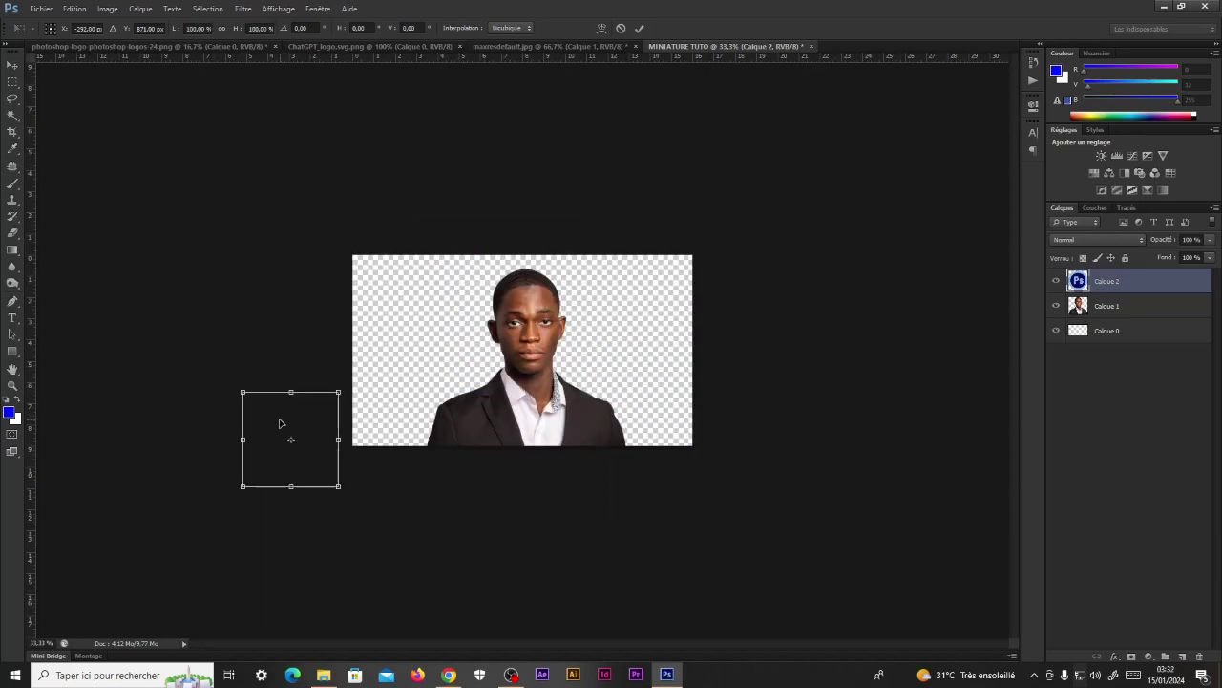
left_click_drag(272, 425, 382, 337)
left_click_drag(451, 404, 428, 377)
Step: Copy the ChatGPT logo into MINIATURE TUTO and scale it down to a small icon
left_click(370, 46)
left_click_drag(546, 403, 570, 361)
key("ctrl+t")
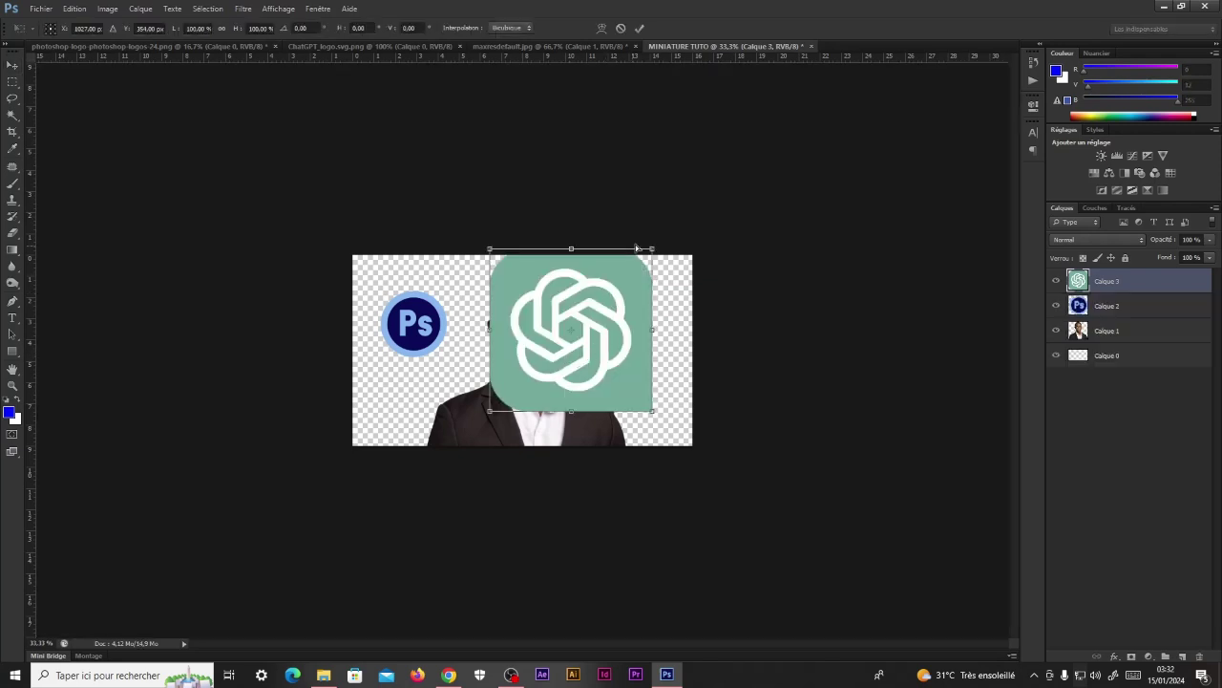
left_click_drag(651, 254, 598, 303)
key("Return")
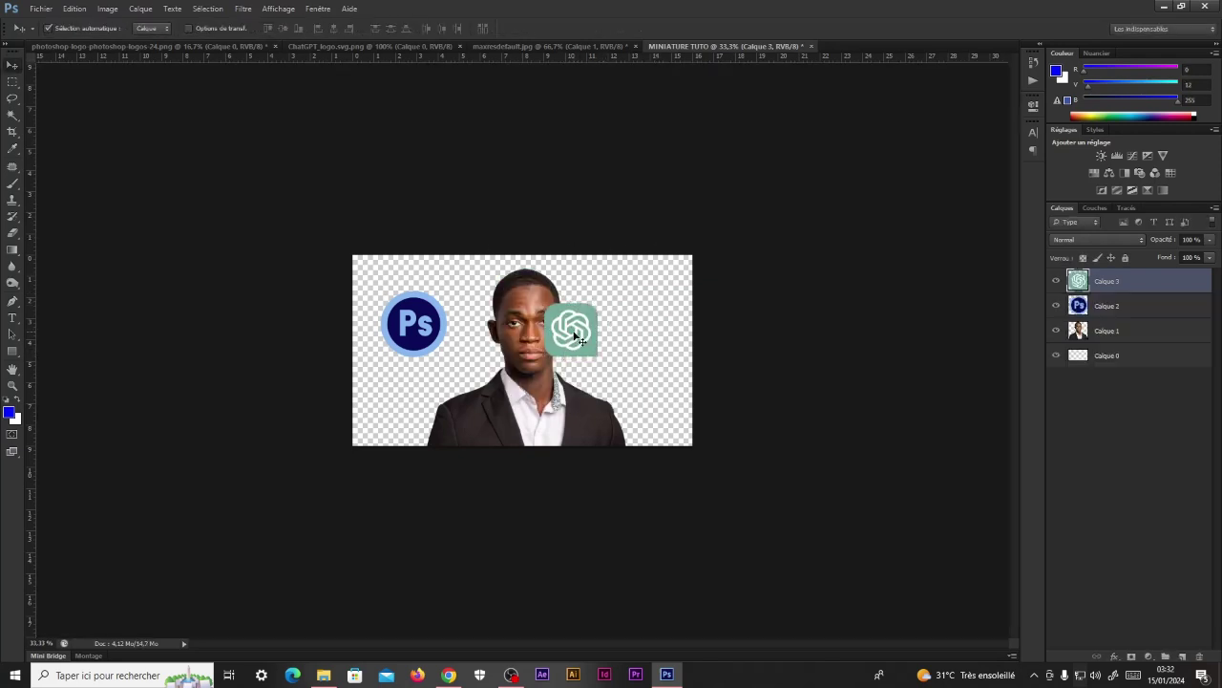
Step: Place the ChatGPT logo left and the Photoshop logo right of the man's head, and add a horizontal guide at mouth level
left_click_drag(570, 344, 400, 392)
left_click_drag(427, 325, 650, 339)
left_click_drag(413, 387, 425, 346)
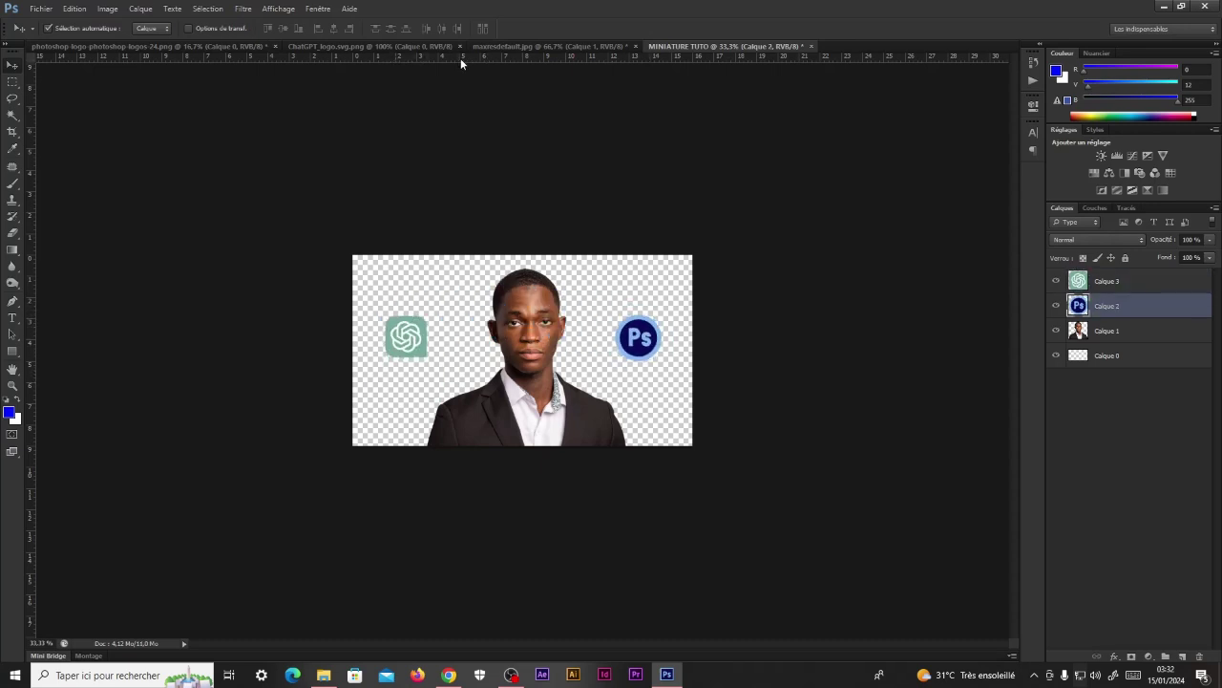
left_click_drag(472, 57, 488, 349)
key("ctrl+plus")
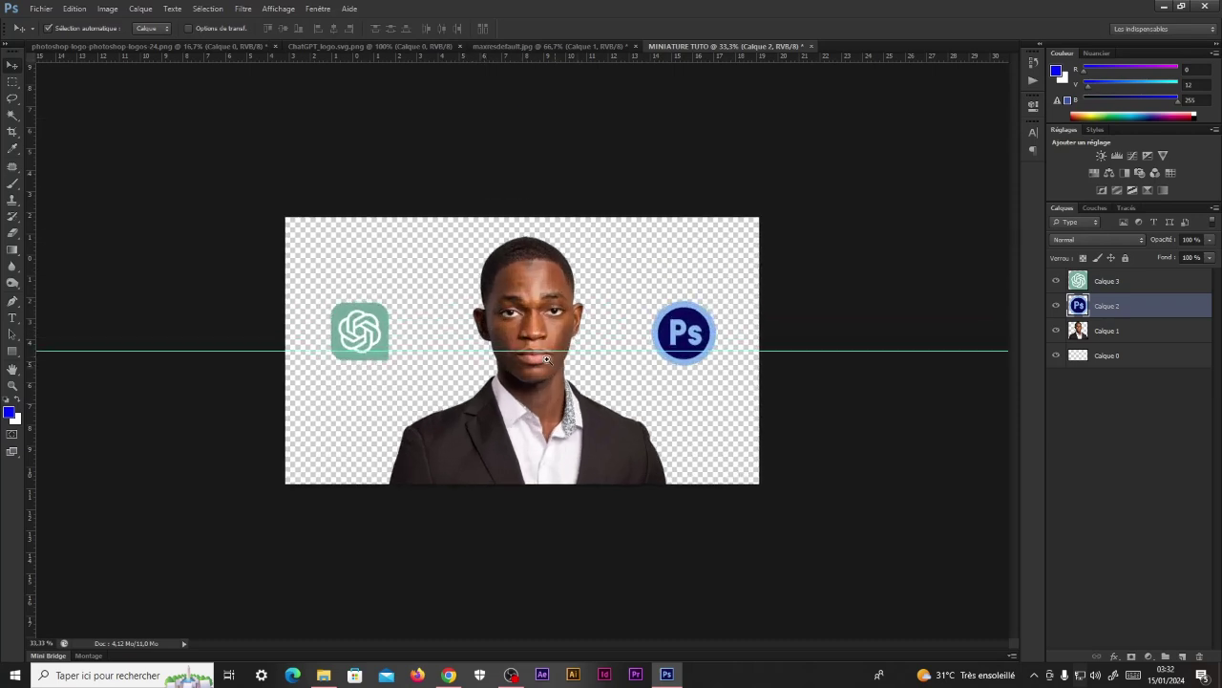
Step: Add the blue text "1000,000 FCFA" and enlarge it to about 41 pt across the lower part of the canvas
left_click(13, 317)
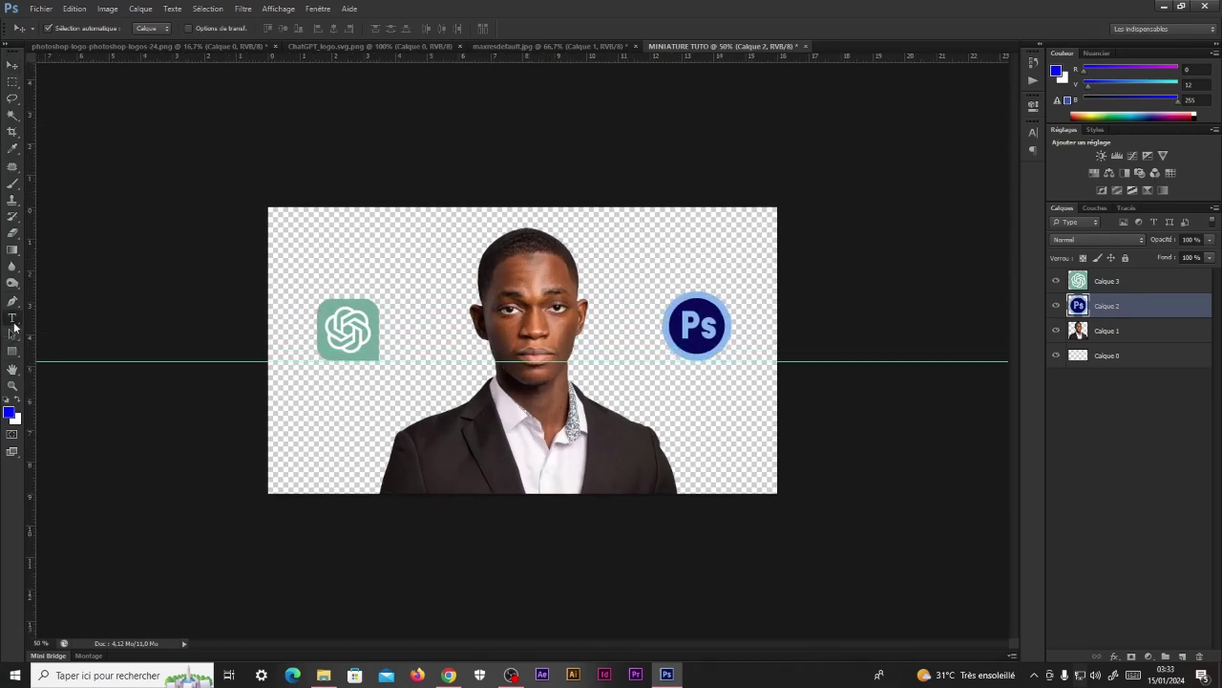
left_click(318, 439)
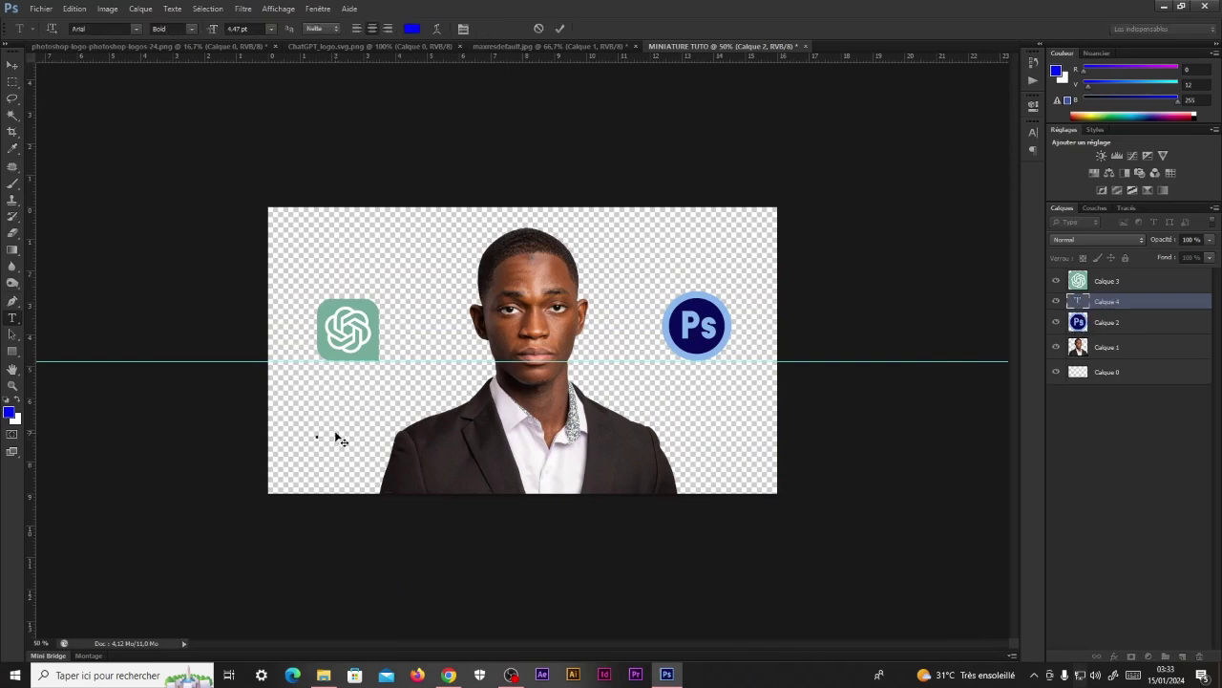
type("1000,000 FCFA")
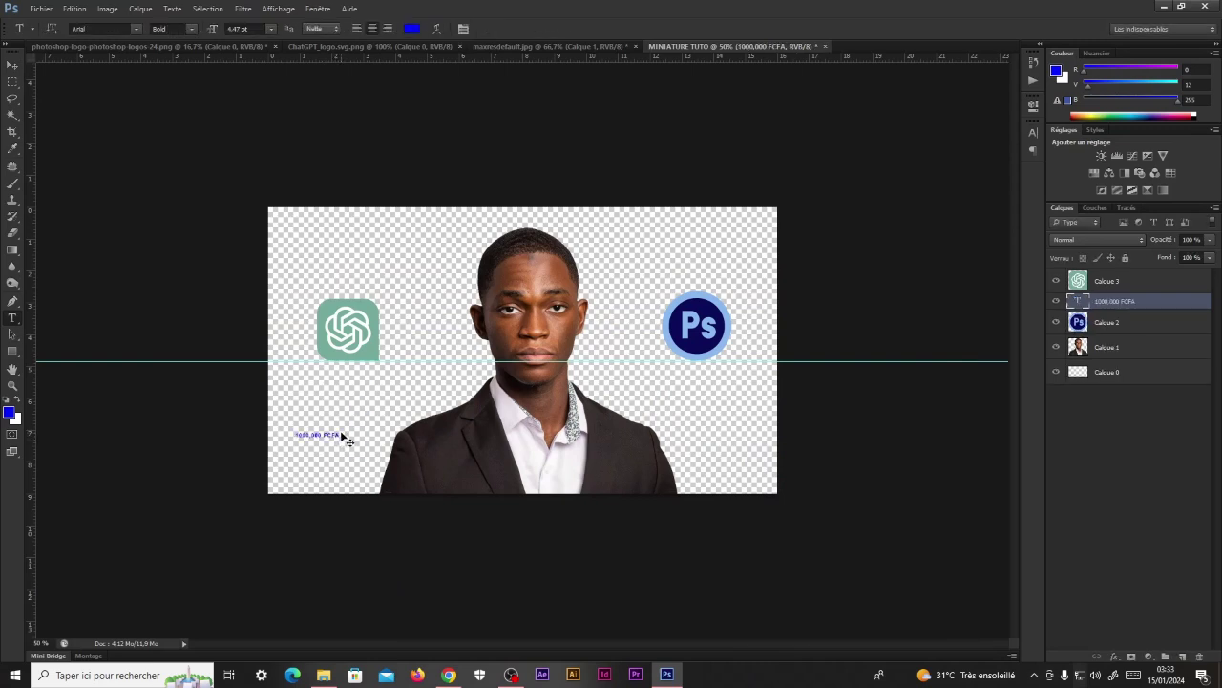
key("ctrl+t")
left_click_drag(346, 441, 712, 506)
left_click_drag(528, 455, 569, 468)
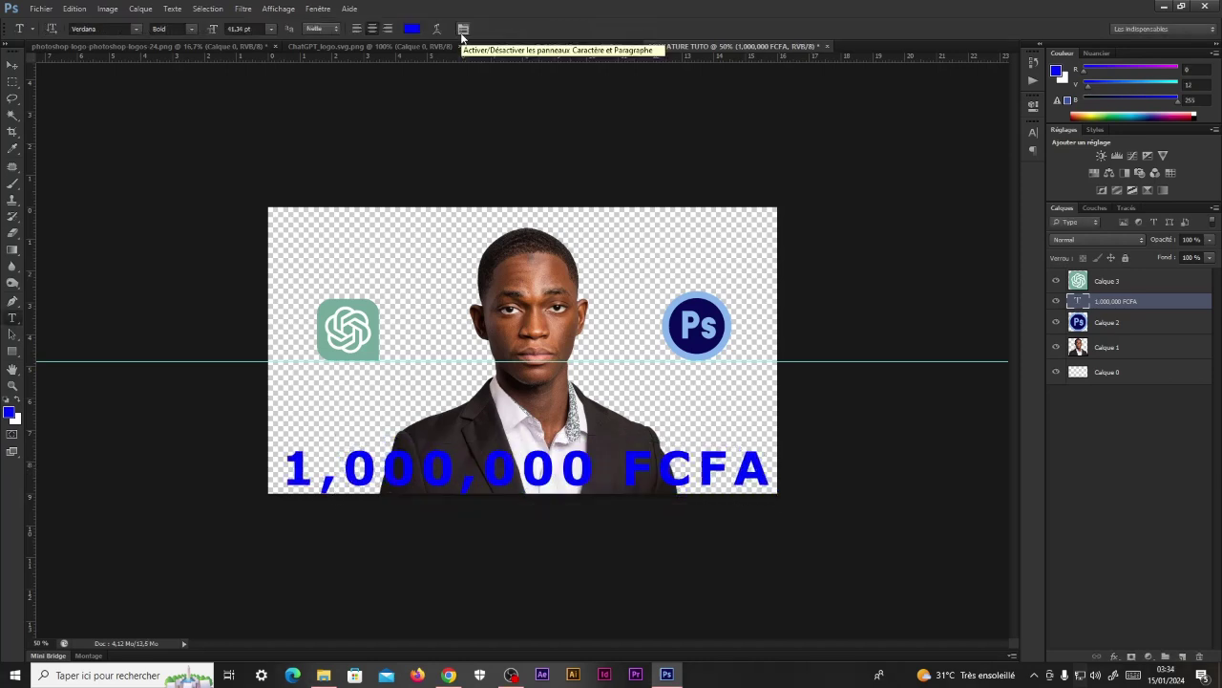
Step: Set the tracking of the FCFA amount text to 50
left_click(462, 30)
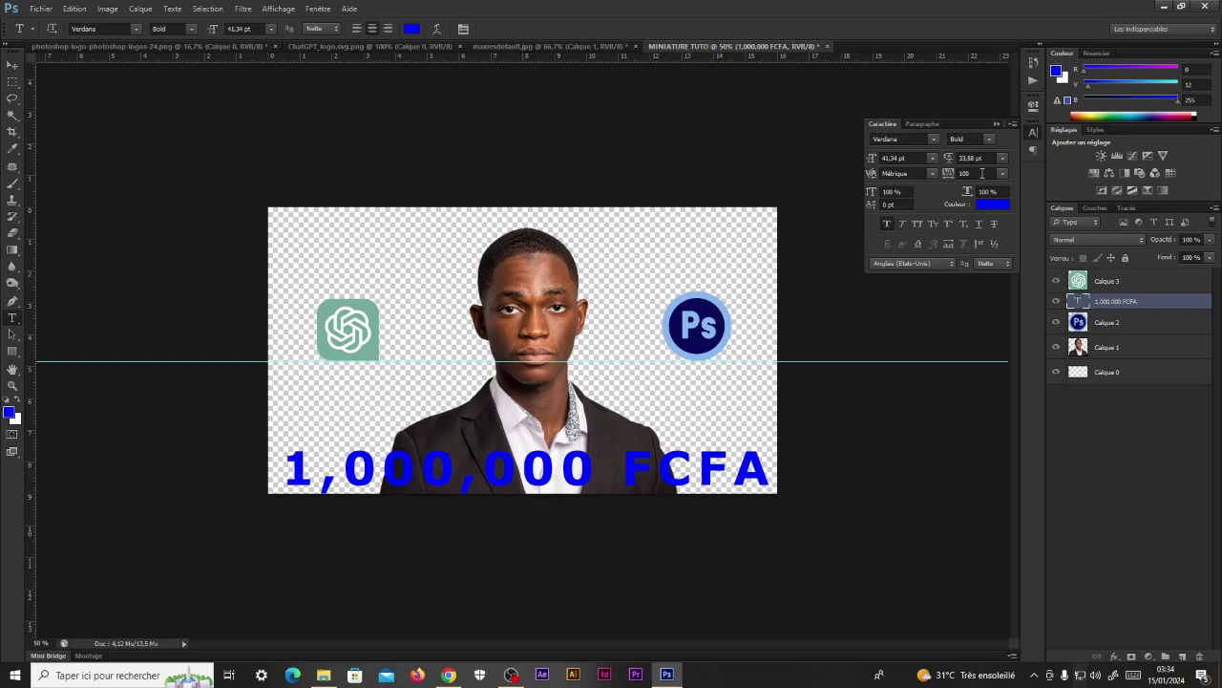
left_click_drag(981, 173, 959, 175)
type("50")
key("Return")
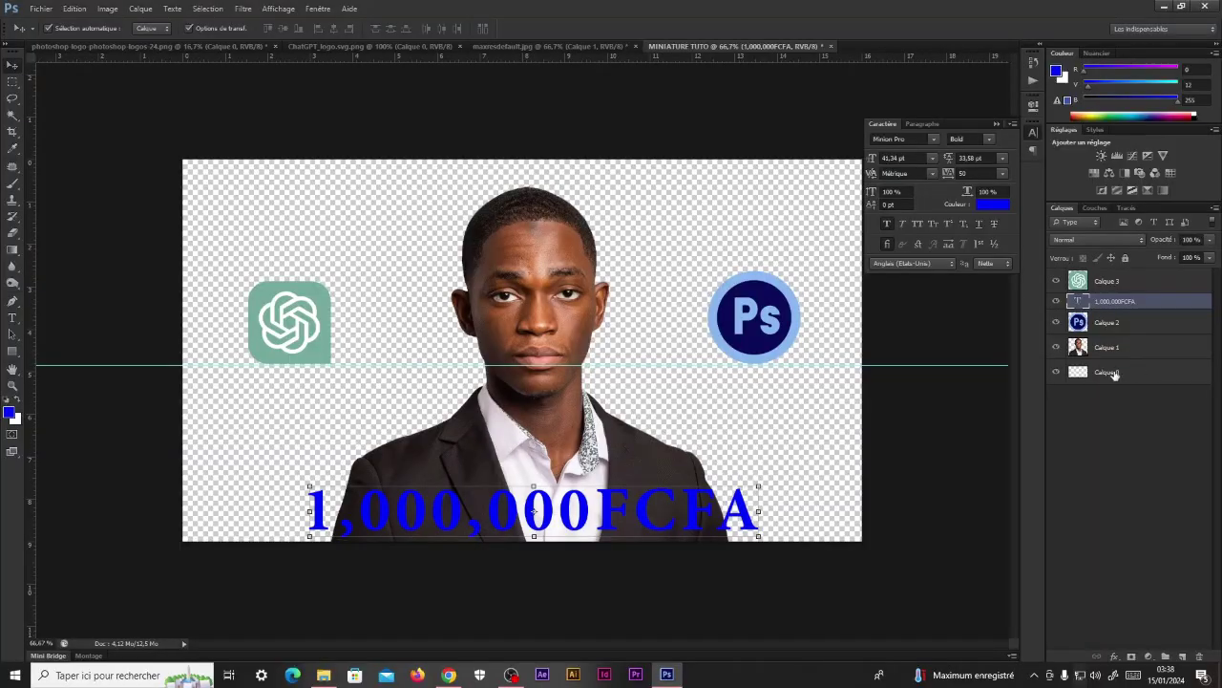
Step: Replace the empty bottom layer with a solid dark navy blue fill as the thumbnail's background
left_click(1141, 372)
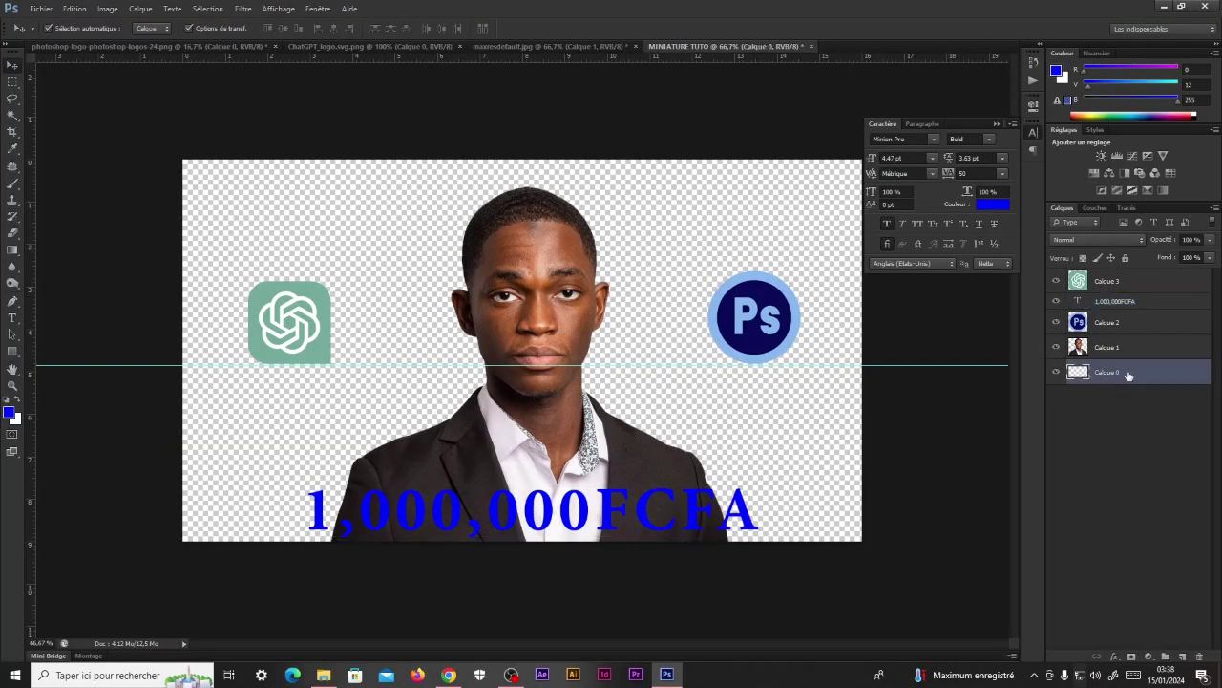
left_click(1149, 657)
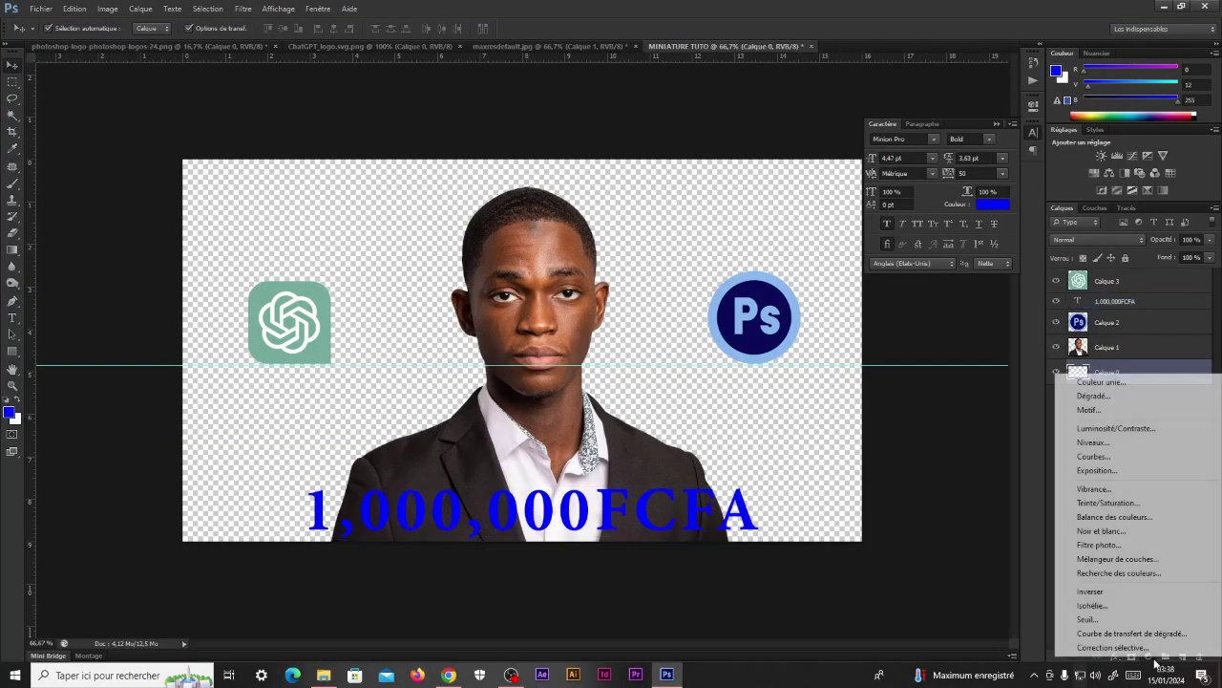
left_click(1101, 382)
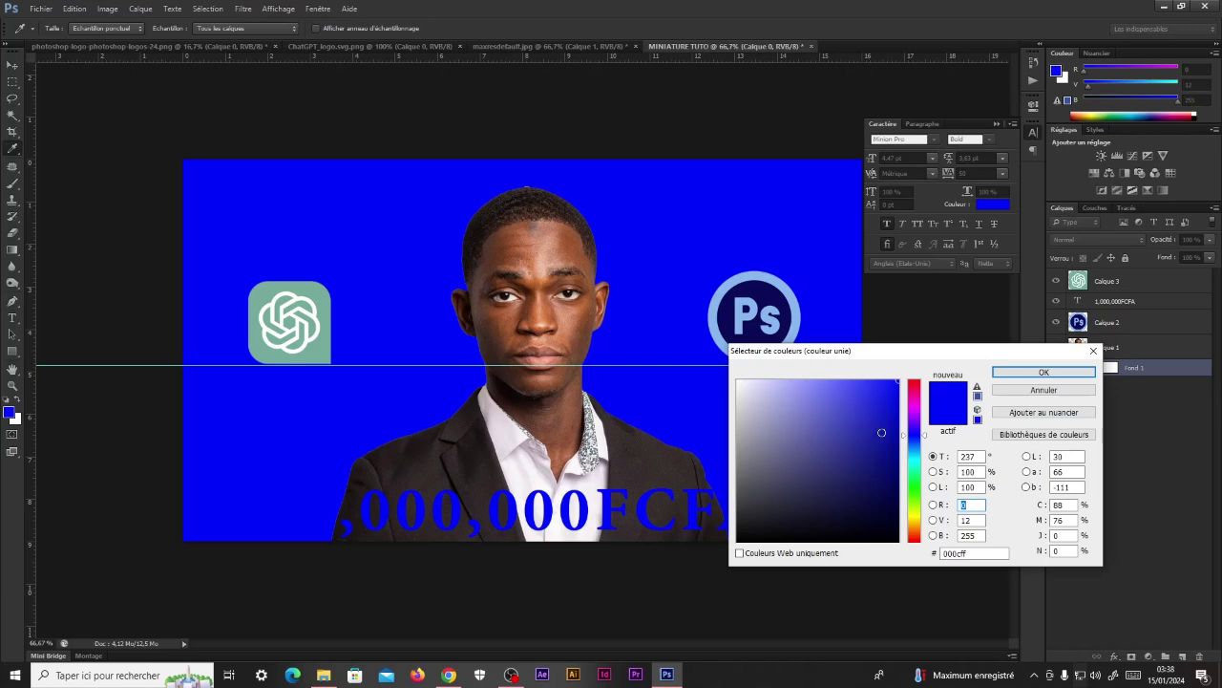
left_click(882, 500)
key("Return")
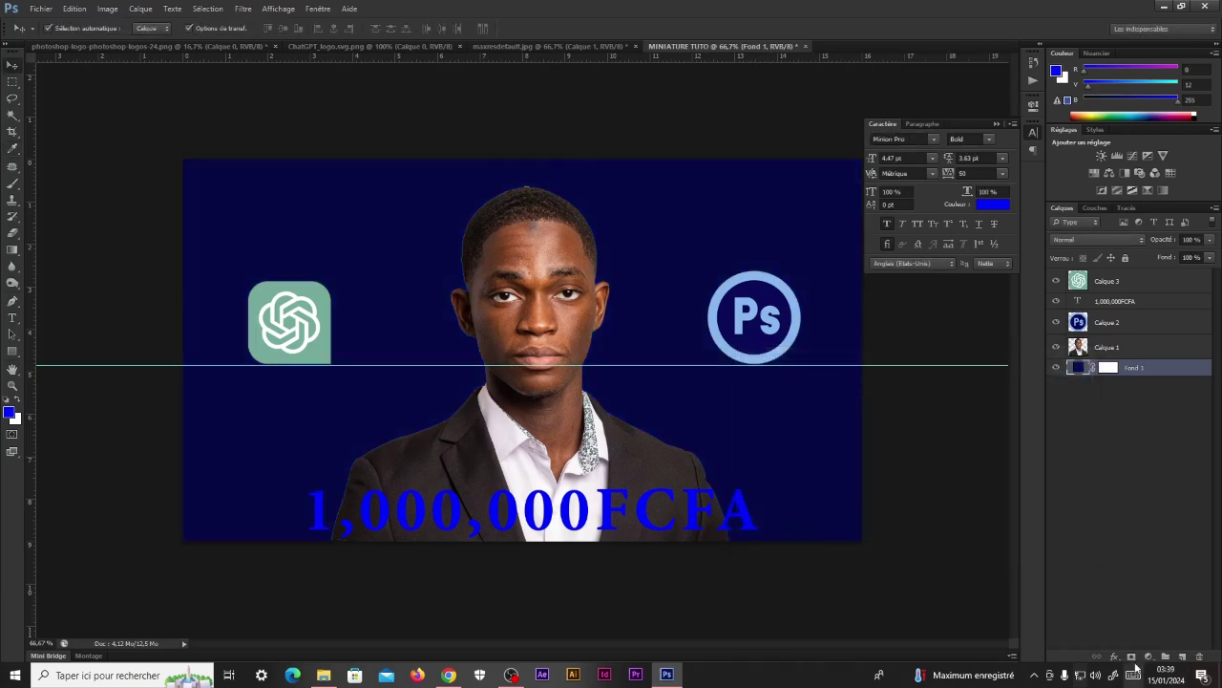
Step: Add a second solid fill in bright blue (1066e6) above the navy background and below the portrait
left_click(1148, 657)
left_click(1098, 378)
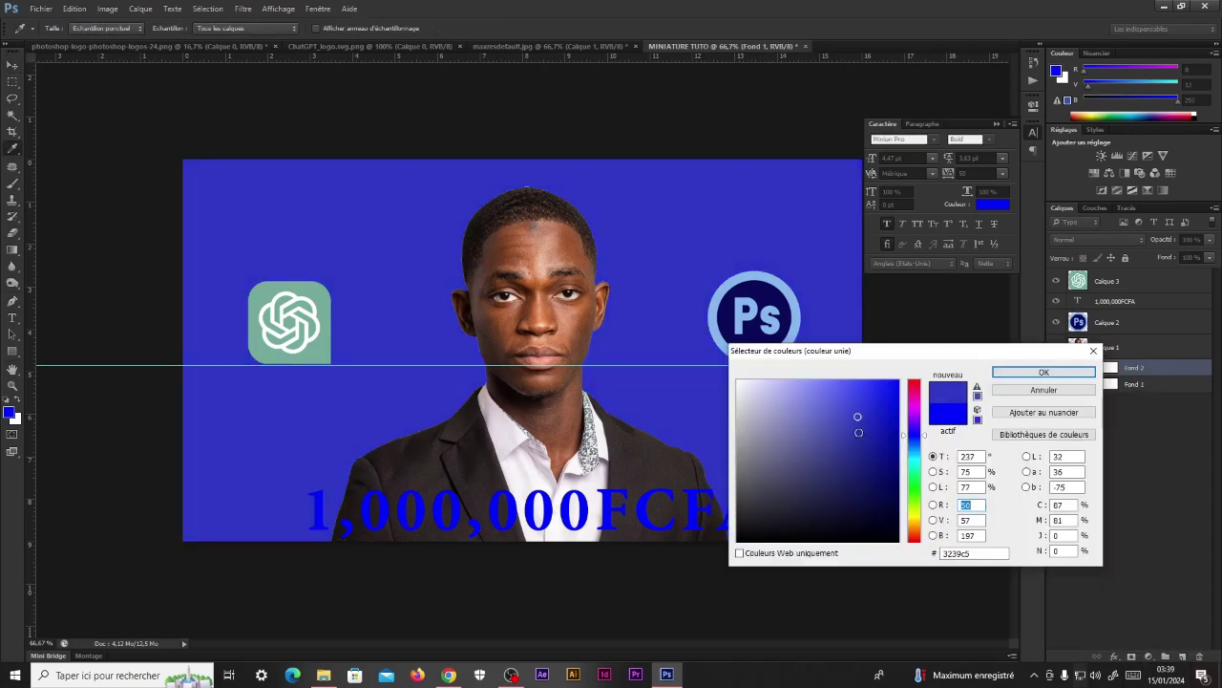
left_click(887, 395)
left_click(921, 445)
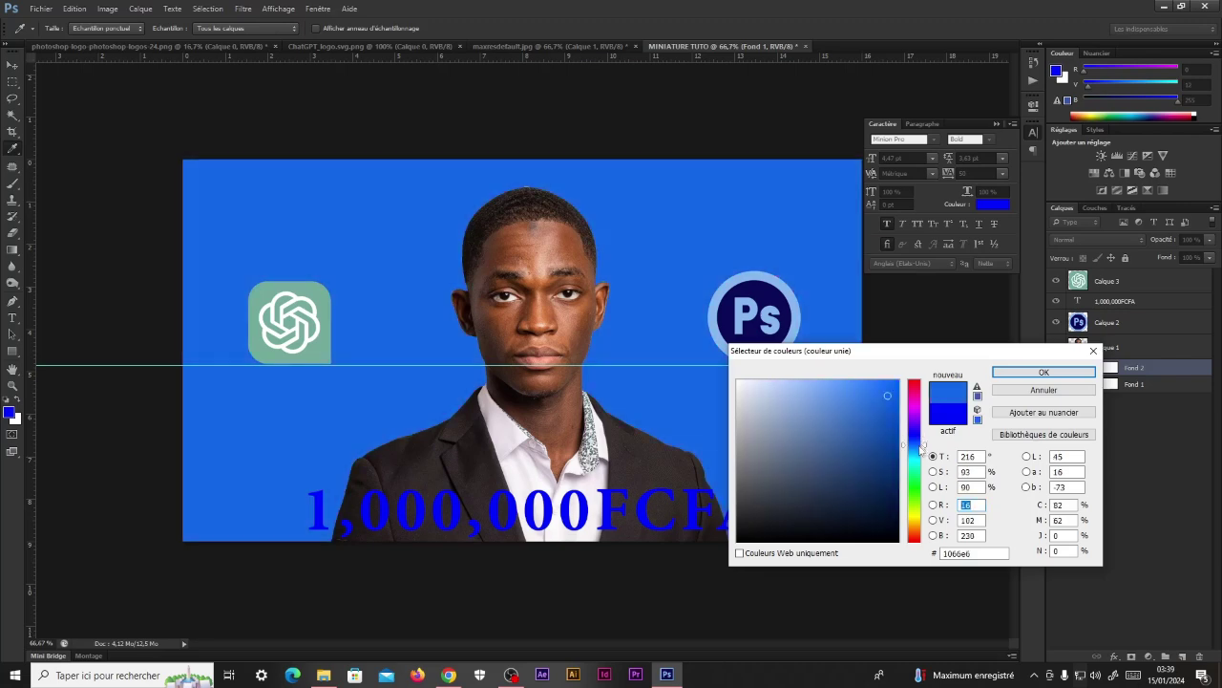
left_click(1043, 371)
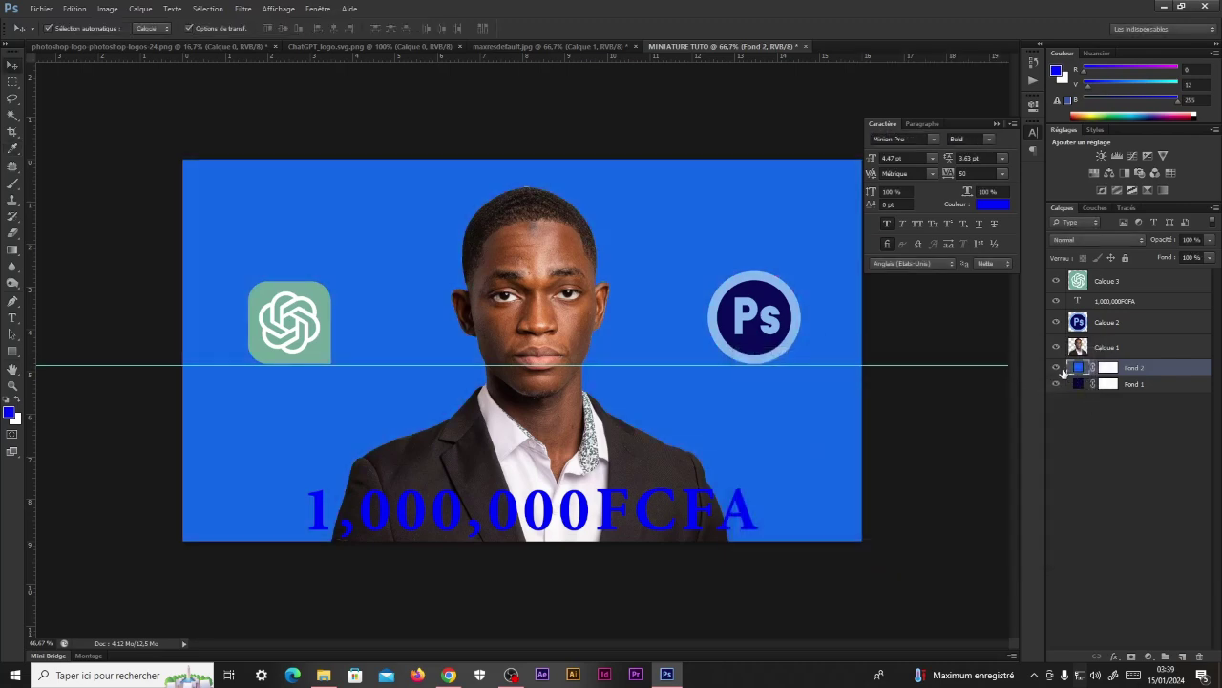
Step: Turn the bright blue fill's mask completely black so the navy background shows through
left_click(1056, 368)
left_click(1056, 368)
left_click(1112, 368)
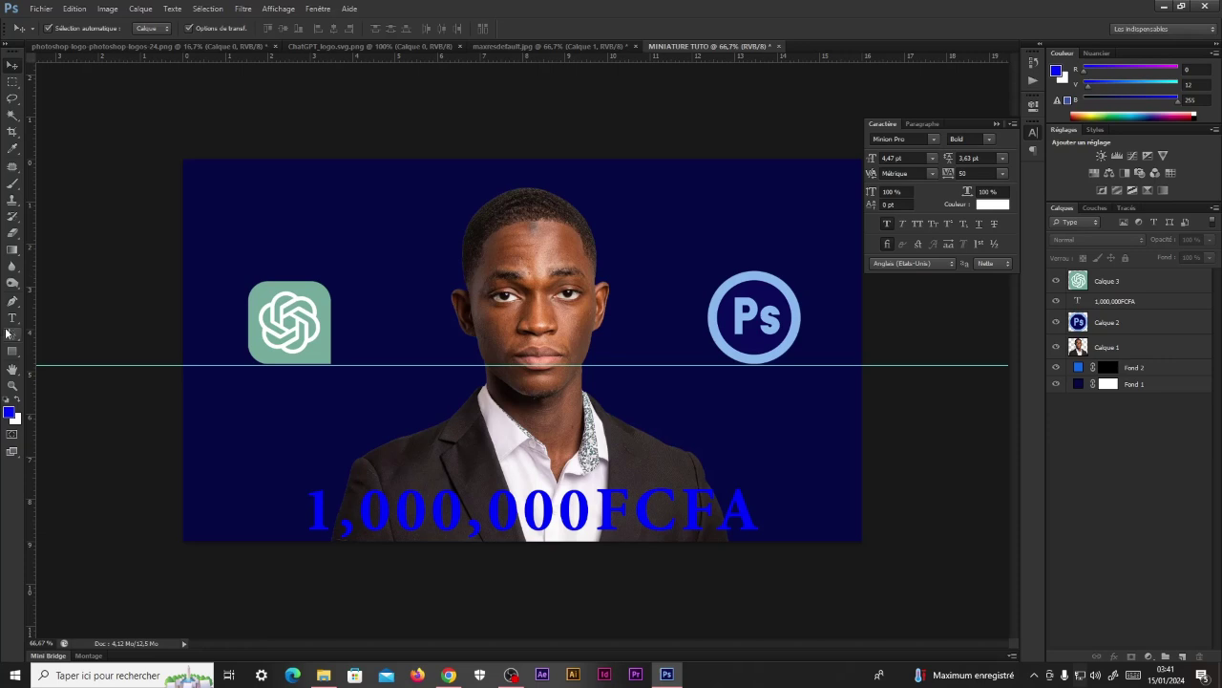
Step: Draw a vertical rounded rectangle of about 25 x 702 px near the canvas's right edge
left_click_drag(12, 350, 86, 366)
left_click(86, 365)
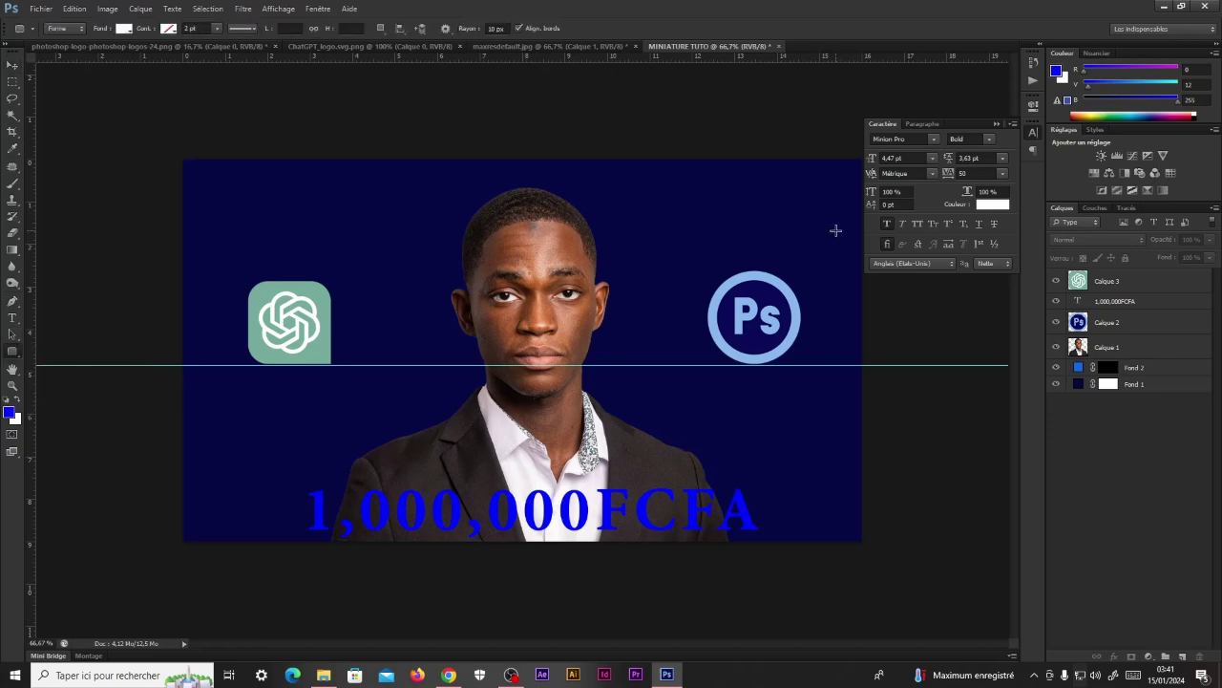
left_click_drag(836, 231, 846, 527)
Step: Fill the rounded bar with red and move it into the bottom-right corner of the canvas
left_click(123, 28)
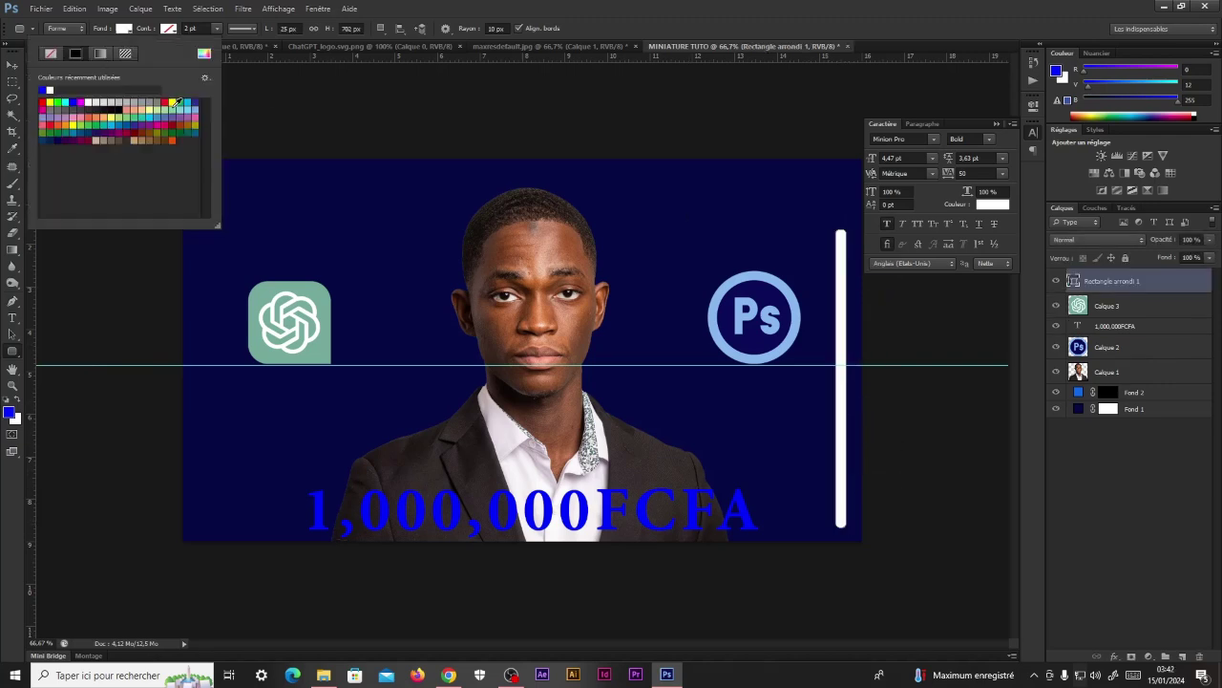
left_click(166, 102)
key("v")
left_click_drag(842, 431, 853, 443)
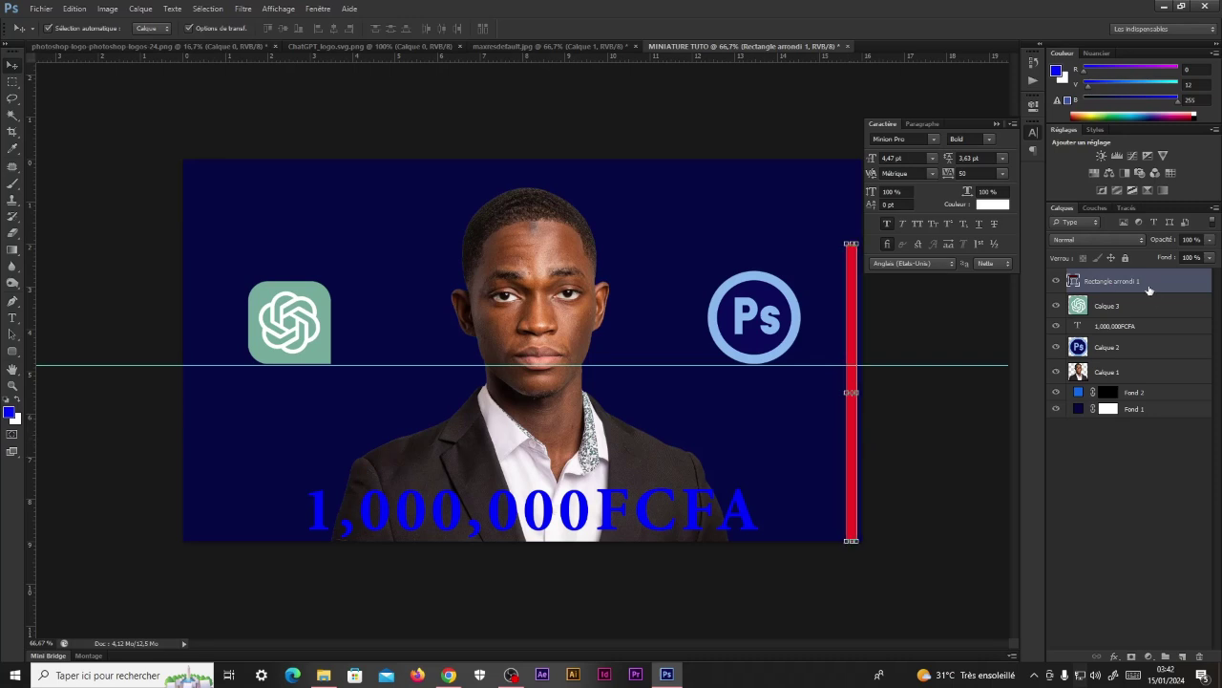
Step: Duplicate the red bar, convert the copy to a smart object and rasterize it
left_click_drag(1137, 280, 1181, 655)
right_click(1161, 281)
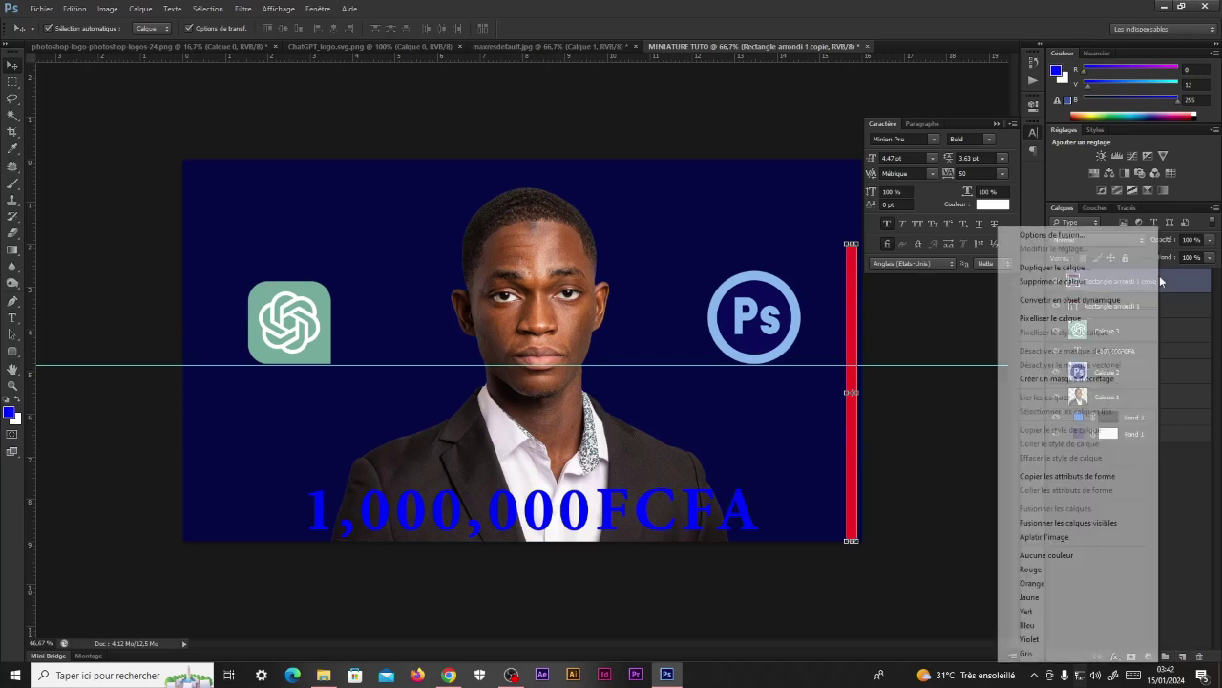
left_click(1074, 300)
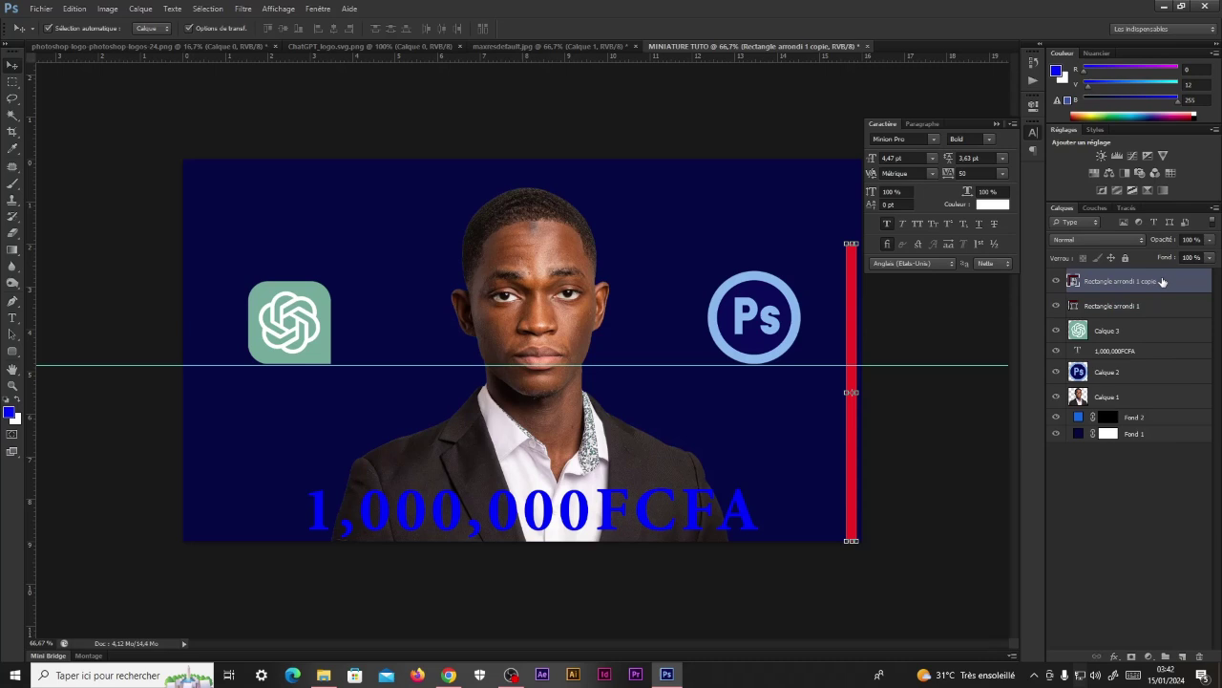
right_click(1162, 281)
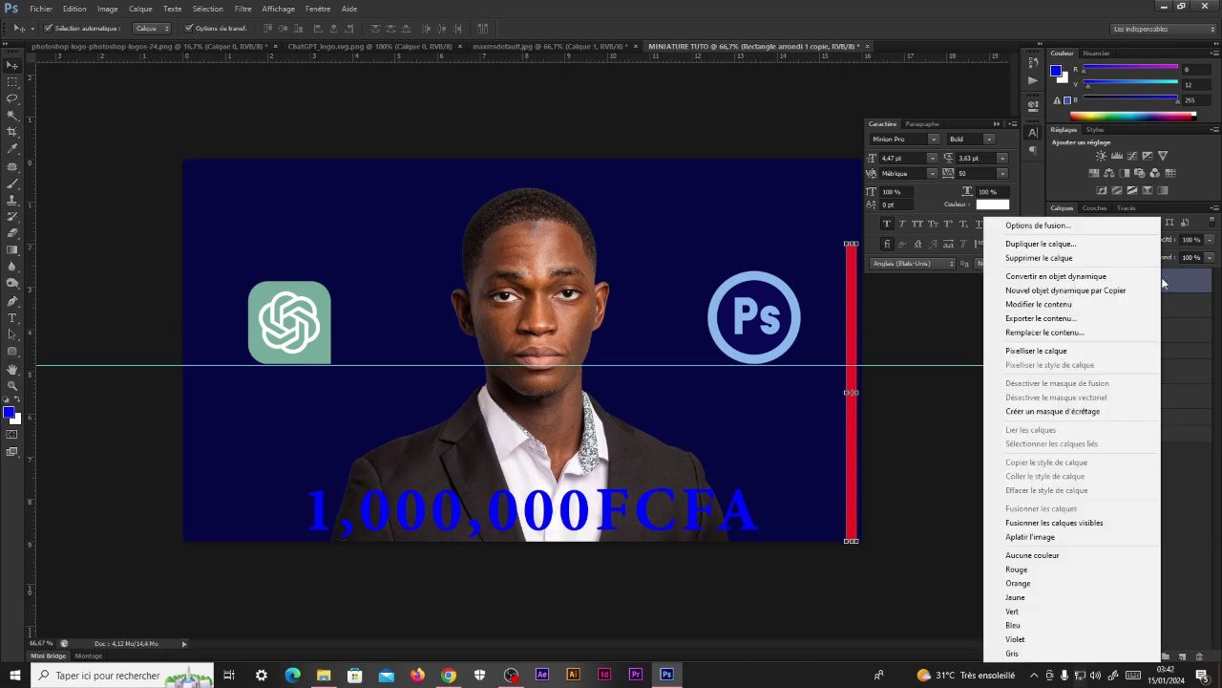
left_click(1065, 353)
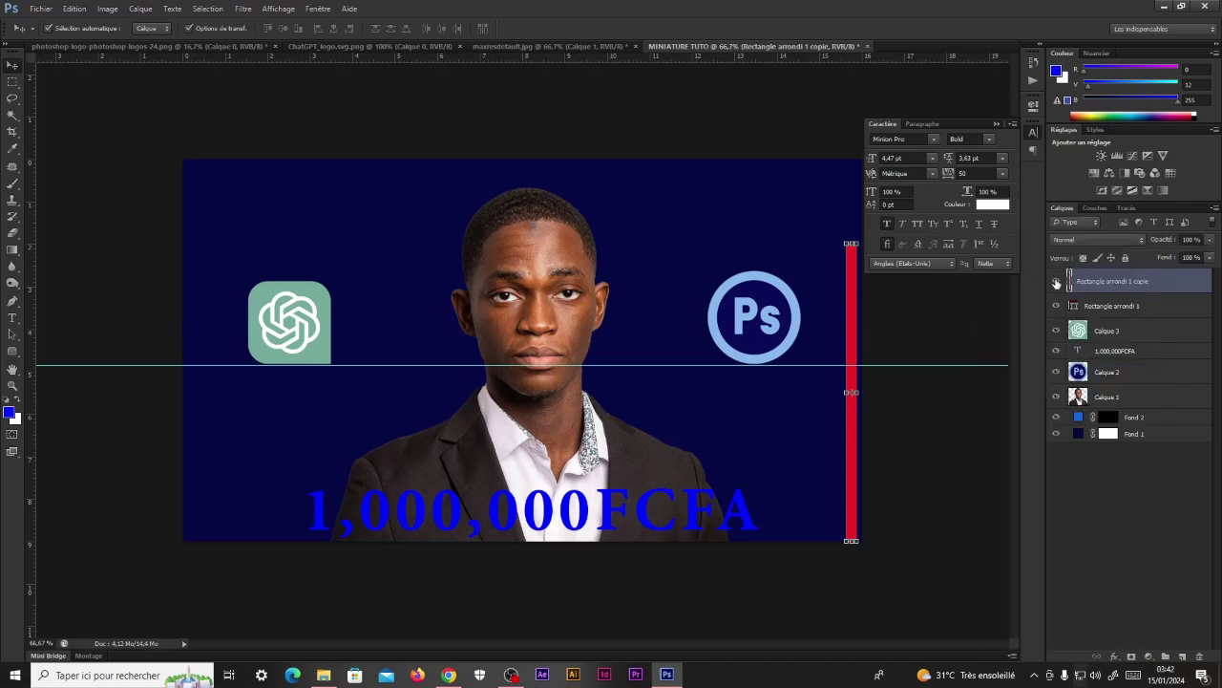
Step: With the original bar hidden, apply a Lens Blur of radius 65 to the copy, and show the original again
left_click(1056, 281)
left_click(1055, 306)
left_click(1056, 281)
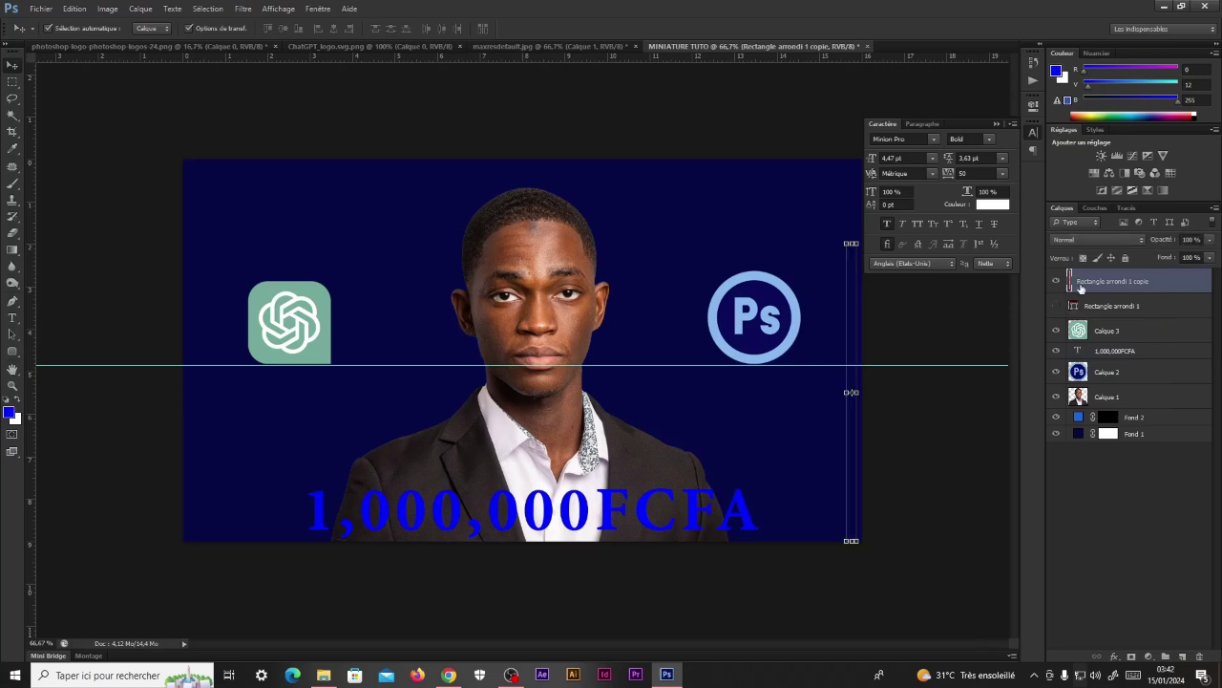
left_click(243, 9)
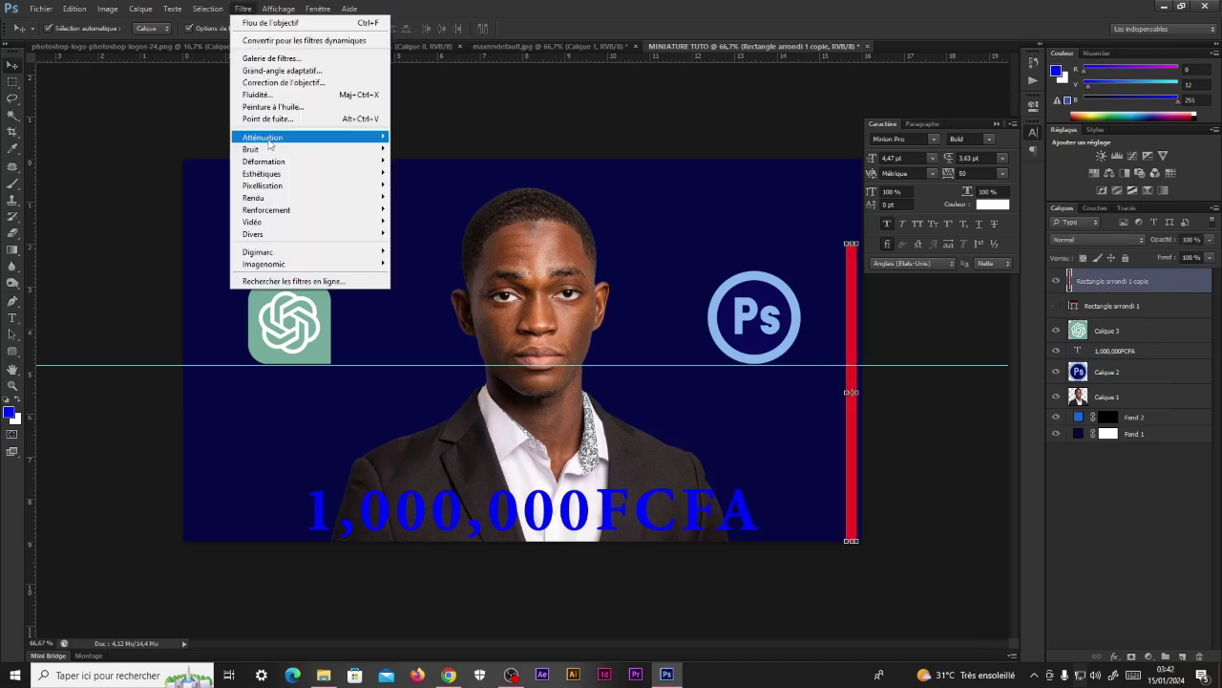
mouse_move(286, 138)
left_click(442, 203)
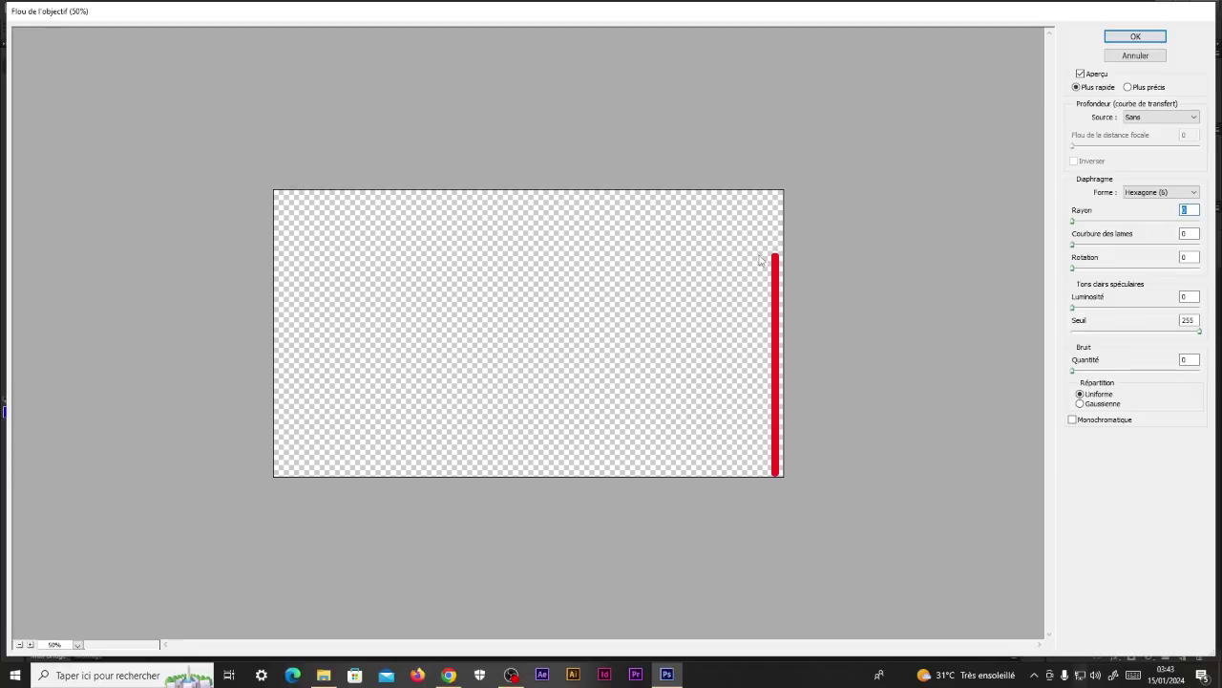
type("65")
left_click(1132, 38)
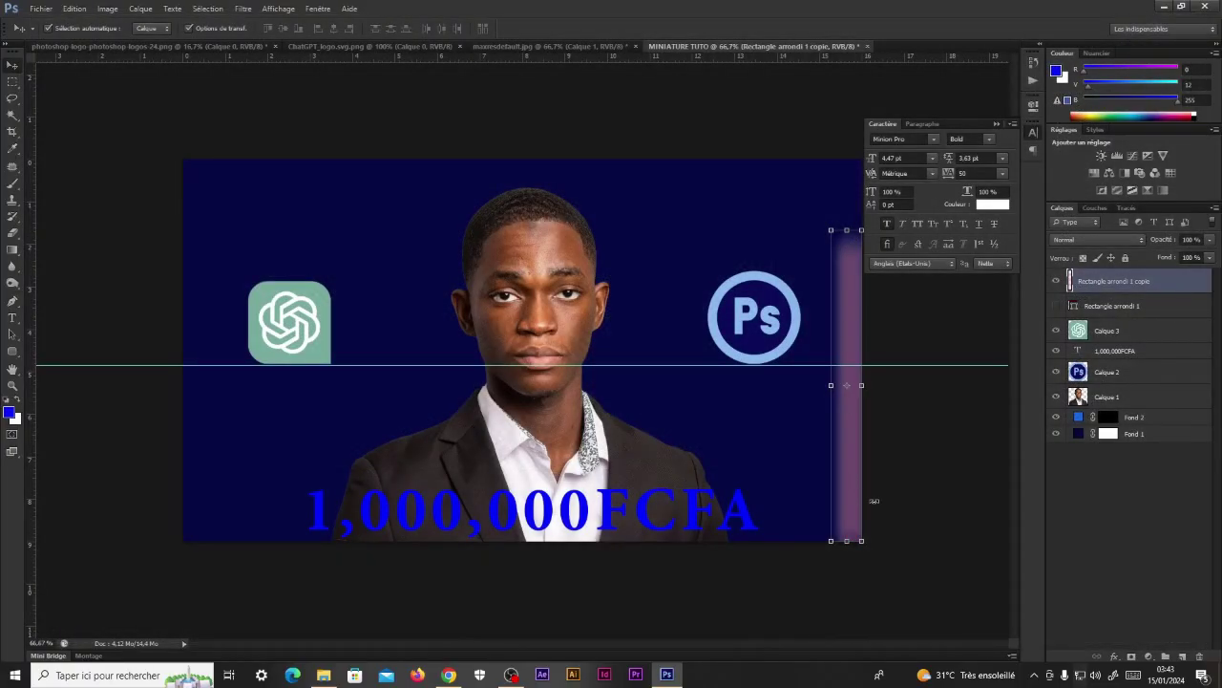
left_click(1057, 306)
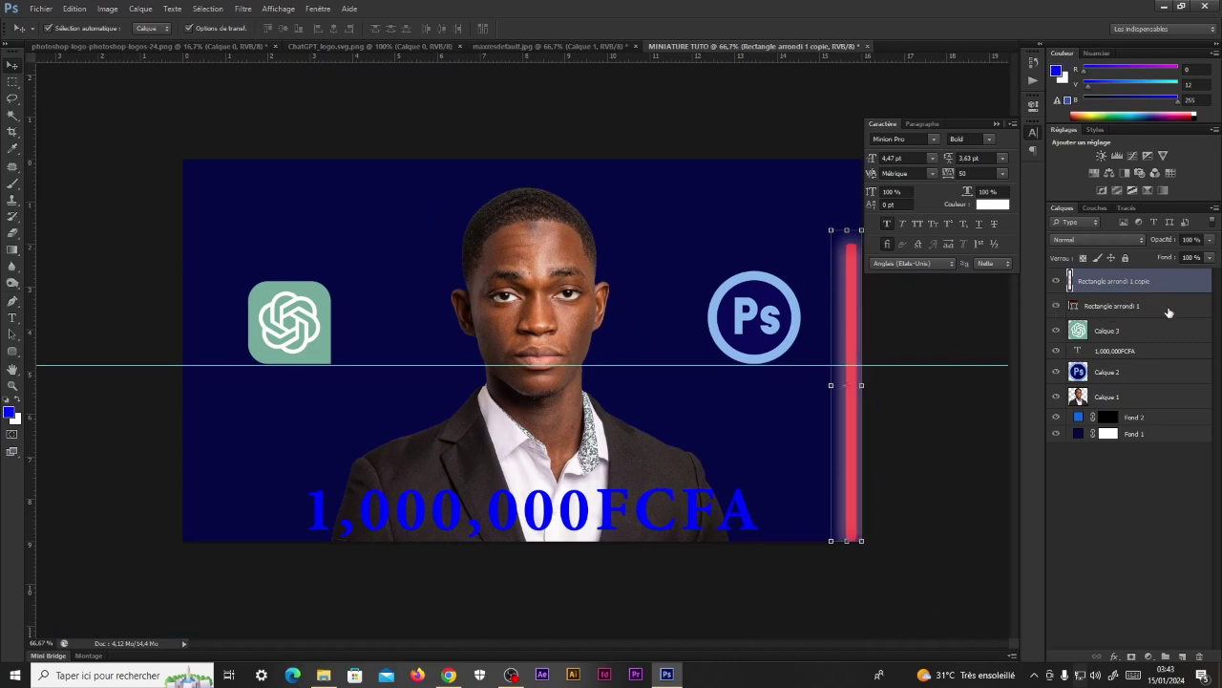
Step: Add a bright red stroke layer style to the original rounded bar
left_click(1091, 305)
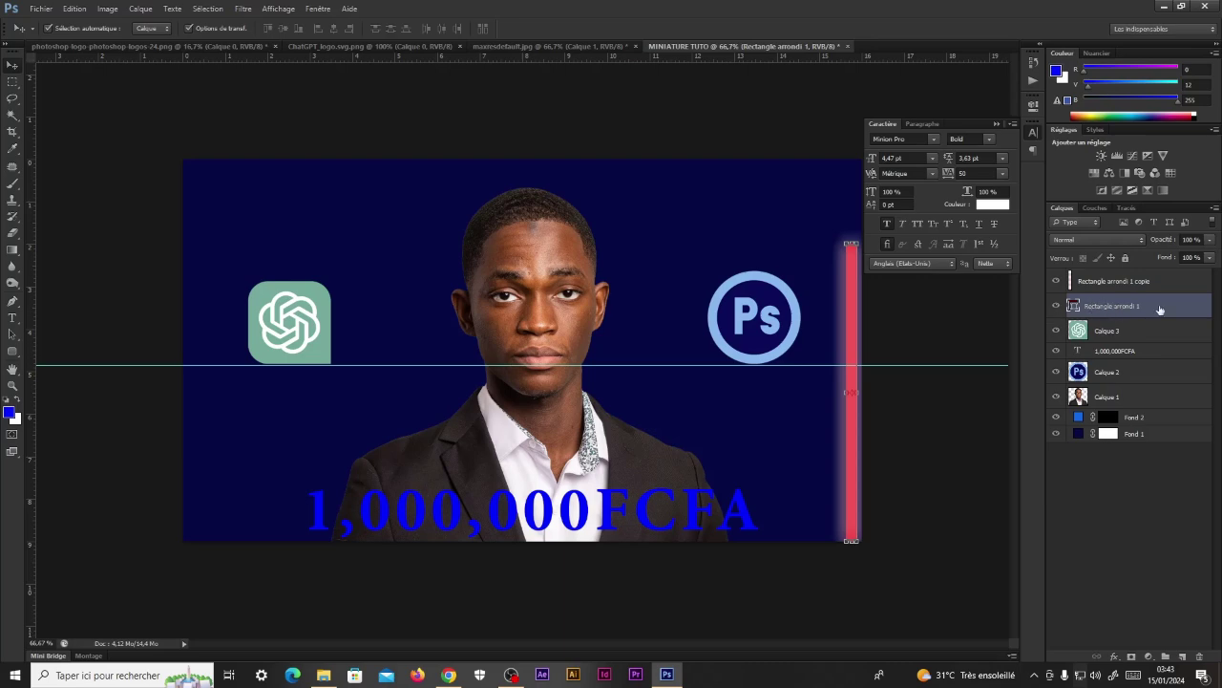
double_click(1159, 309)
left_click_drag(972, 142, 1019, 369)
left_click(793, 450)
left_click(942, 482)
left_click(898, 387)
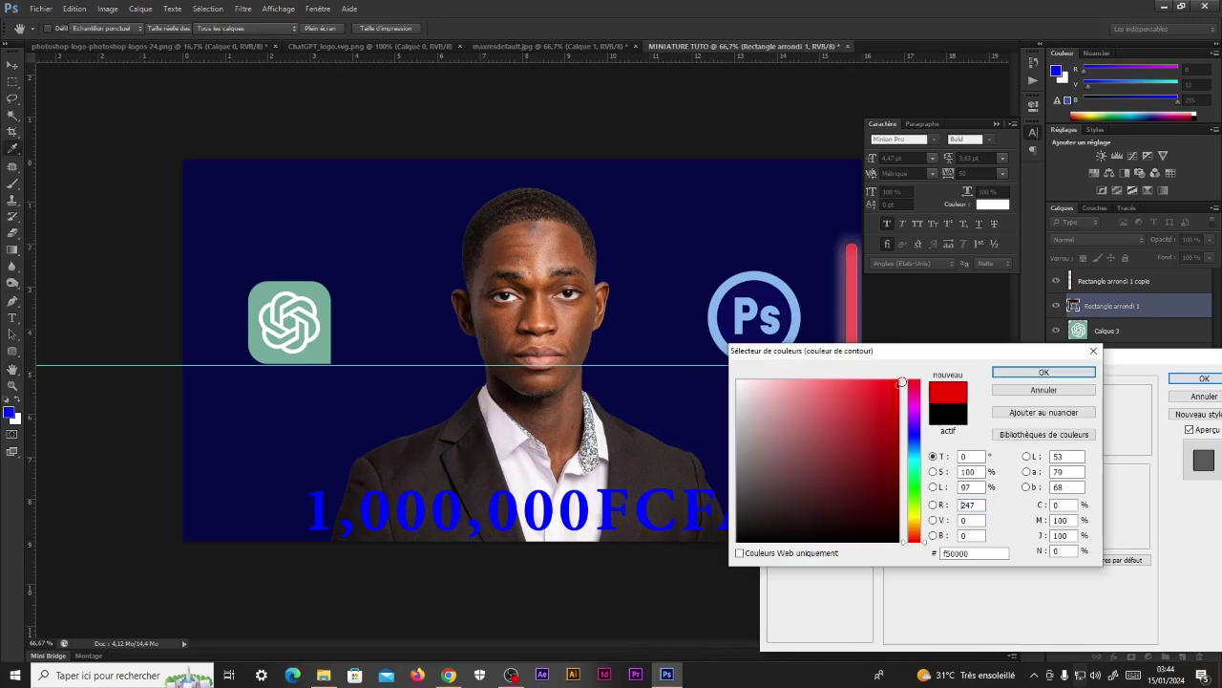
left_click(1044, 372)
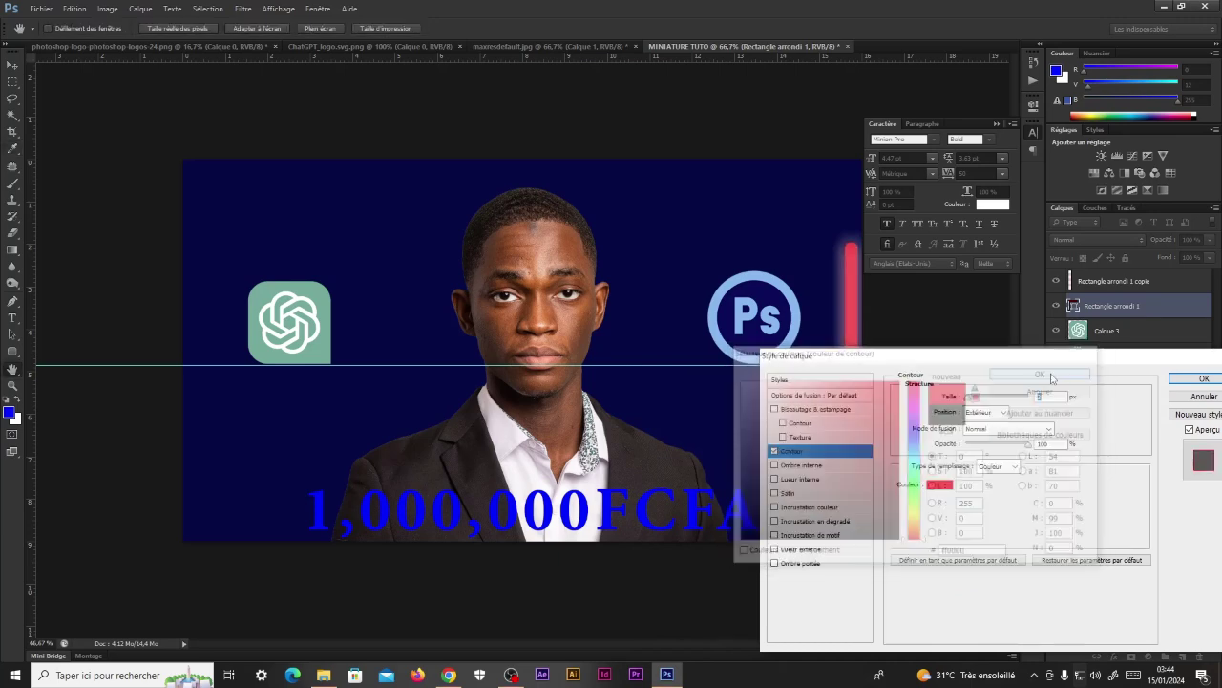
Step: Set the bar's stroke size to 10 px and its opacity to 10%
left_click(975, 399)
left_click_drag(975, 399, 971, 397)
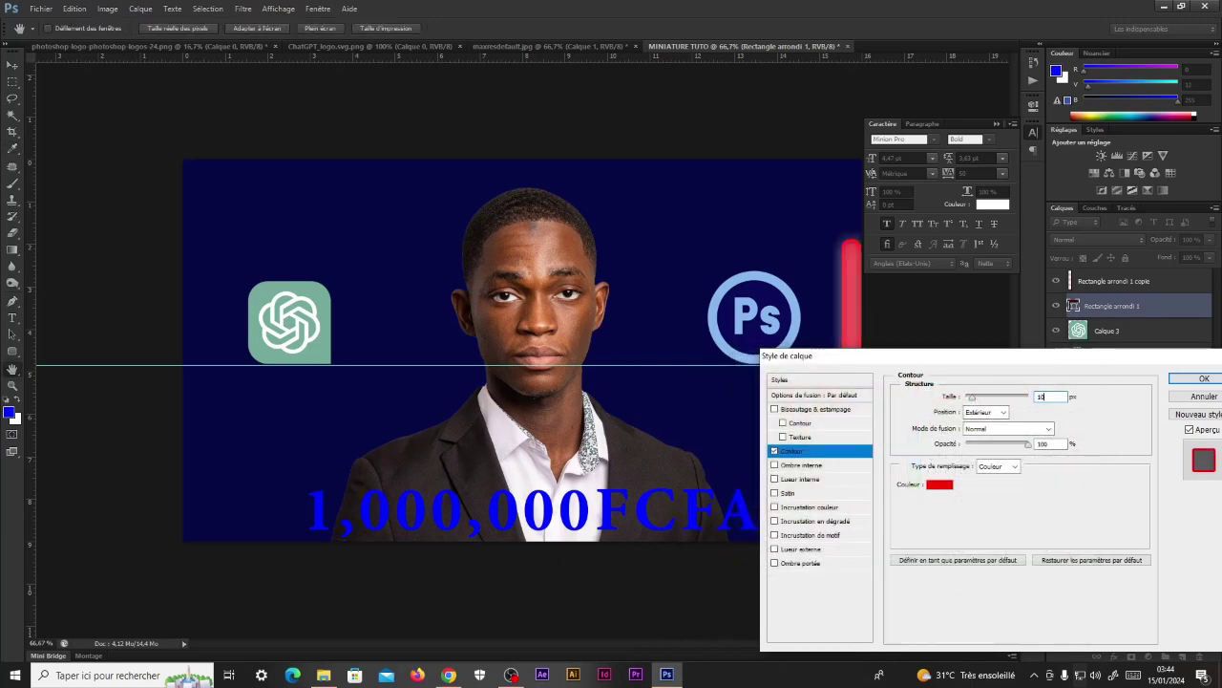
left_click_drag(1030, 450, 971, 448)
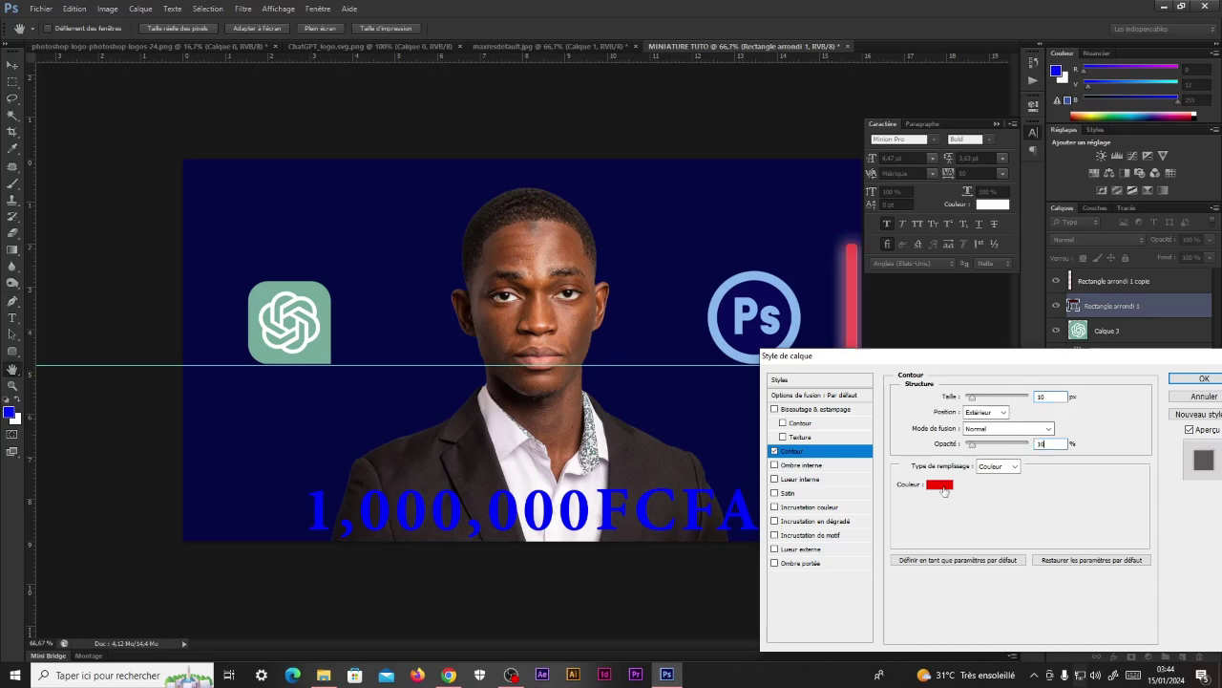
left_click(1203, 378)
Step: Duplicate the blurred bar twice and bring the original red bar above all its blurred copies
key("ctrl+minus")
left_click(1091, 283)
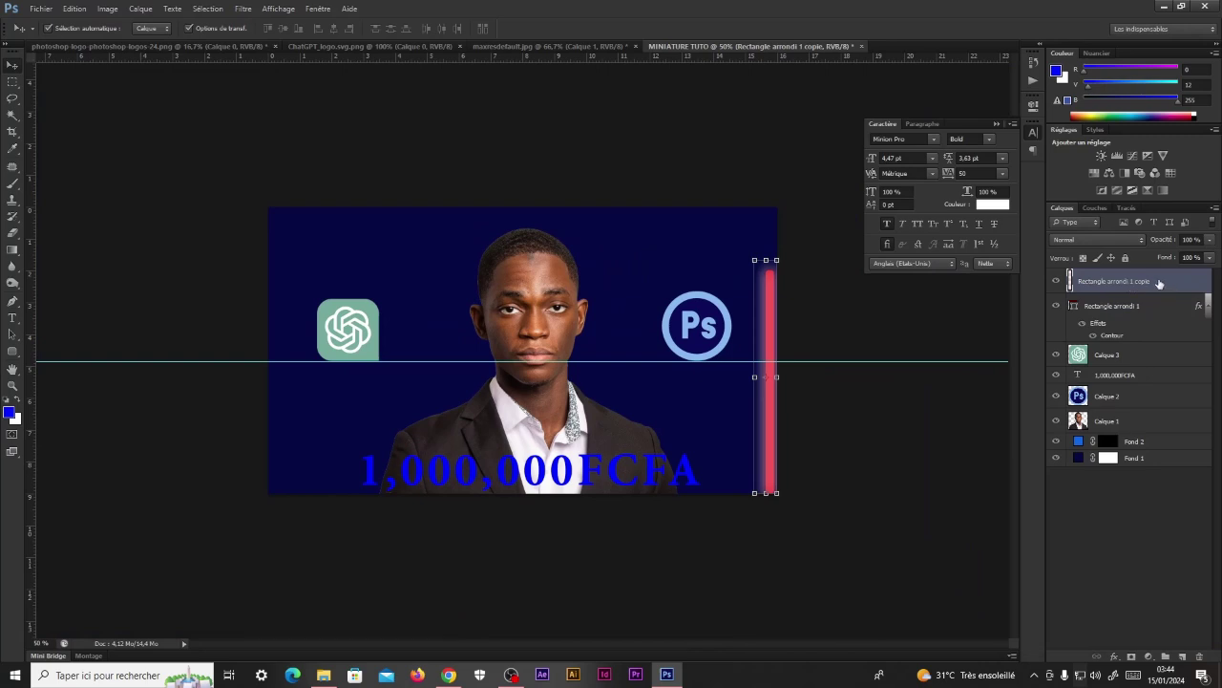
mouse_move(1158, 283)
left_mouse_down()
mouse_move(1178, 401)
mouse_move(1183, 657)
left_mouse_up()
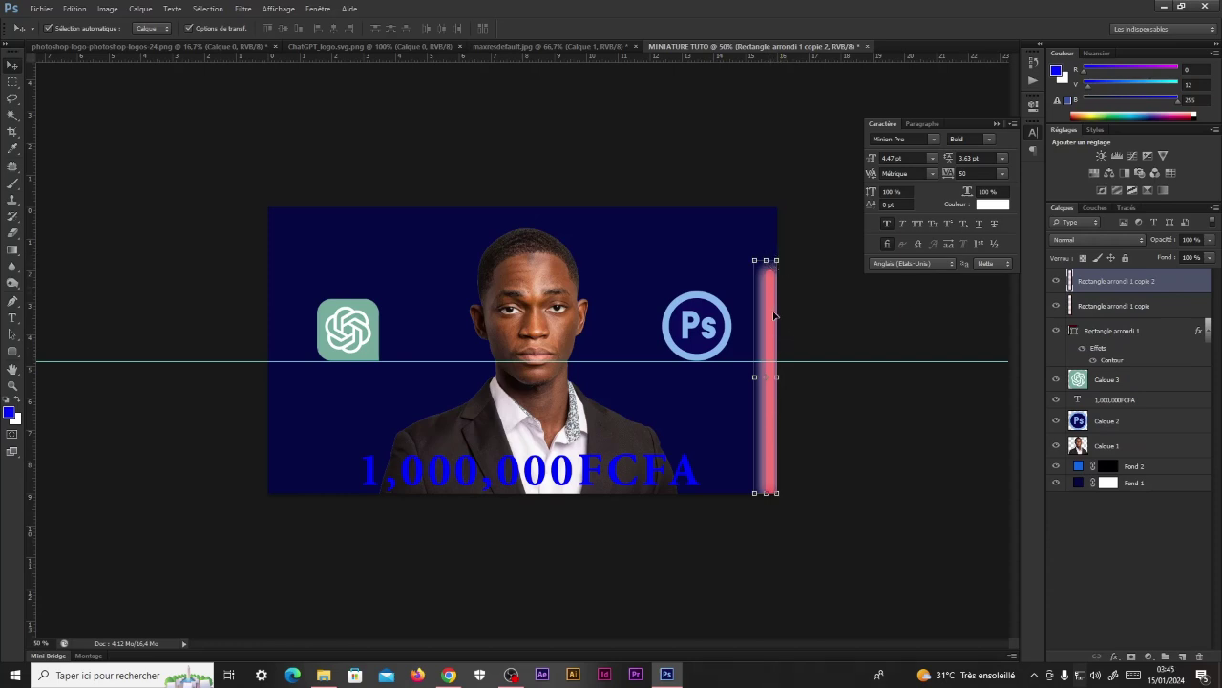
left_click_drag(1145, 282, 1182, 657)
left_click(1124, 360)
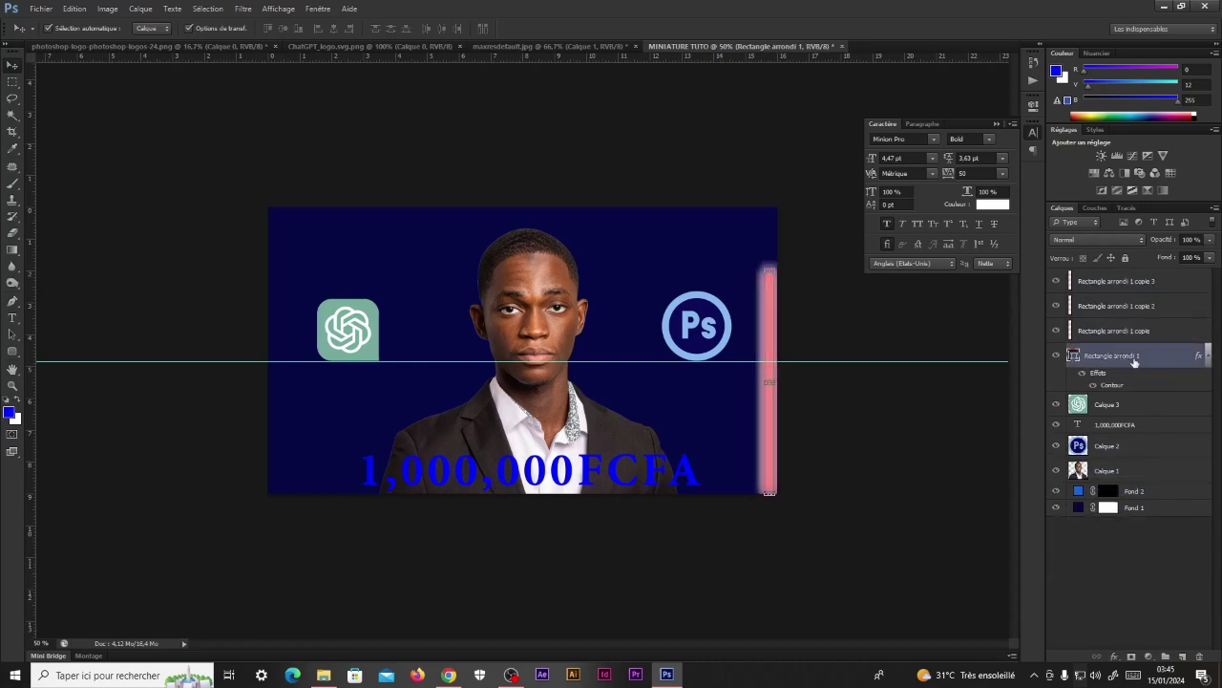
left_click_drag(1150, 362, 1174, 278)
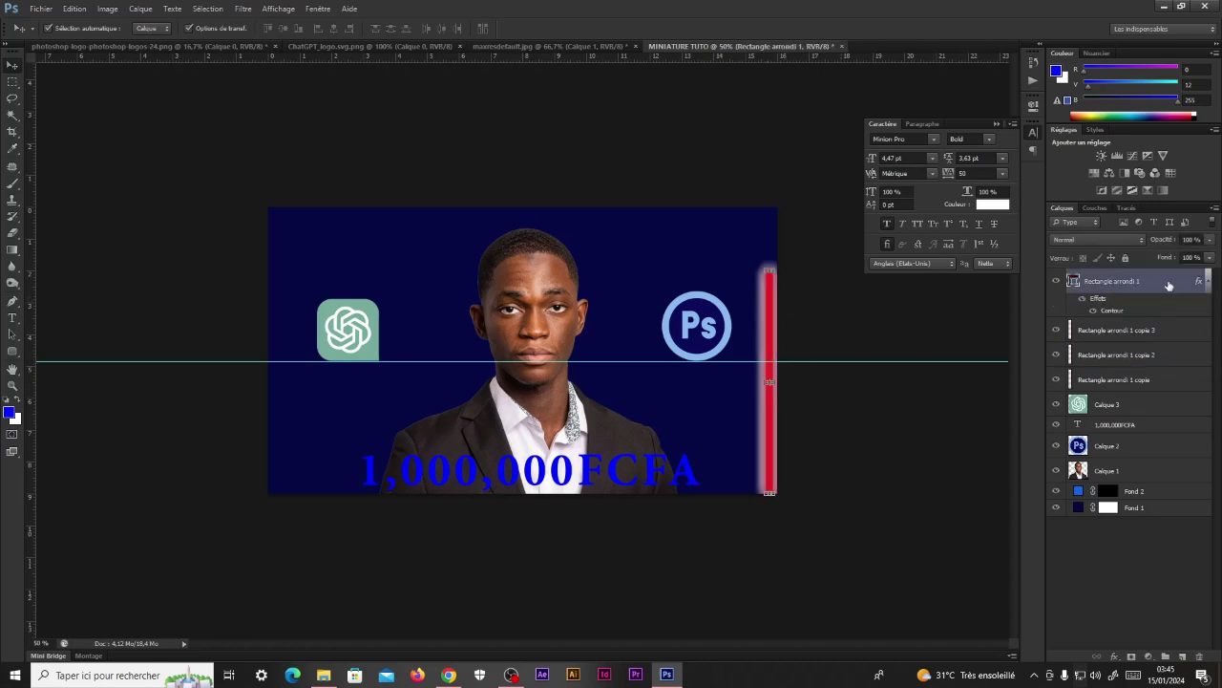
Step: Enlarge the stroke around the original red bar and confirm pure red (ff0000) as its color
double_click(1171, 284)
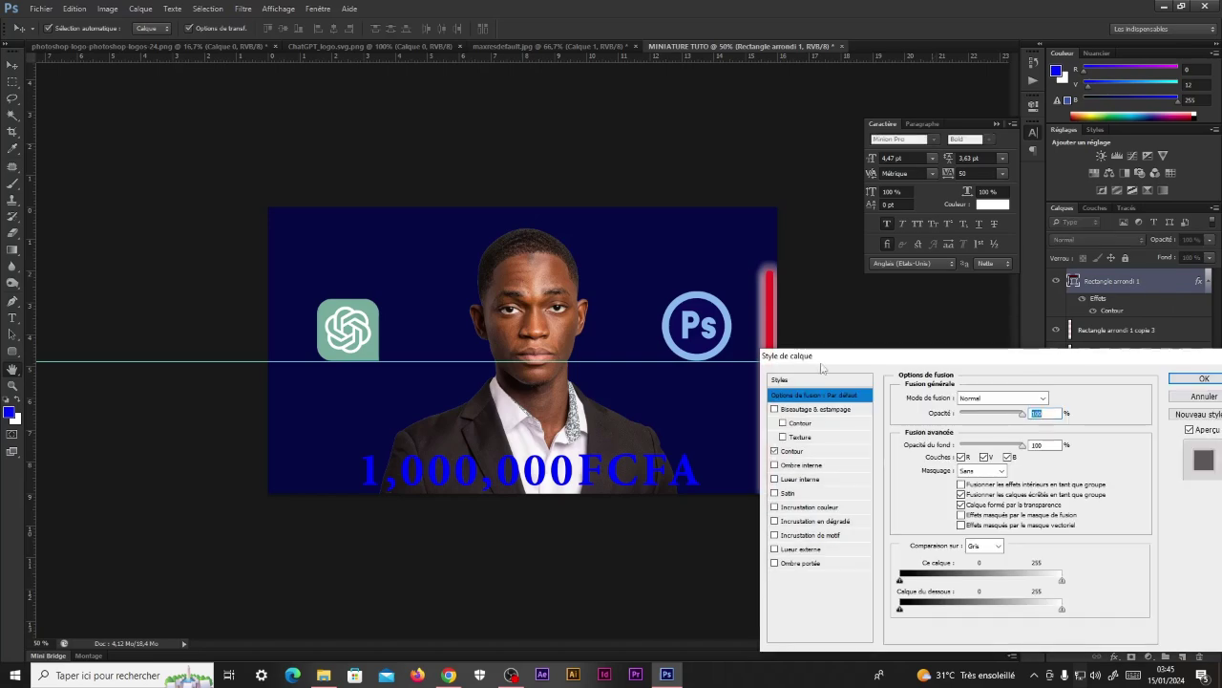
left_click_drag(839, 359, 931, 258)
left_click(914, 352)
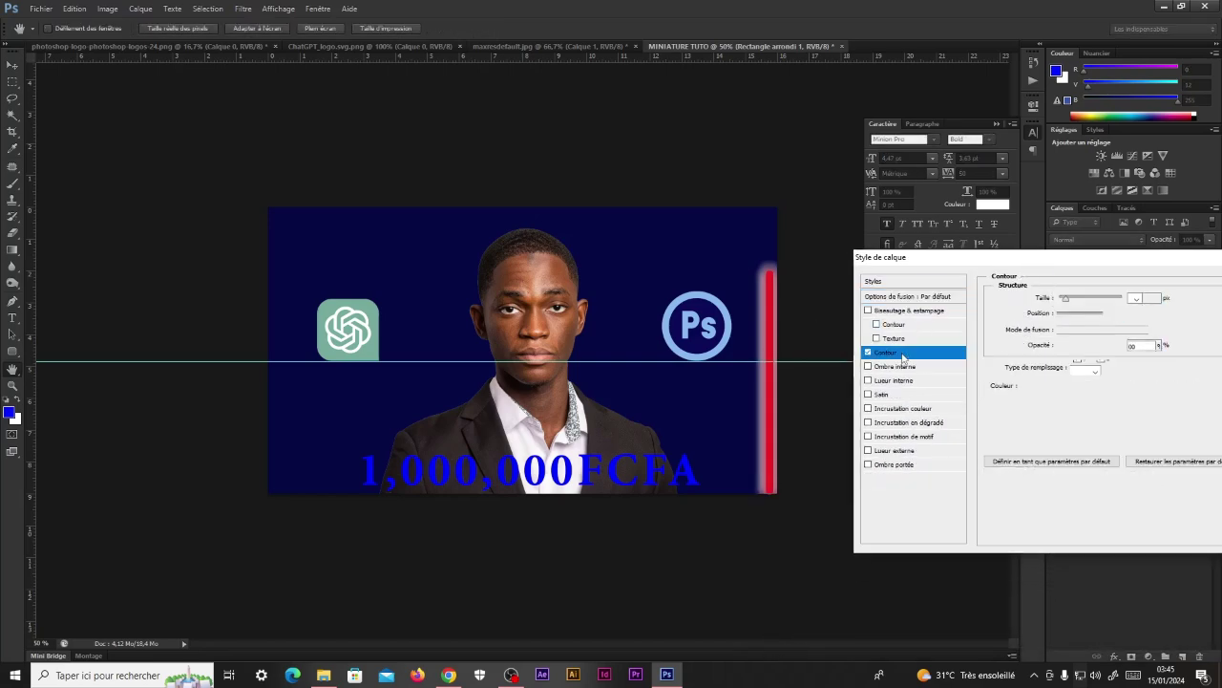
left_click_drag(1096, 303, 1074, 310)
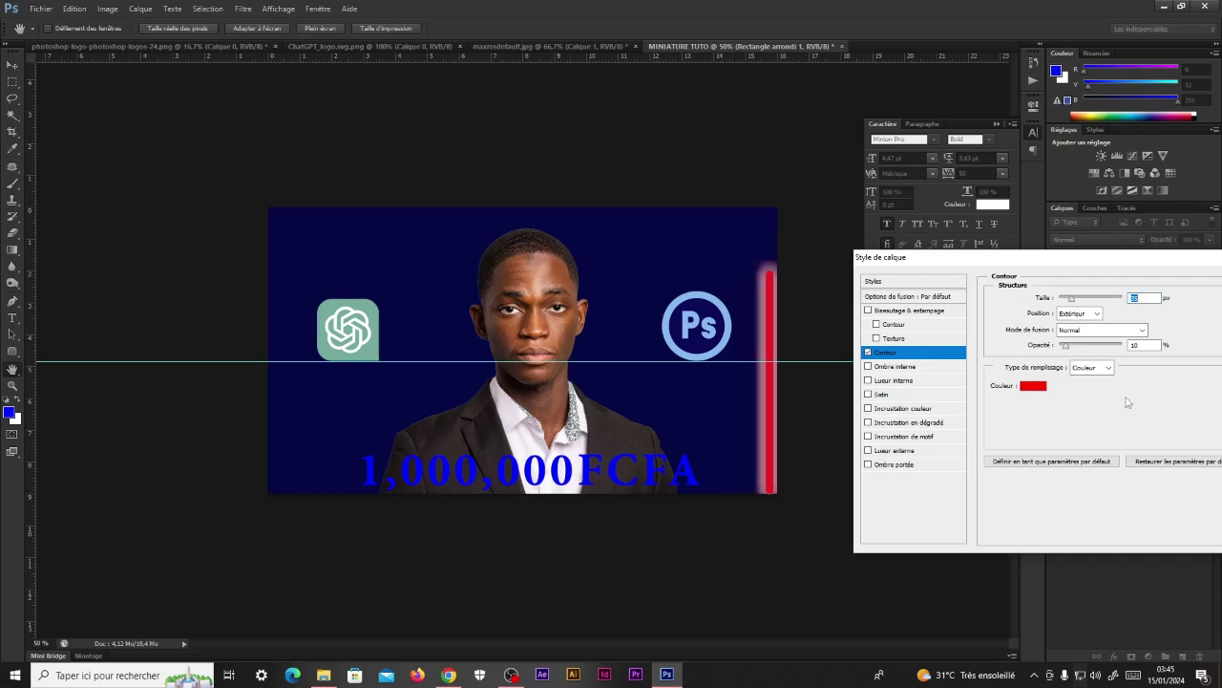
left_click(1033, 386)
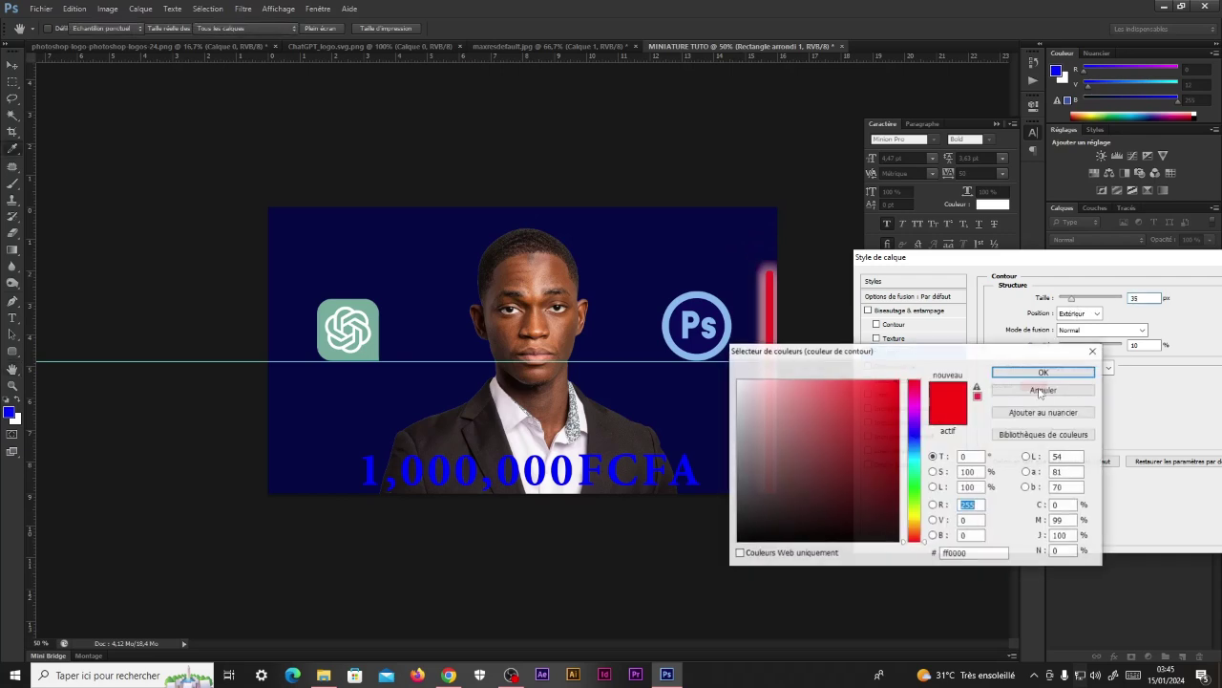
left_click(1044, 372)
key("Return")
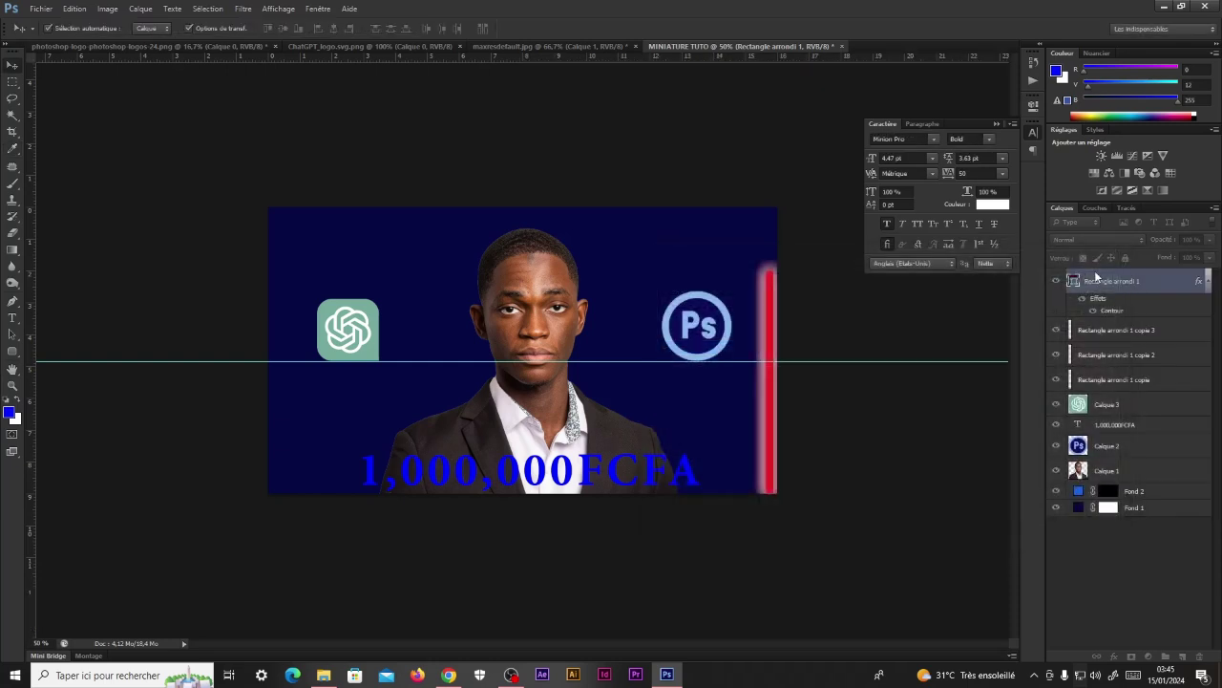
Step: Group the three blurred copies of the rounded bar into one layer group
left_click(1123, 330)
left_click(1125, 376, "shift")
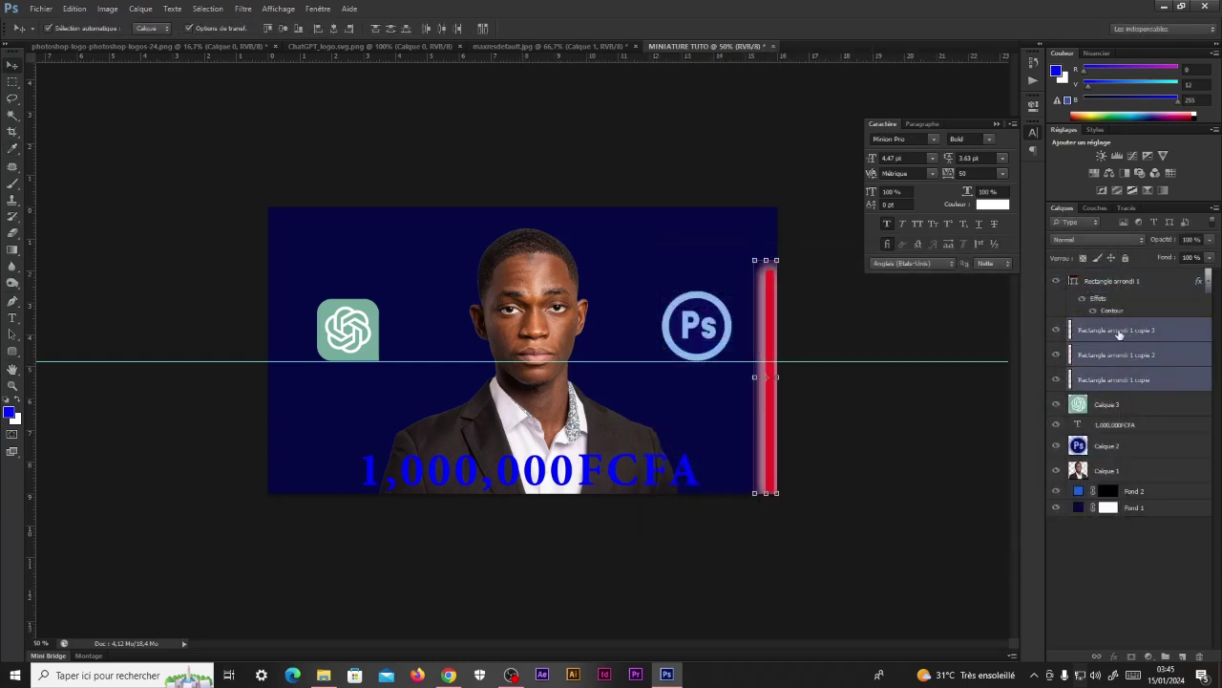
left_click_drag(1120, 332, 1166, 657)
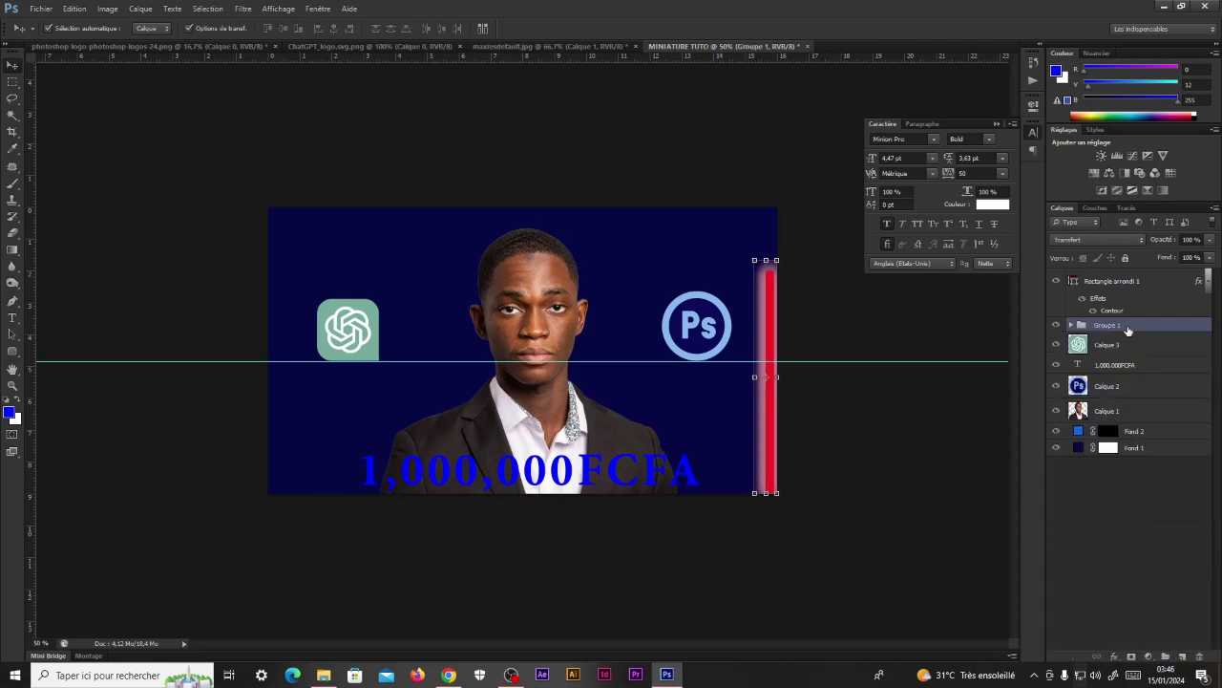
Step: Add a pure red (ff0000) color overlay at 70% opacity to the group of blurred bars
double_click(1137, 328)
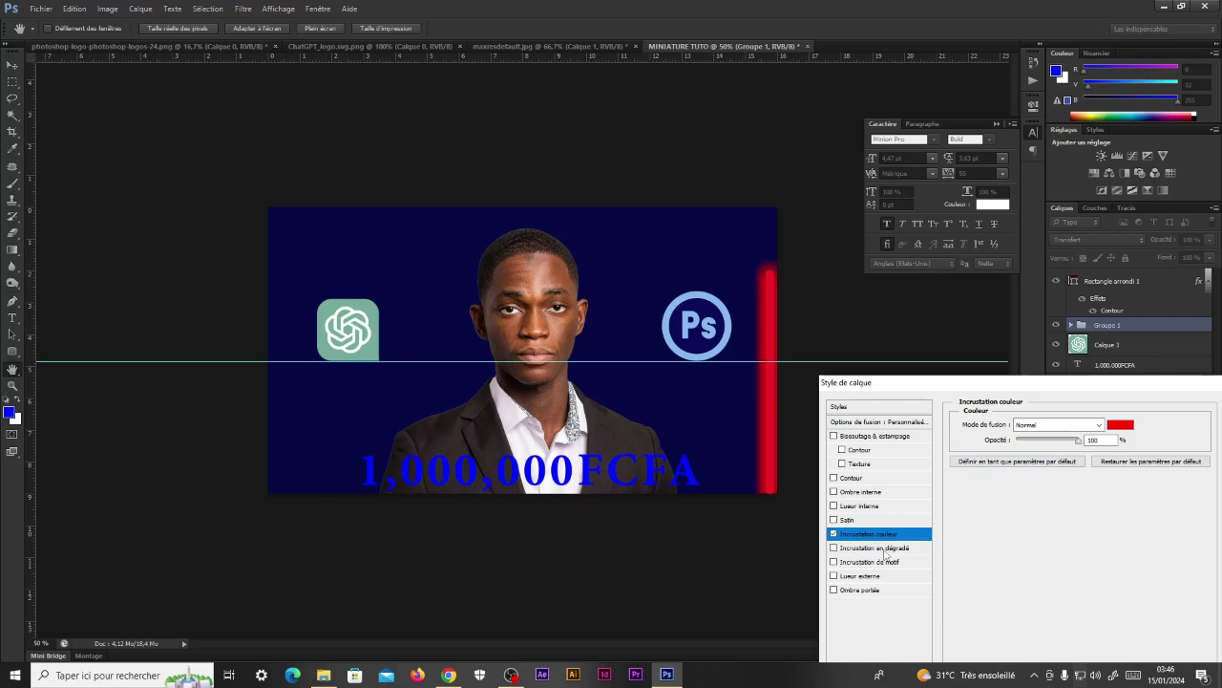
left_click(1120, 426)
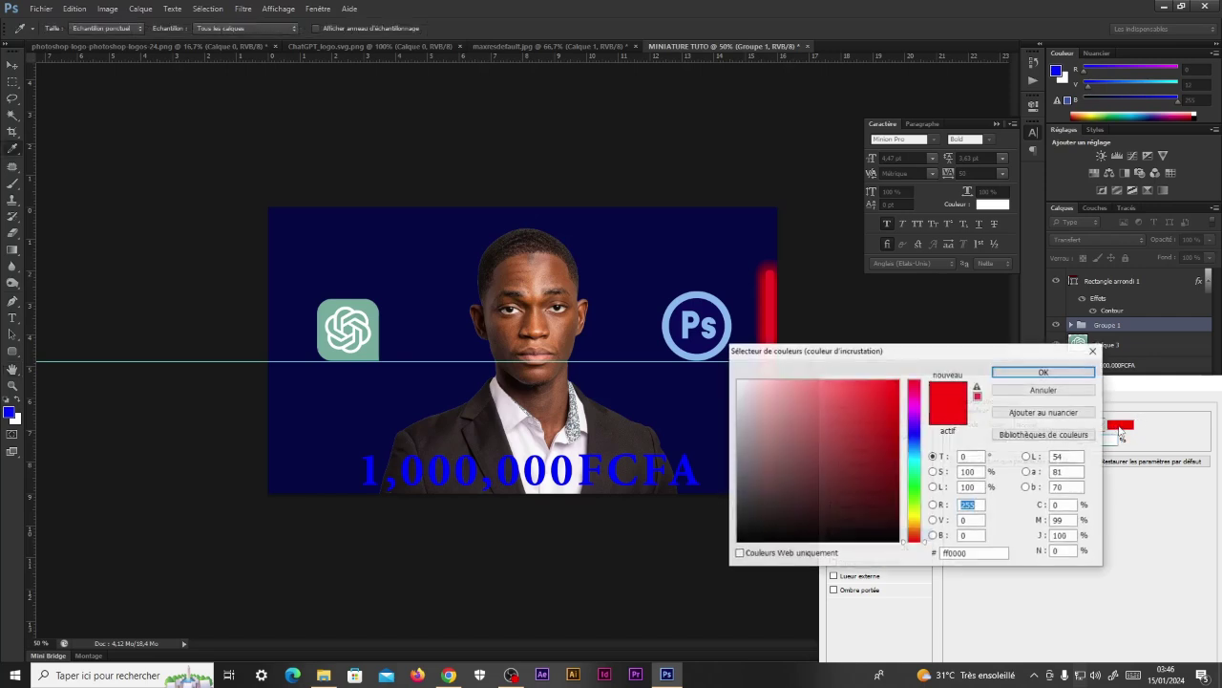
left_click_drag(955, 350, 1037, 462)
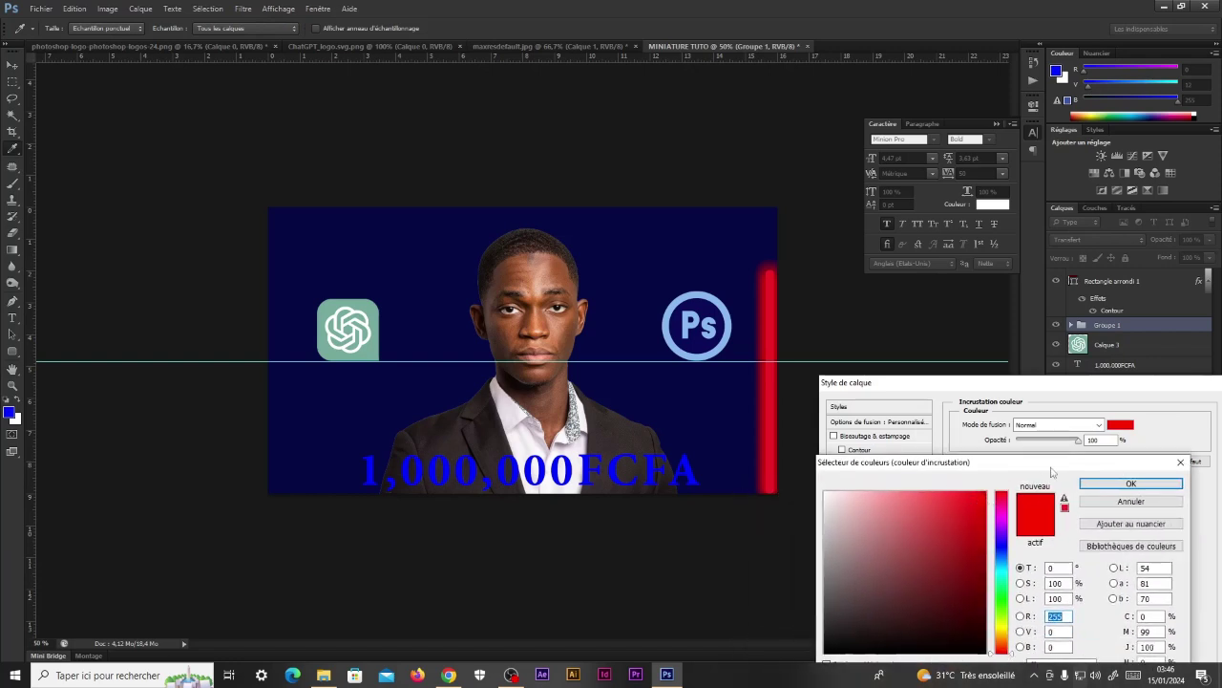
left_click(1130, 483)
left_click_drag(1078, 443, 1041, 441)
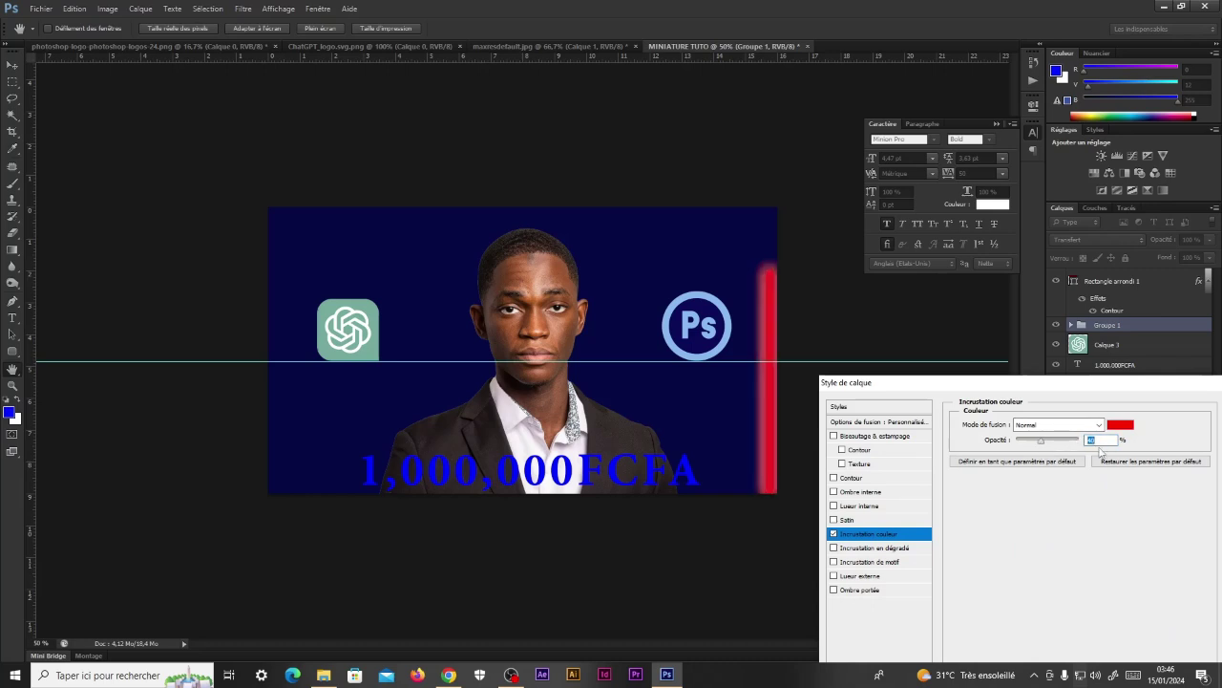
type("70")
left_click_drag(1044, 387, 845, 353)
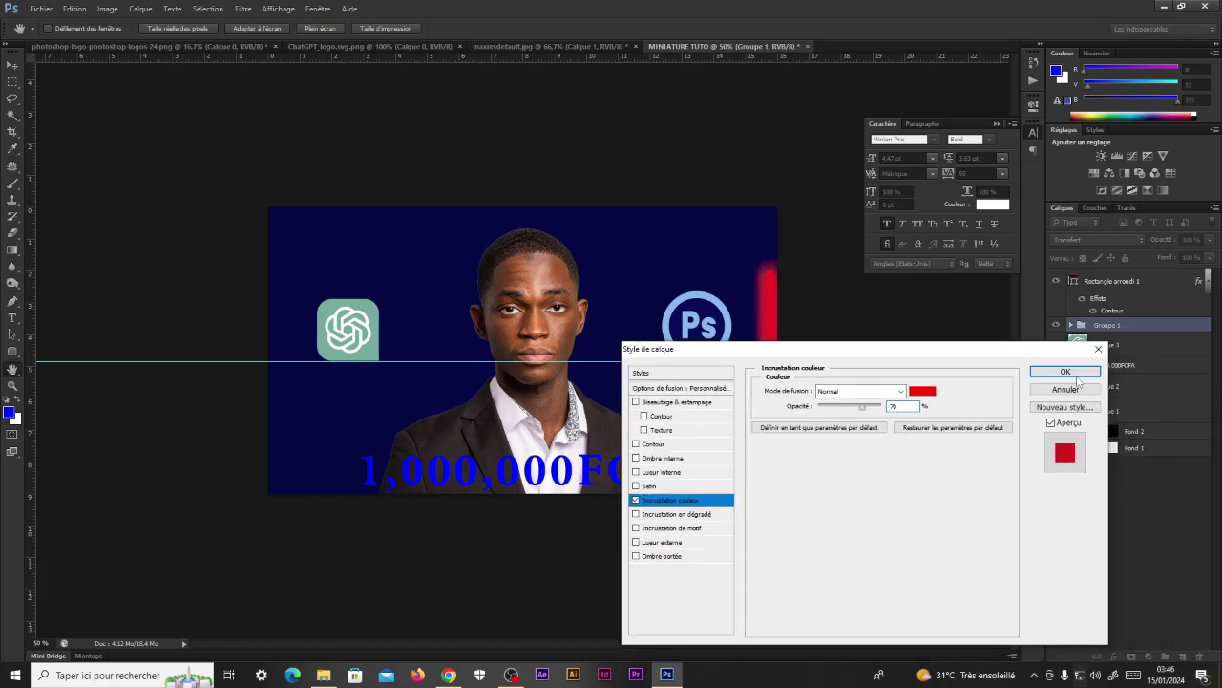
left_click(1066, 372)
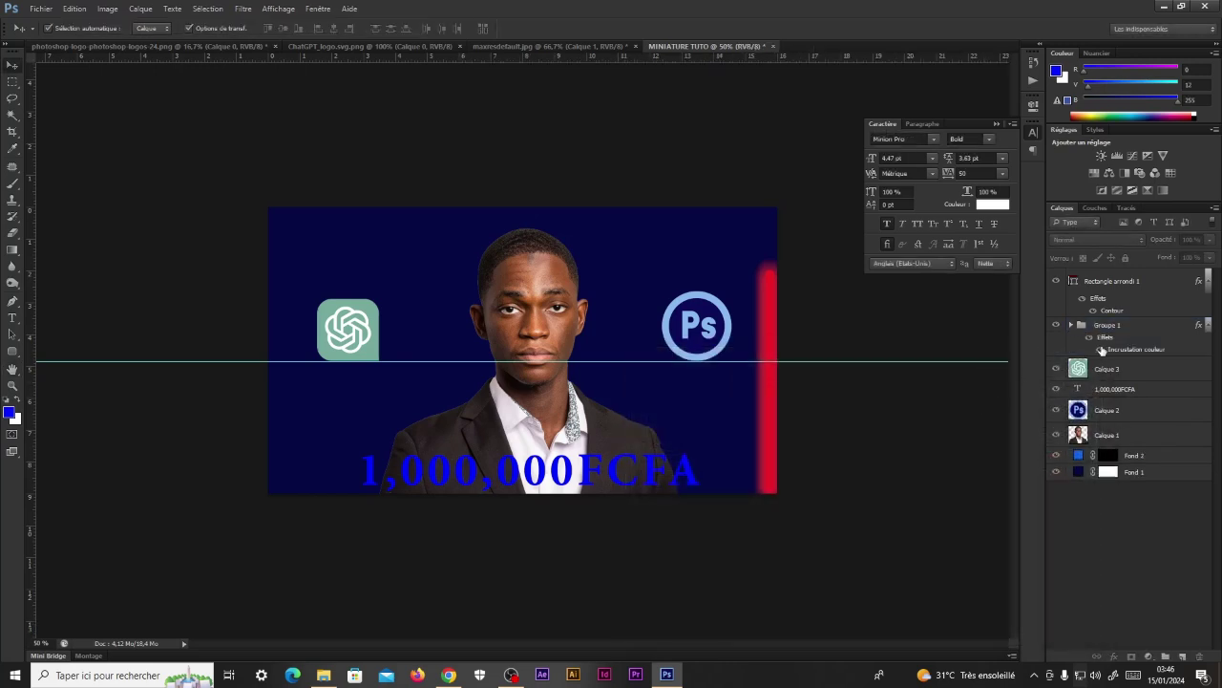
Step: Enlarge the original red bar and the blurred group together so they extend past the canvas's lower edge
left_click(1119, 287)
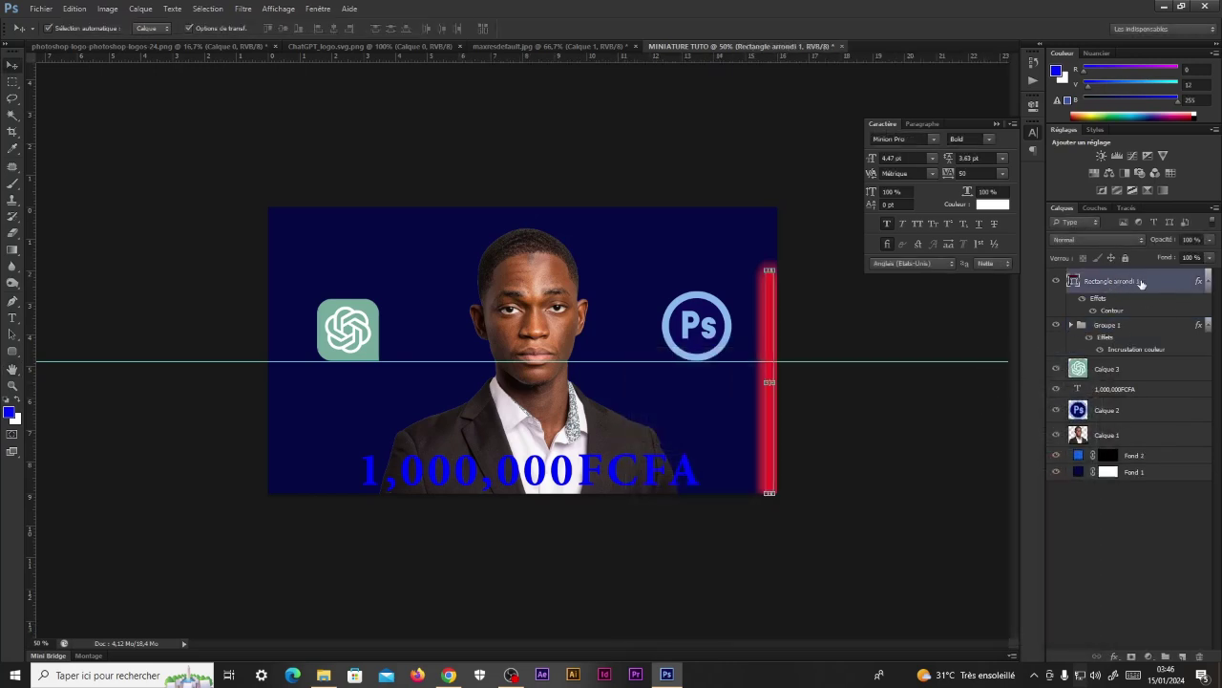
left_click(1132, 330, "ctrl")
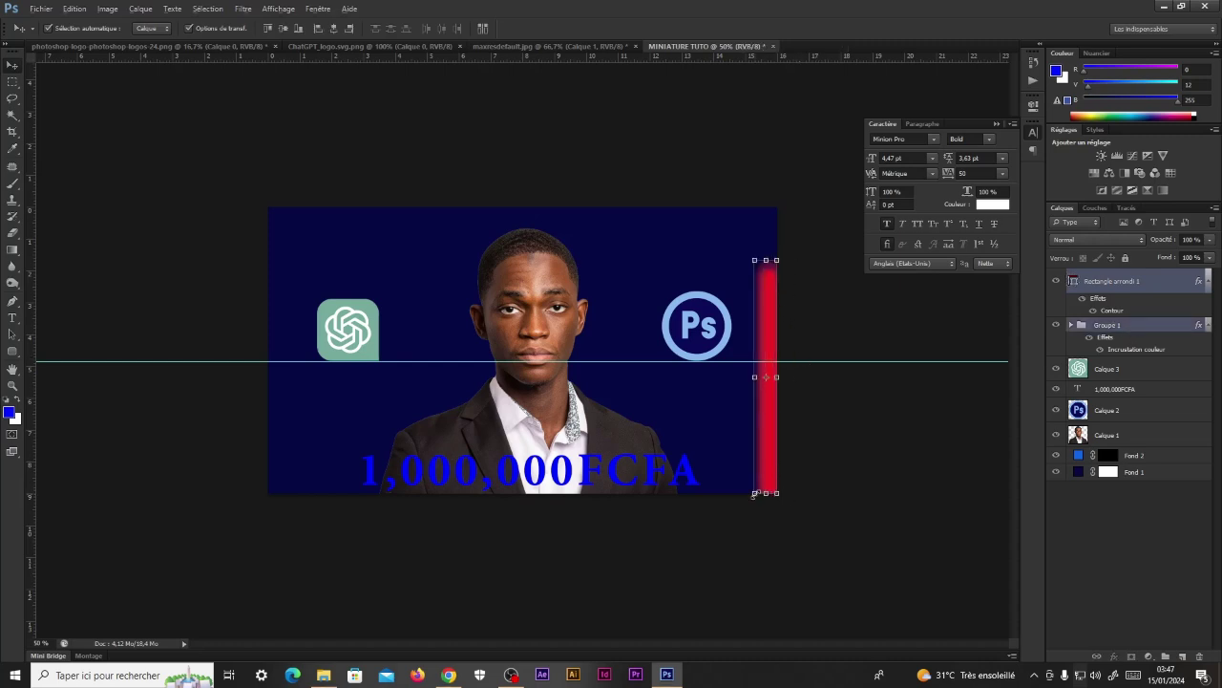
left_click_drag(753, 493, 732, 527)
left_click_drag(775, 455, 773, 477)
key("Return")
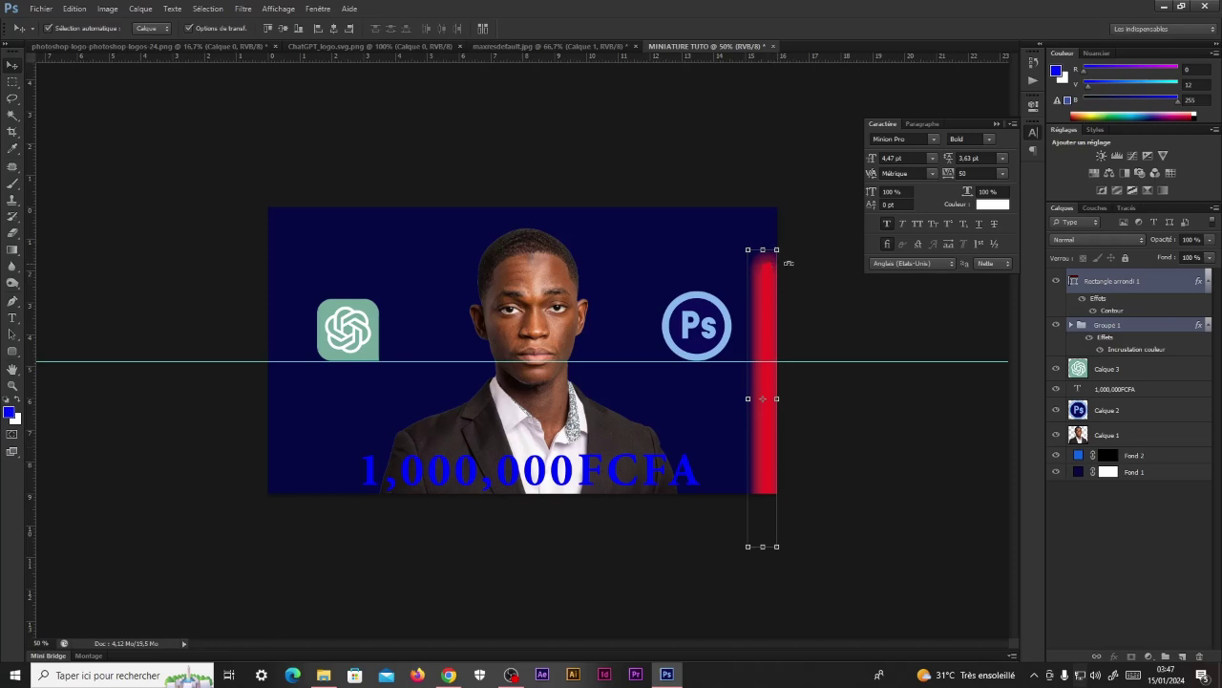
left_click(846, 415)
key("ctrl+minus")
key("ctrl+plus")
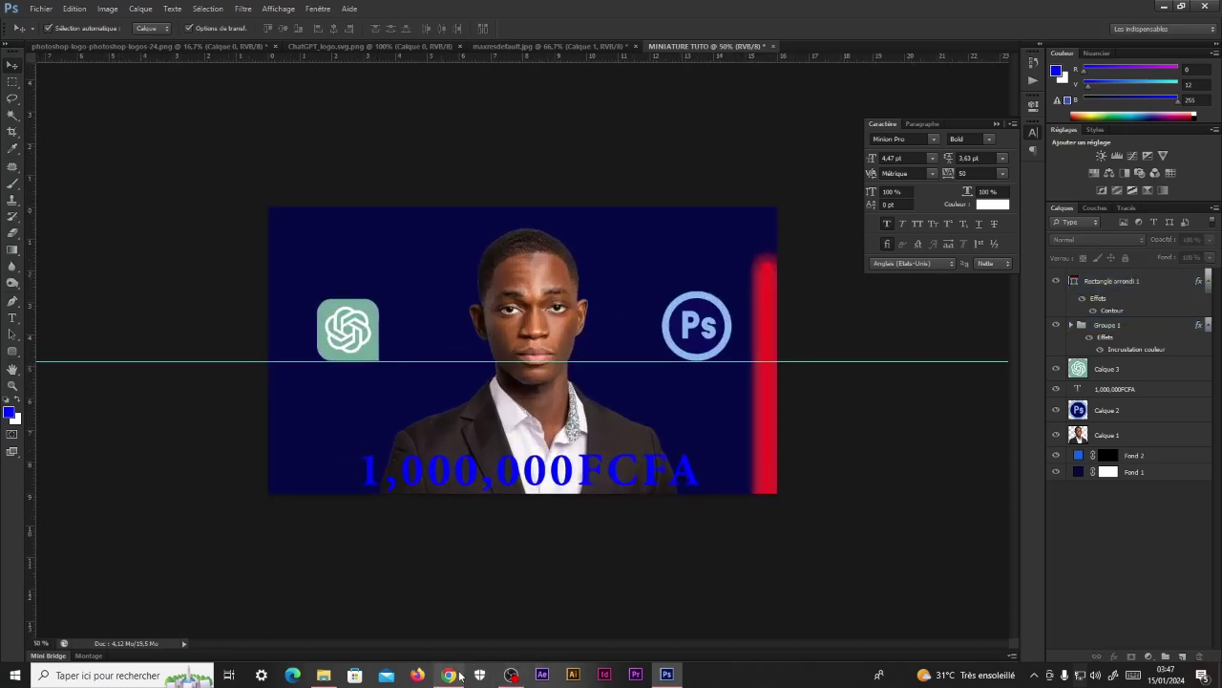
Step: Add a red outside stroke with a red value of 255 to the group of blurred bars
left_click(1126, 283)
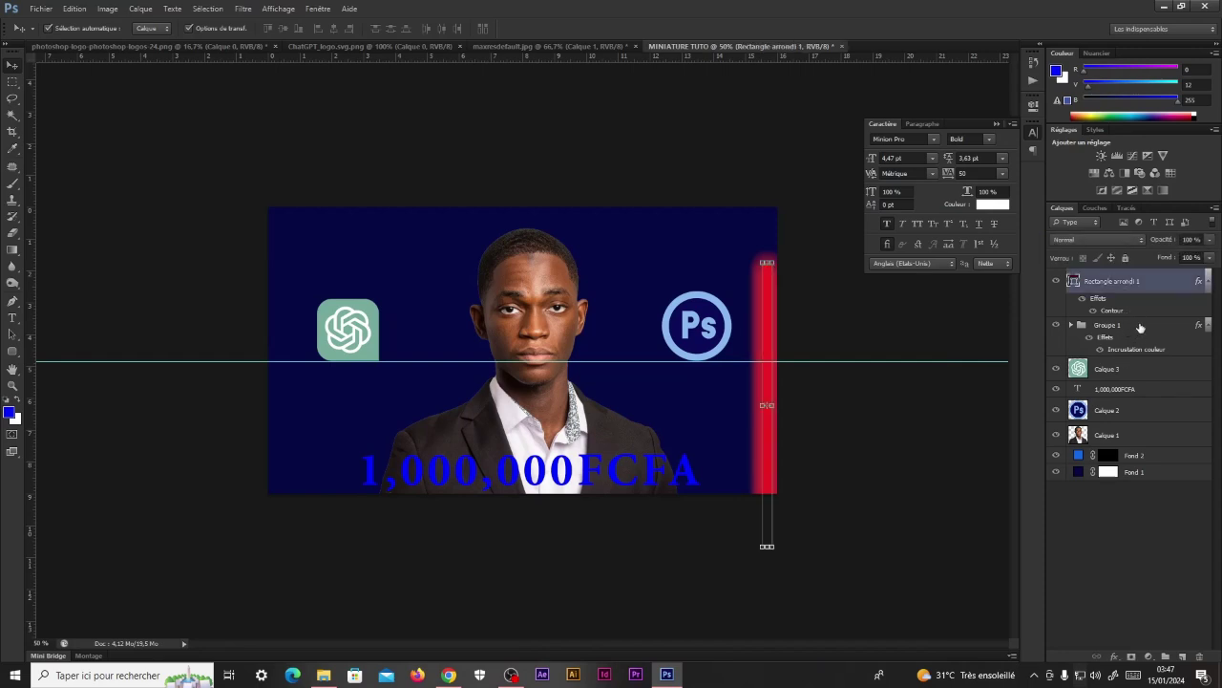
left_click(1150, 328)
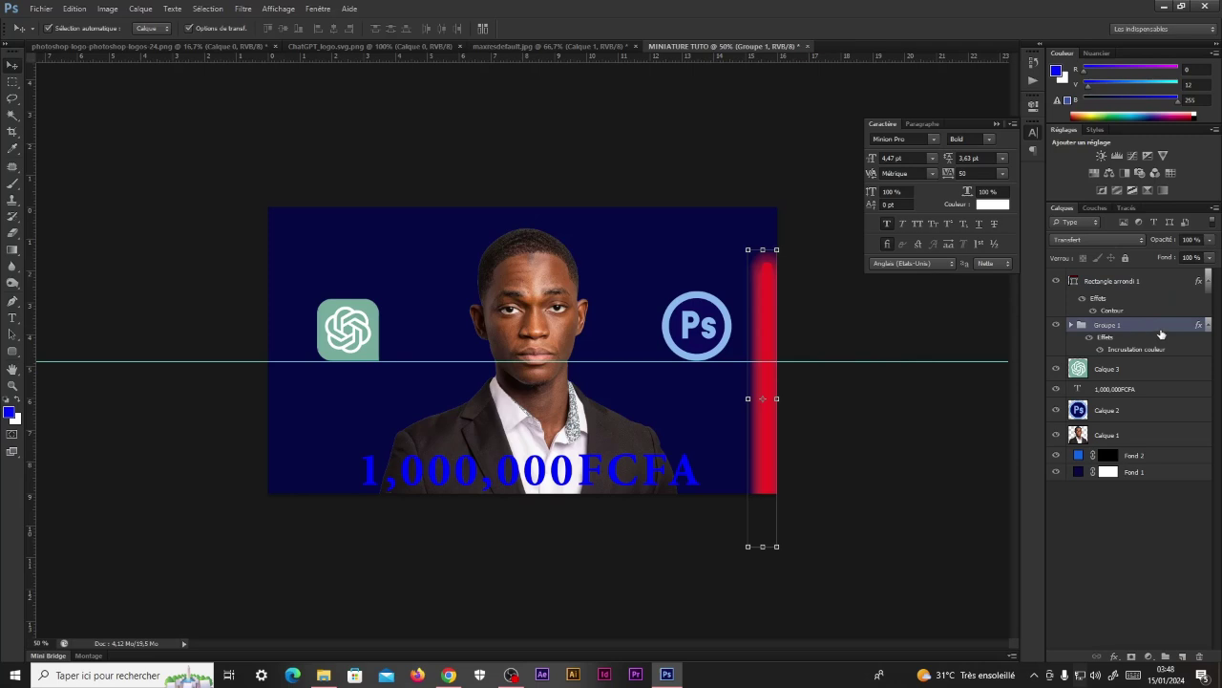
double_click(1161, 334)
left_click(876, 435)
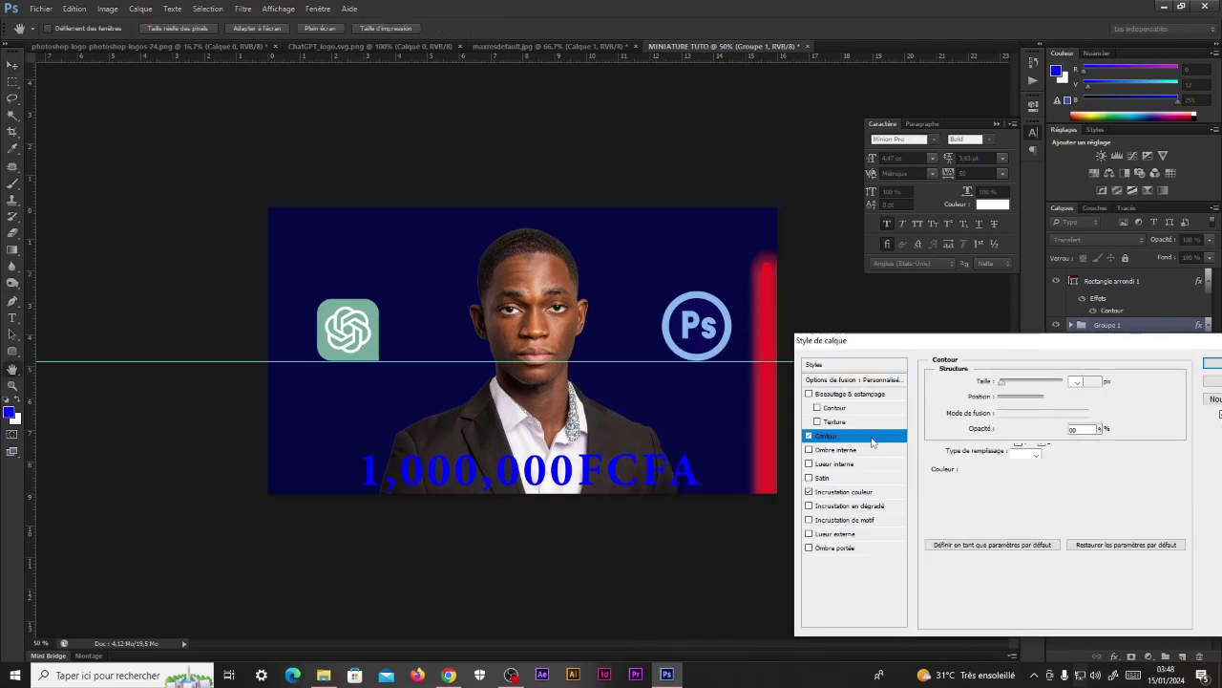
left_click(974, 469)
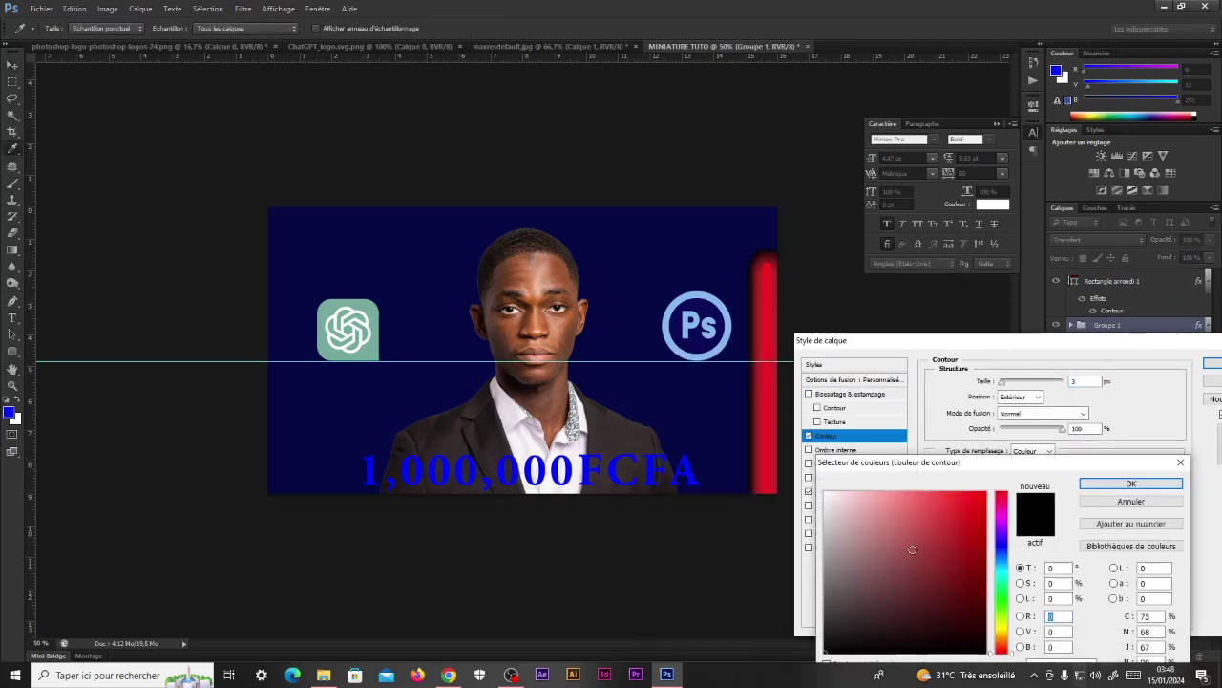
type("255")
left_click(1130, 484)
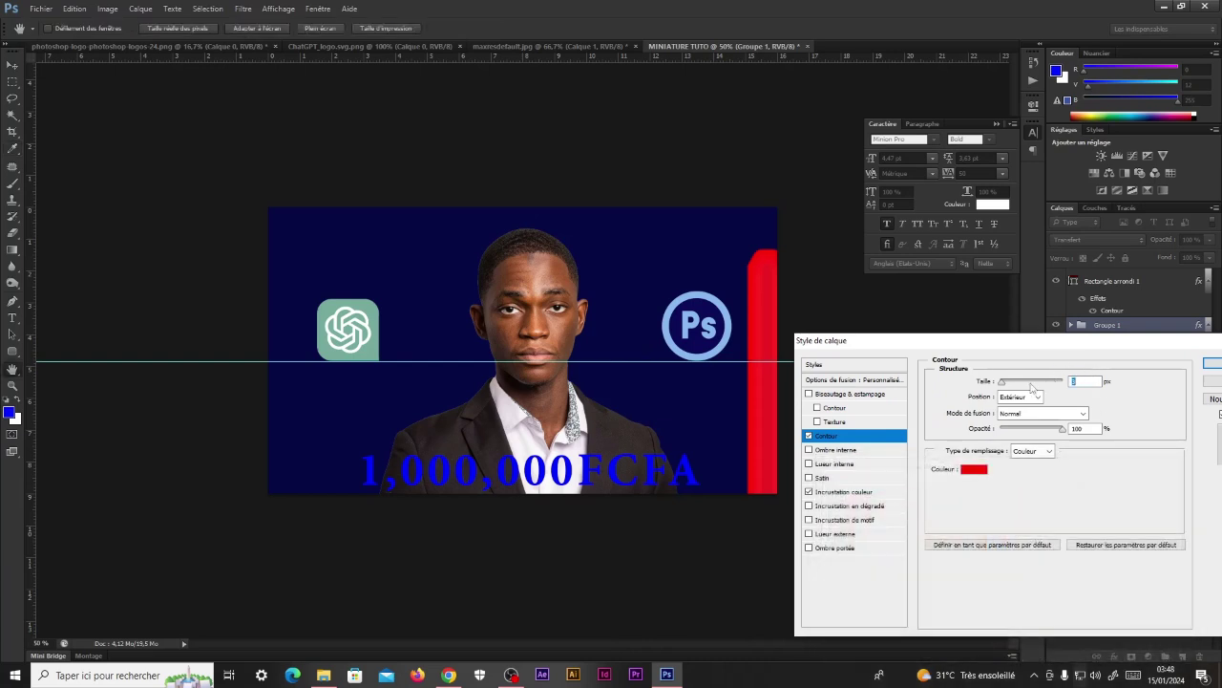
Step: Set the blurred group's stroke to Exclusion blending, about 21 px in size and about 12% opacity
left_click_drag(1015, 383, 1047, 385)
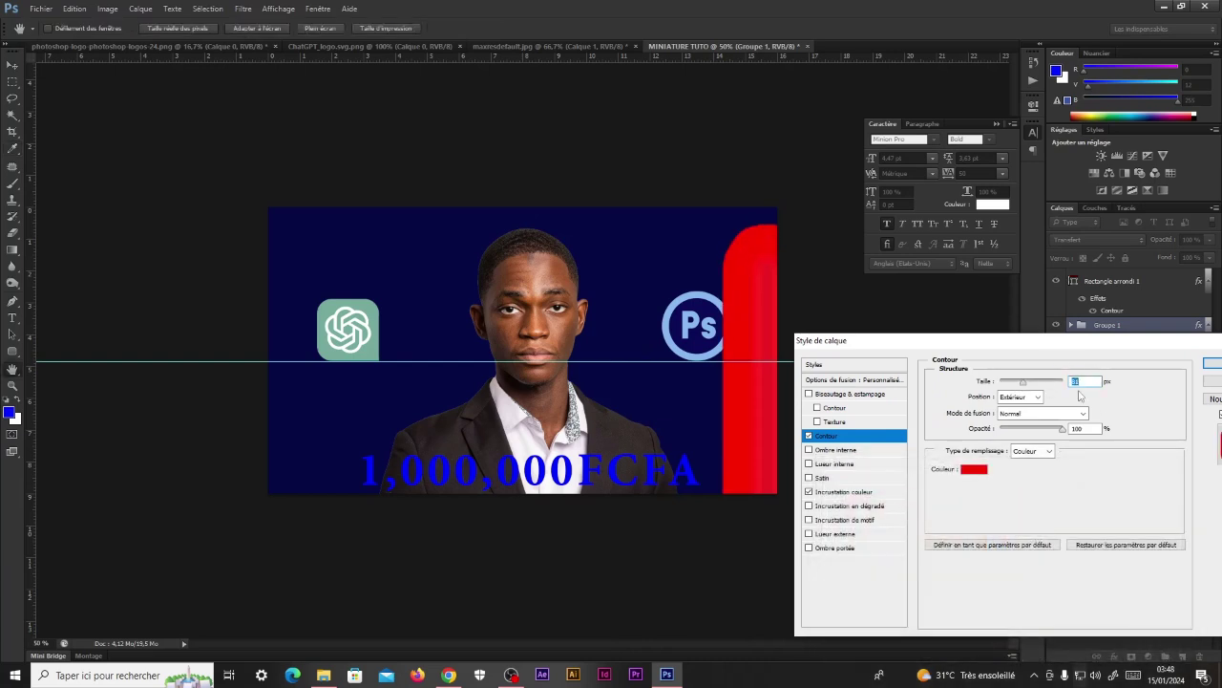
type("25")
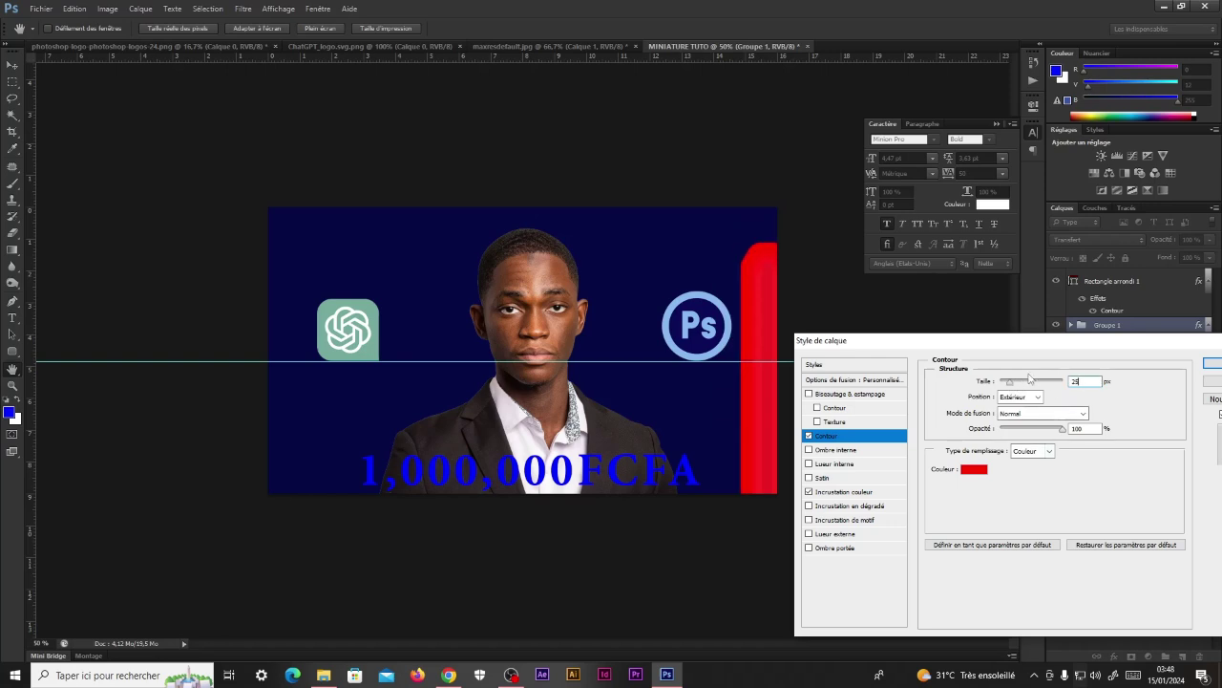
left_click(1062, 432)
left_click_drag(1062, 431, 1011, 430)
left_click(1083, 414)
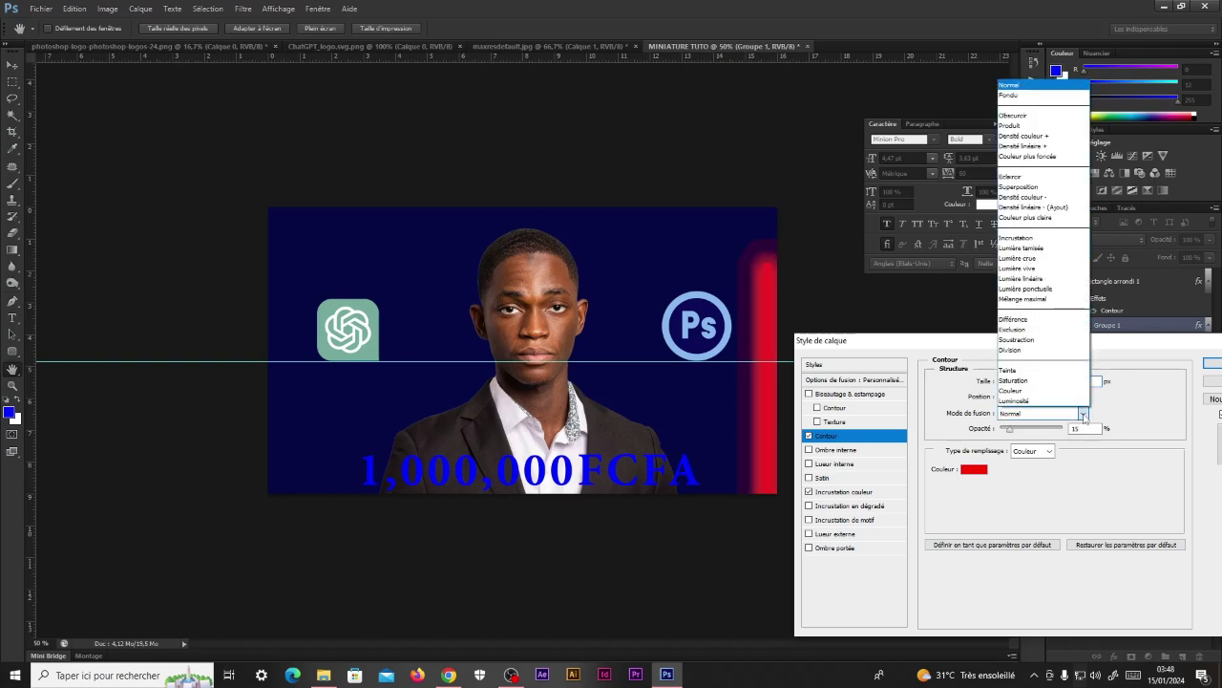
left_click(1013, 329)
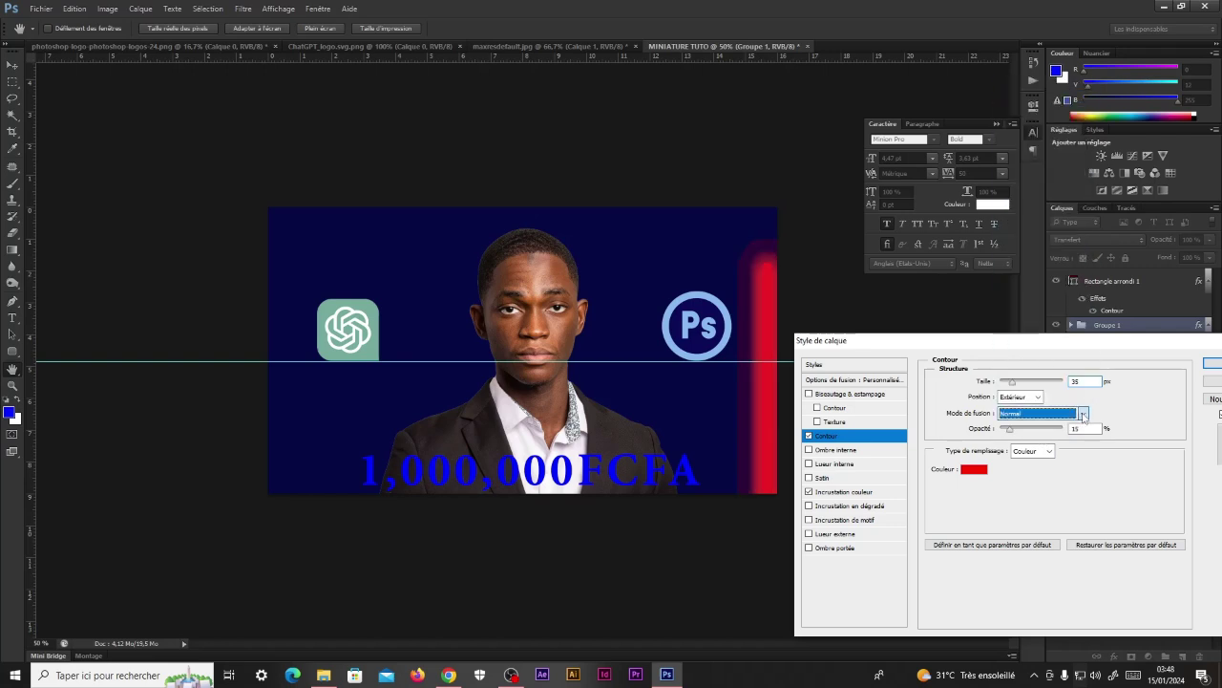
left_click_drag(1009, 429, 1007, 429)
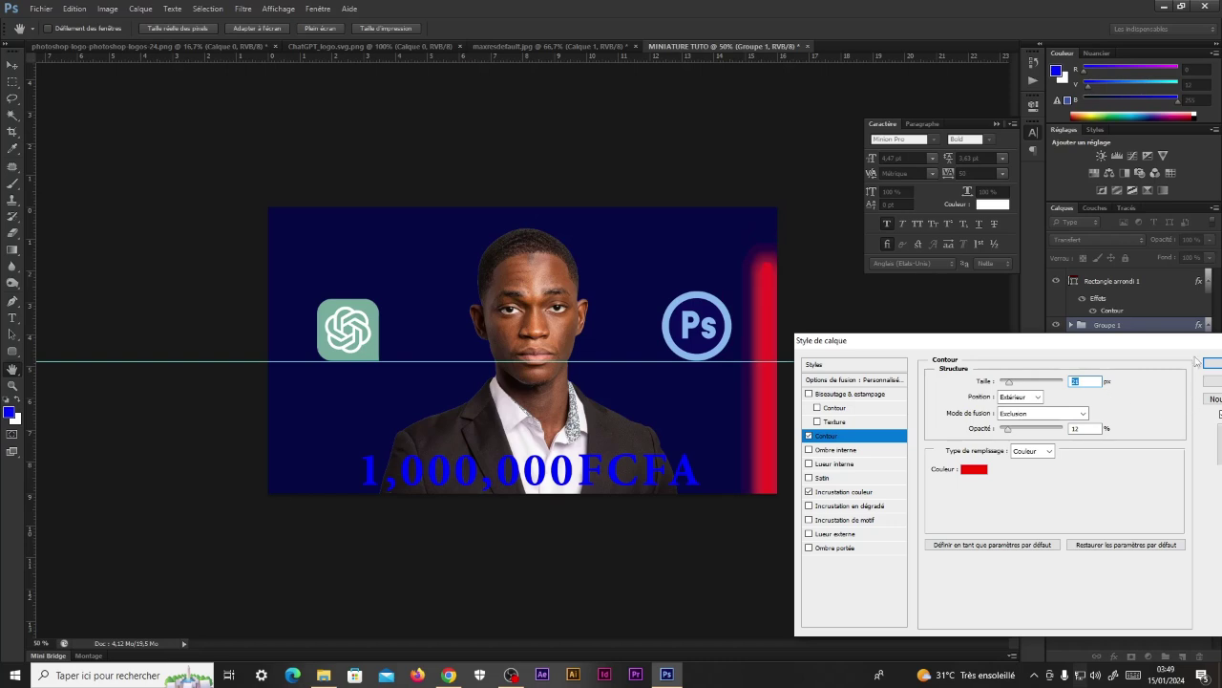
left_click_drag(1008, 430, 1006, 430)
left_click(1211, 363)
Step: Recolor the 1,000,000FCFA text white and give it a black outside stroke of 8 px
key("ctrl+minus")
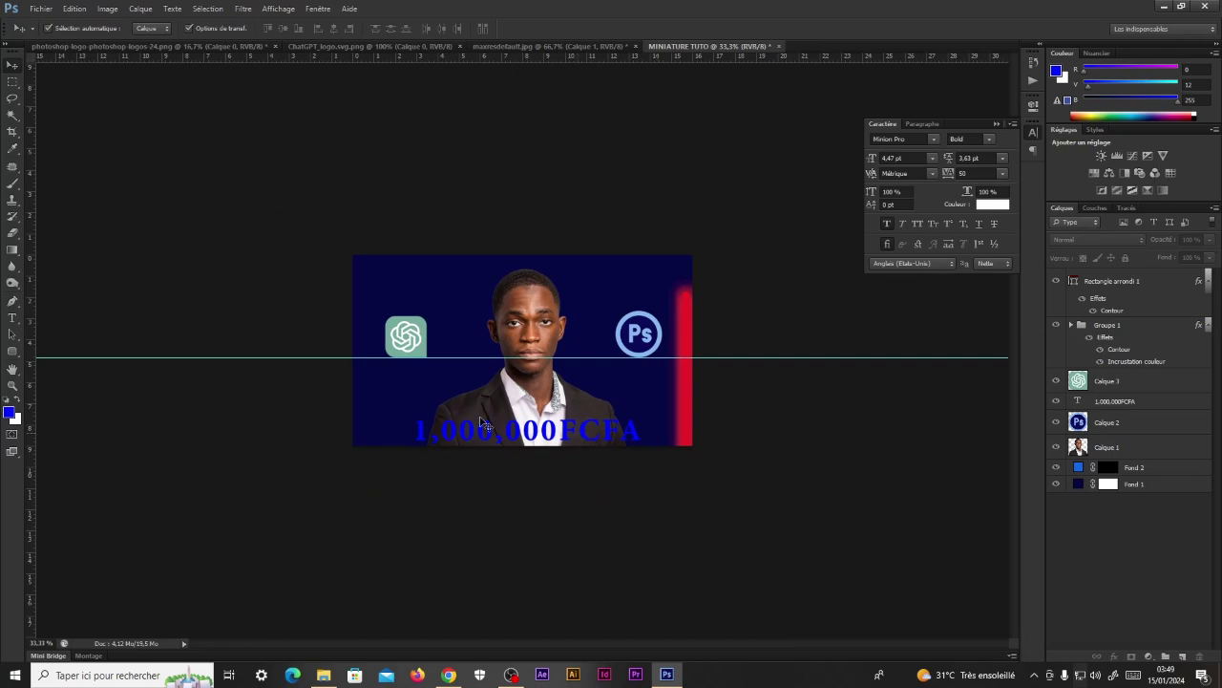
left_click(1191, 405)
key("t")
double_click(1192, 405)
left_click(740, 388)
left_click(887, 421)
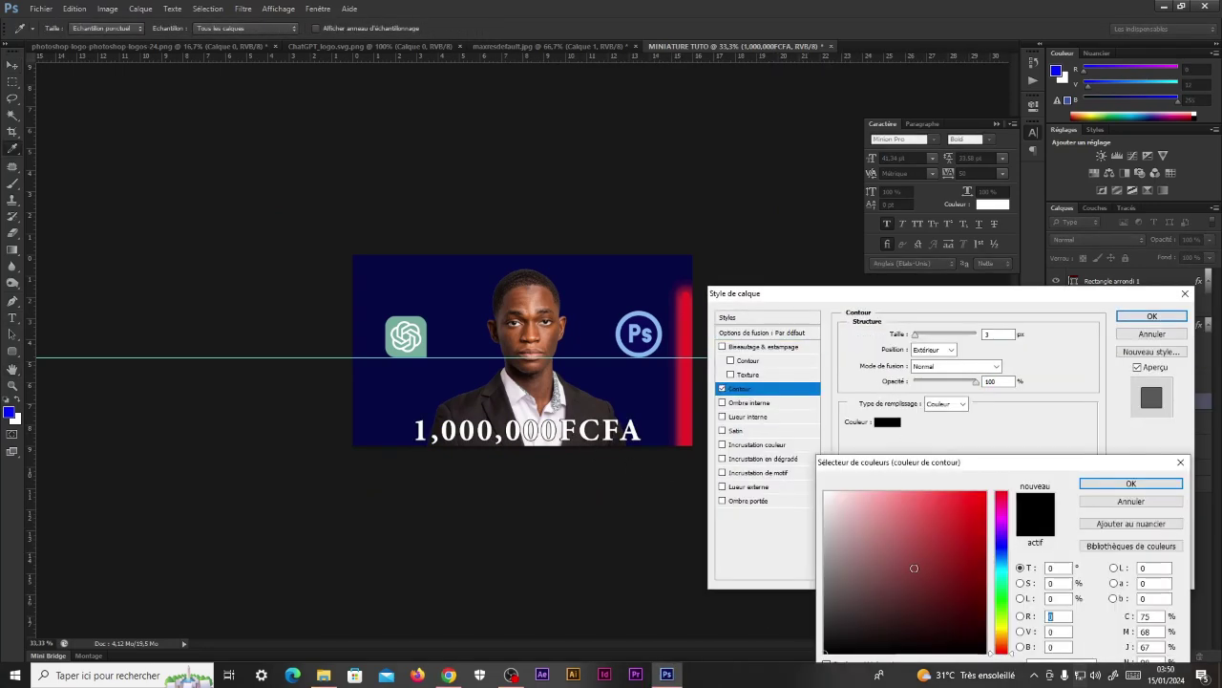
key("Return")
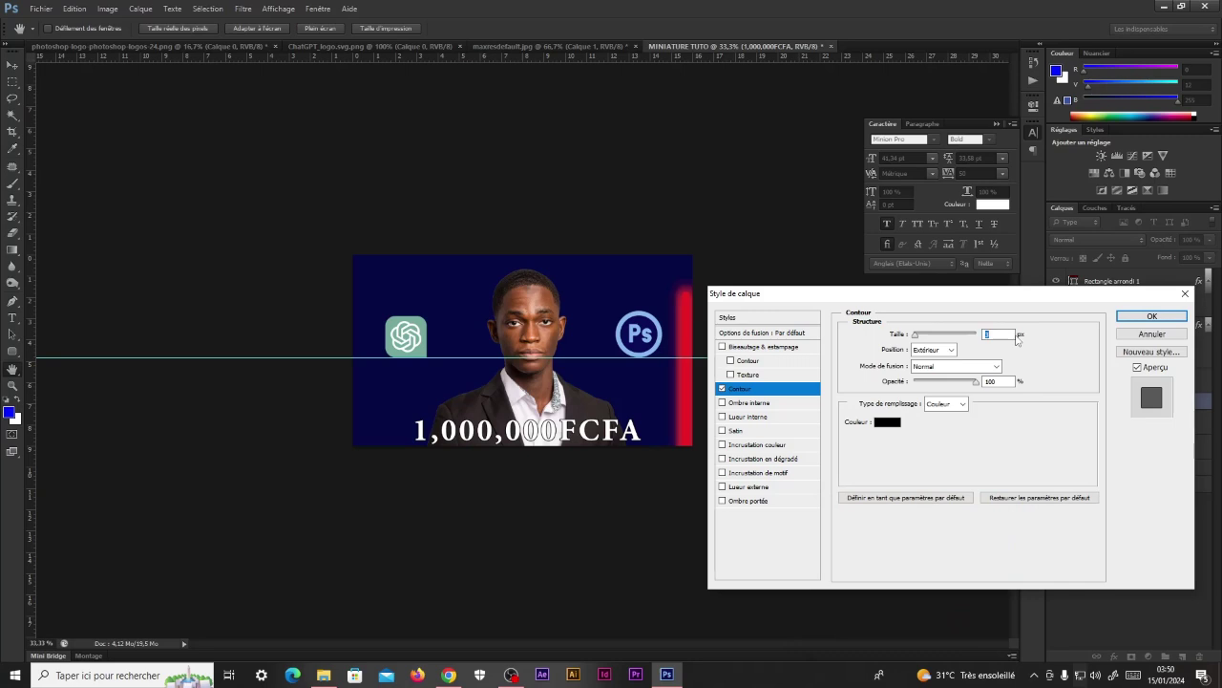
type("10")
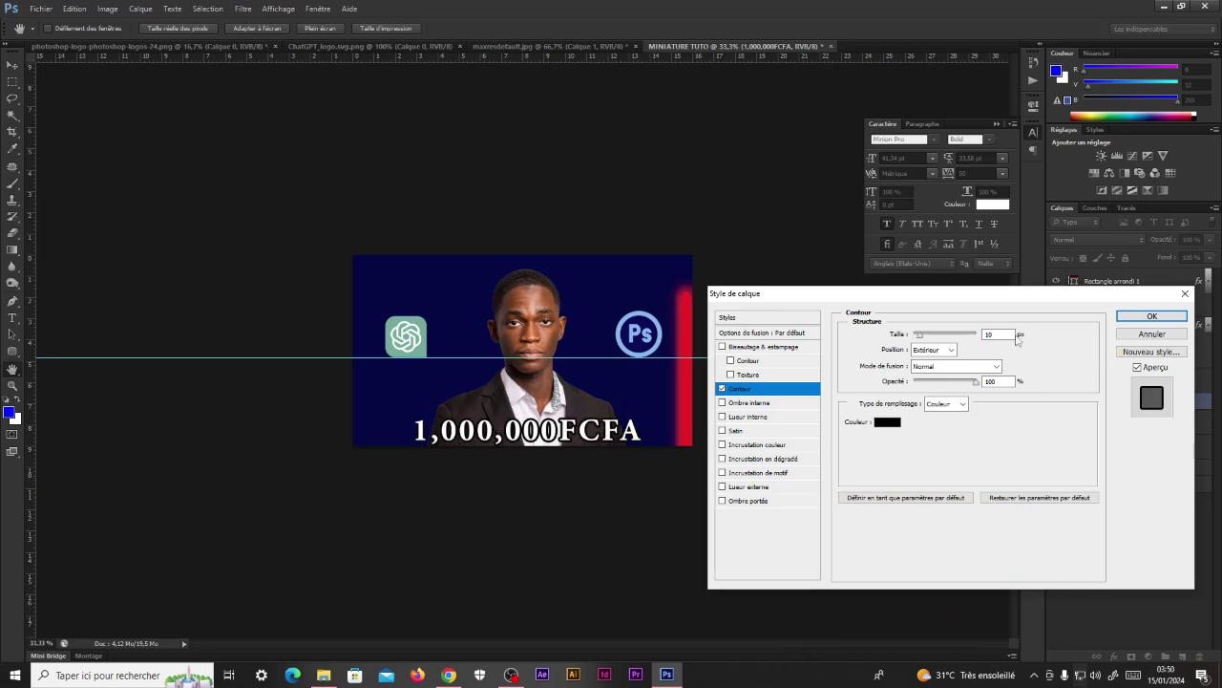
key("Down")
key("Down")
Step: Add a linear gradient overlay to the amount text, running from dark grey (4b4949) to white
left_click(763, 458)
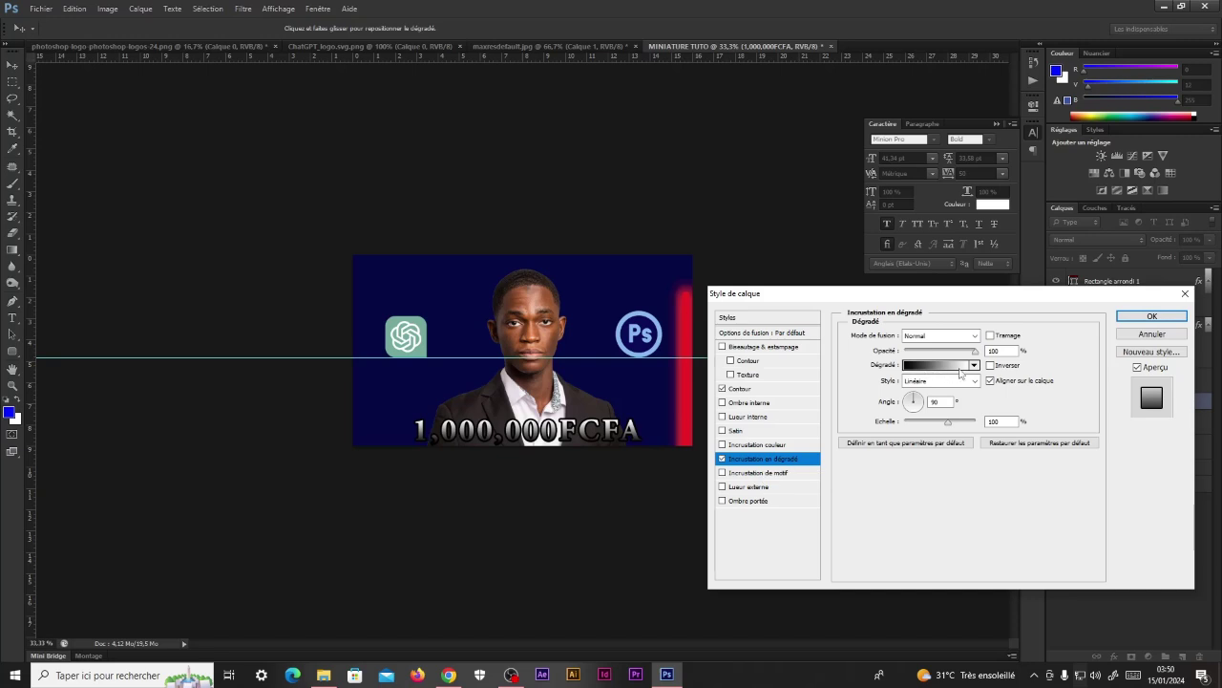
left_click(919, 373)
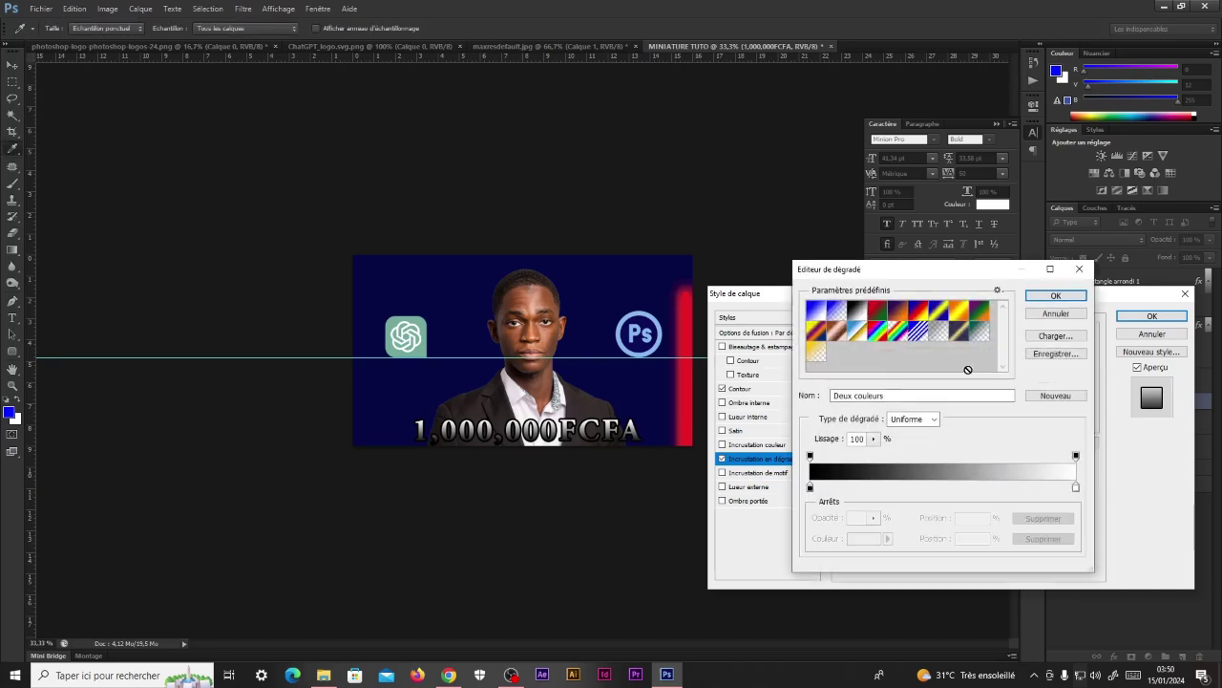
double_click(810, 487)
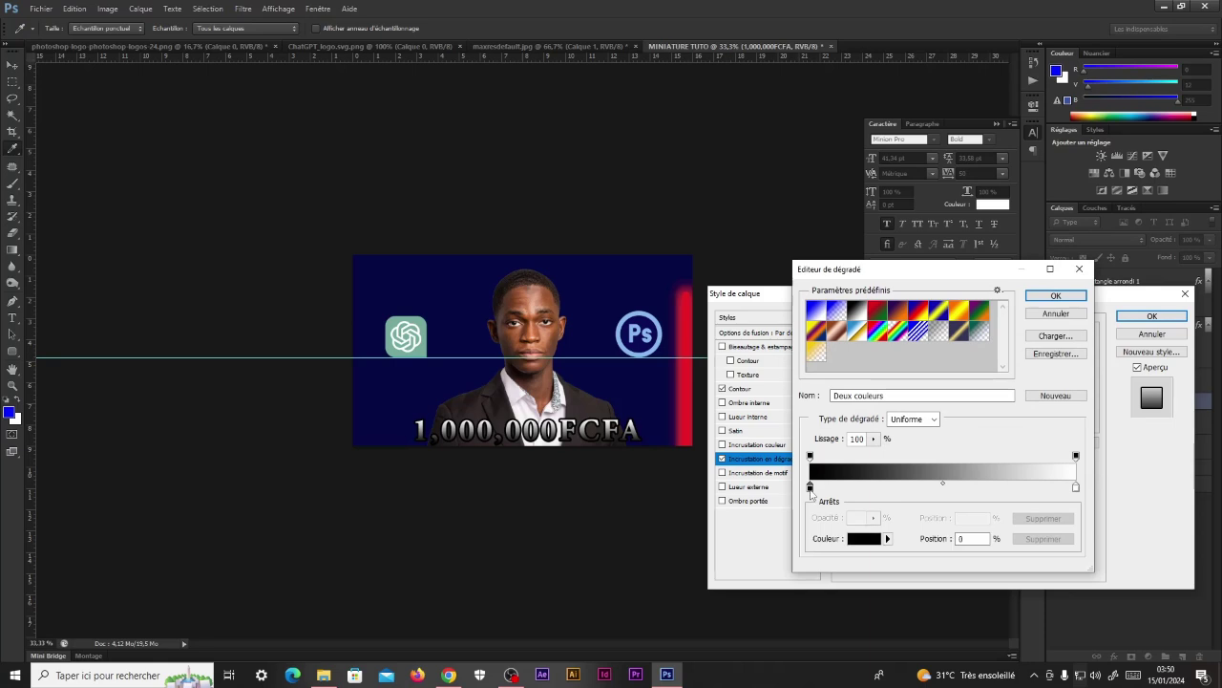
left_click(824, 528)
left_click_drag(955, 462, 1037, 344)
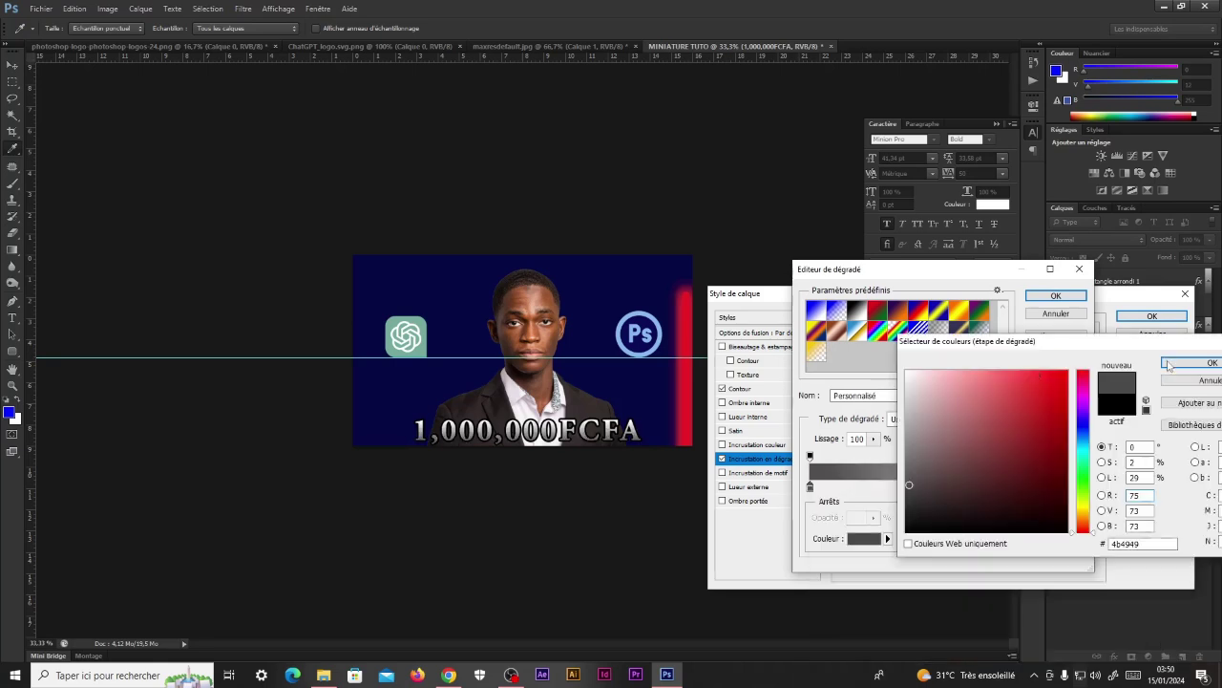
key("Return")
left_click(1055, 295)
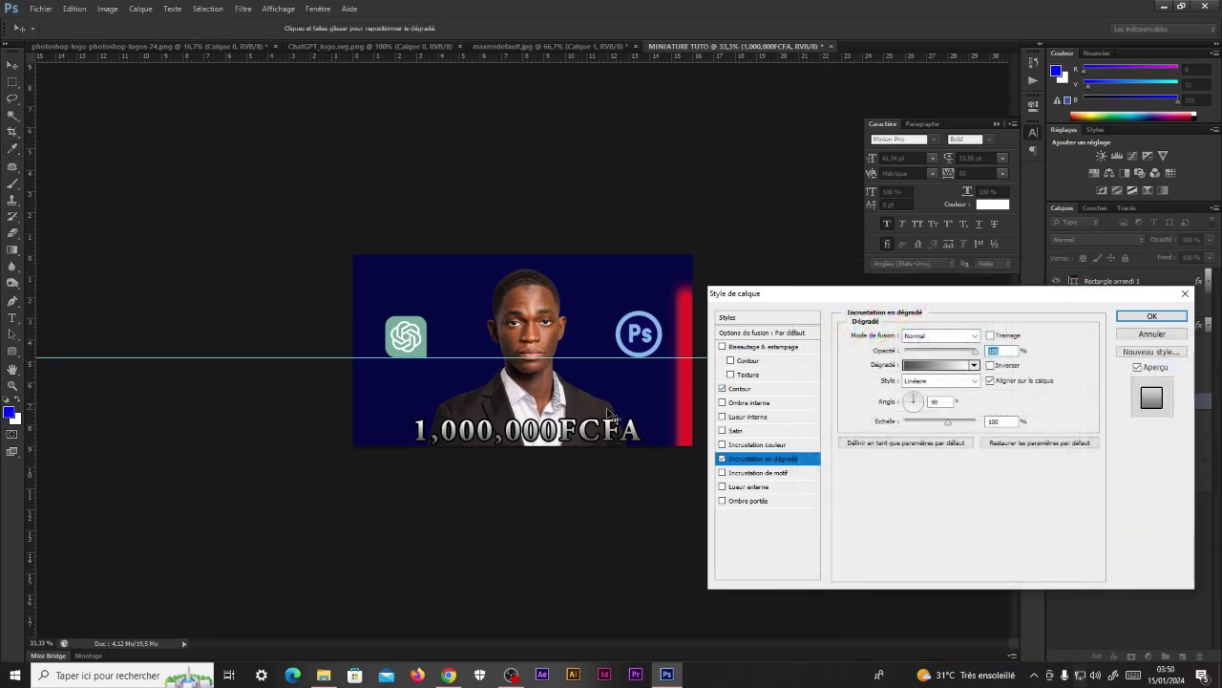
Step: Set the amount text's stroke size to 5 px and move the gradient's white stop inward
left_click(785, 390)
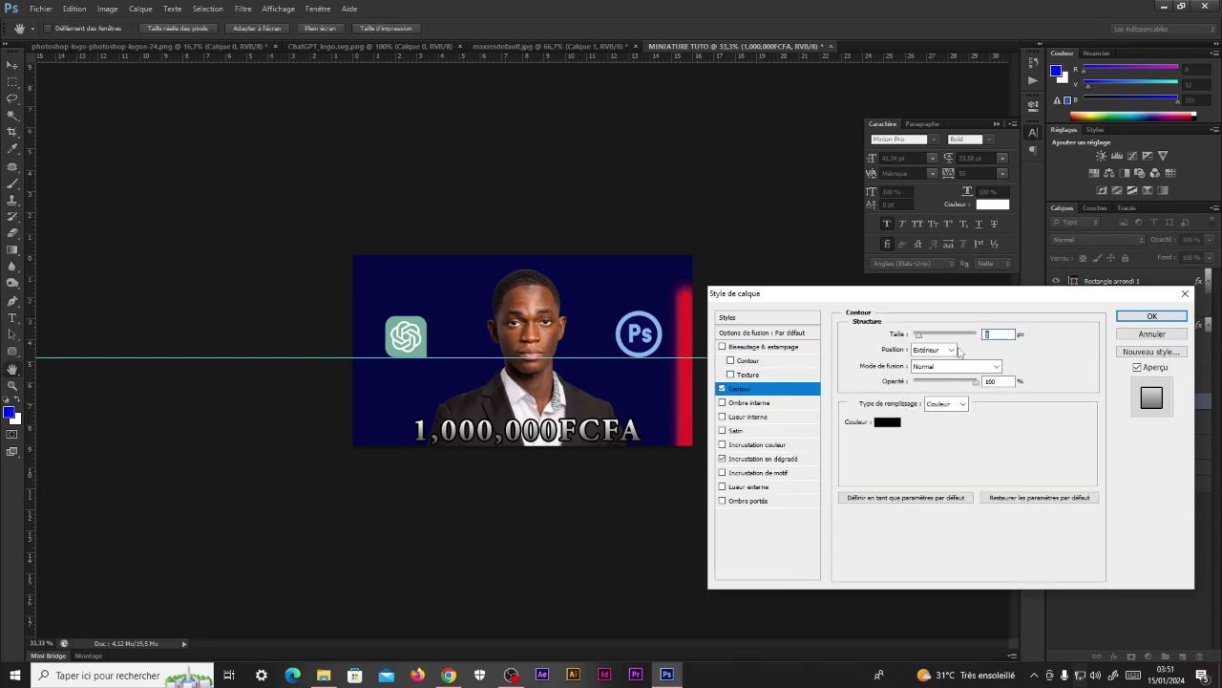
type("5")
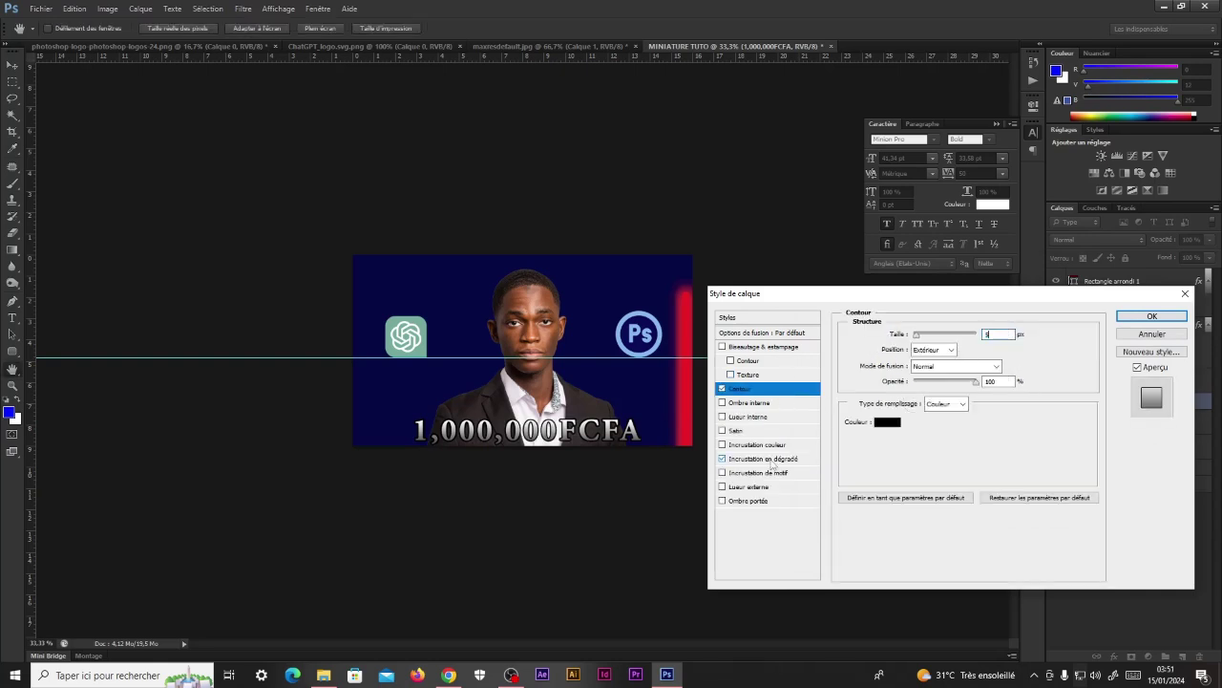
left_click(764, 459)
left_click(944, 383)
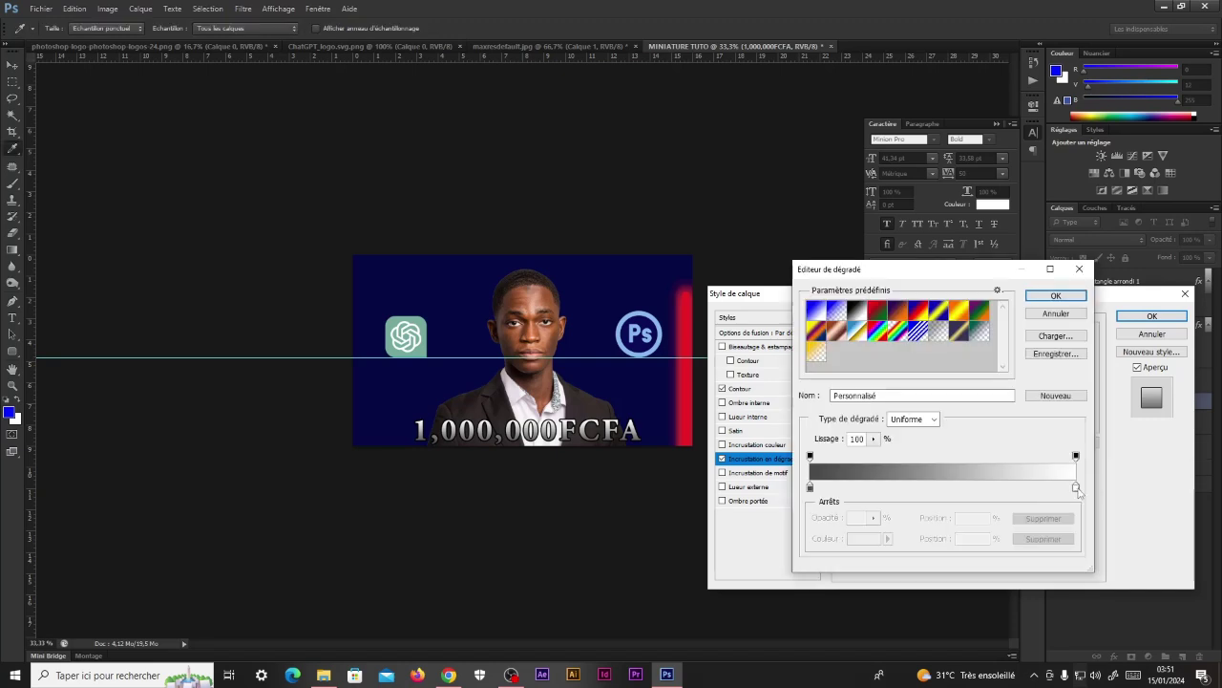
left_click_drag(1076, 487, 1028, 488)
key("Return")
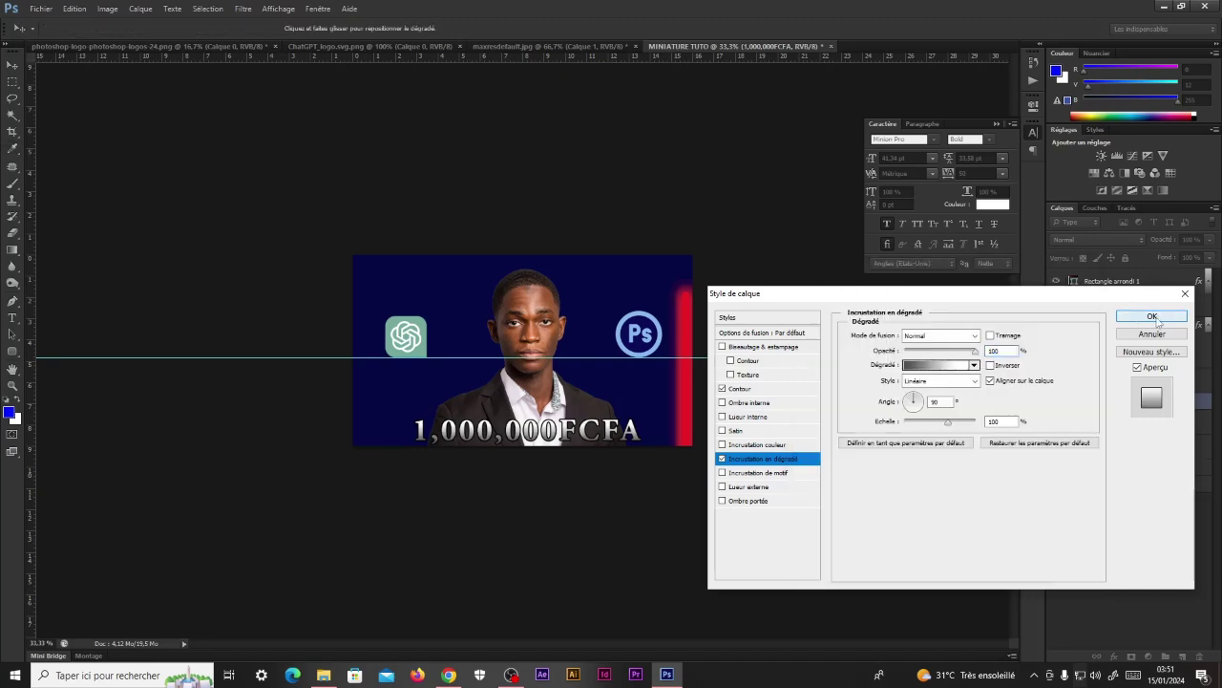
Step: Apply the amount text's layer style and set the Brush to 25% opacity and 80% flow for the Fond 2 mask
left_click(1152, 315)
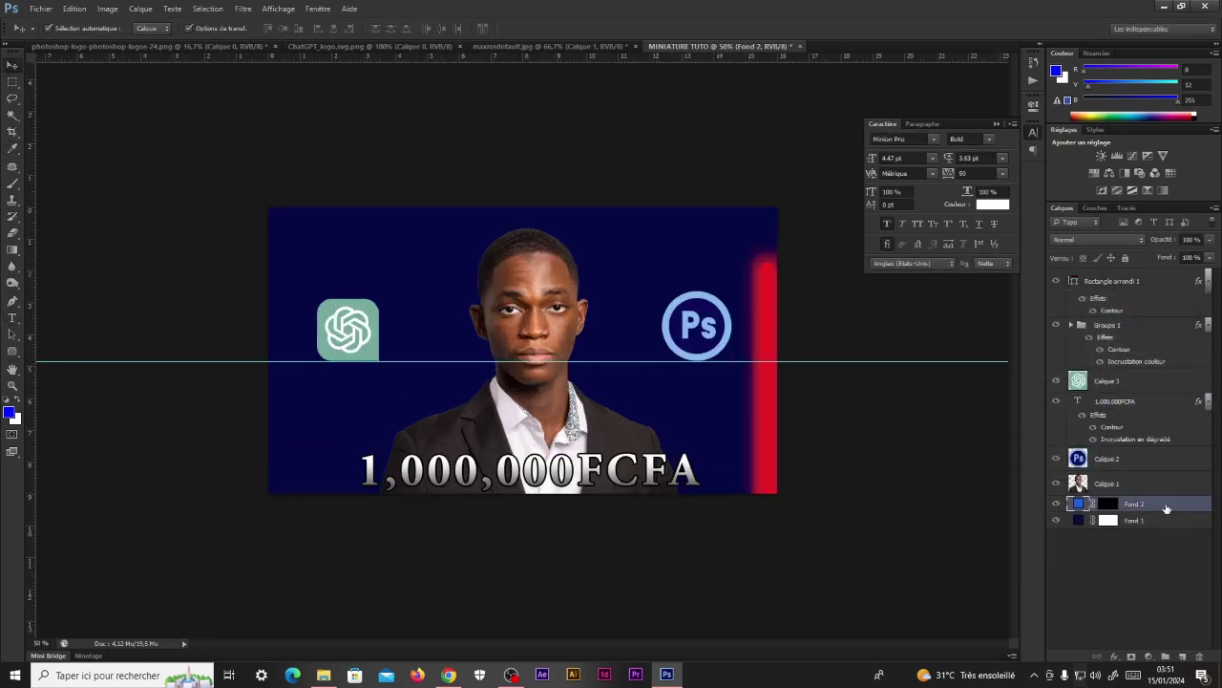
left_click(1109, 504)
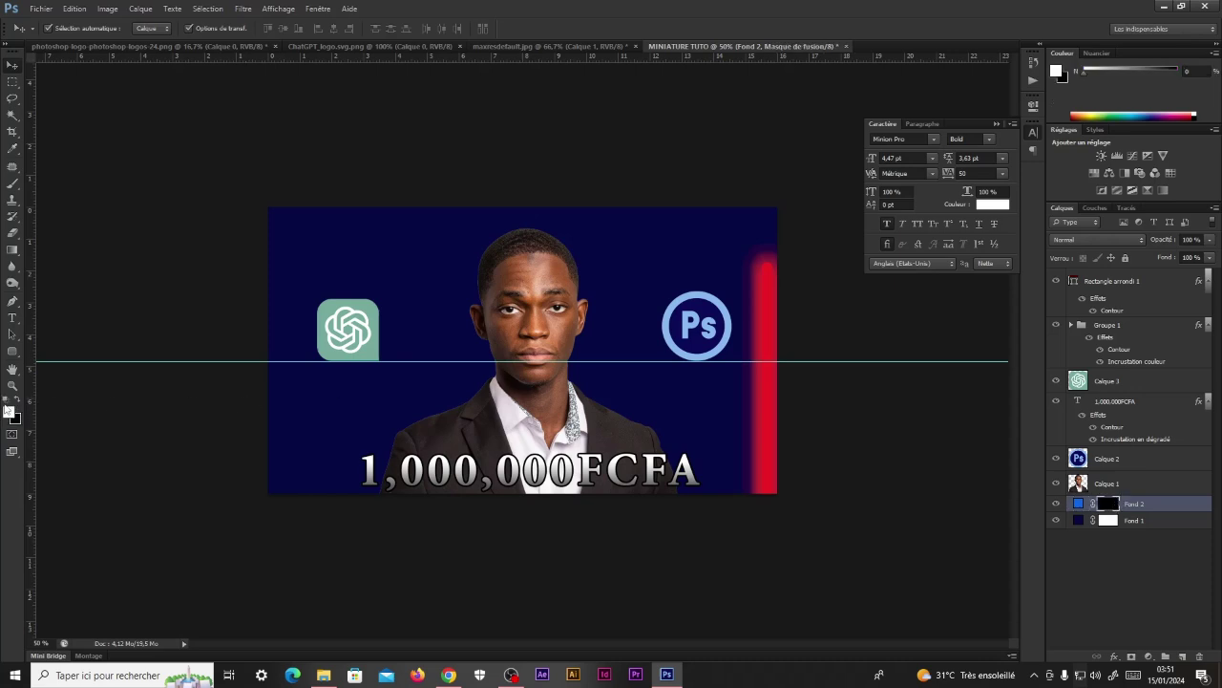
right_click(12, 182)
left_click(71, 180)
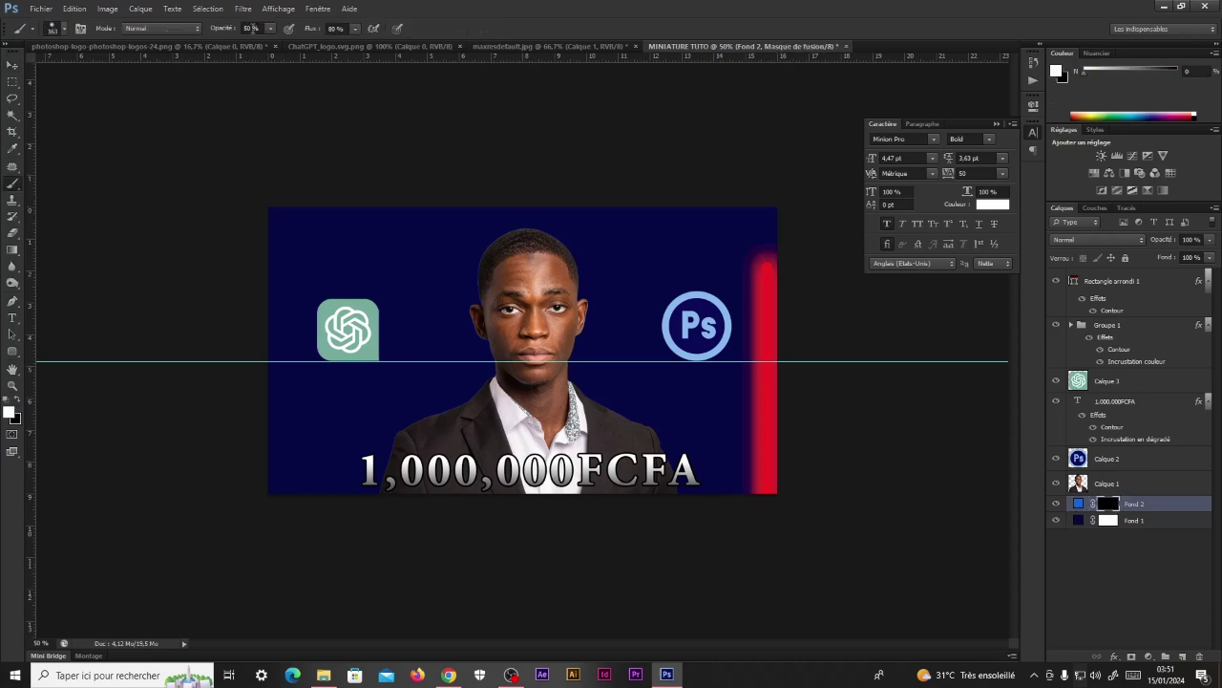
left_click(251, 28)
type("2")
left_click(336, 29)
key("Return")
Step: Paint a soft blue glow around the portrait in white on the Fond 2 mask, with the Brush at 20% opacity
left_click_drag(484, 323, 497, 338)
mouse_move(428, 321)
left_mouse_down()
mouse_move(519, 357)
mouse_move(494, 260)
mouse_move(441, 257)
mouse_move(503, 277)
mouse_move(455, 256)
left_mouse_up()
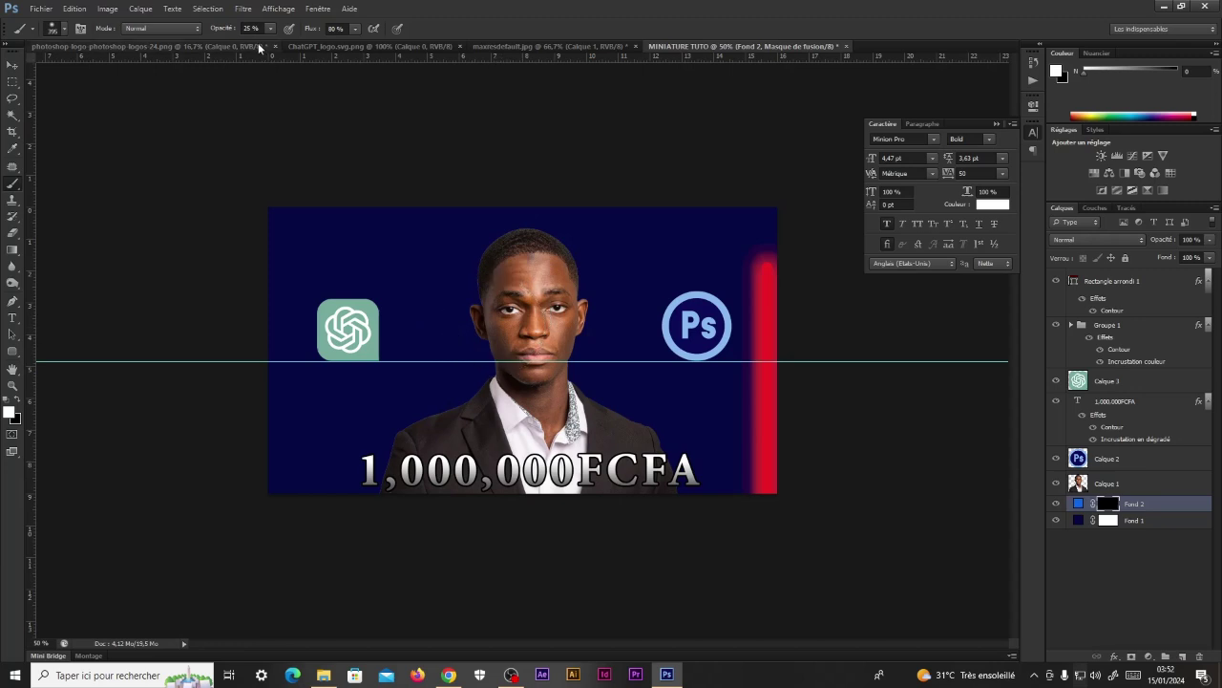
left_click(250, 28)
key("Return")
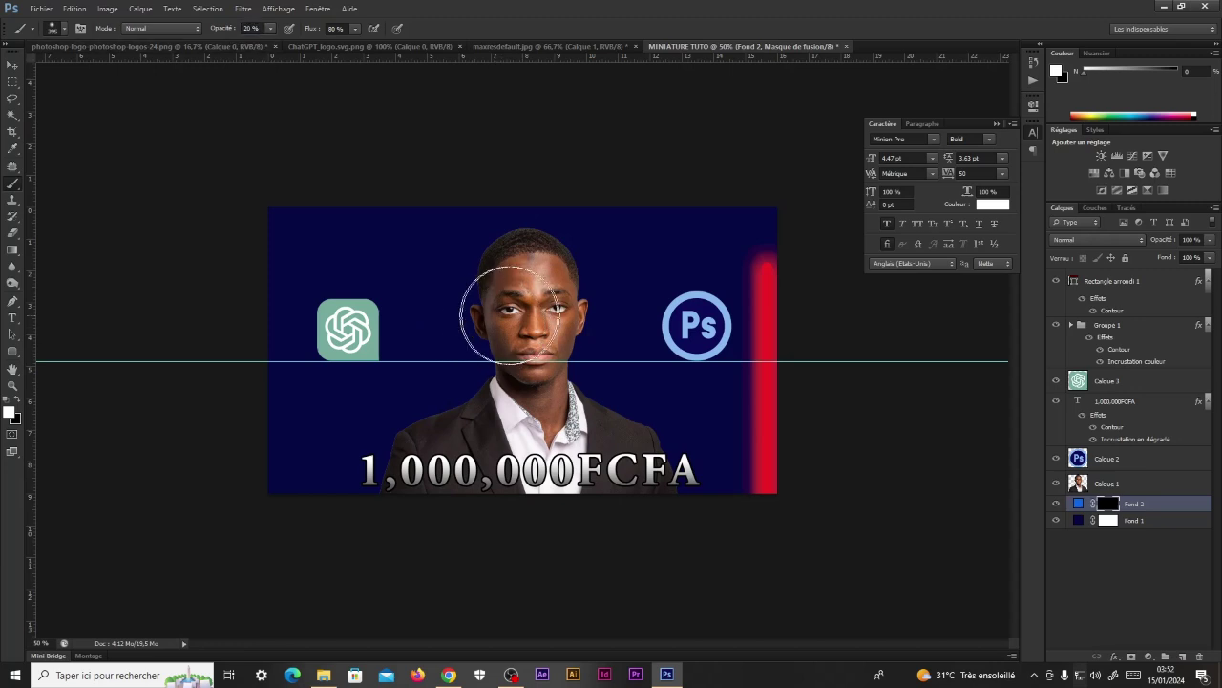
mouse_move(524, 350)
left_mouse_down()
mouse_move(500, 322)
mouse_move(528, 380)
mouse_move(535, 301)
mouse_move(501, 369)
mouse_move(555, 364)
mouse_move(514, 338)
mouse_move(512, 412)
mouse_move(544, 356)
mouse_move(509, 355)
mouse_move(543, 403)
left_mouse_up()
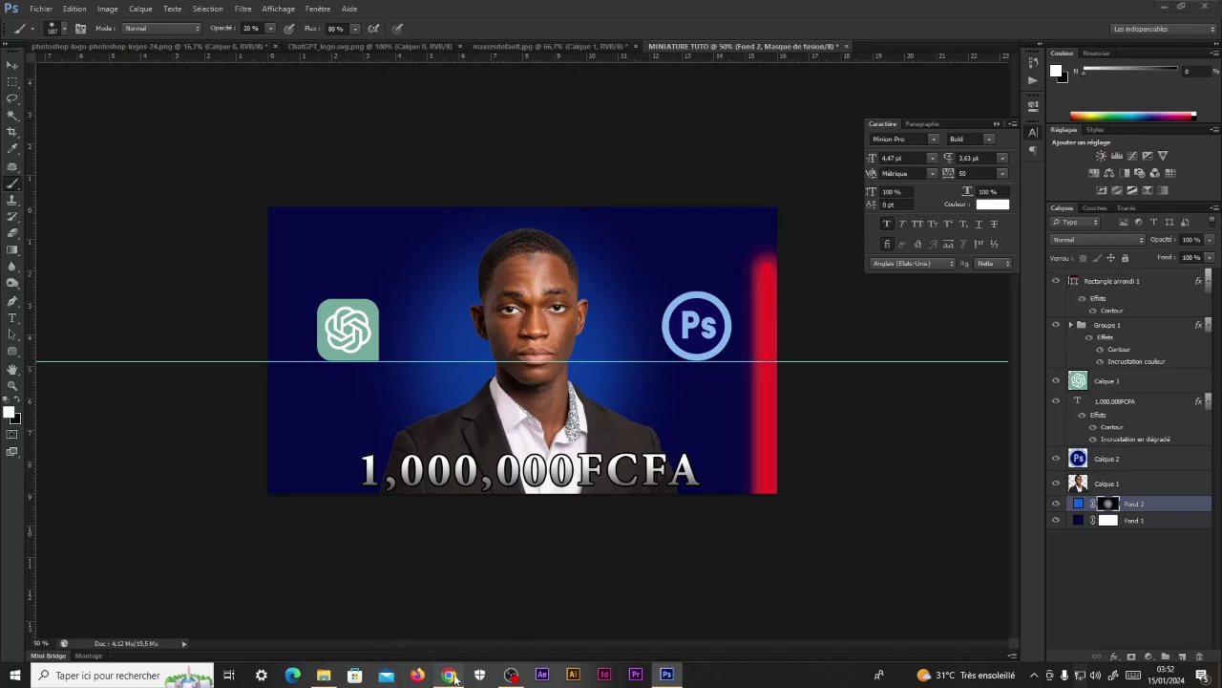
Step: Add a light blue solid colour fill layer above Fond 2
left_click(1165, 6)
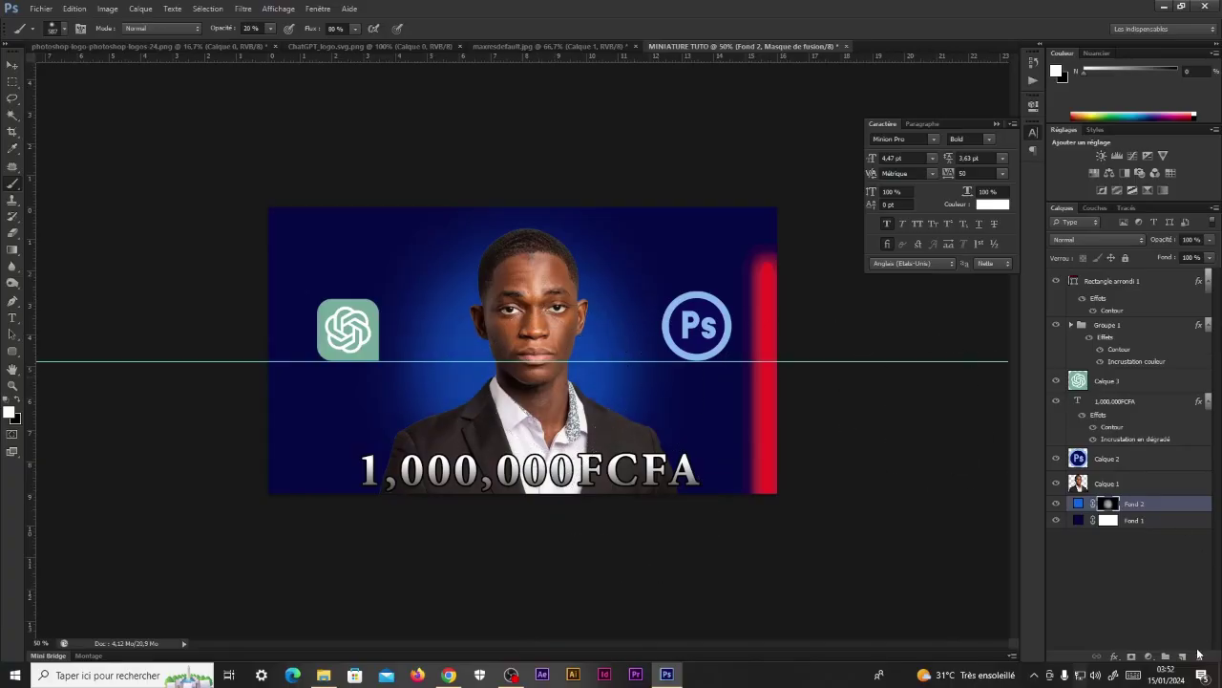
left_click(1164, 657)
left_click(1089, 378)
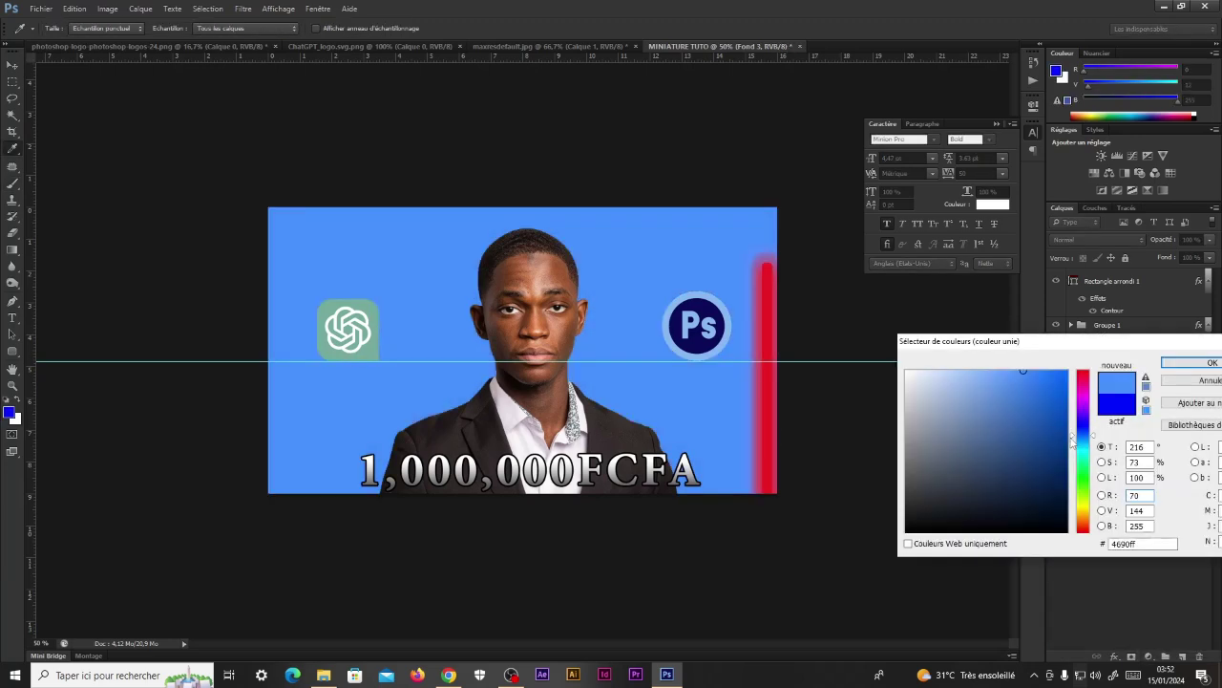
left_click(1020, 368)
left_click(1182, 366)
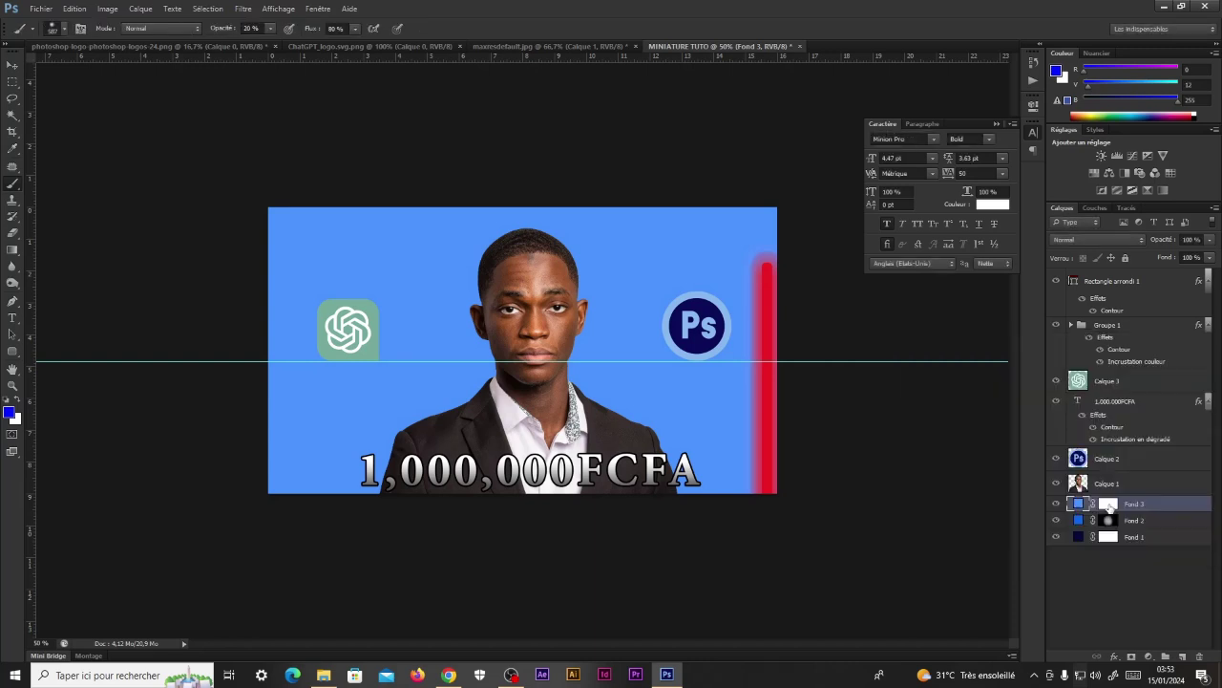
Step: Invert the Fond 3 mask to black and paint a lighter glow in white around the portrait's head and shoulders
left_click(1110, 504)
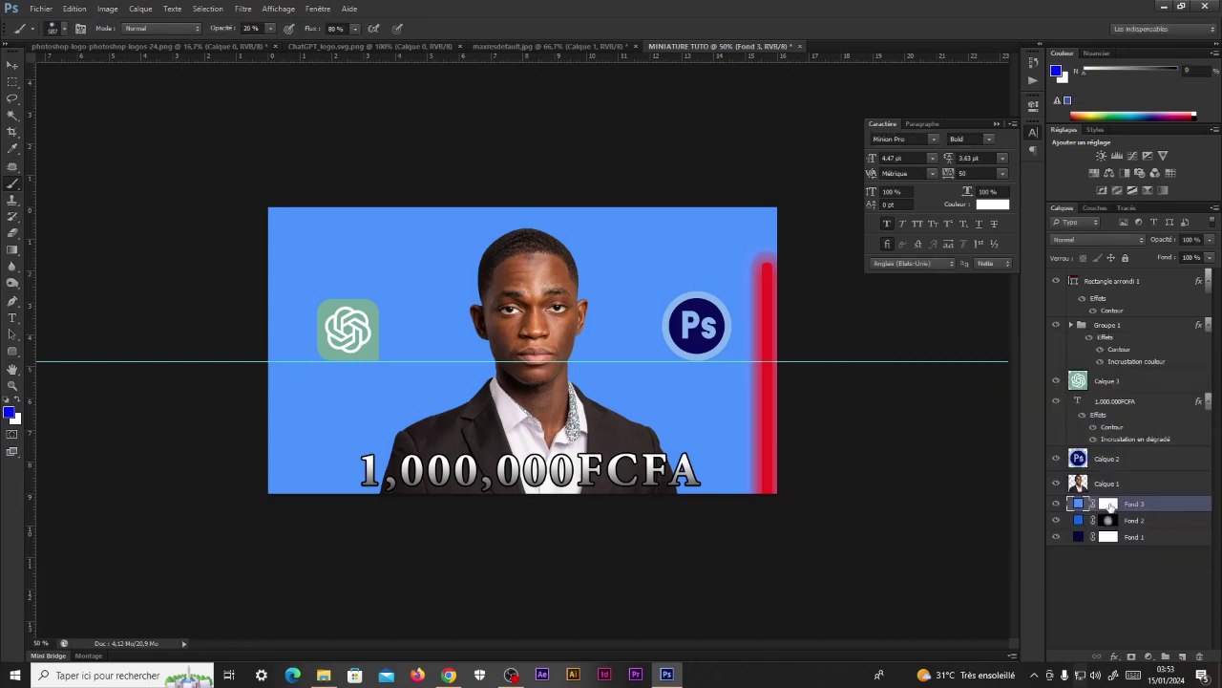
key("d")
key("ctrl+i")
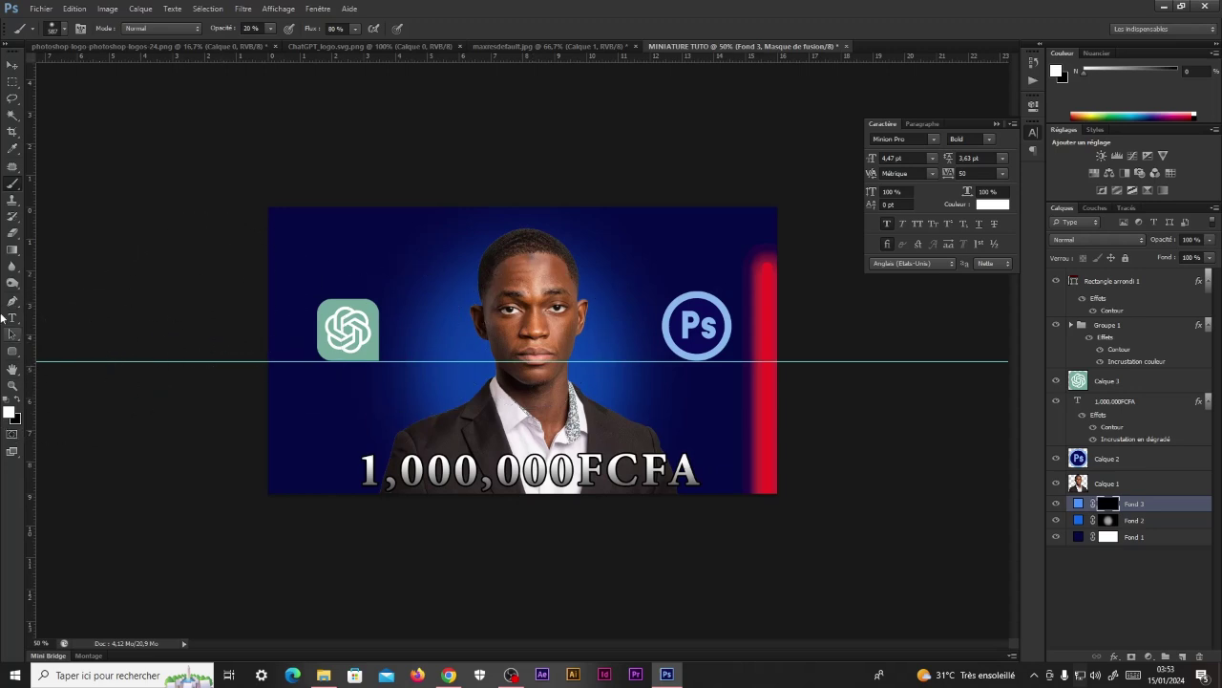
left_click_drag(401, 316, 625, 376)
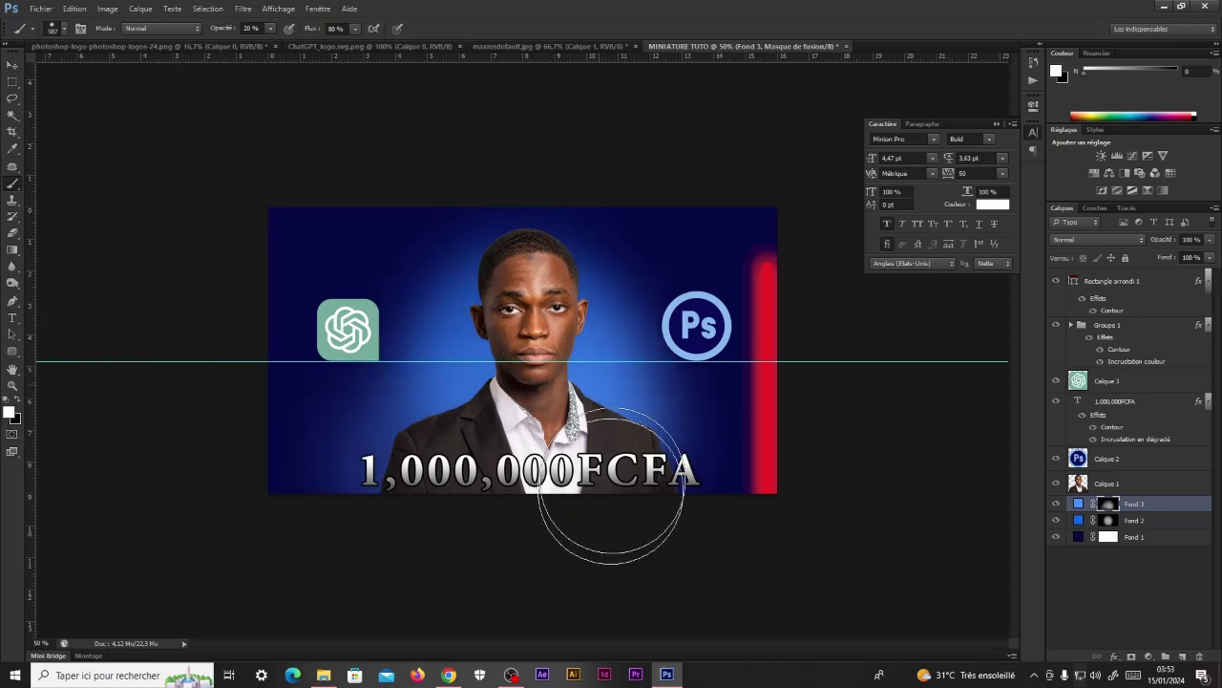
key("ctrl+z")
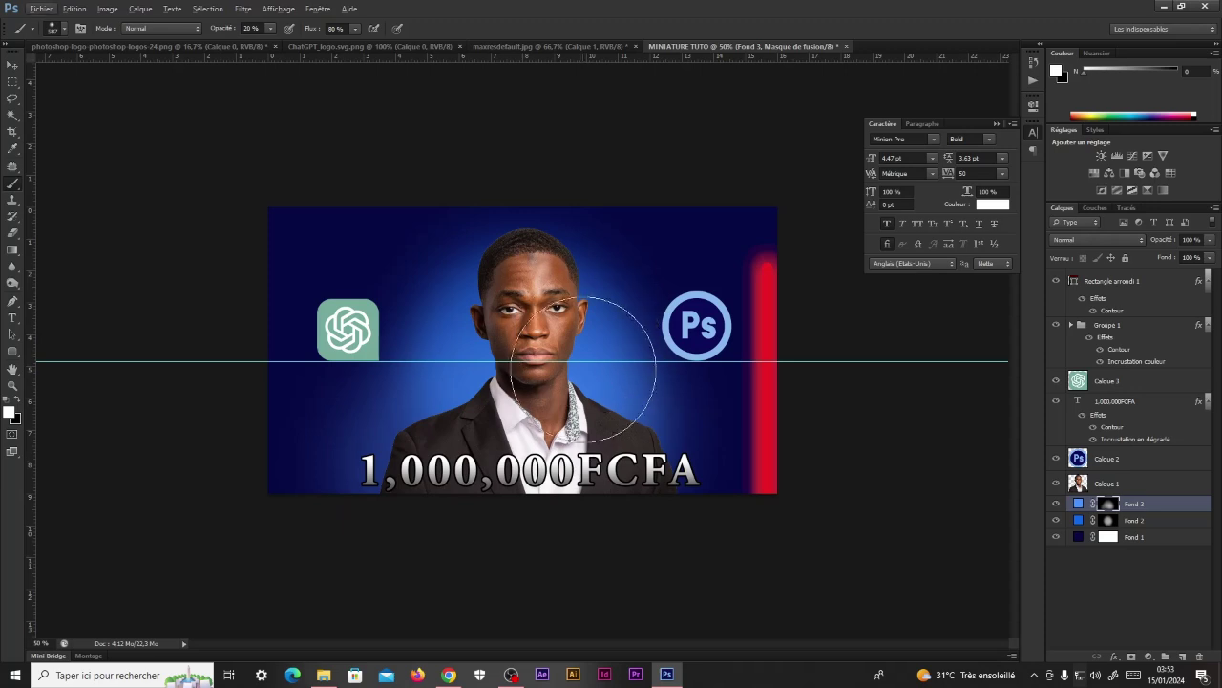
left_click_drag(582, 372, 547, 363)
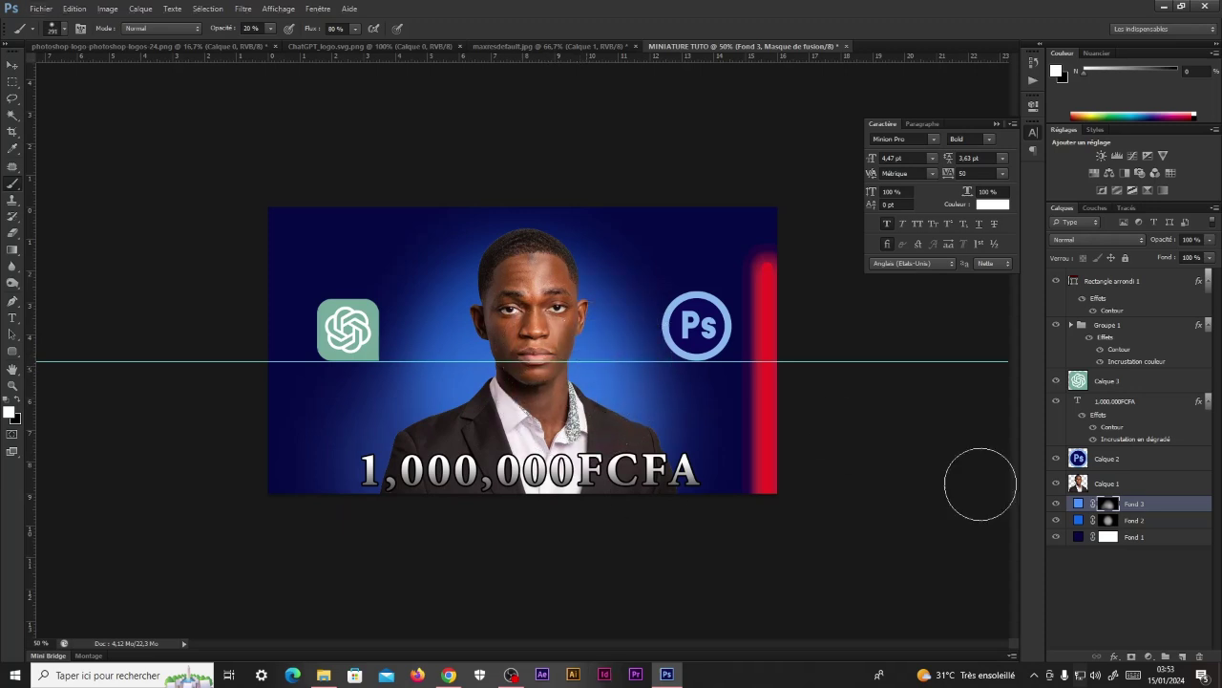
Step: Add a solid colour fill layer in very dark navy (00021c) above Fond 3 and invert its mask to black
left_click(1148, 657)
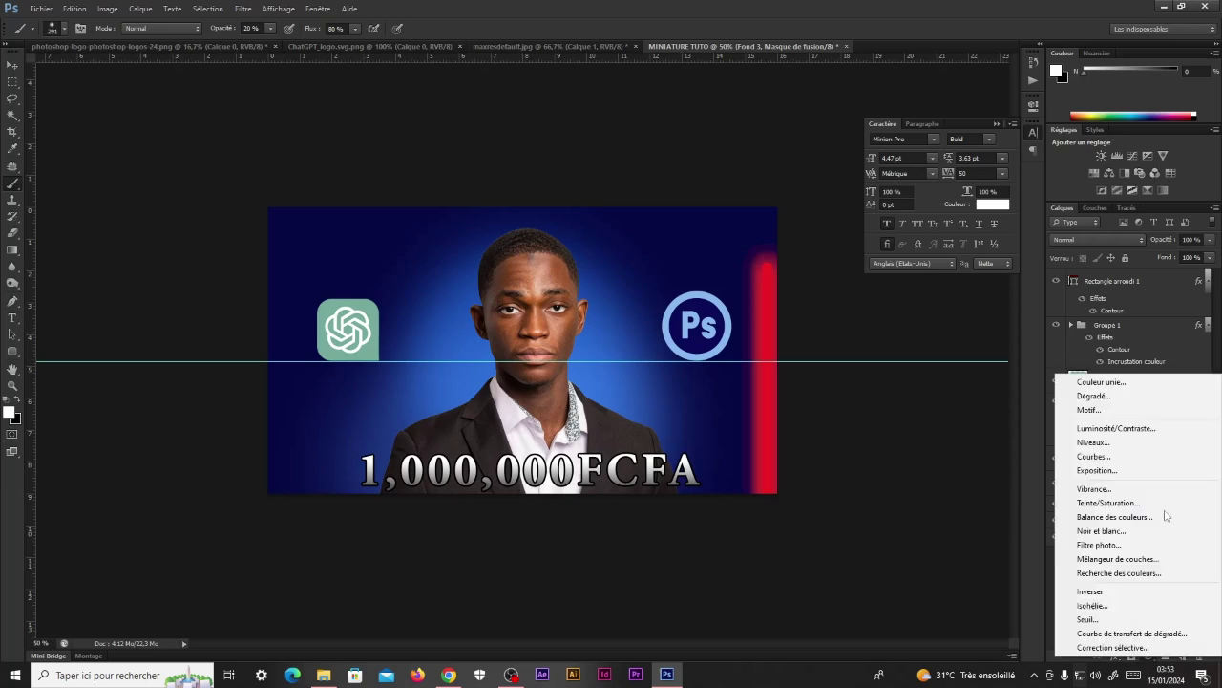
left_click(1113, 383)
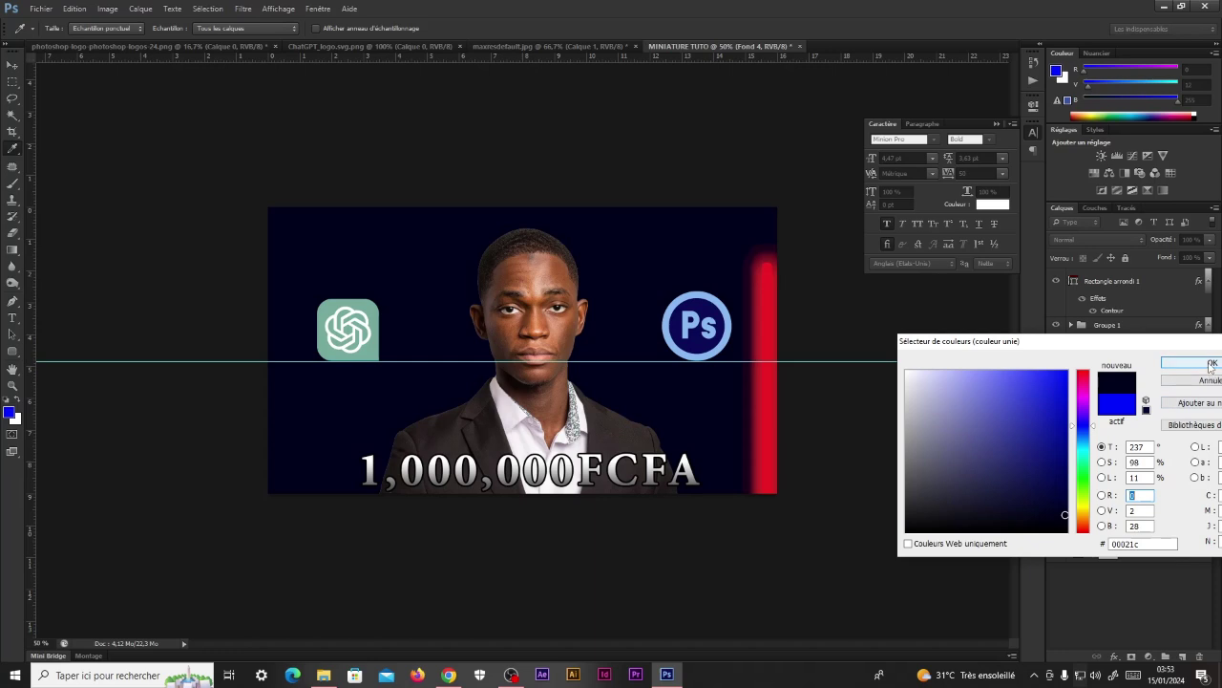
left_click(1211, 362)
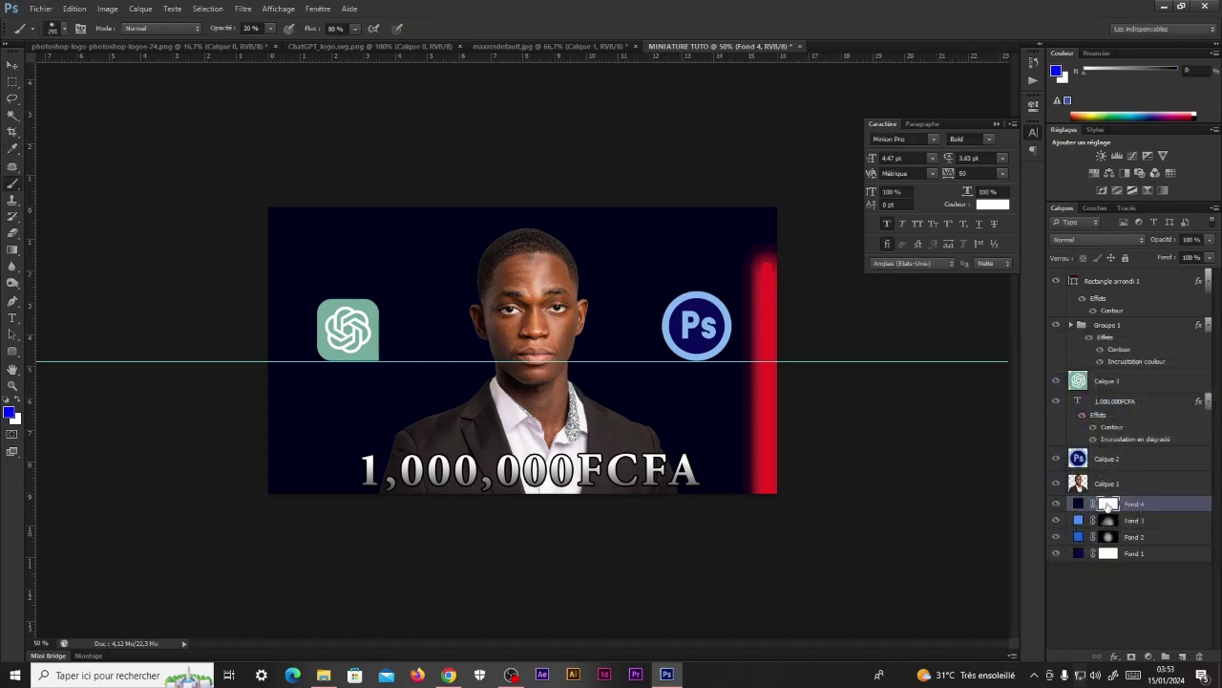
left_click(1108, 504)
key("ctrl+i")
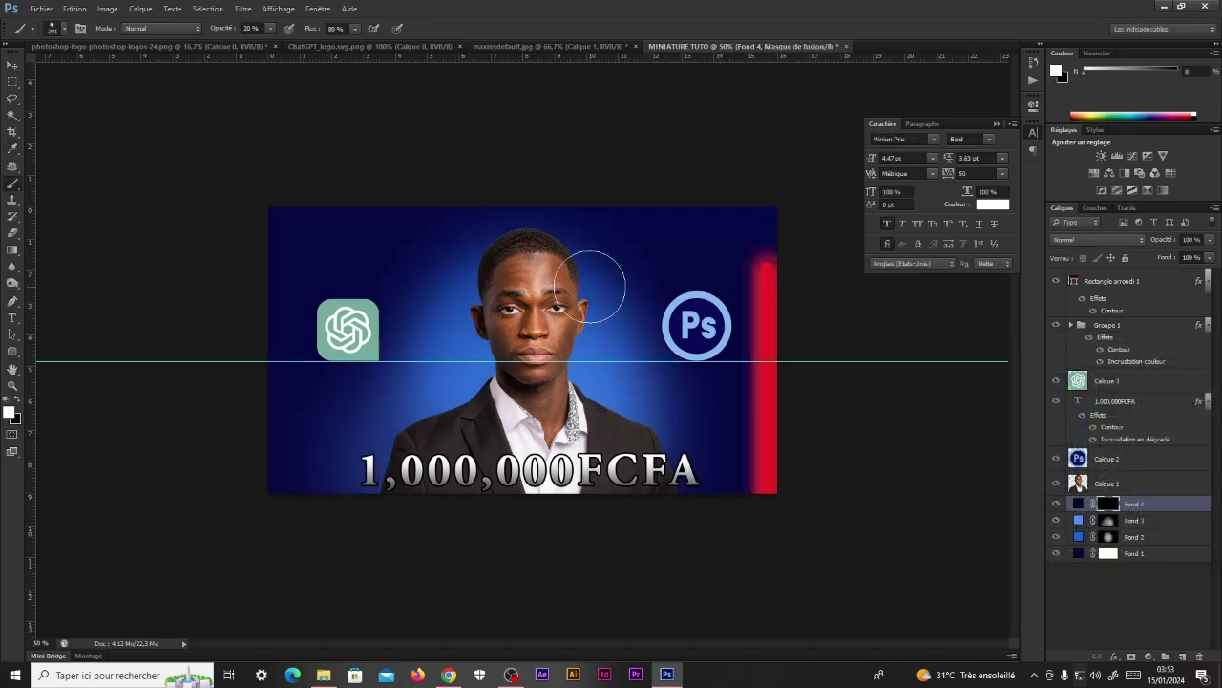
Step: Darken the thumbnail's corners by painting white on the Fond 4 mask, raising the Brush opacity to 25%
left_click_drag(304, 217, 340, 236)
mouse_move(386, 277)
left_mouse_down()
mouse_move(399, 277)
mouse_move(384, 272)
left_mouse_up()
left_click(270, 30)
left_click_drag(276, 42, 273, 42)
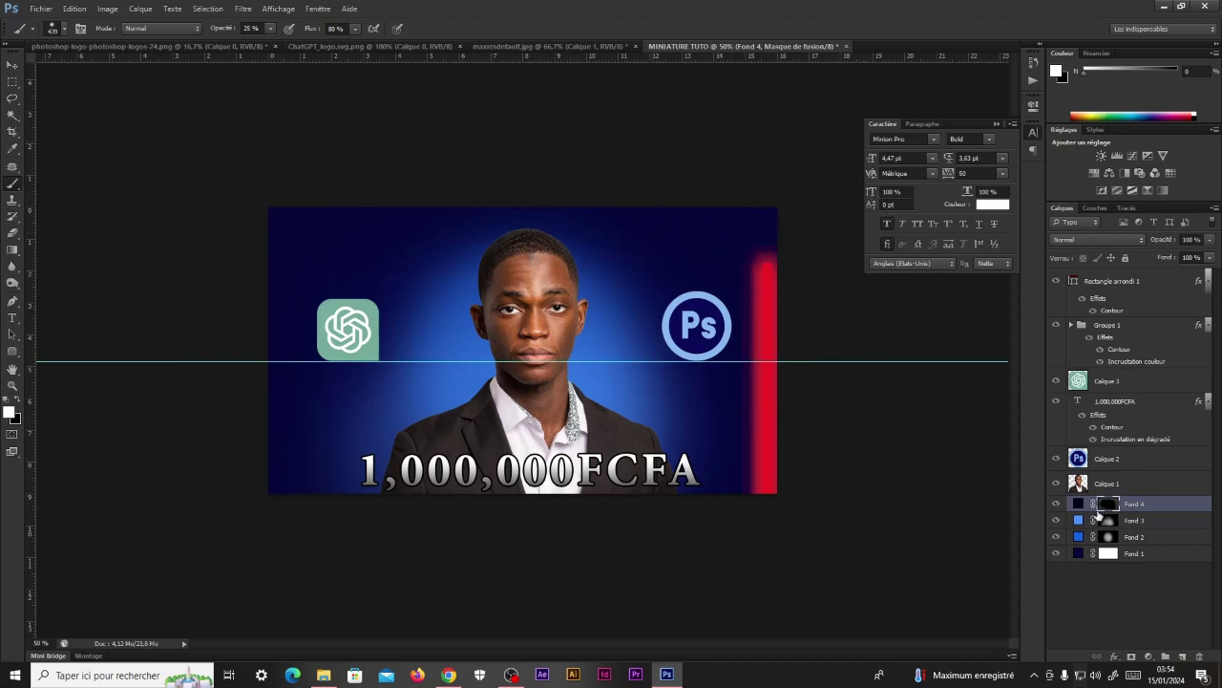
Step: Change the Fond 4 fill colour to black and compare the image with the layer hidden and shown
double_click(1078, 503)
key("Return")
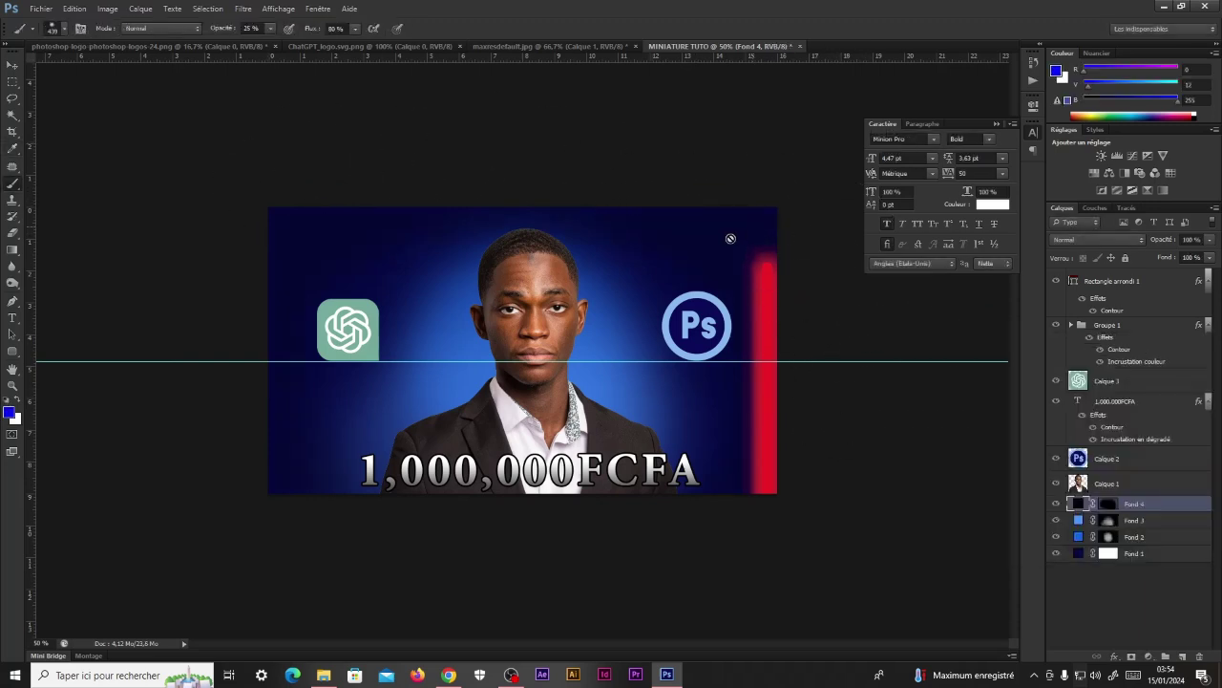
left_click(1056, 505)
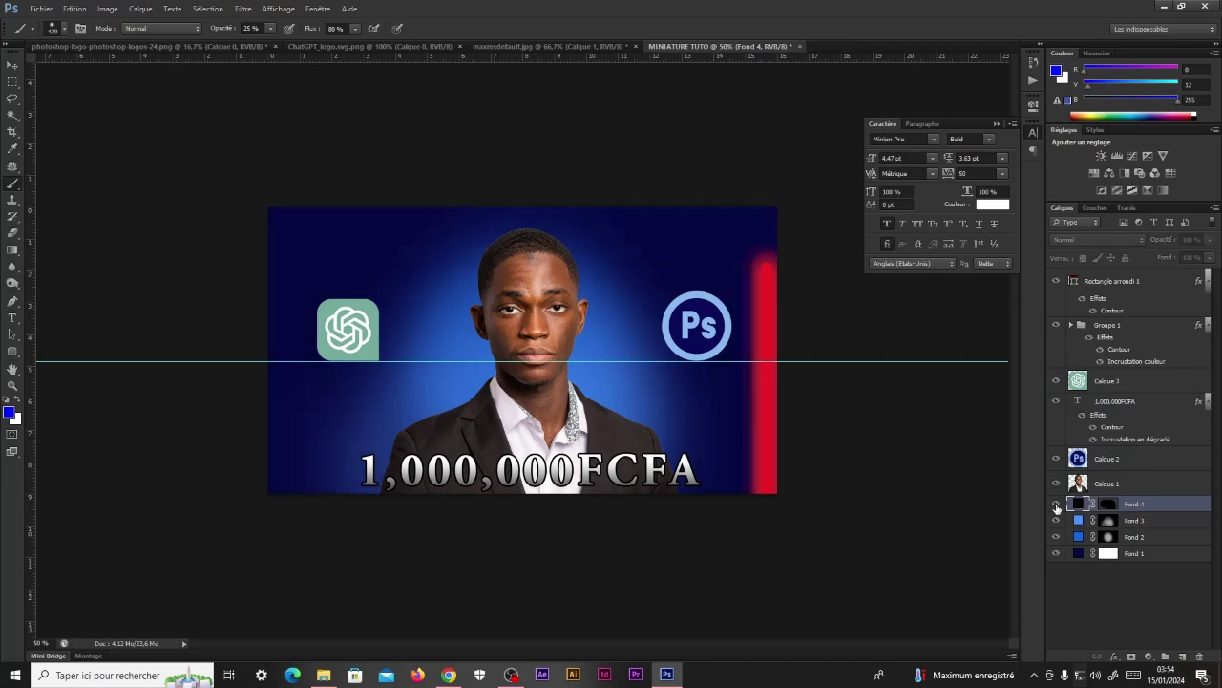
left_click(1057, 505)
Step: Paint more dark vignette along the thumbnail's edges on the Fond 4 mask and move the layer above the portrait
left_click(1107, 503)
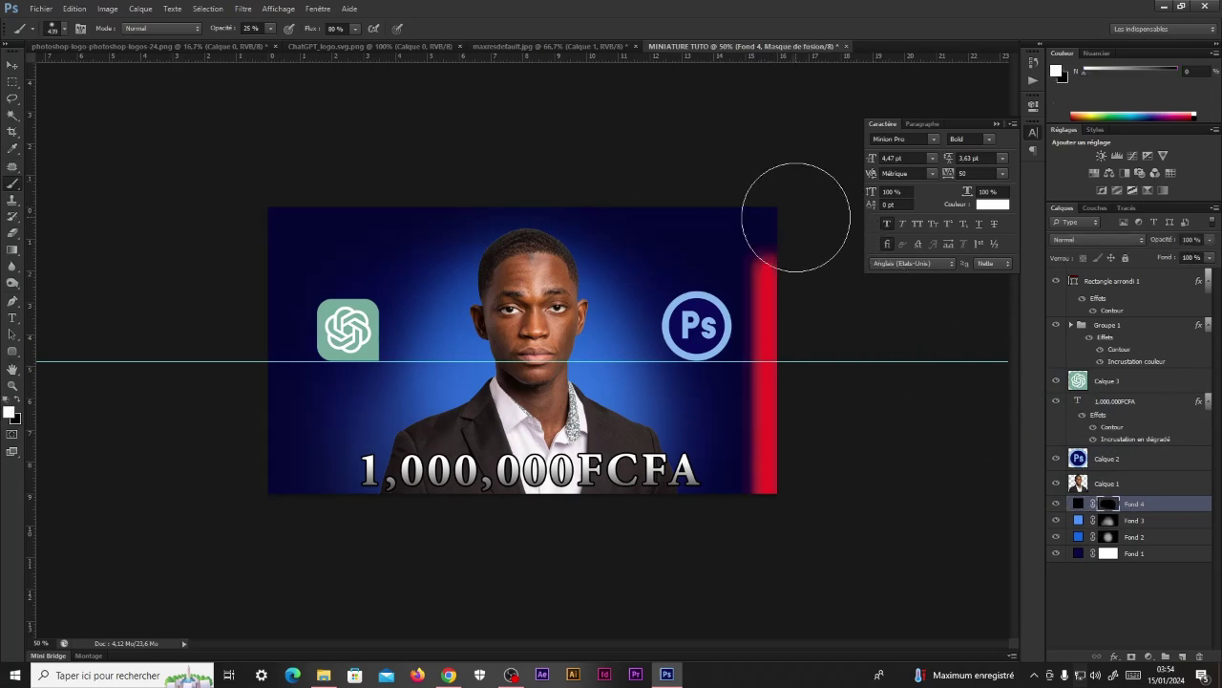
left_click_drag(322, 325, 323, 439)
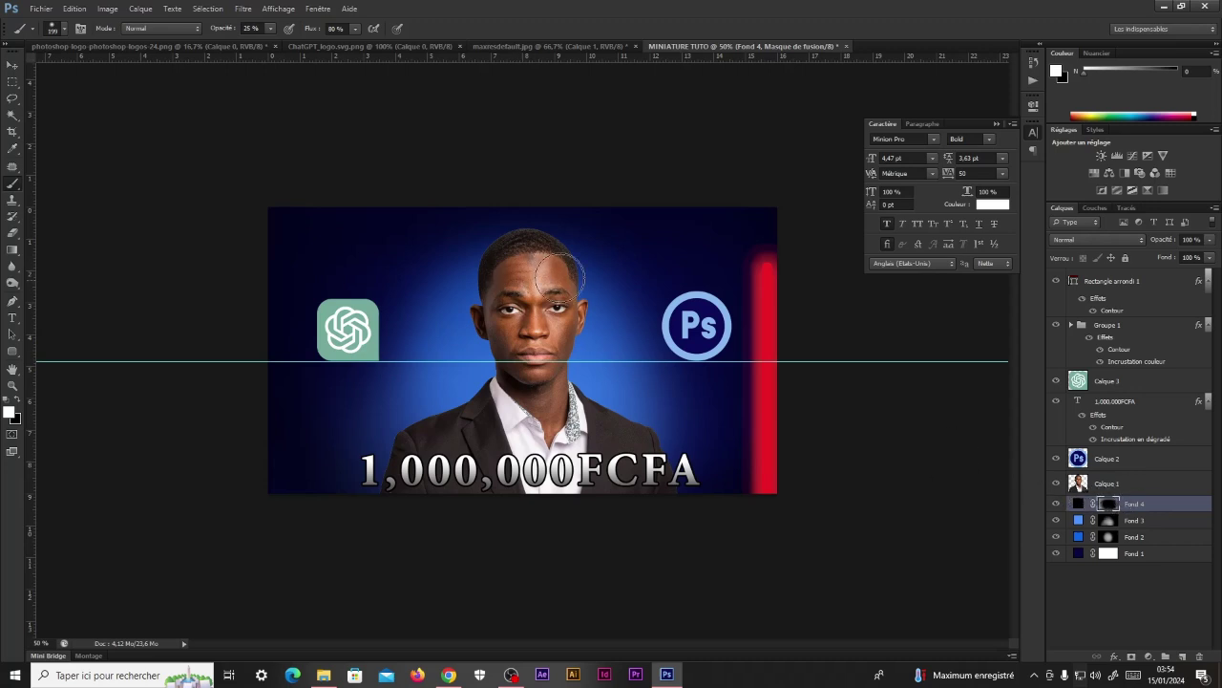
left_click_drag(1138, 507, 1157, 481)
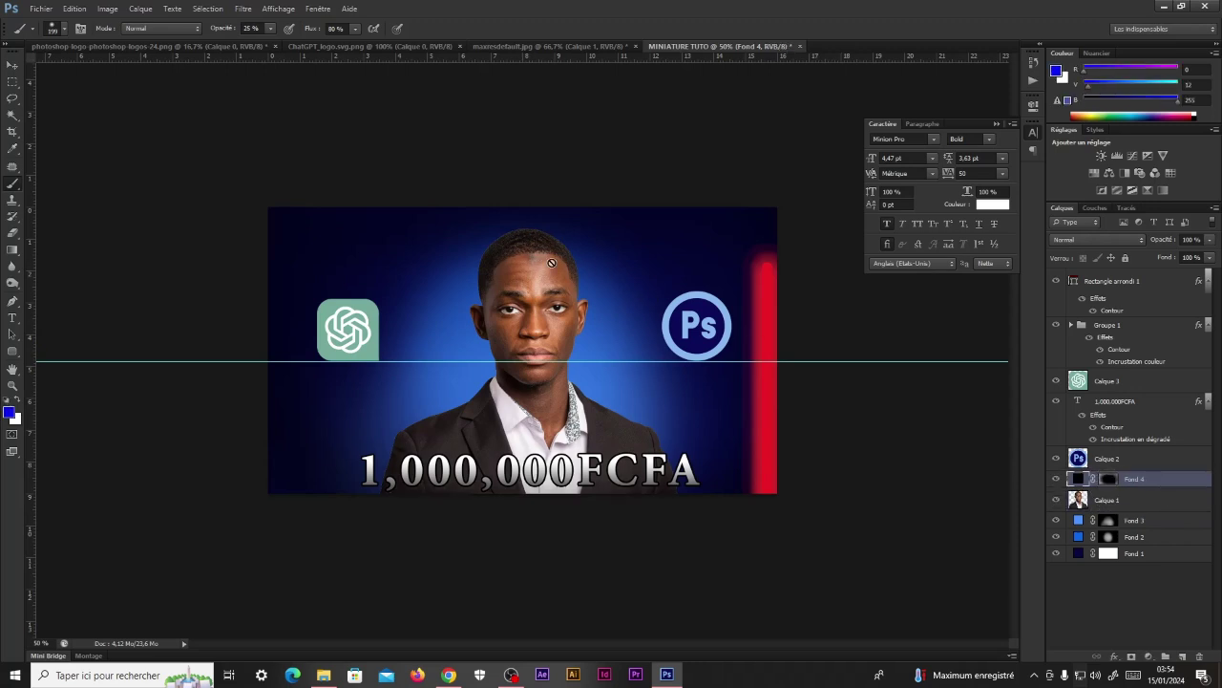
left_click(1056, 479)
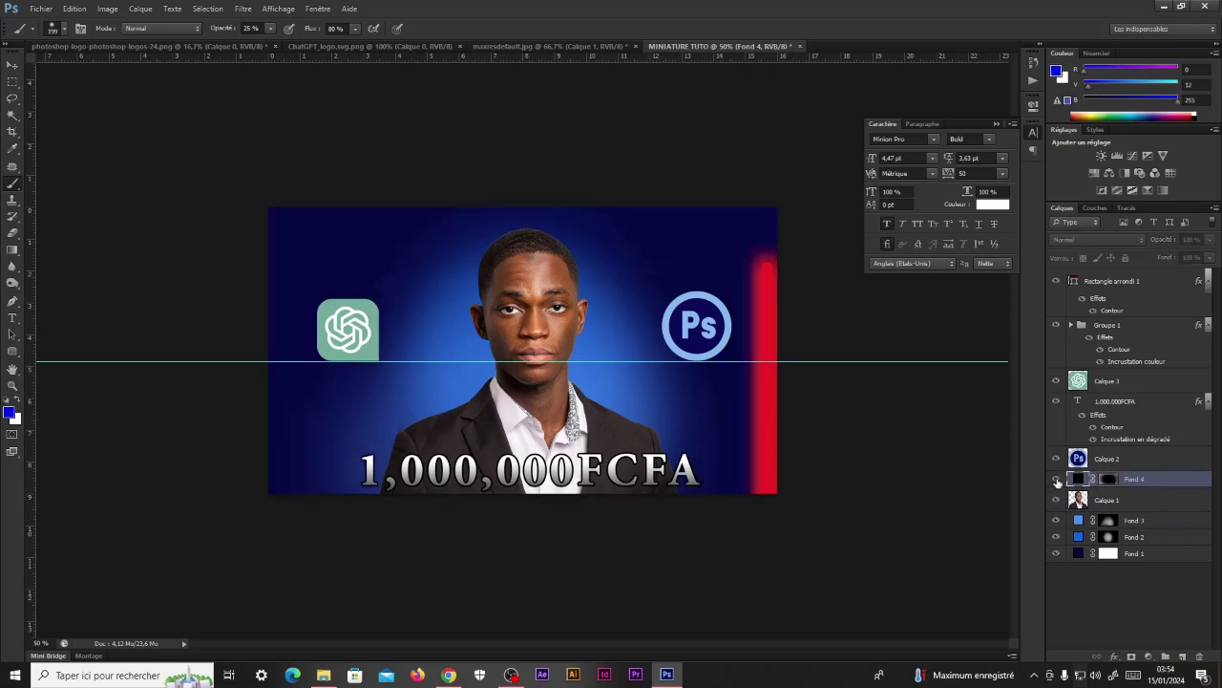
left_click(1056, 479)
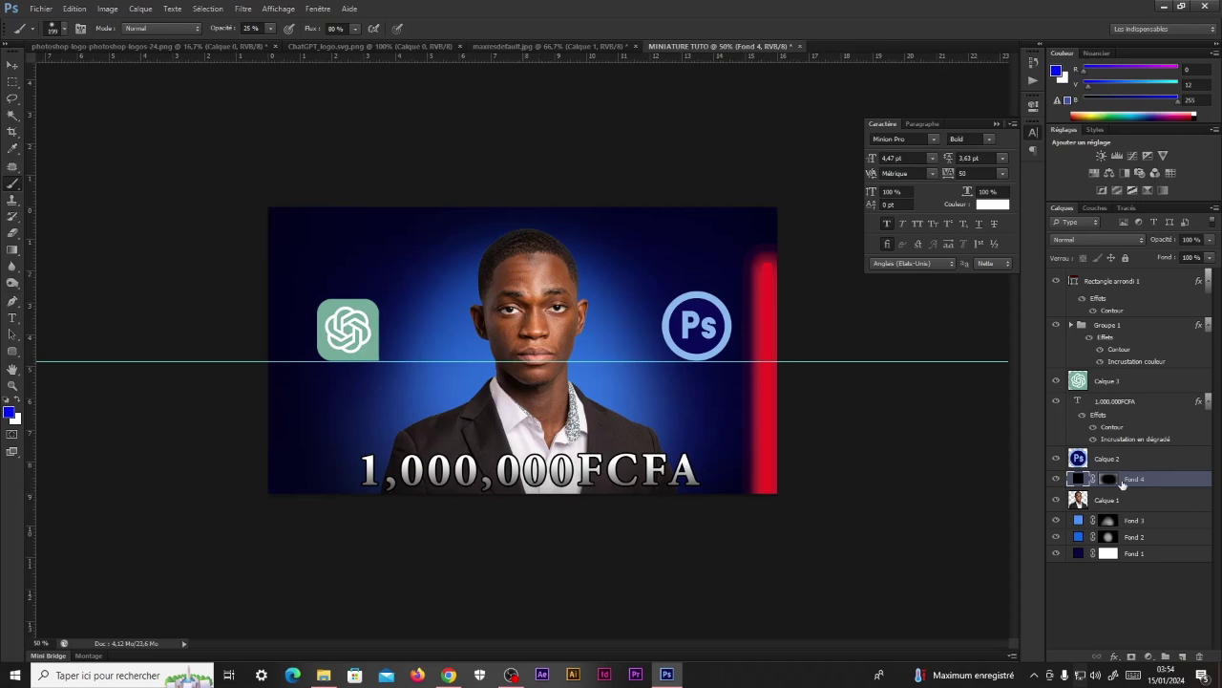
left_click(1112, 480)
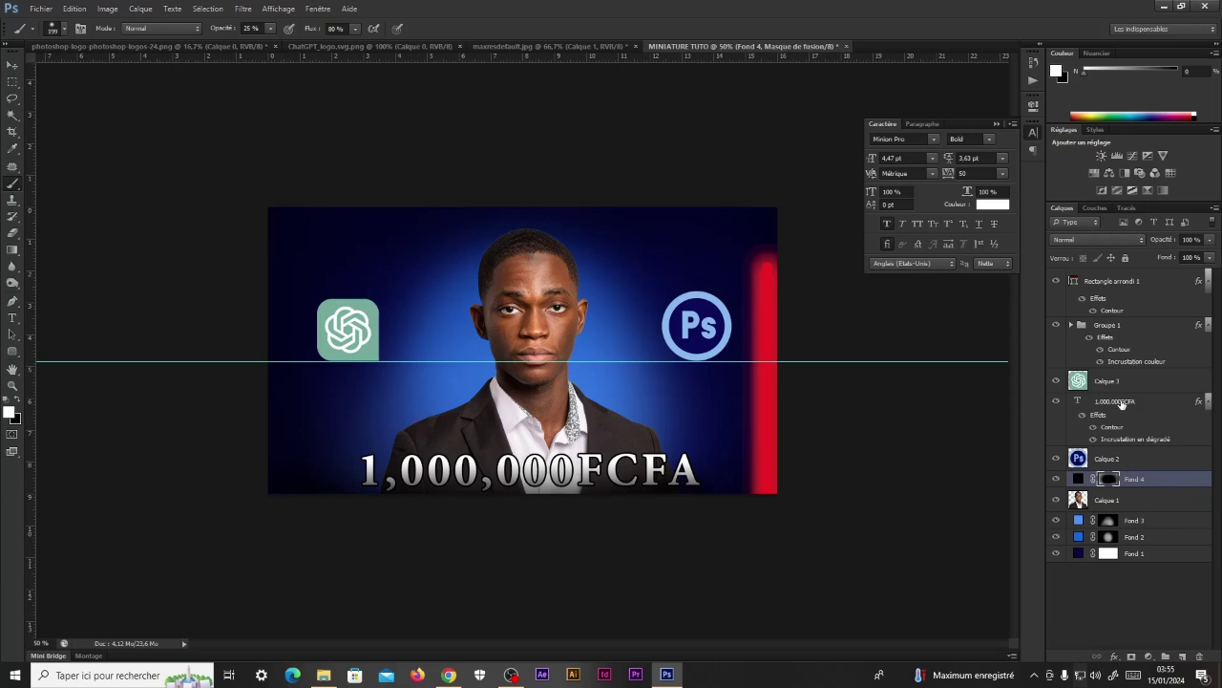
Step: Try placing the 1,000,000FCFA text layer beneath Fond 4, and return it to its place above the Photoshop logo layer
left_click_drag(1124, 404, 1141, 491)
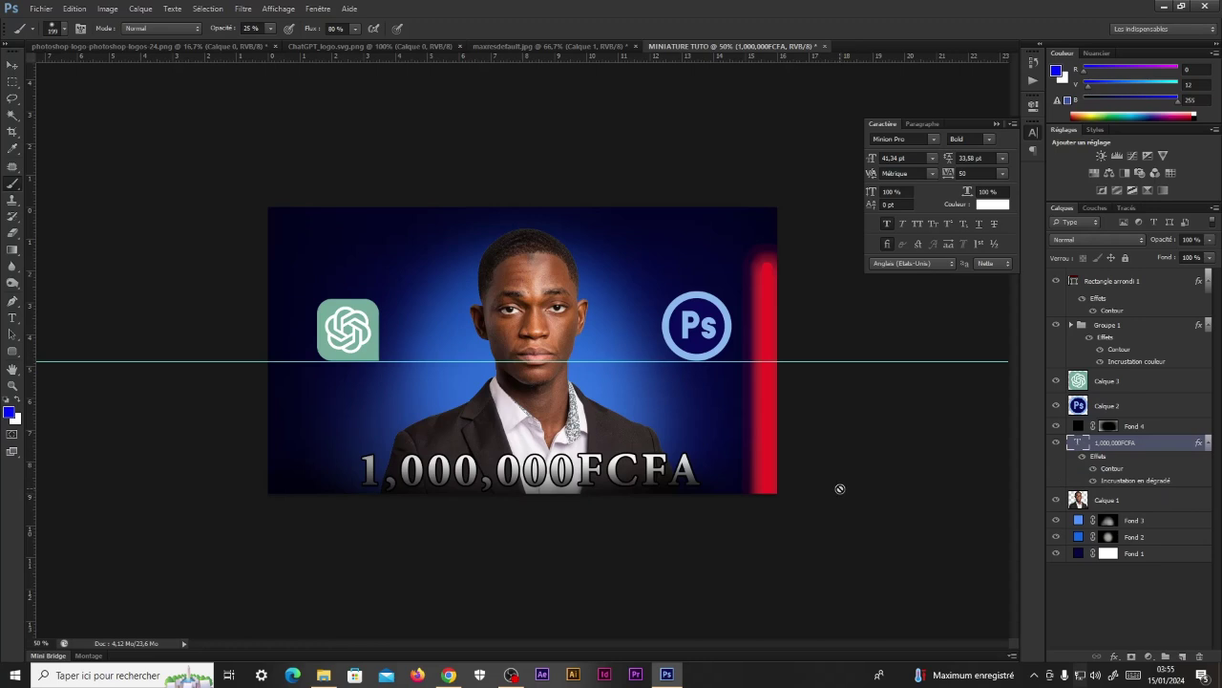
left_click_drag(1145, 449, 1149, 392)
key("v")
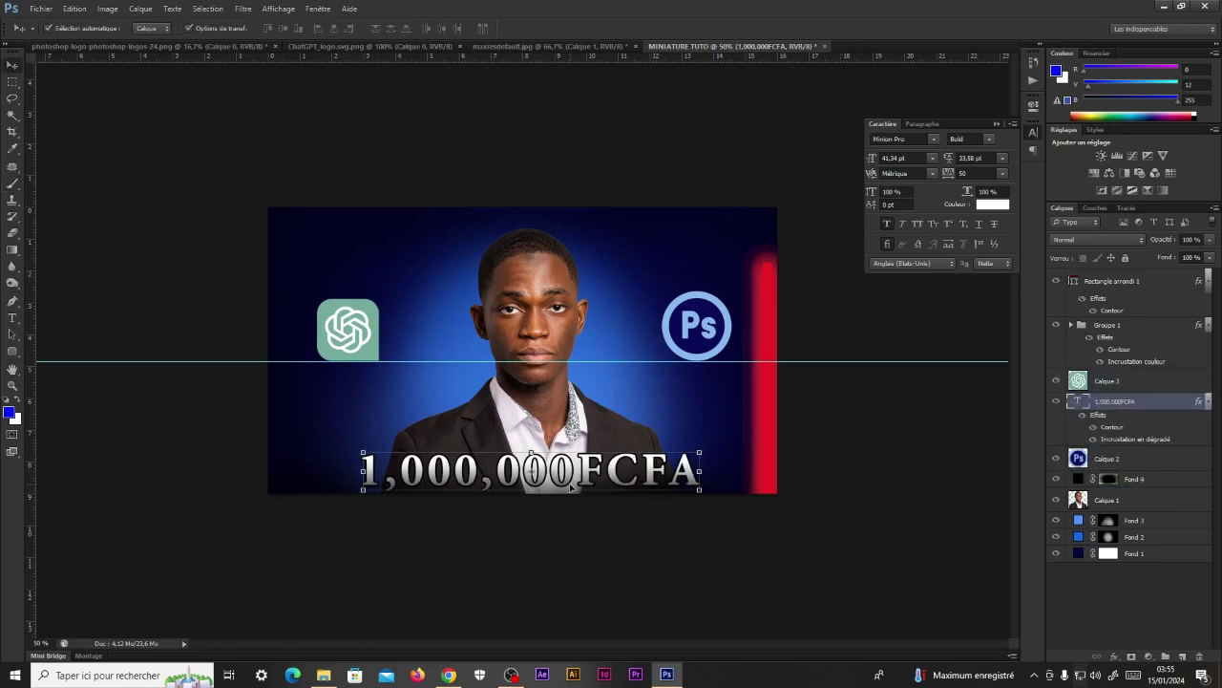
Step: Check the reference thumbnail on YouTube in Chrome, and group the portrait and the four fill layers in Photoshop as "fond"
left_click(448, 674)
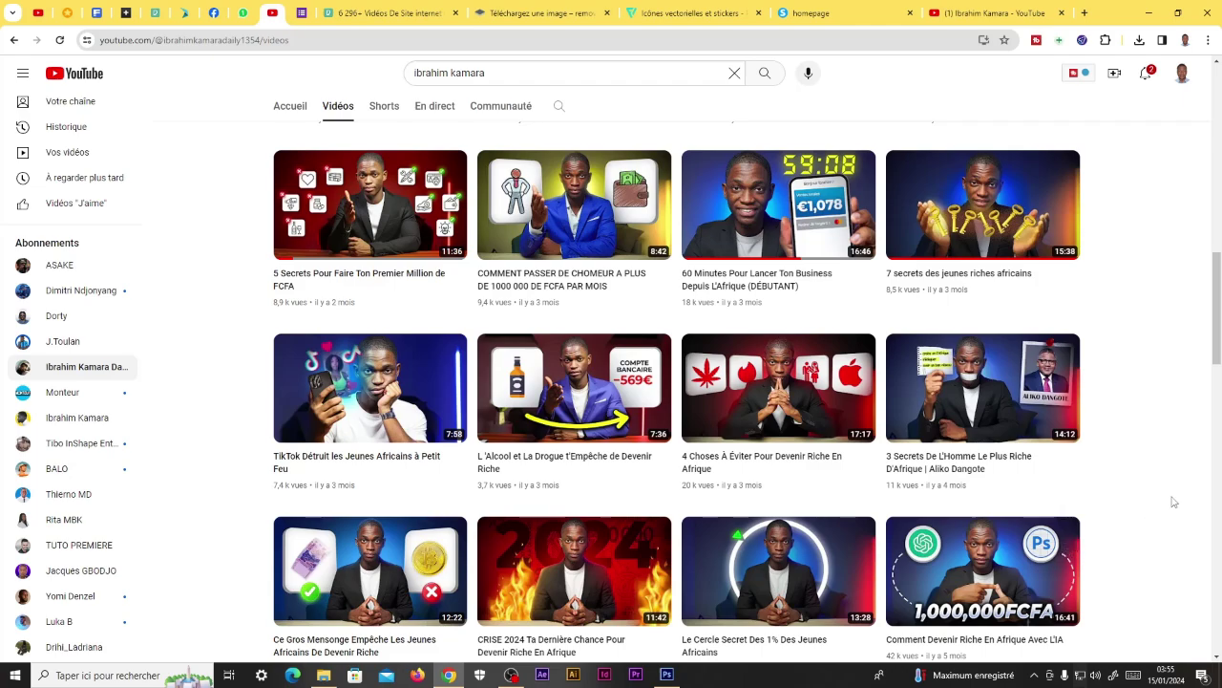
key("alt+Tab")
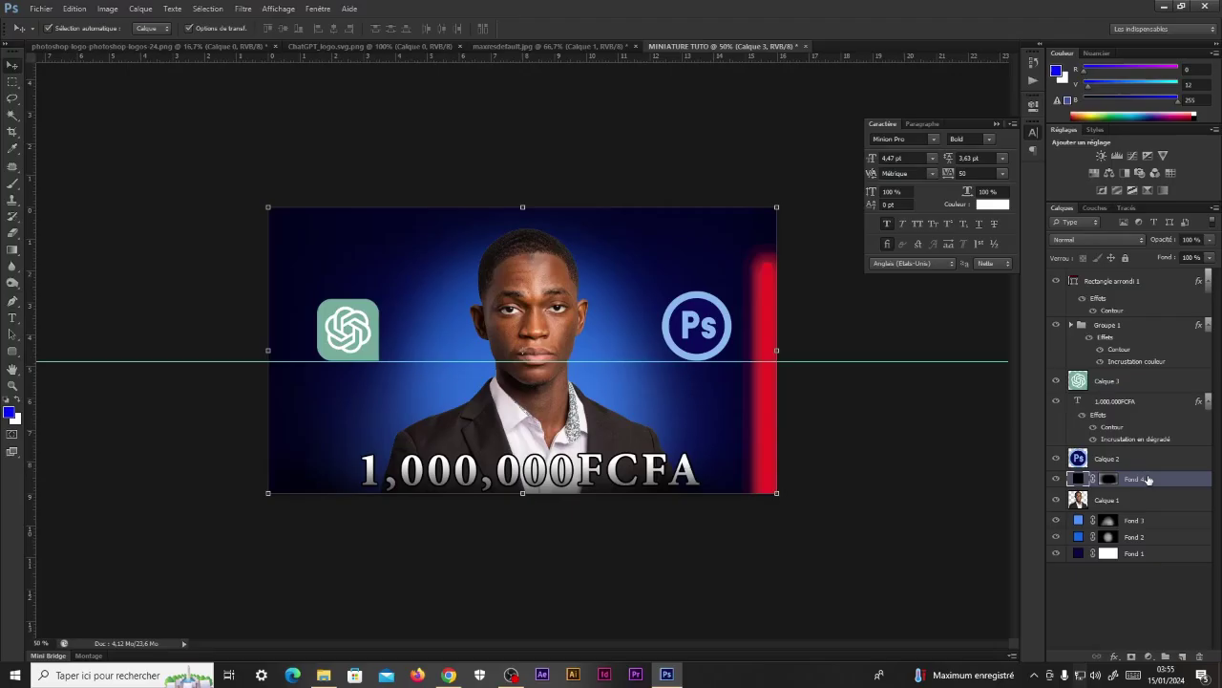
left_click(1154, 551, "shift")
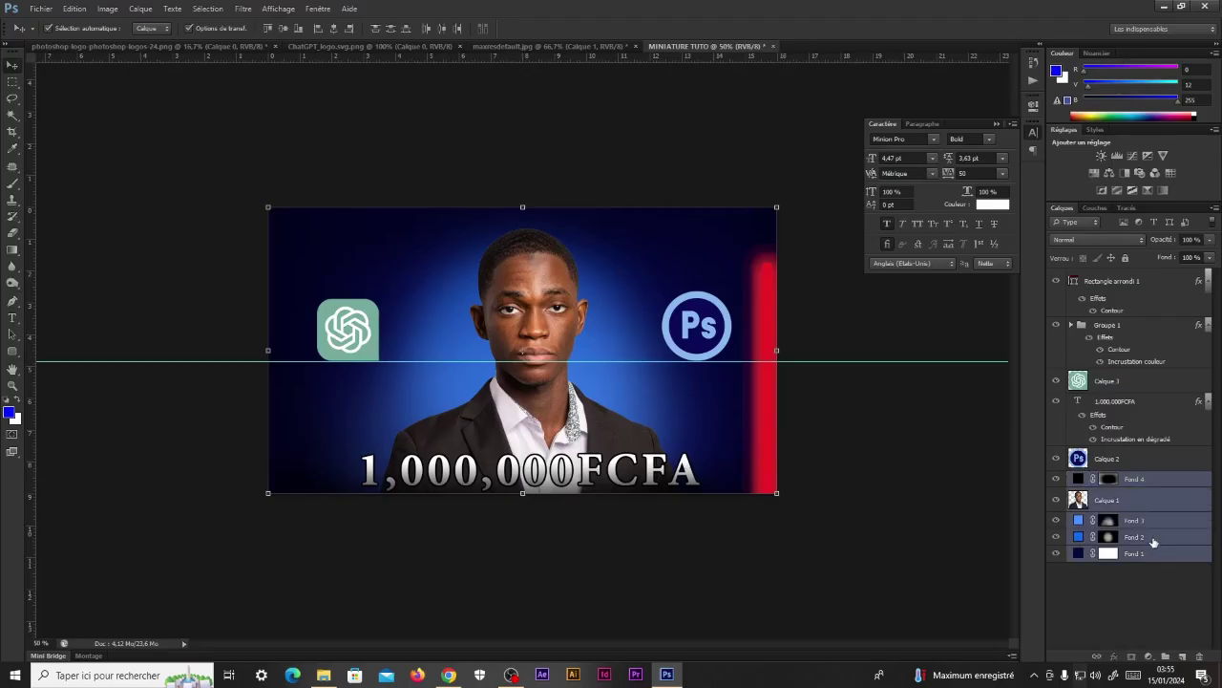
left_click_drag(1136, 479, 1164, 656)
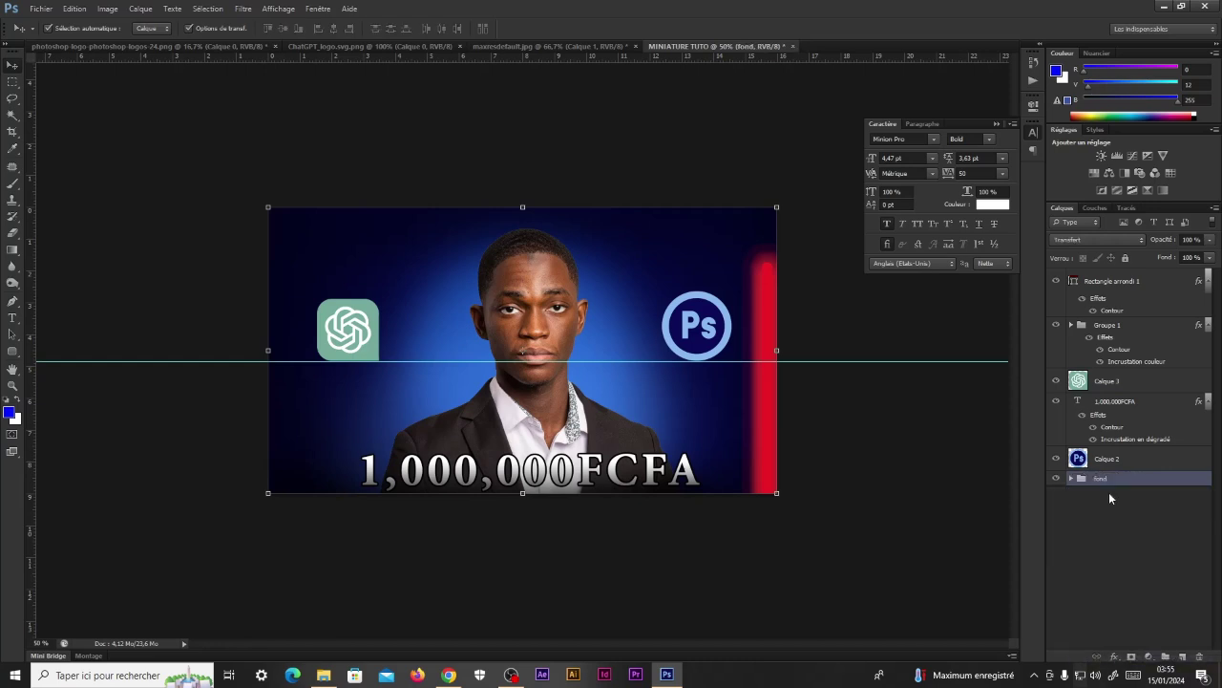
Step: Inspect the contents of the layer group Groupe 1 and rename it "rectangle"
left_click(1122, 402)
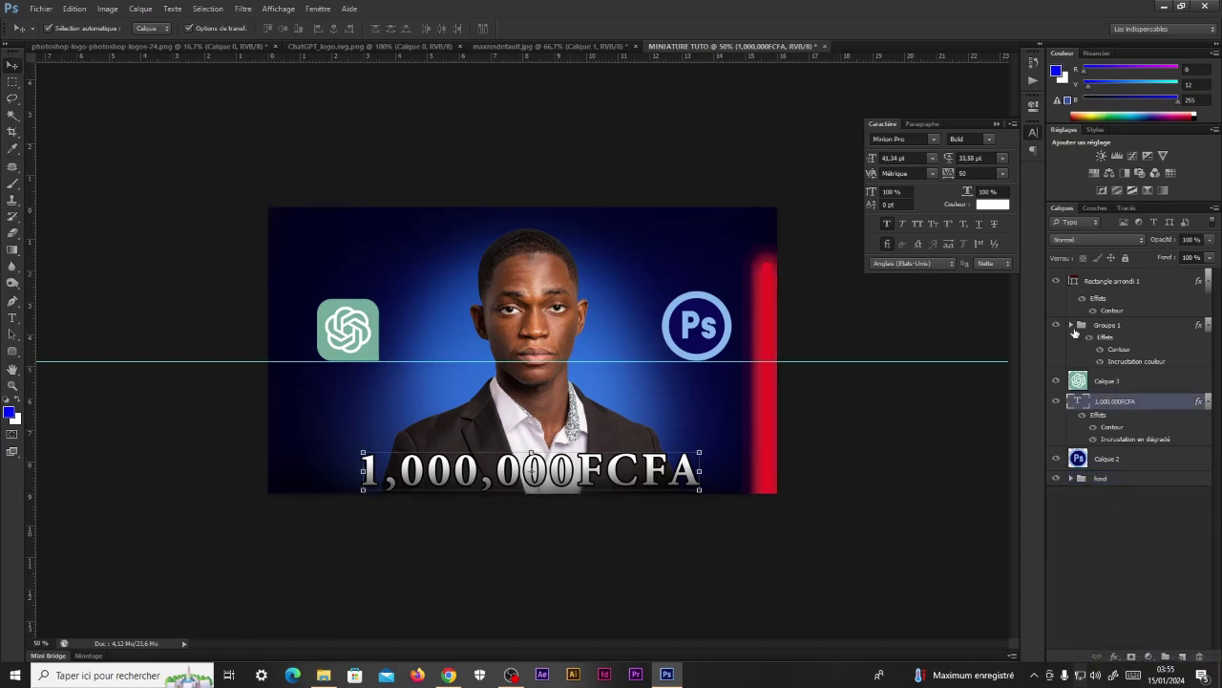
left_click(1072, 325)
left_click(1071, 325)
left_click(1098, 327)
double_click(1107, 325)
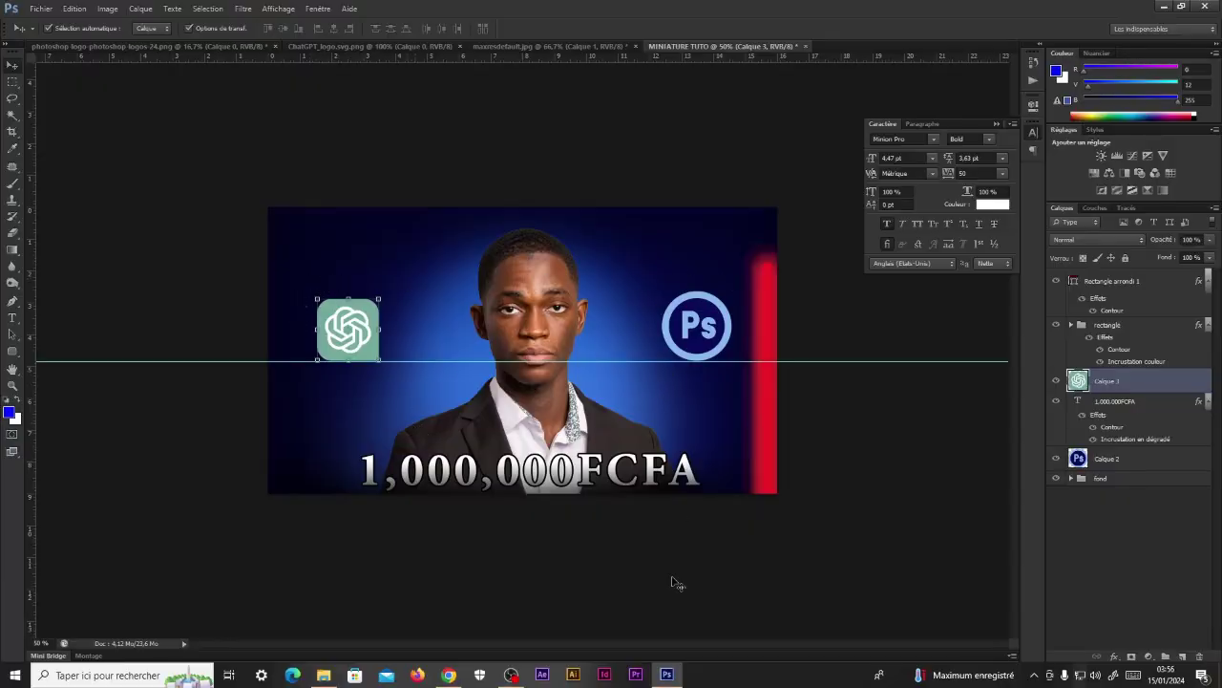
Step: Draw a white circle about 2 cm wide with the Ellipse tool near the ChatGPT logo, and hide the logo's layer
left_click(14, 351)
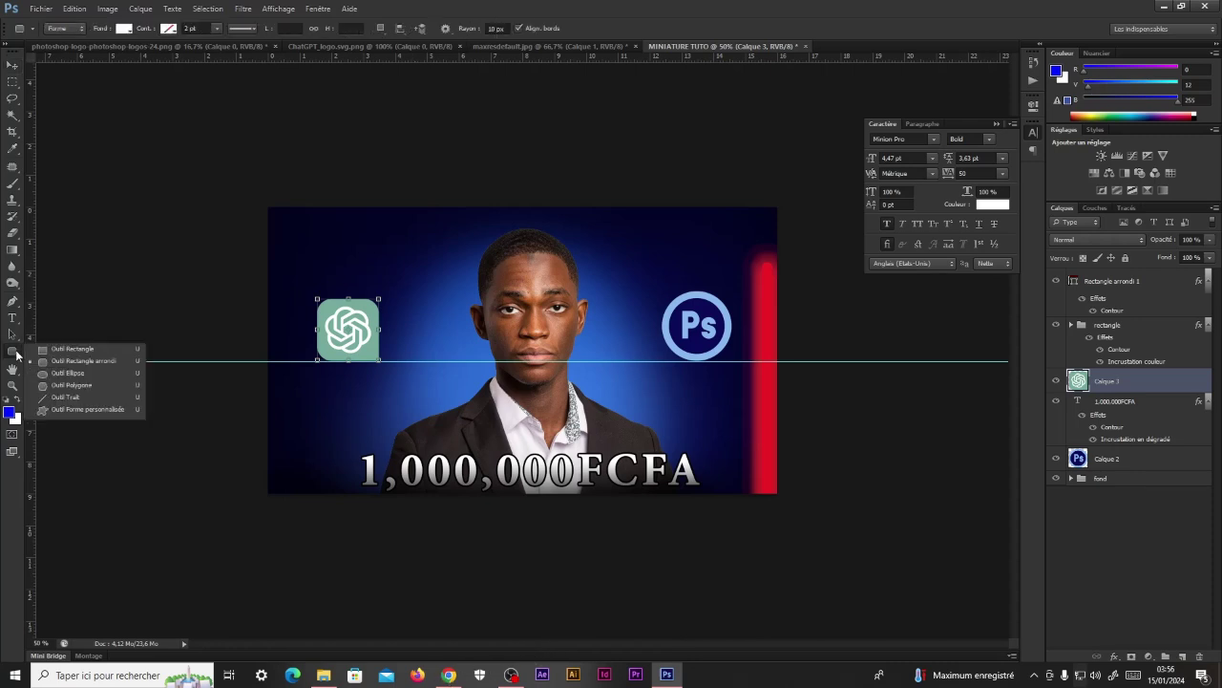
left_click(68, 377)
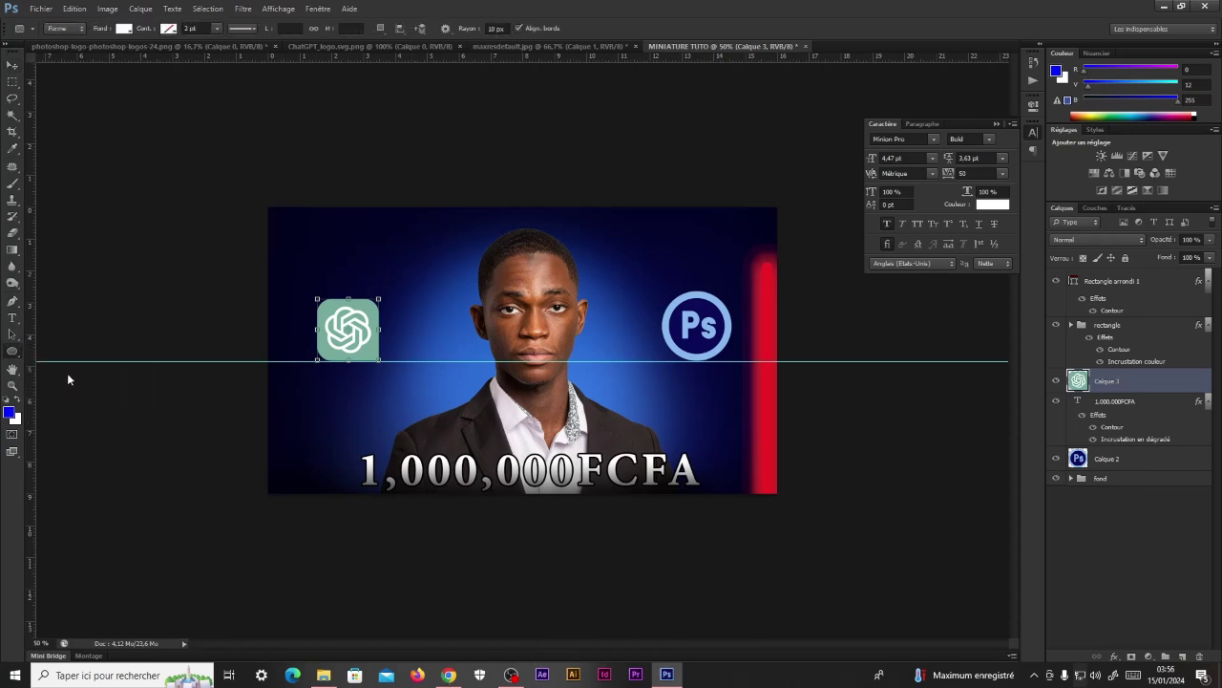
left_click(1146, 280)
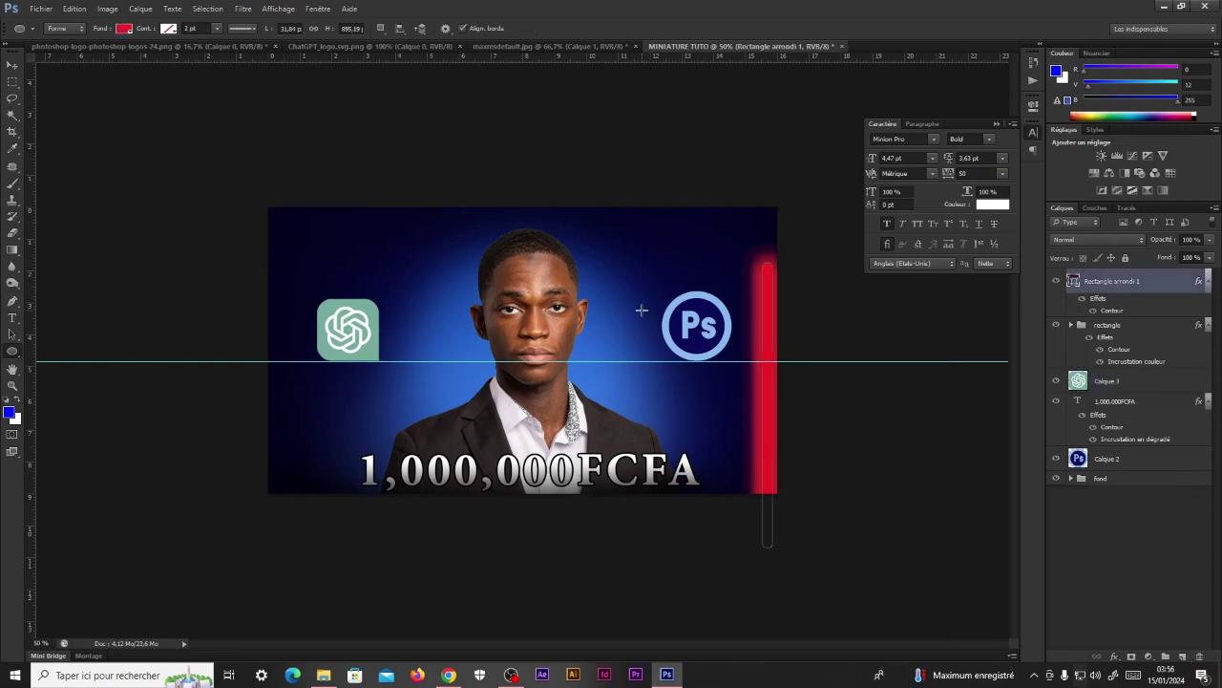
left_click(1182, 655)
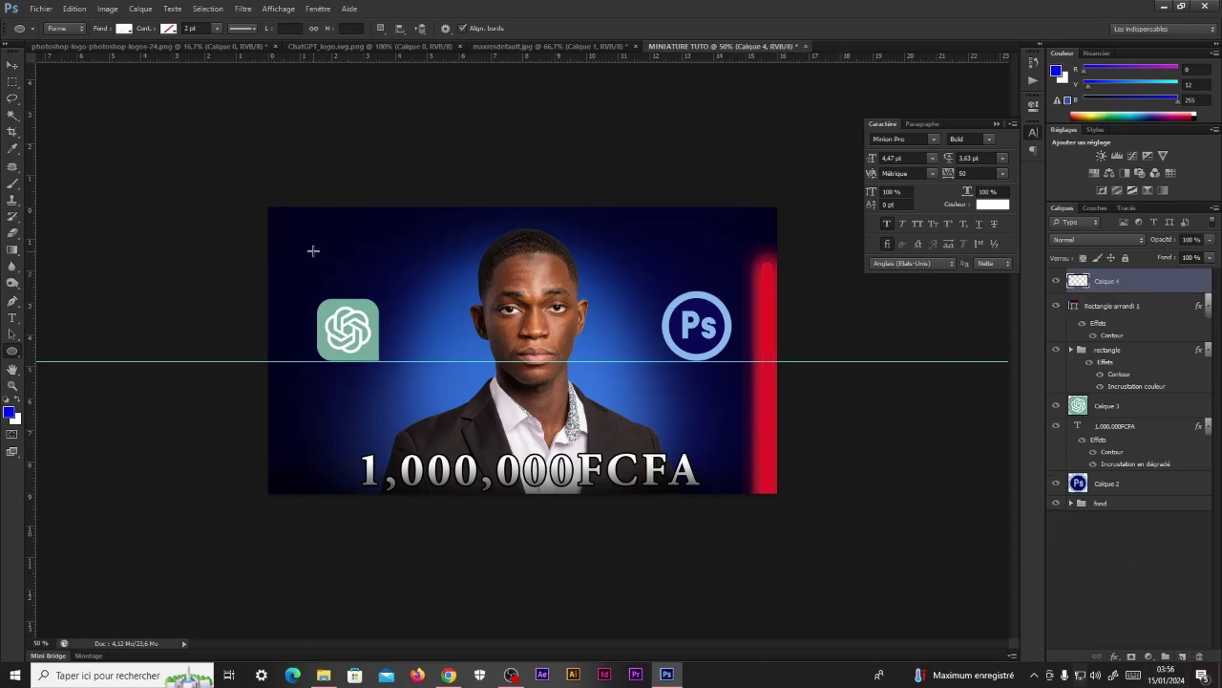
left_click_drag(307, 242, 364, 344)
key("v")
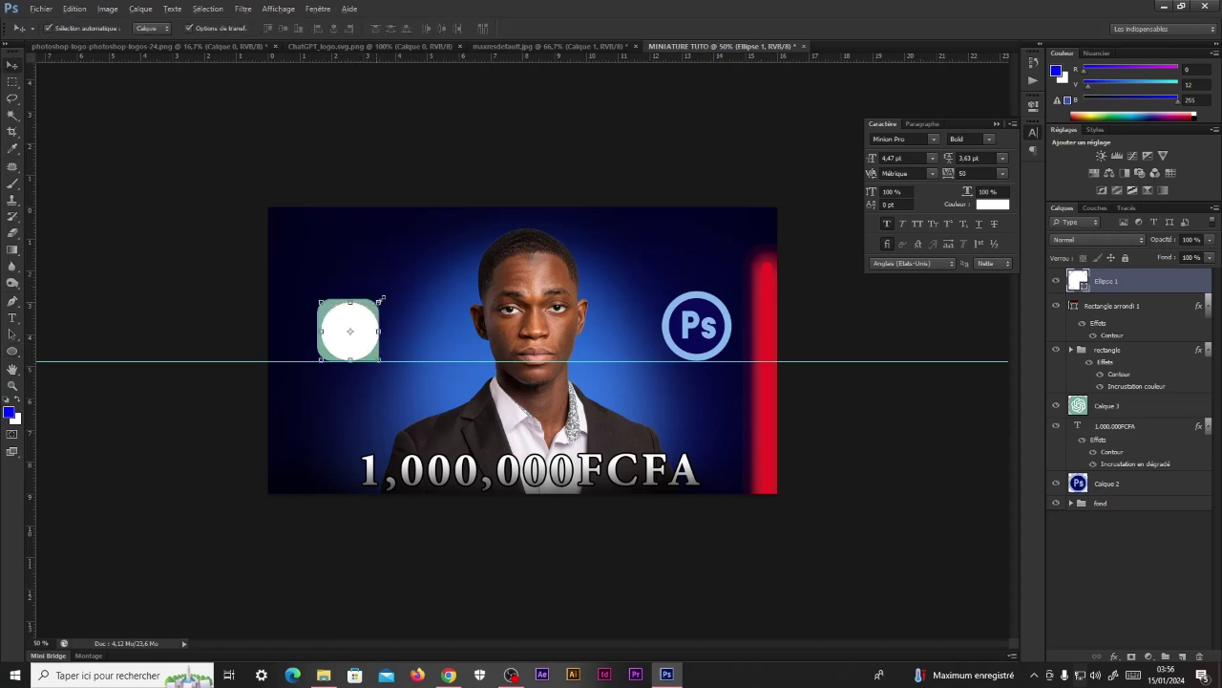
left_click_drag(381, 299, 356, 328)
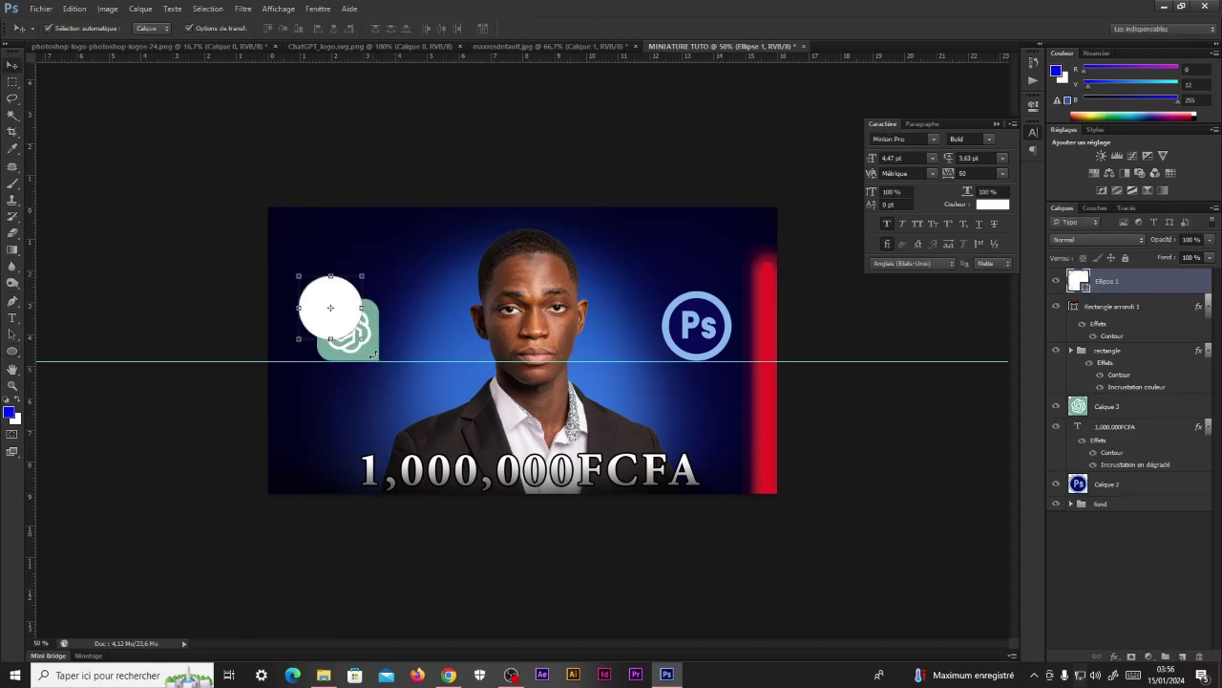
left_click(1055, 408)
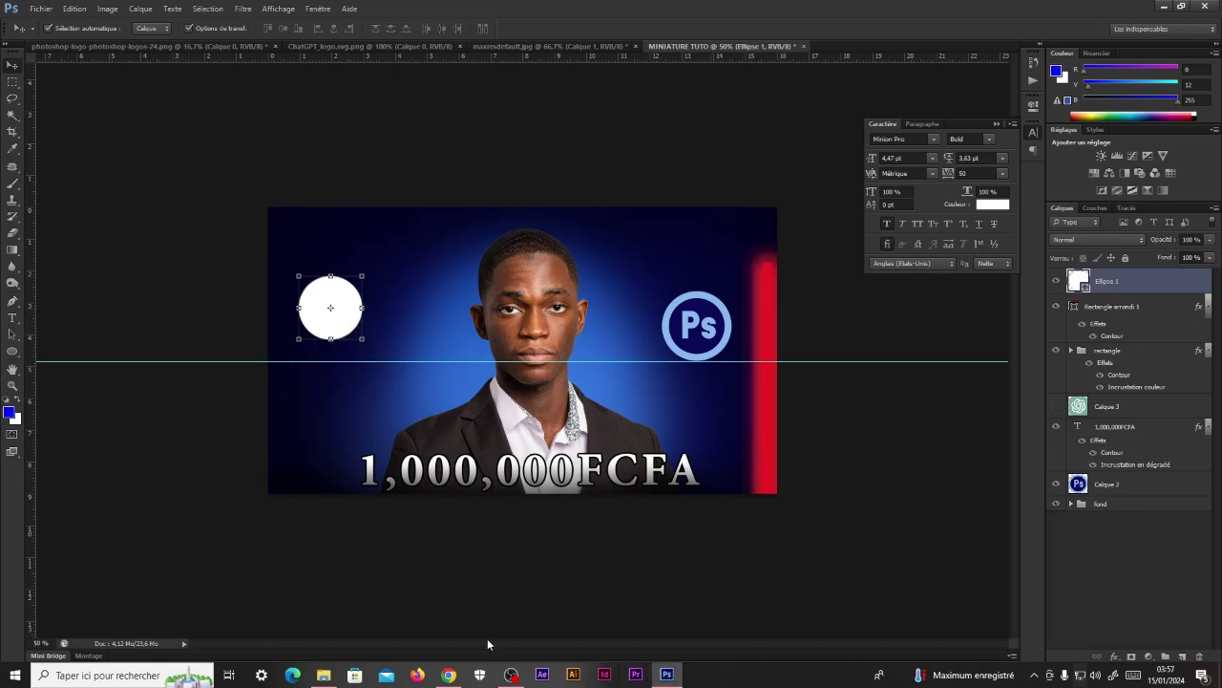
Step: Add a drop shadow with a size of 15 px to the white circle
double_click(1118, 292)
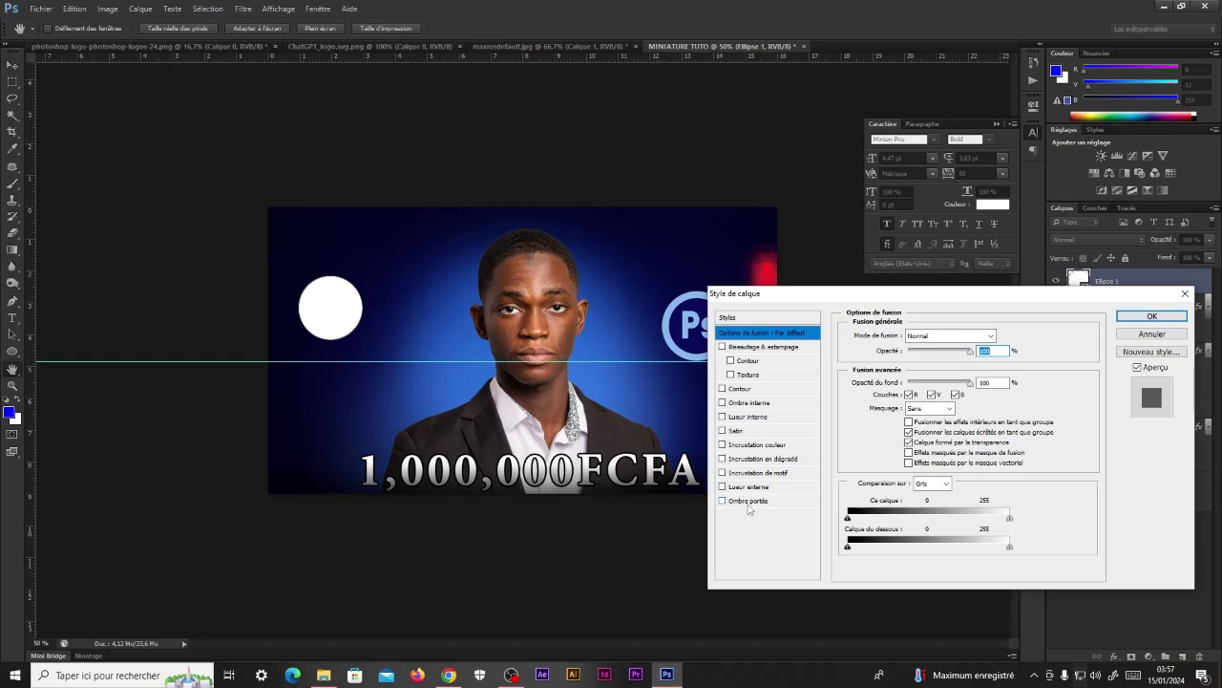
left_click(748, 501)
left_click(965, 352)
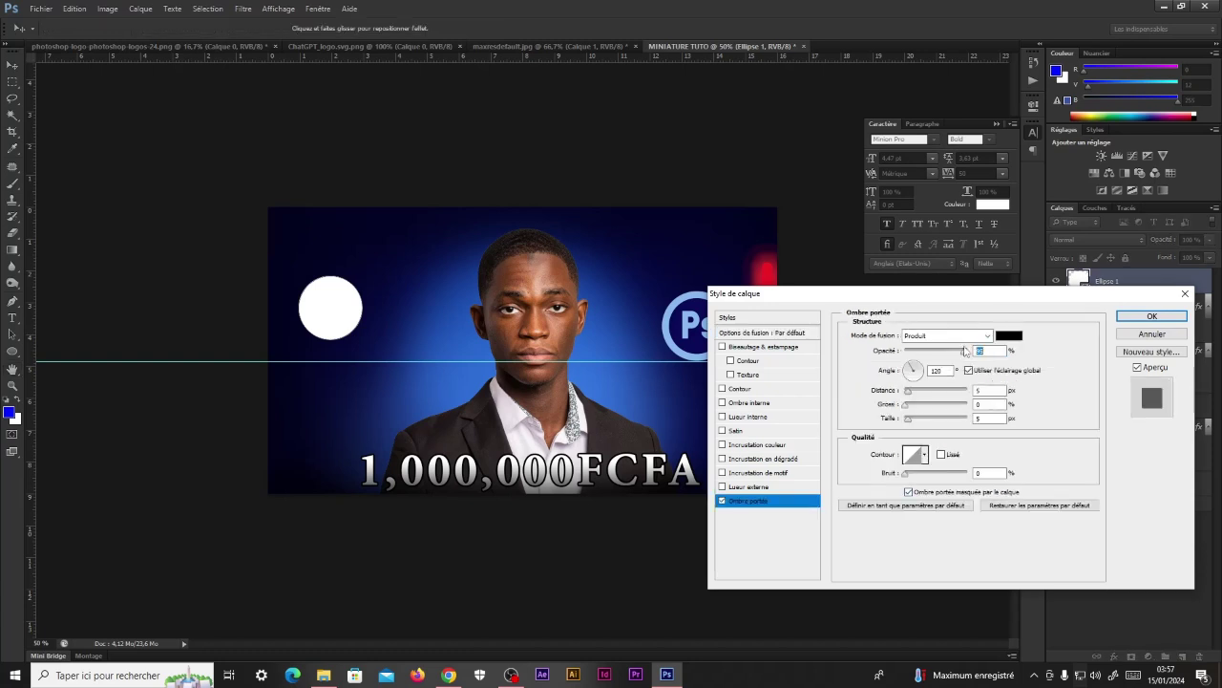
key("Tab")
key("Tab")
key("Tab")
key("Tab")
type("15")
left_click(950, 351)
left_click(1151, 316)
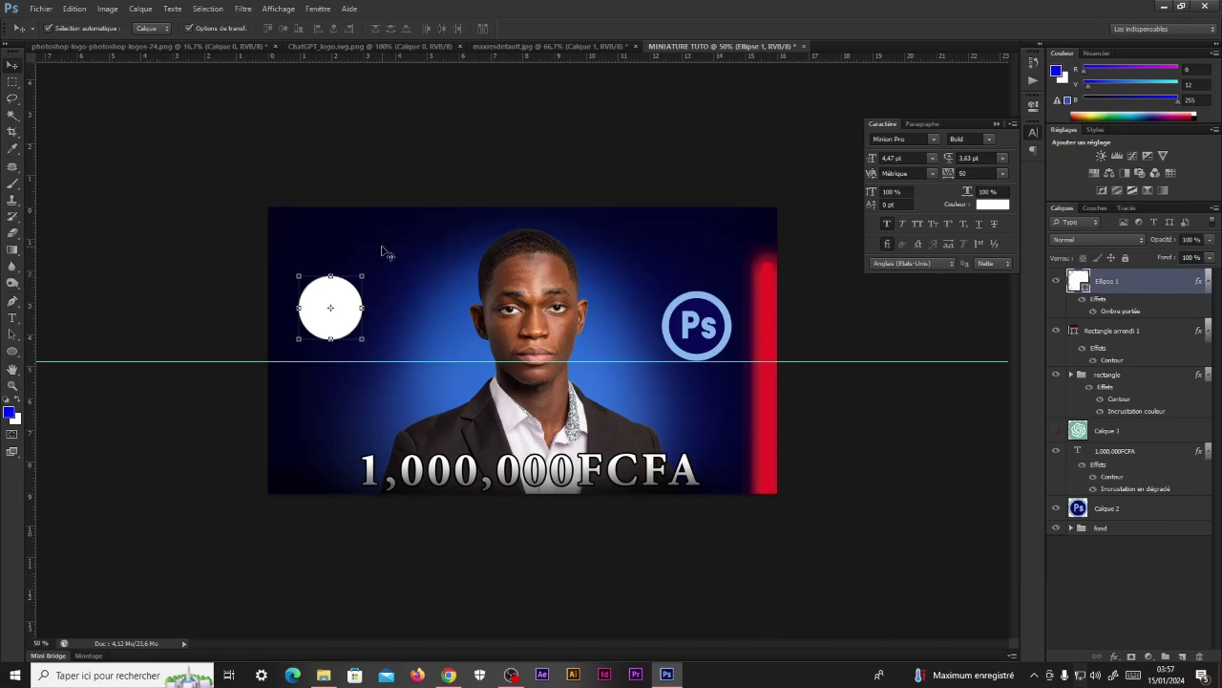
Step: Brush more light-blue glow on both sides of the portrait in the Fond 3 mask
left_click(1108, 528)
left_click(1071, 528)
left_click(1104, 586)
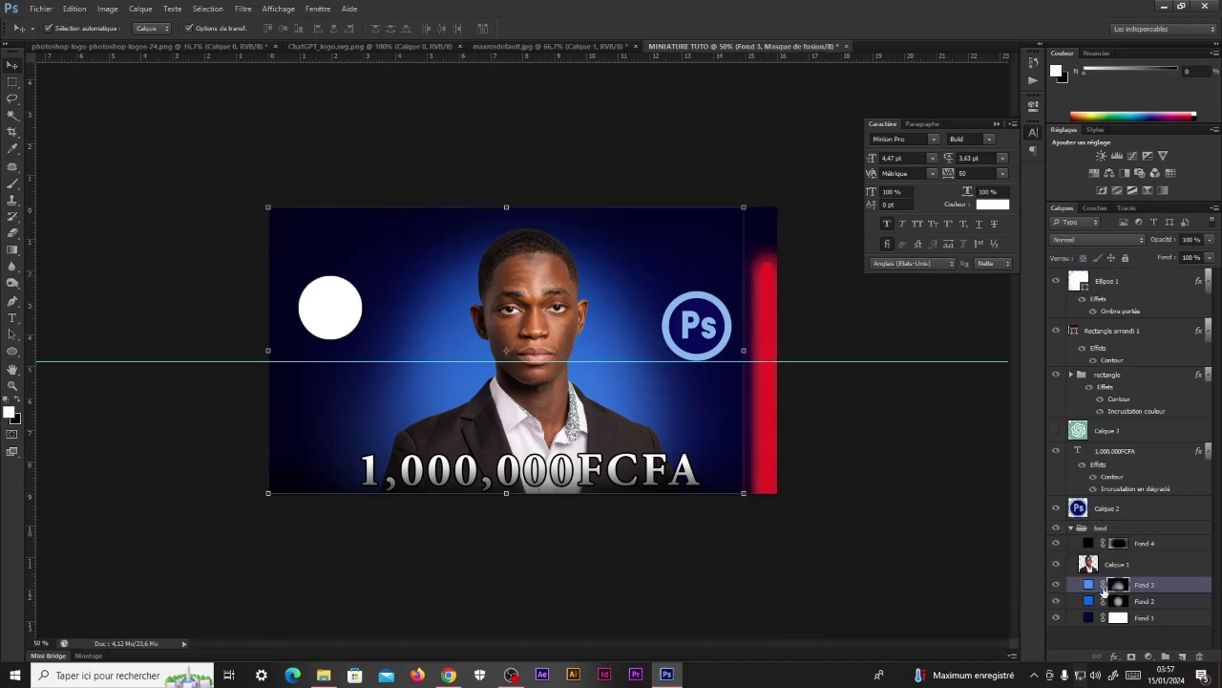
key("b")
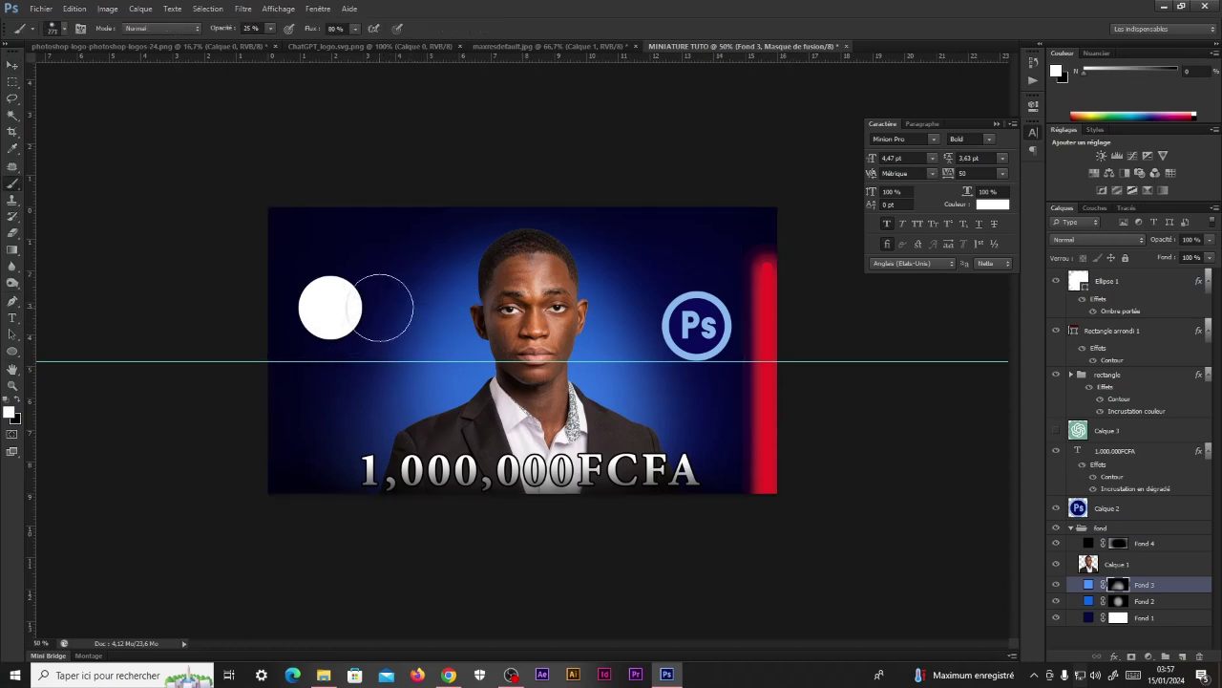
left_click_drag(382, 305, 387, 392)
mouse_move(661, 380)
left_mouse_down()
mouse_move(668, 413)
mouse_move(642, 297)
mouse_move(684, 373)
mouse_move(689, 429)
mouse_move(706, 453)
left_mouse_up()
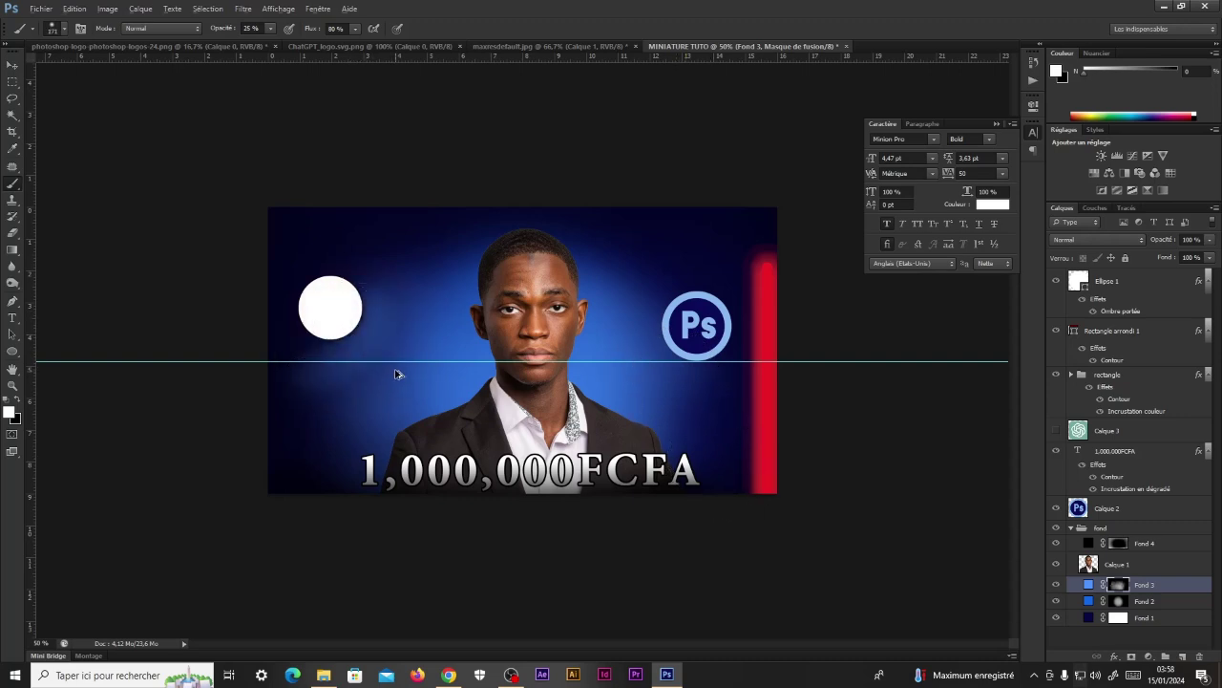
Step: Shift the white circle and the Photoshop logo to matching heights, and move the horizontal guide to 4.37 cm beneath them
key("v")
left_click(342, 315)
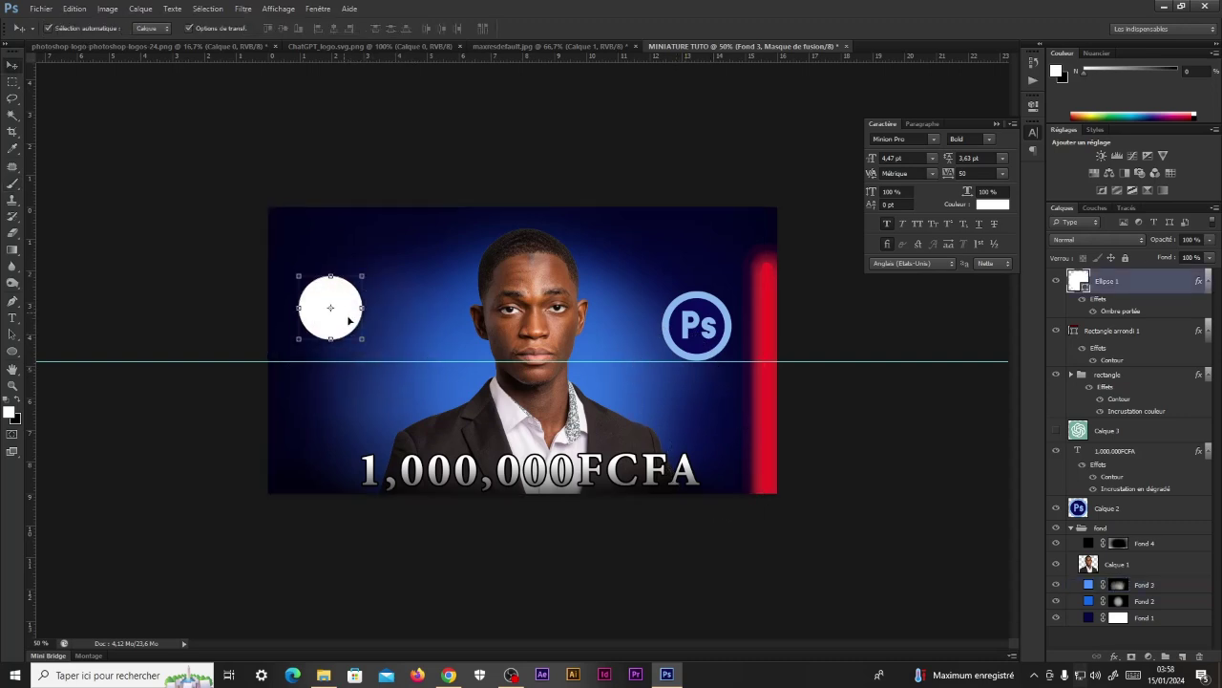
left_click_drag(345, 321, 362, 325)
left_click(695, 329)
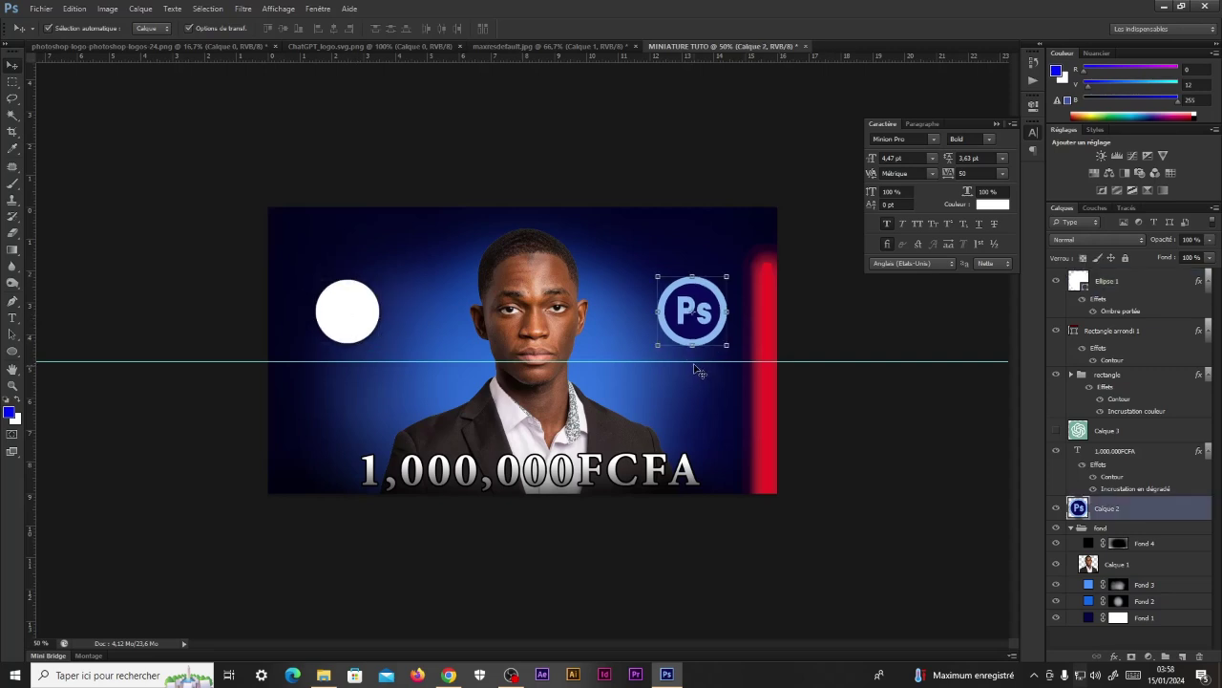
left_click_drag(695, 361, 697, 346)
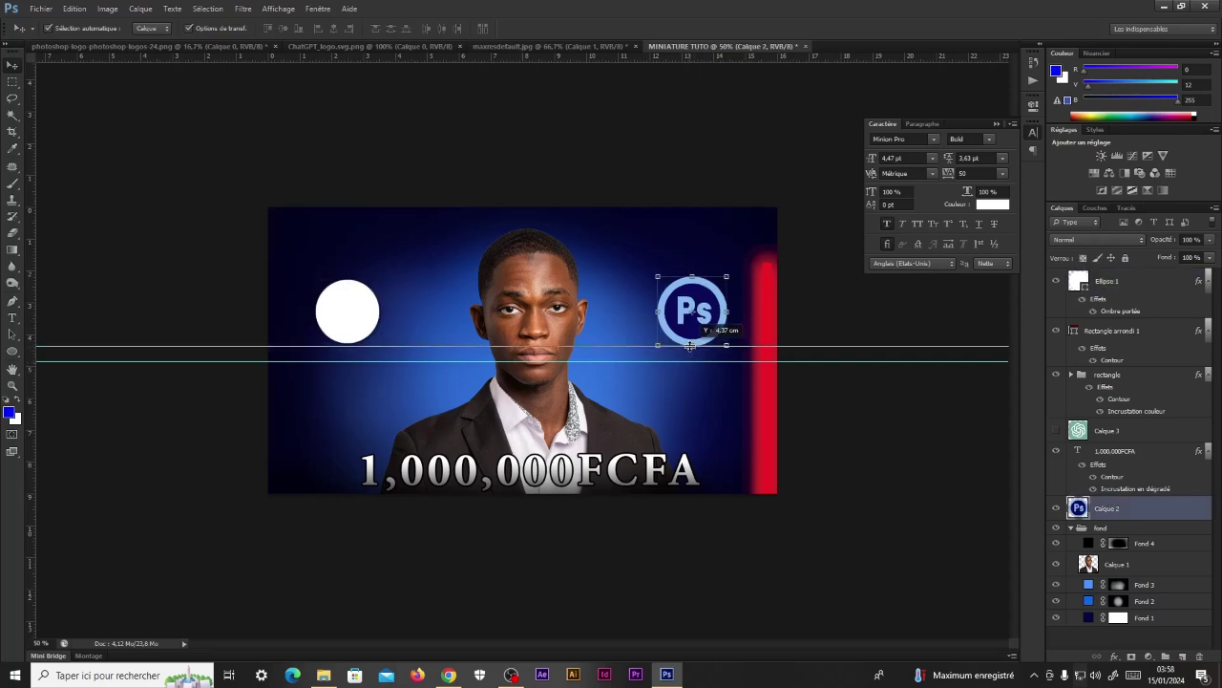
left_click(862, 408)
Step: Show the ChatGPT logo layer, move it above the white circle, and scale the logo to fit centred inside the circle
left_click(1056, 431)
left_click(1139, 434)
left_click_drag(1147, 442, 1137, 275)
key("ctrl+t")
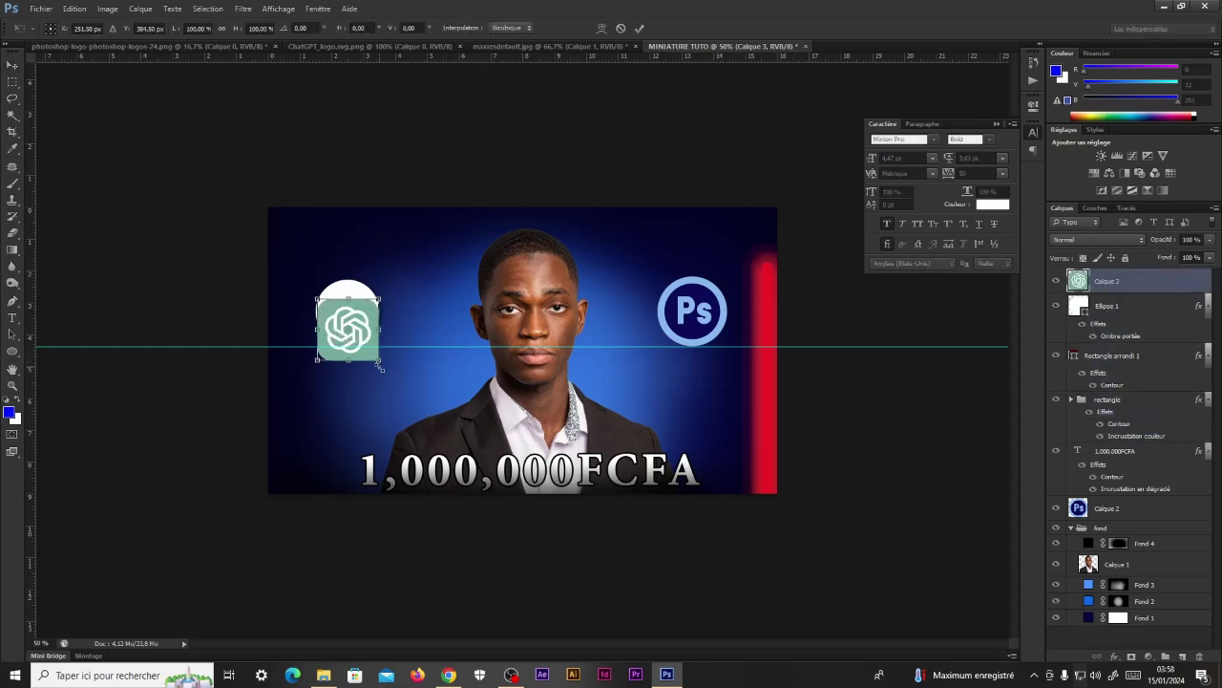
left_click_drag(380, 359, 361, 318)
key("Return")
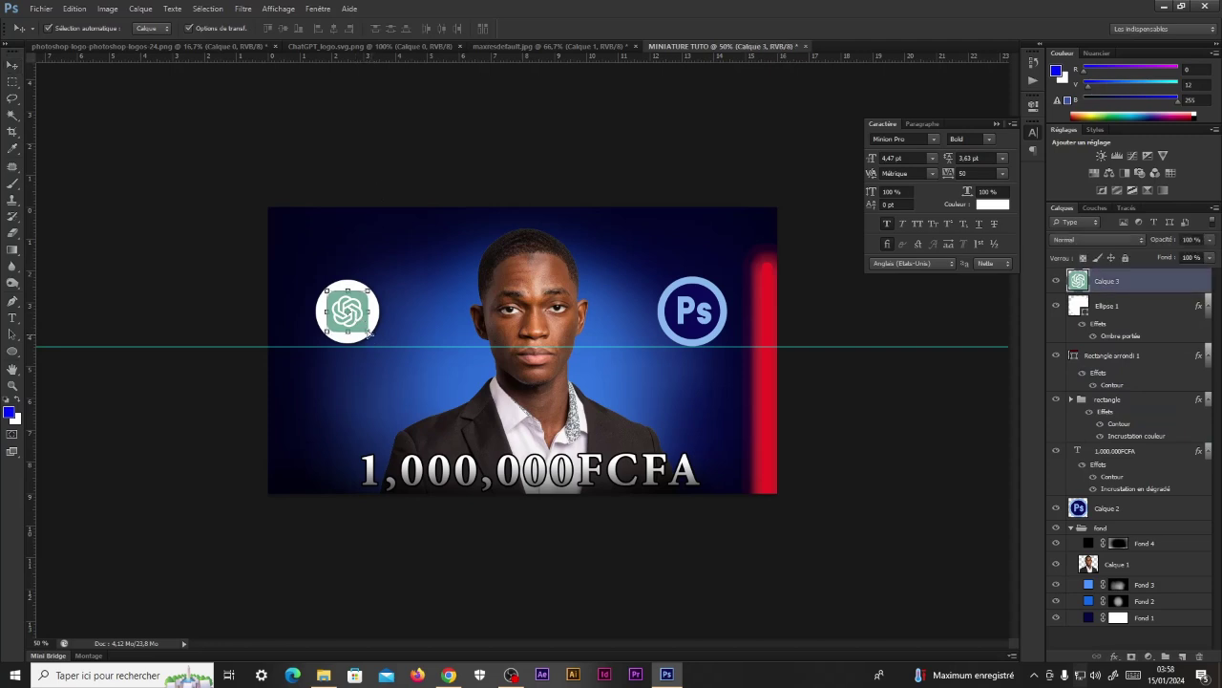
key("ctrl+t")
left_click_drag(367, 333, 372, 337)
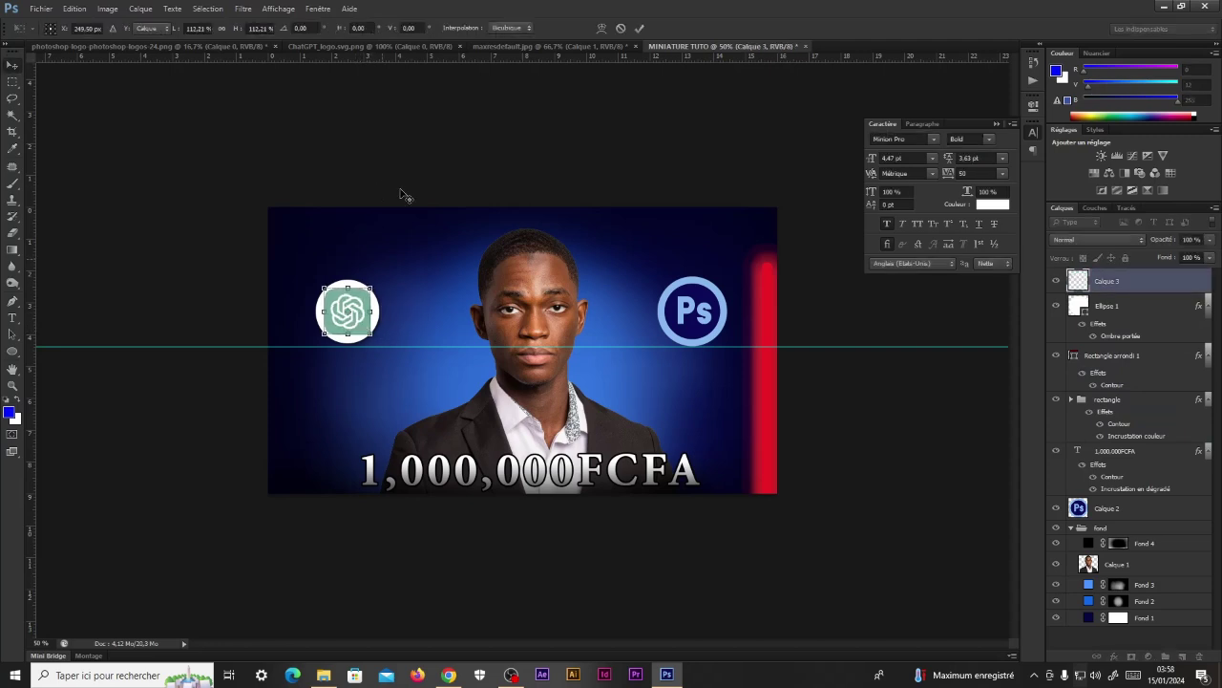
key("Return")
left_click(412, 156)
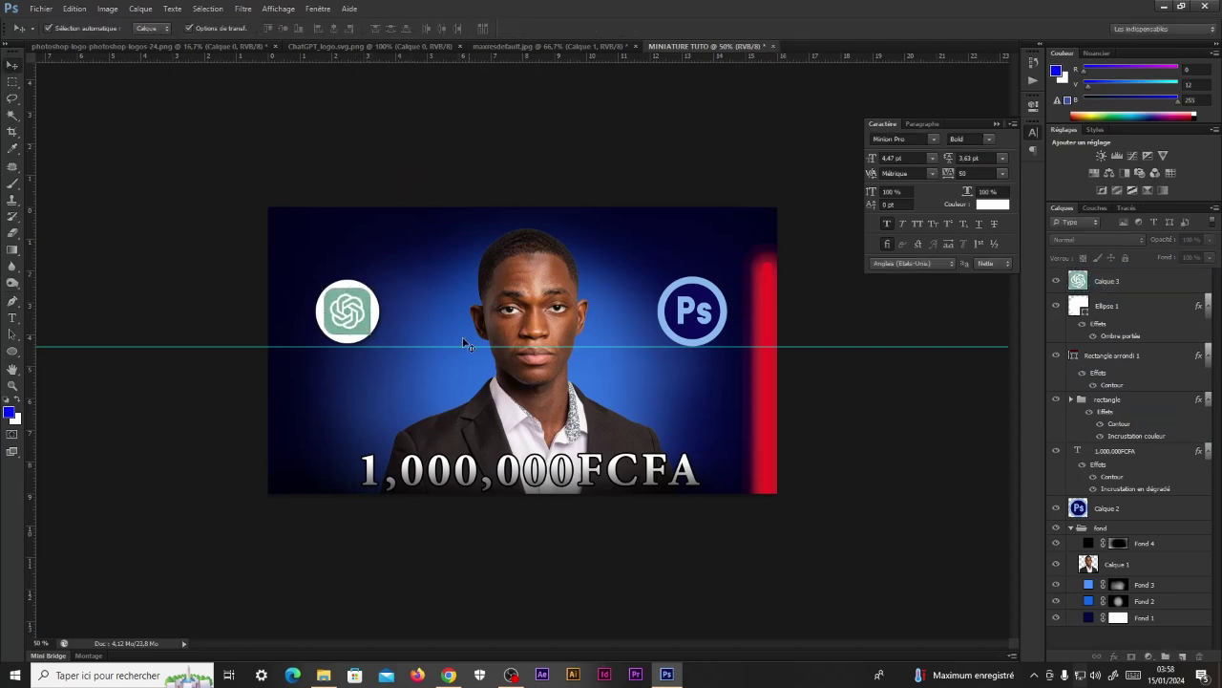
Step: Duplicate the white circle onto the Photoshop logo's spot, and bring the logo layer to the top, scaled to fit inside the circle
left_click(381, 318)
left_click_drag(375, 323, 703, 333)
left_click_drag(1136, 554, 1136, 281)
key("ctrl+t")
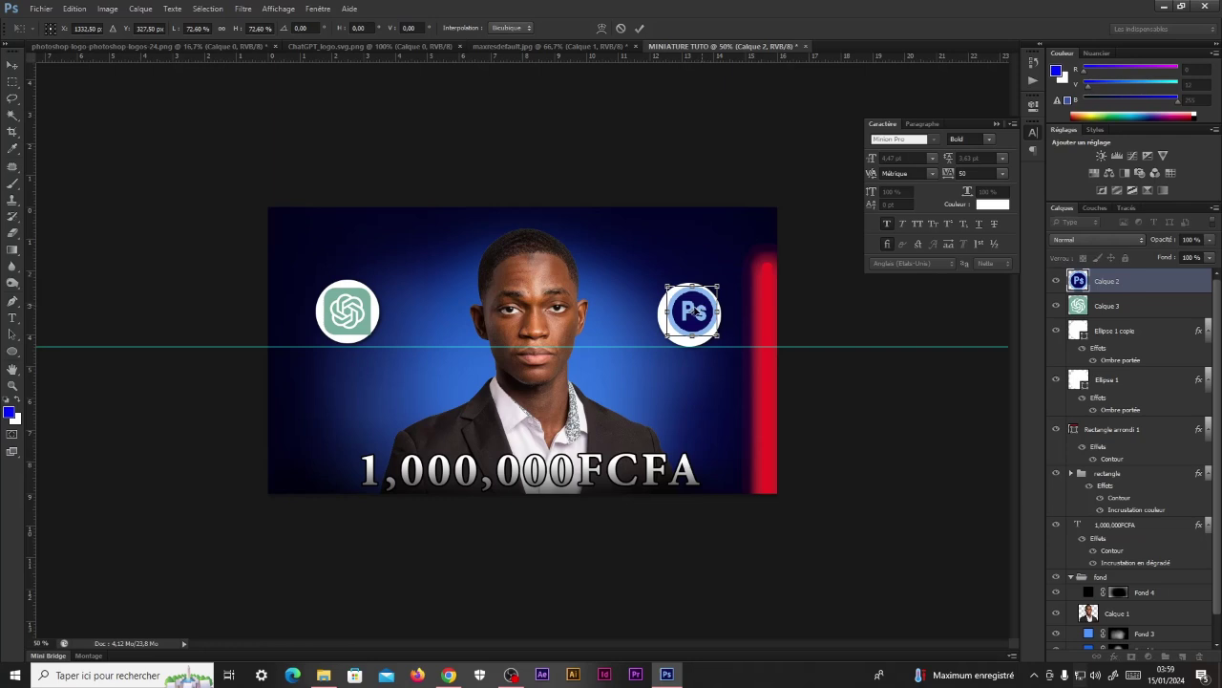
left_click(726, 312)
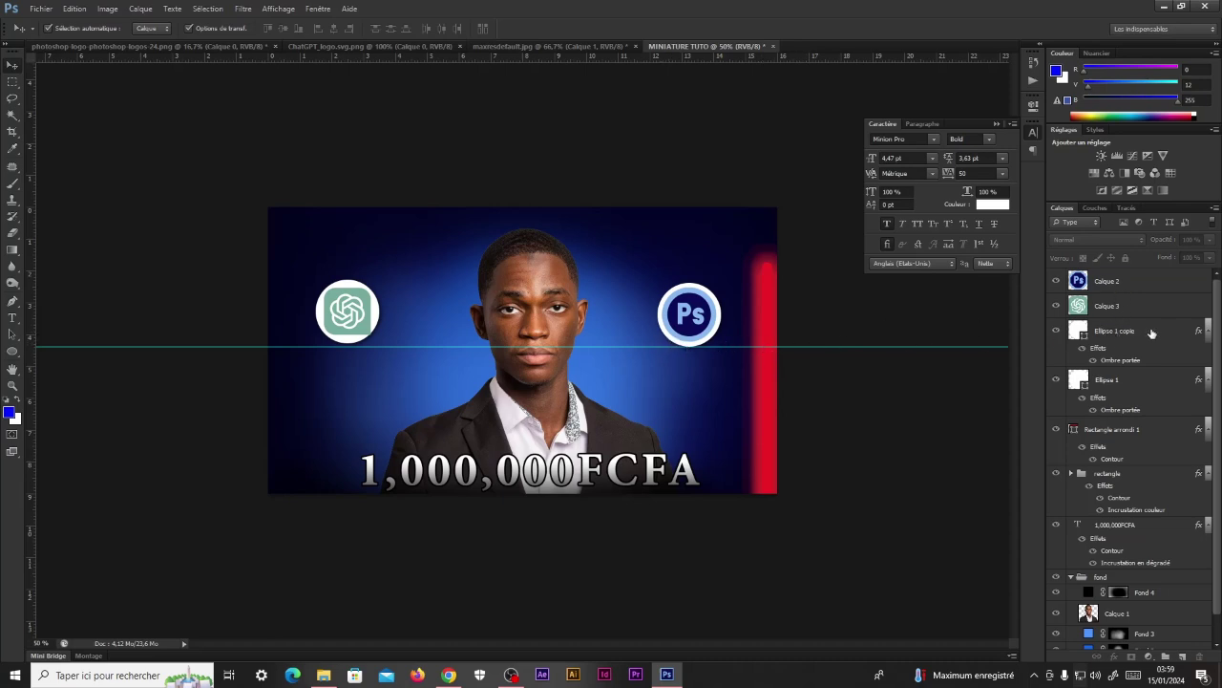
Step: Adjust the drop shadow of the circle behind the Photoshop logo to 70% opacity, a 56° angle and 14 px distance
left_click(1152, 333)
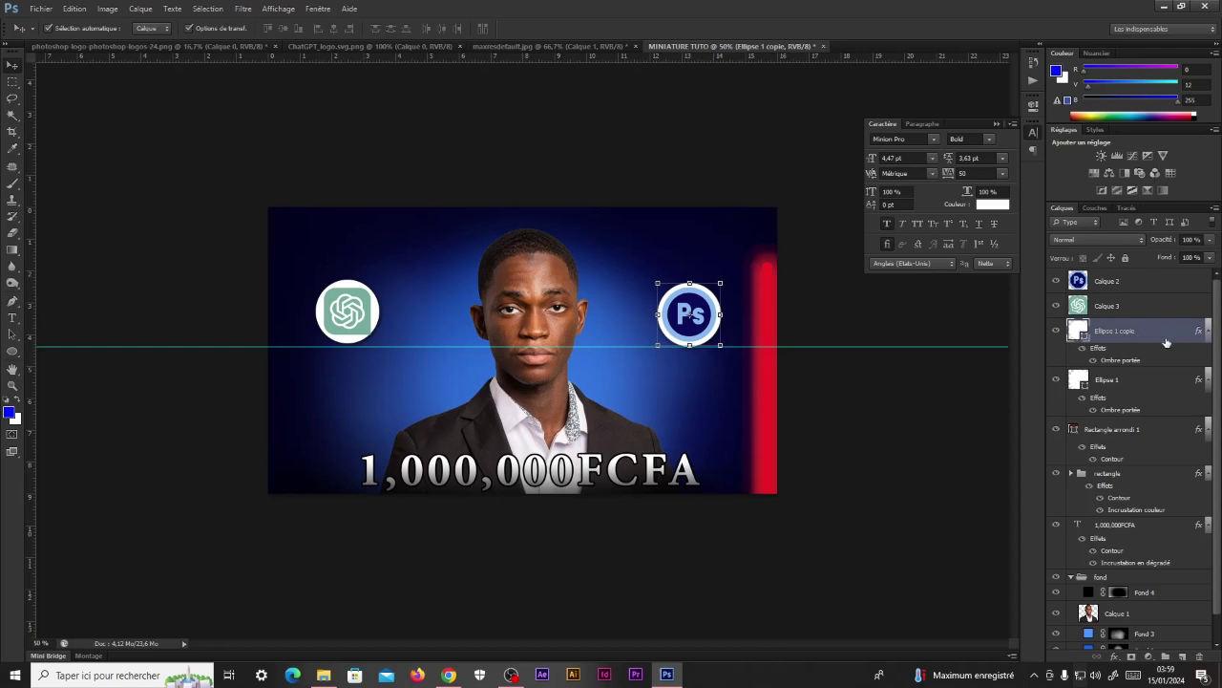
double_click(1162, 339)
left_click(749, 501)
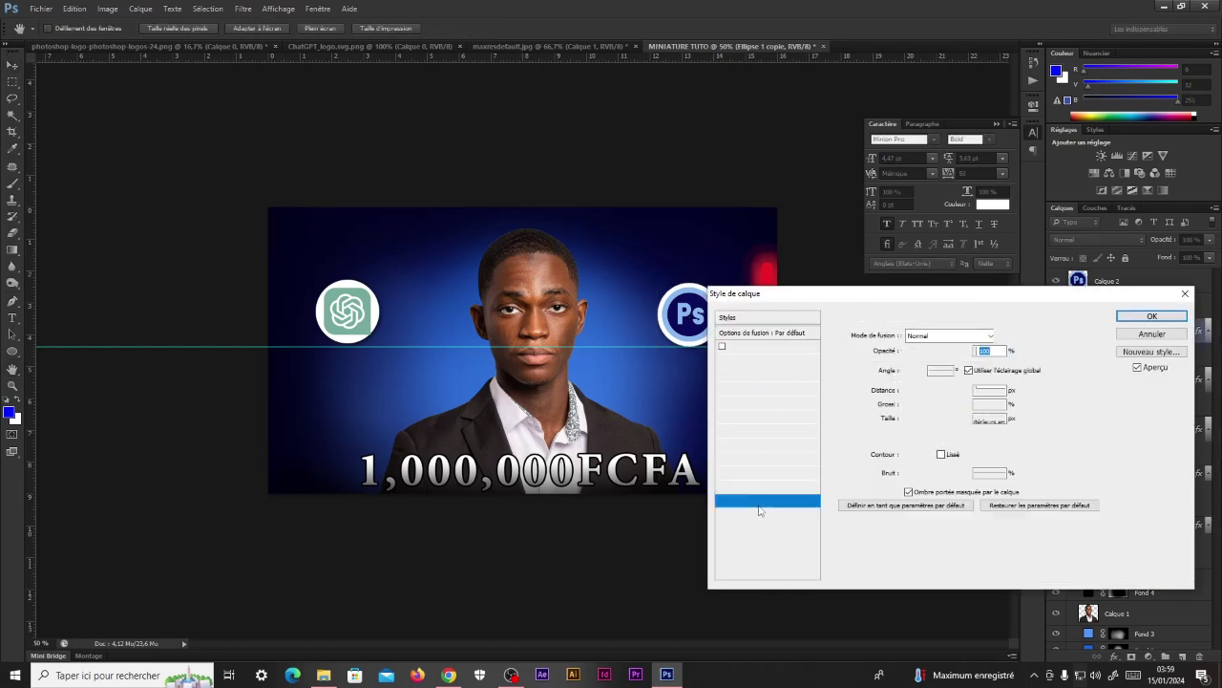
left_click_drag(901, 301, 927, 388)
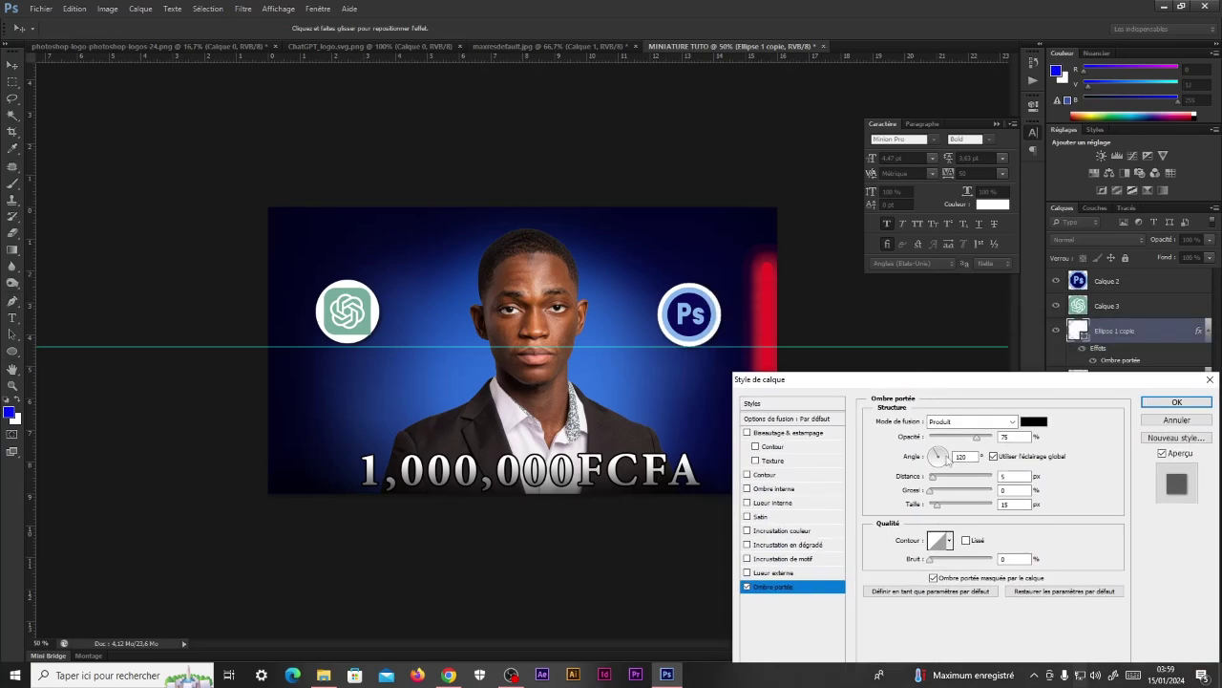
left_click(935, 455)
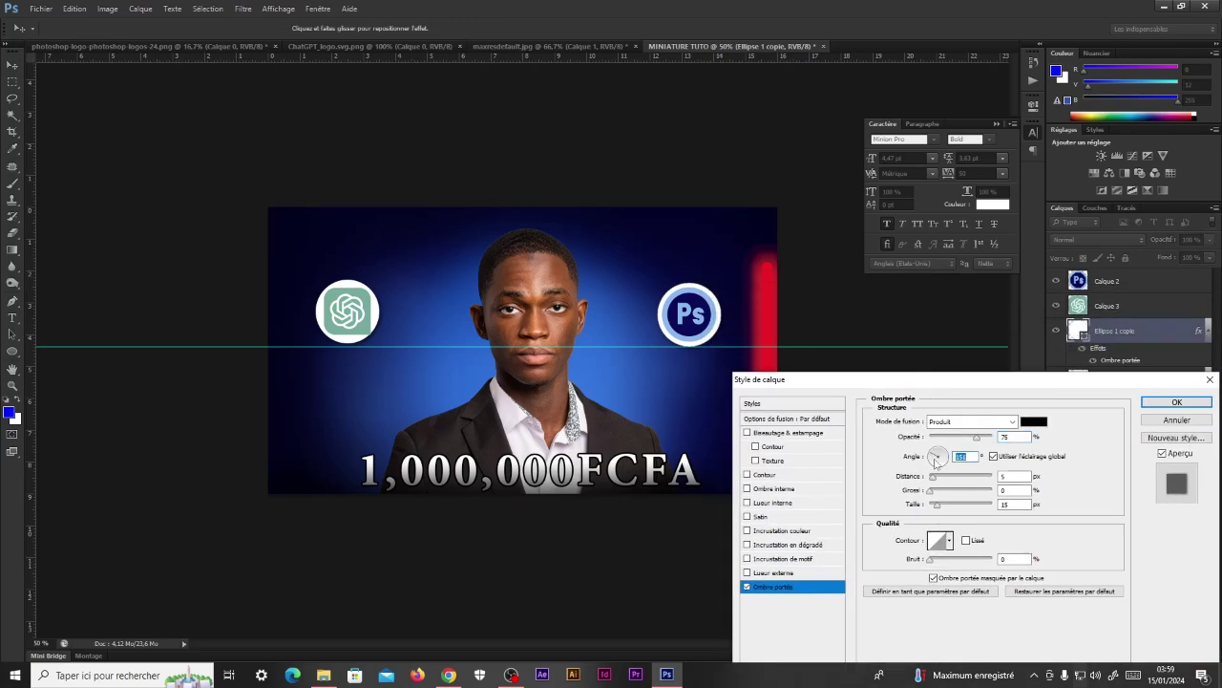
mouse_move(705, 312)
left_mouse_down()
mouse_move(723, 314)
mouse_move(708, 311)
left_mouse_up()
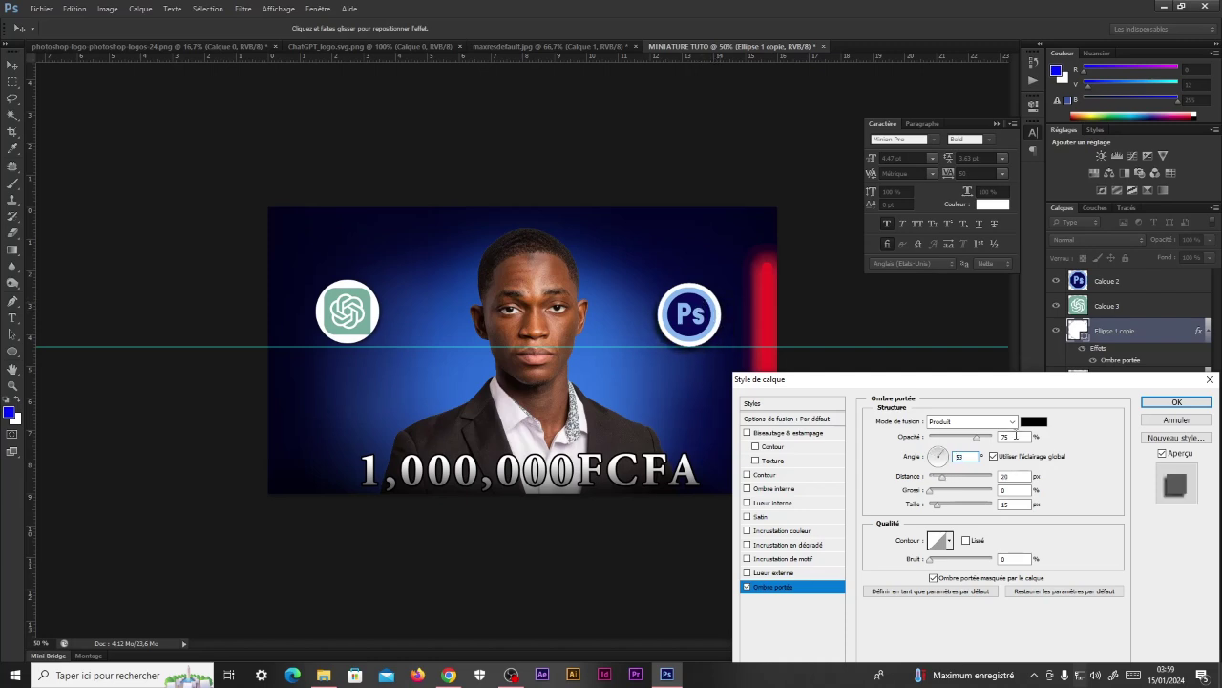
left_click_drag(977, 437, 974, 437)
left_click_drag(680, 322, 682, 325)
left_click(1177, 402)
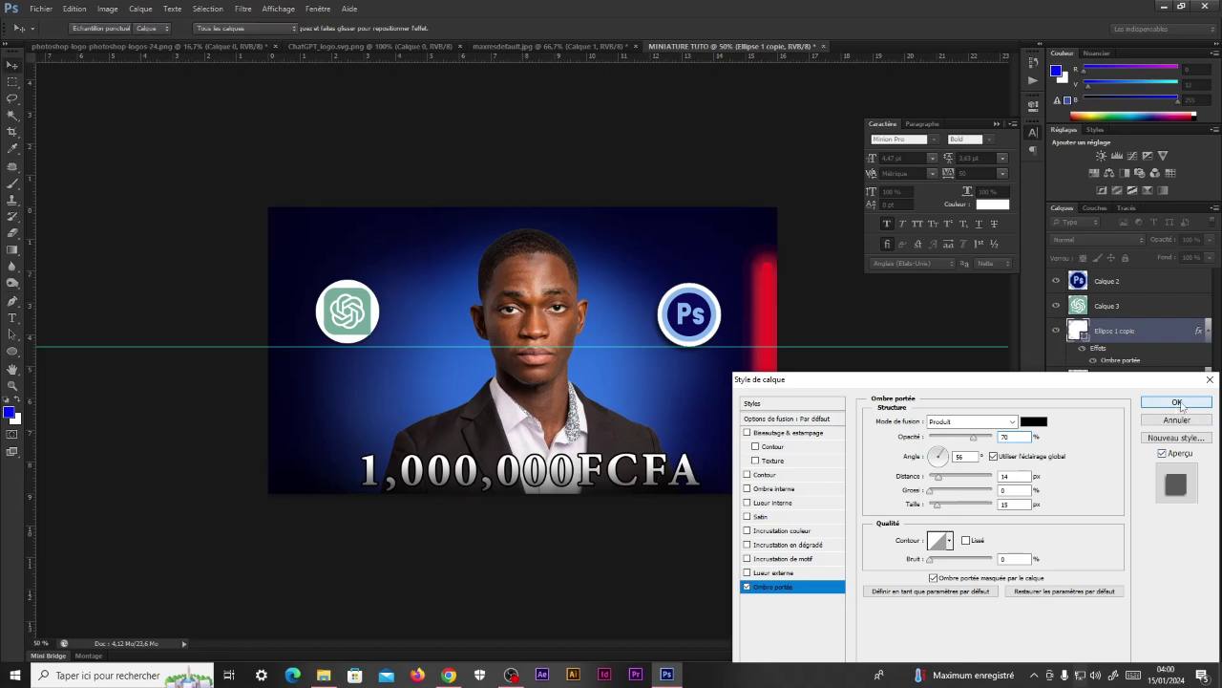
Step: Group both logos and their circles as "LOGO", and check the reference thumbnail on YouTube in Chrome before returning to Photoshop
key("ctrl+minus")
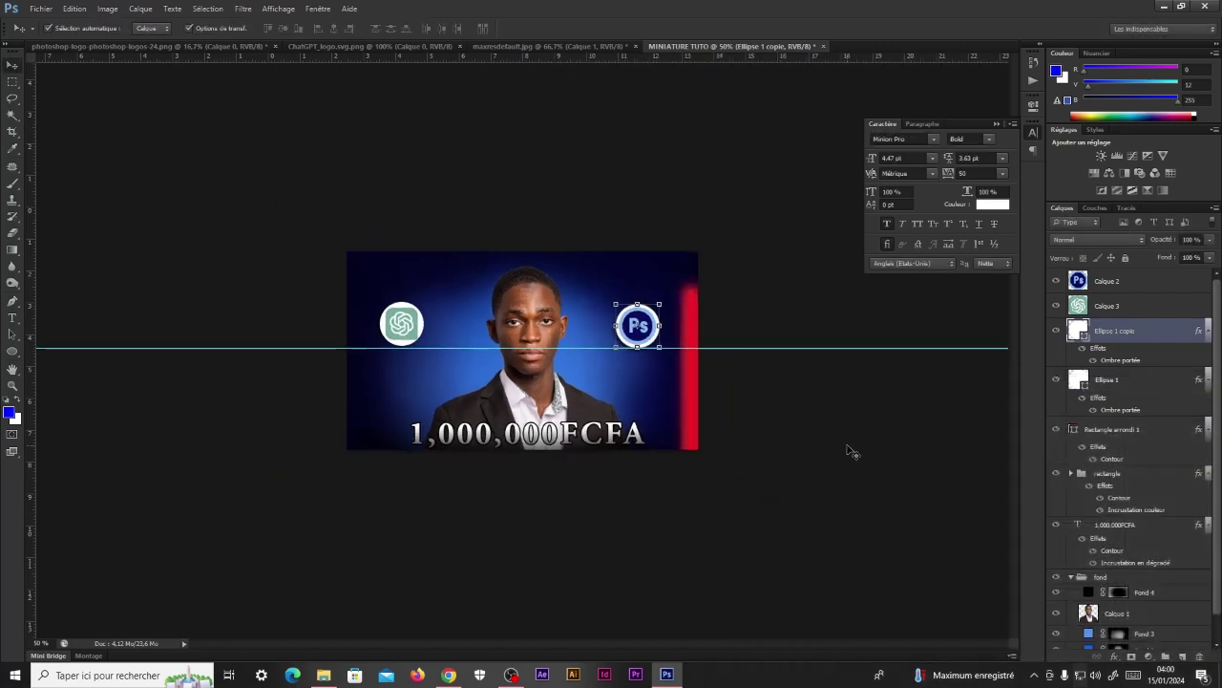
left_click(805, 397)
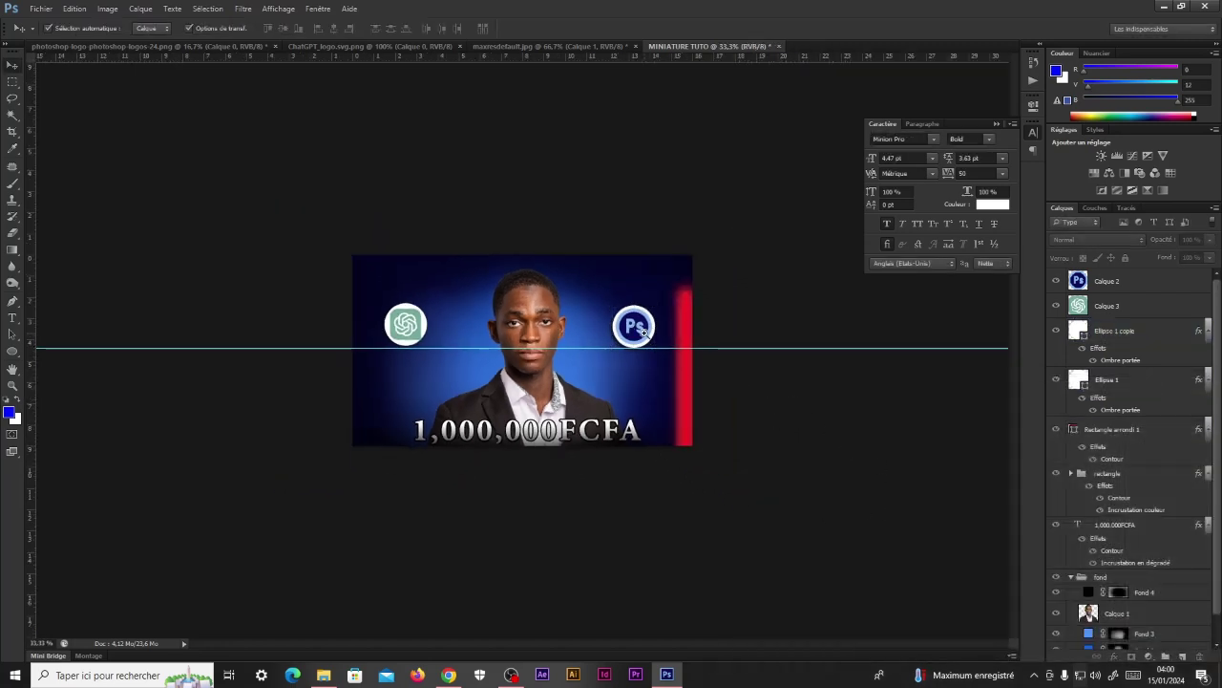
key("ctrl+plus")
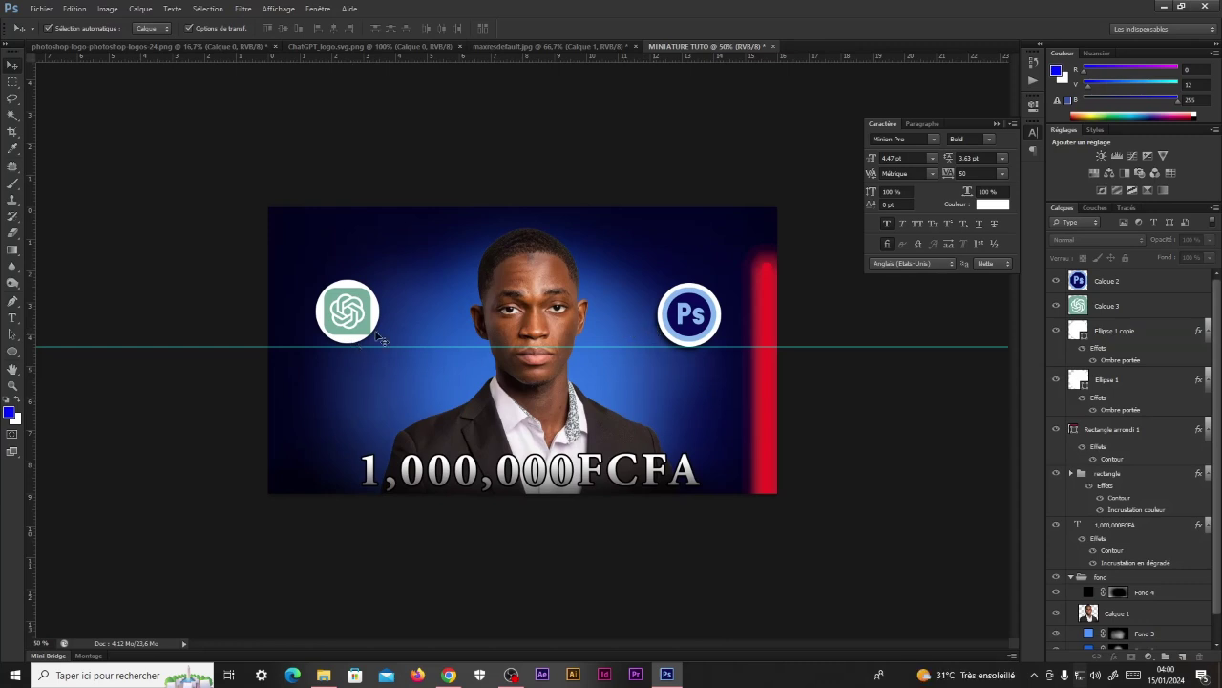
left_click(1124, 282)
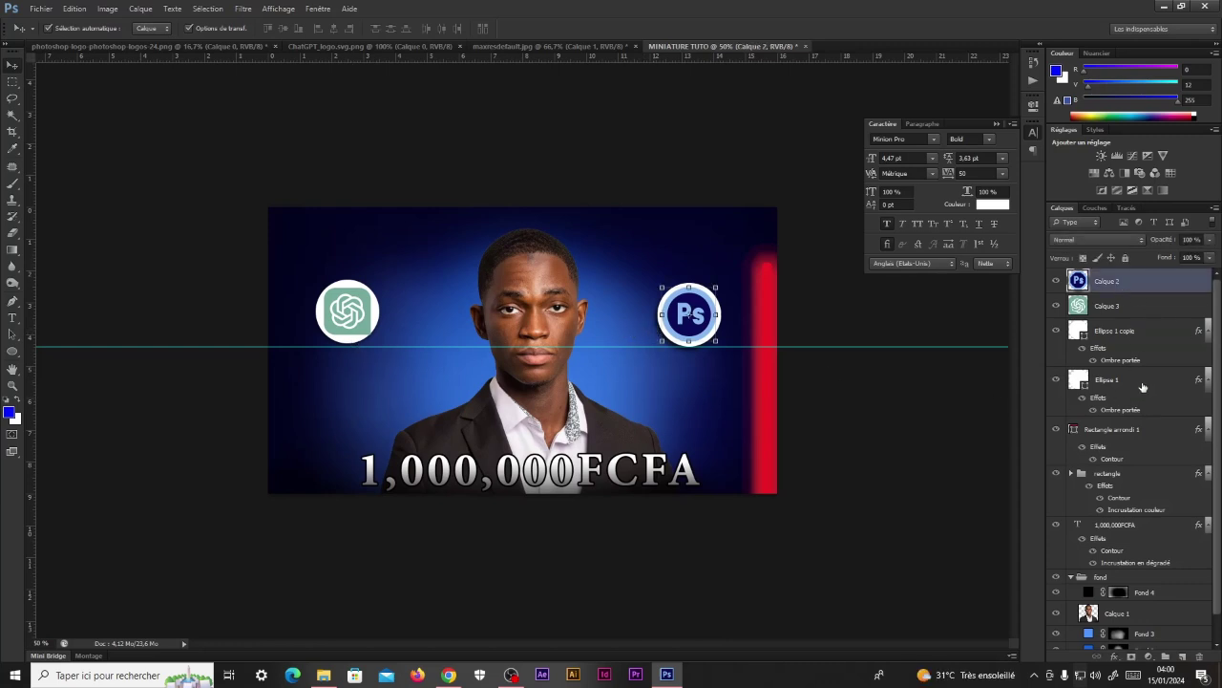
left_click(1143, 386, "shift")
left_click_drag(1129, 308, 1165, 656)
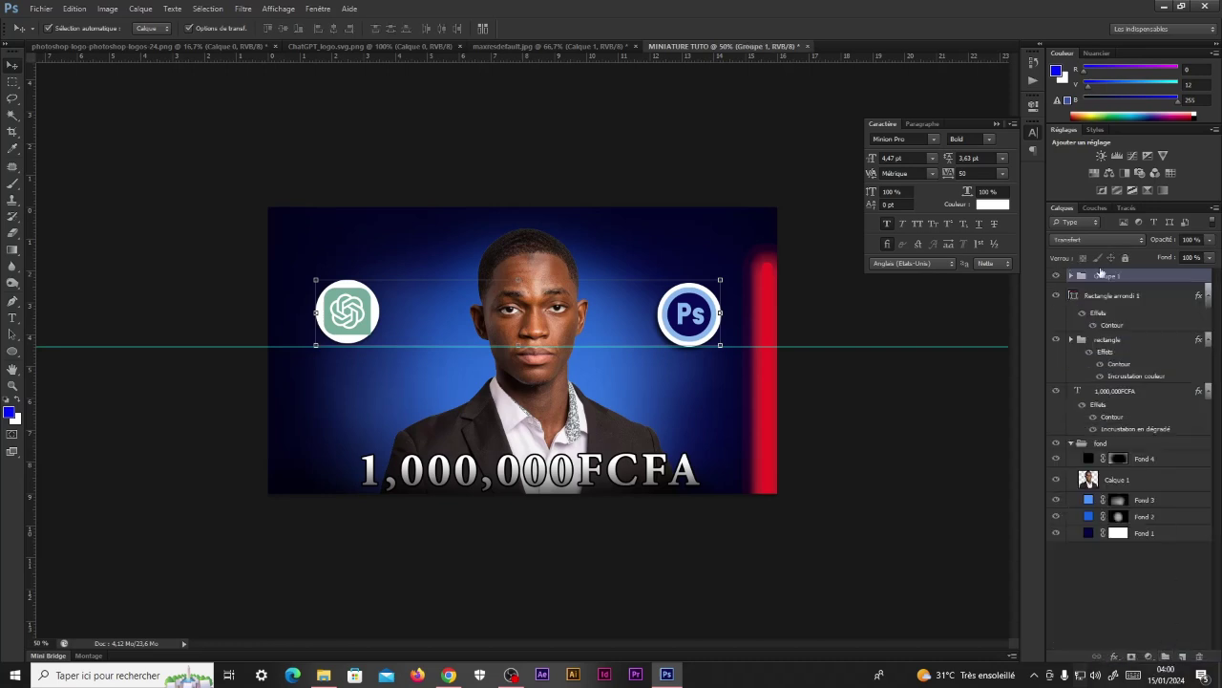
double_click(1103, 279)
key("alt+Tab")
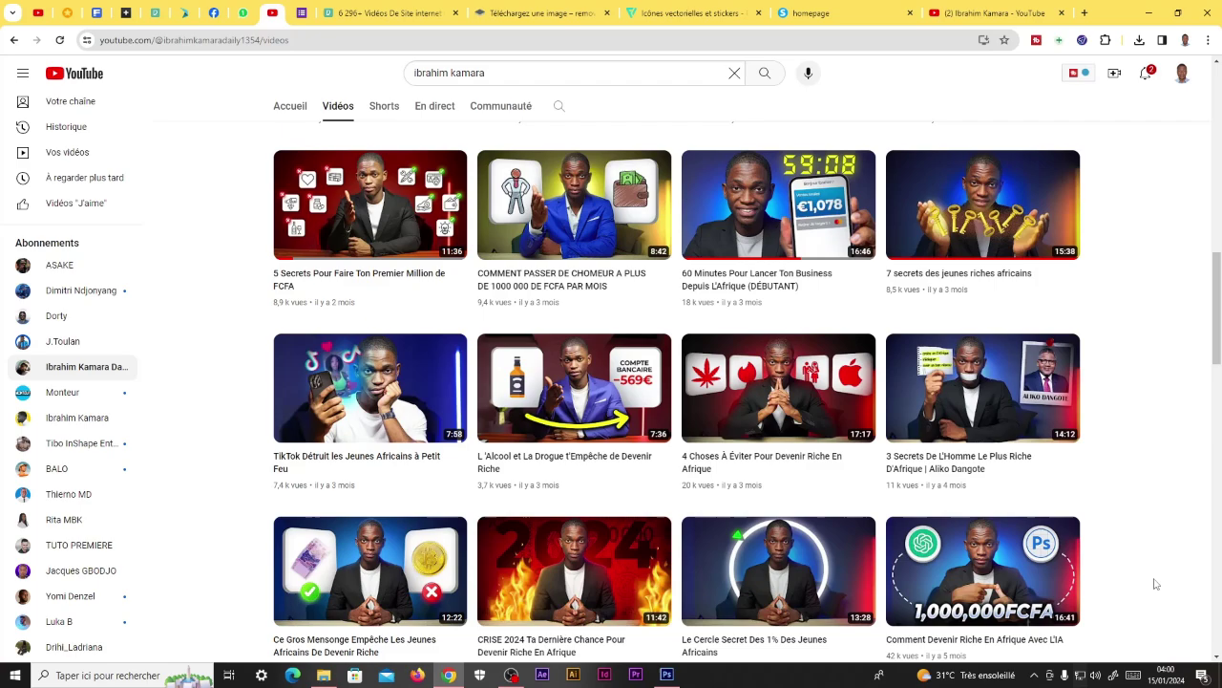
left_click(1149, 12)
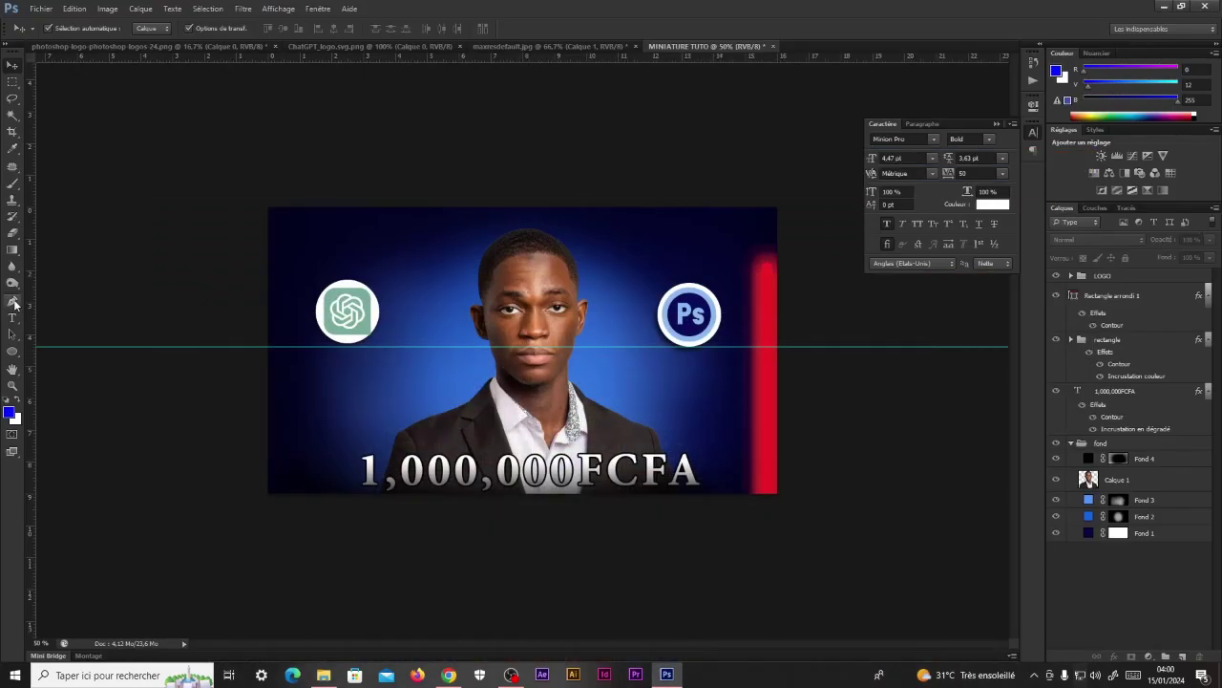
Step: Set the Pen tool to shape mode with no fill and a white stroke
left_click(13, 304)
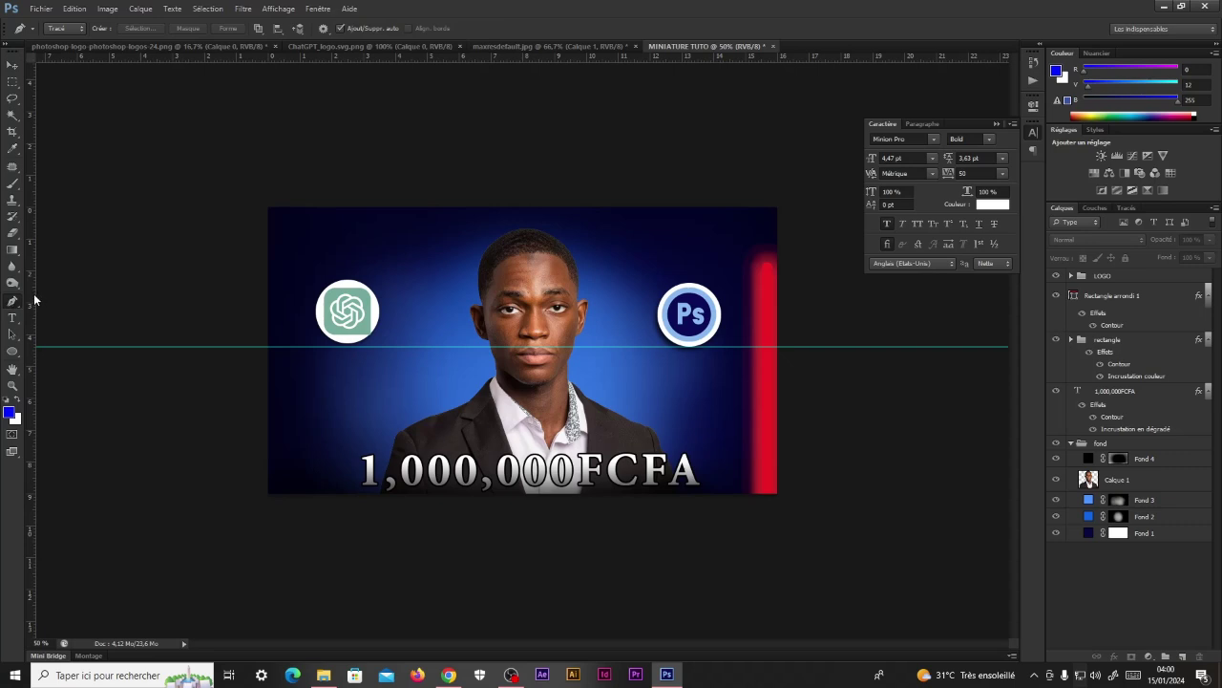
left_click(65, 29)
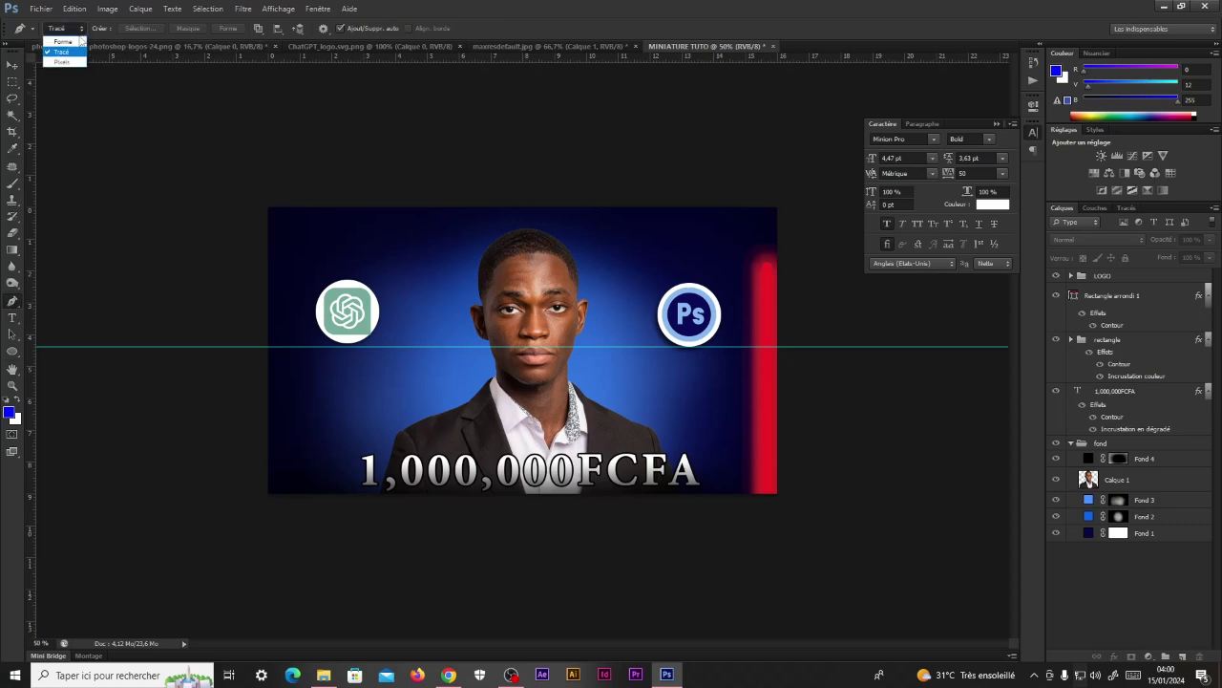
left_click(65, 42)
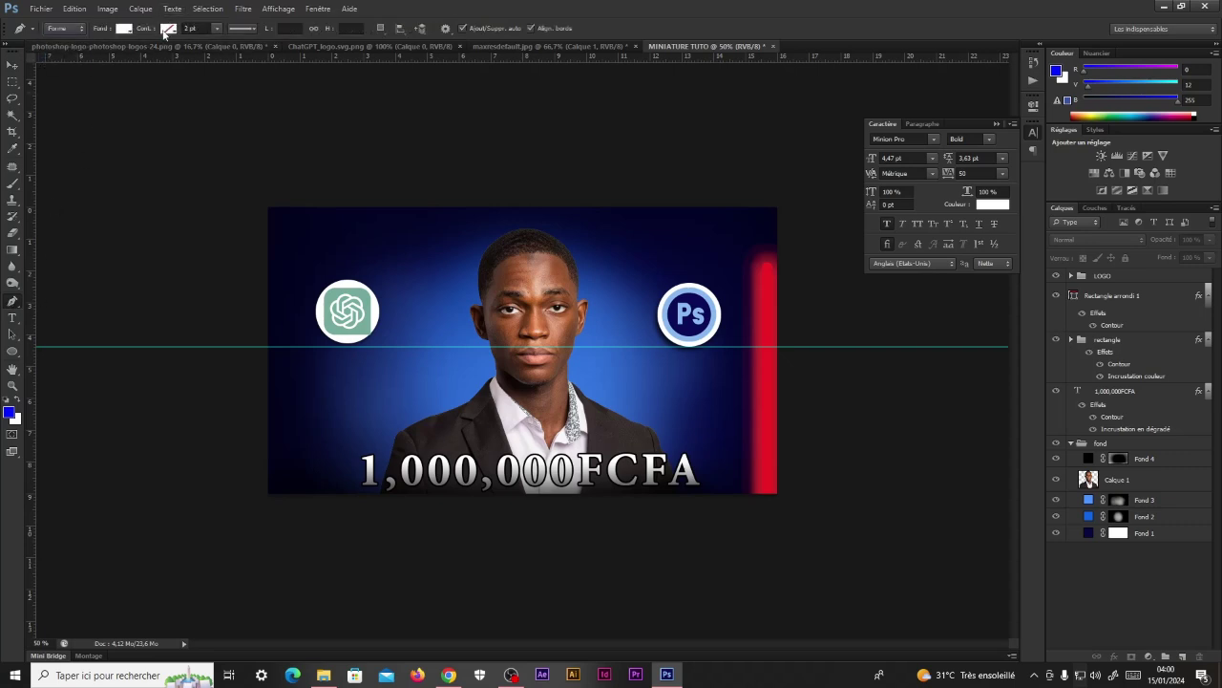
left_click(124, 29)
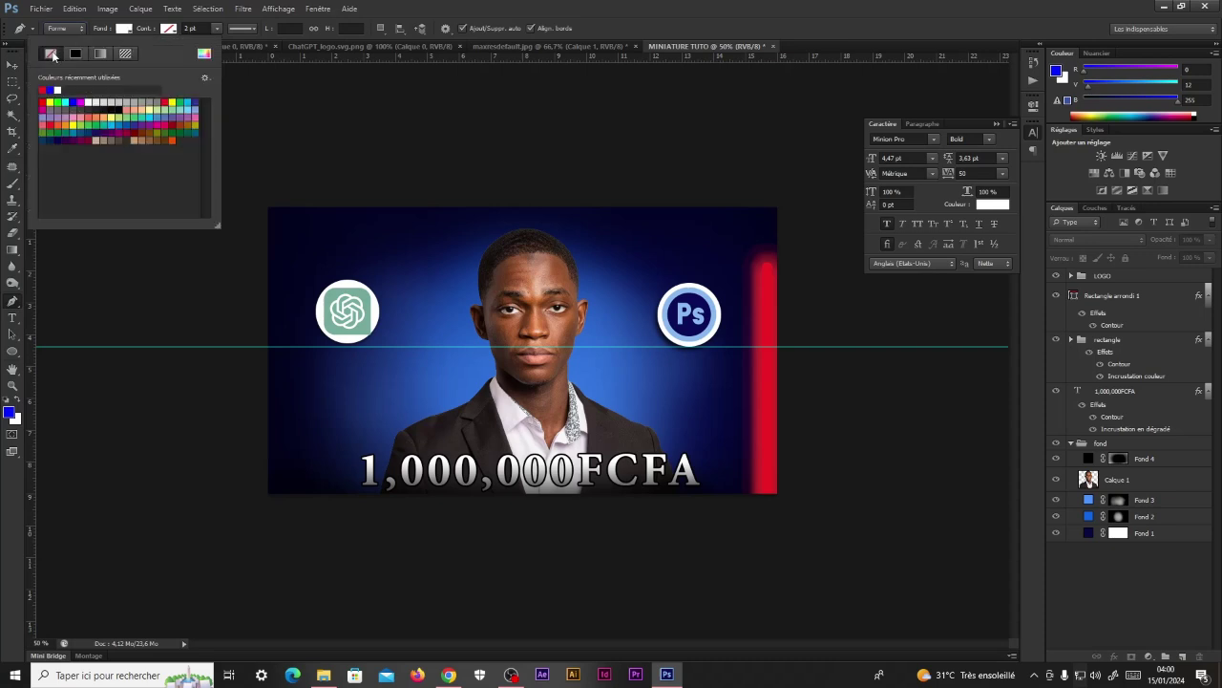
left_click(170, 29)
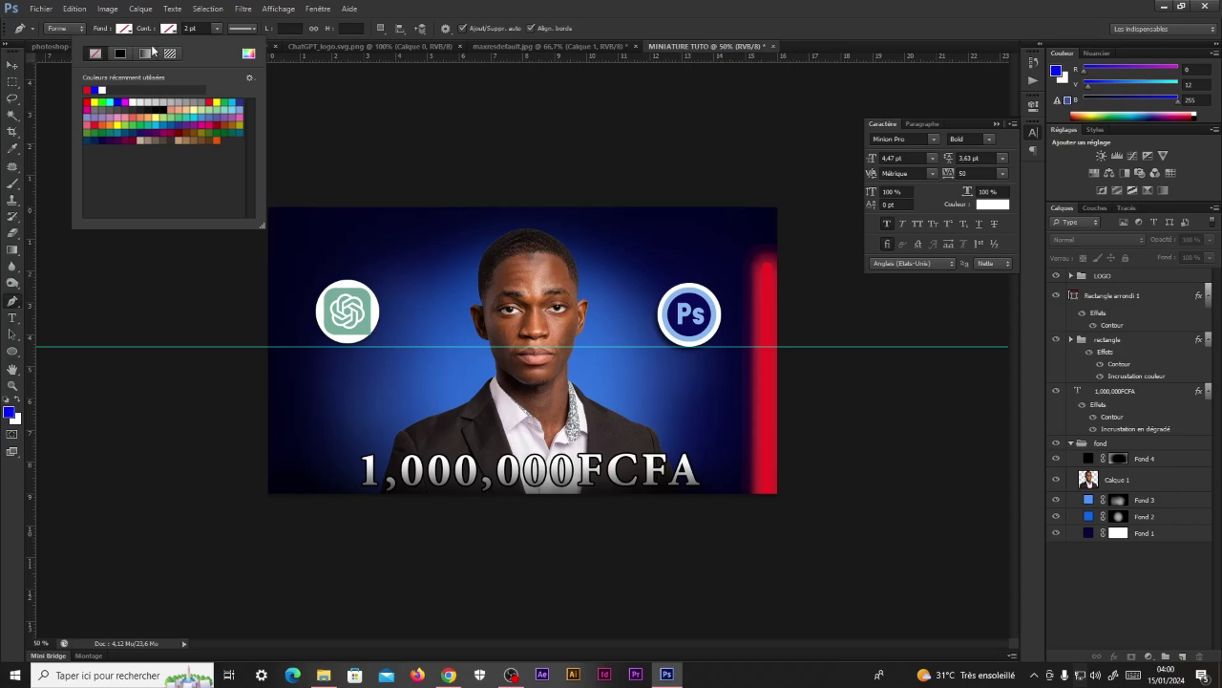
left_click(103, 89)
left_click(452, 234)
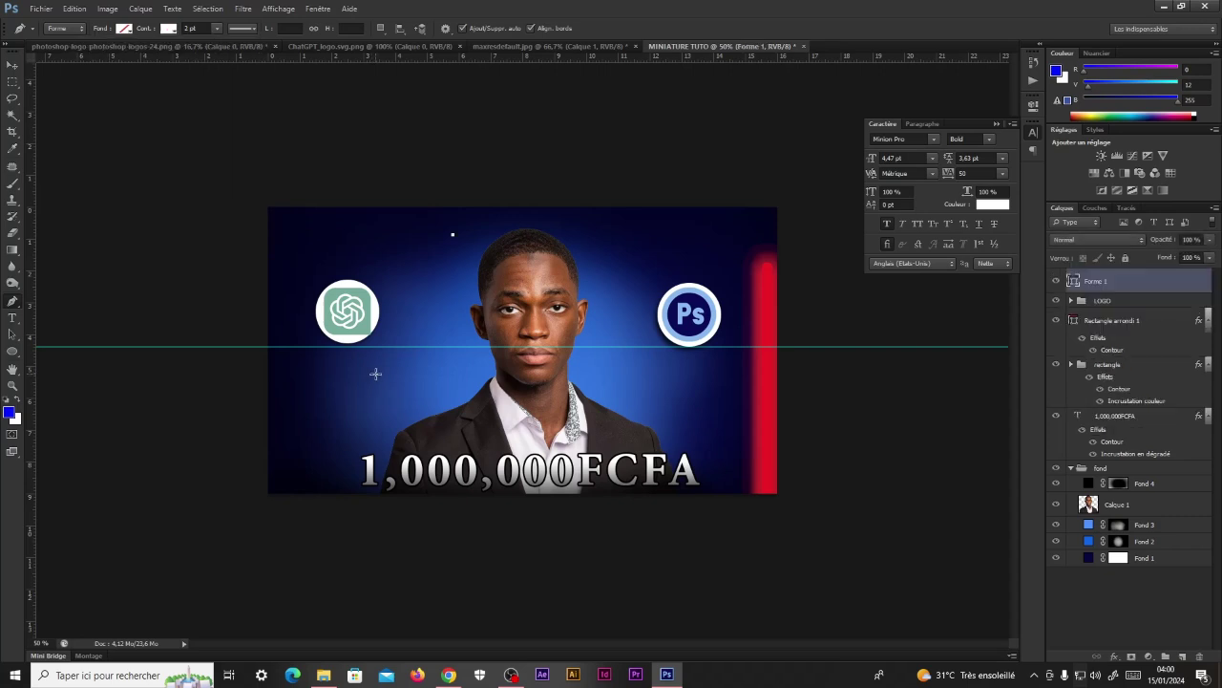
left_click(375, 374)
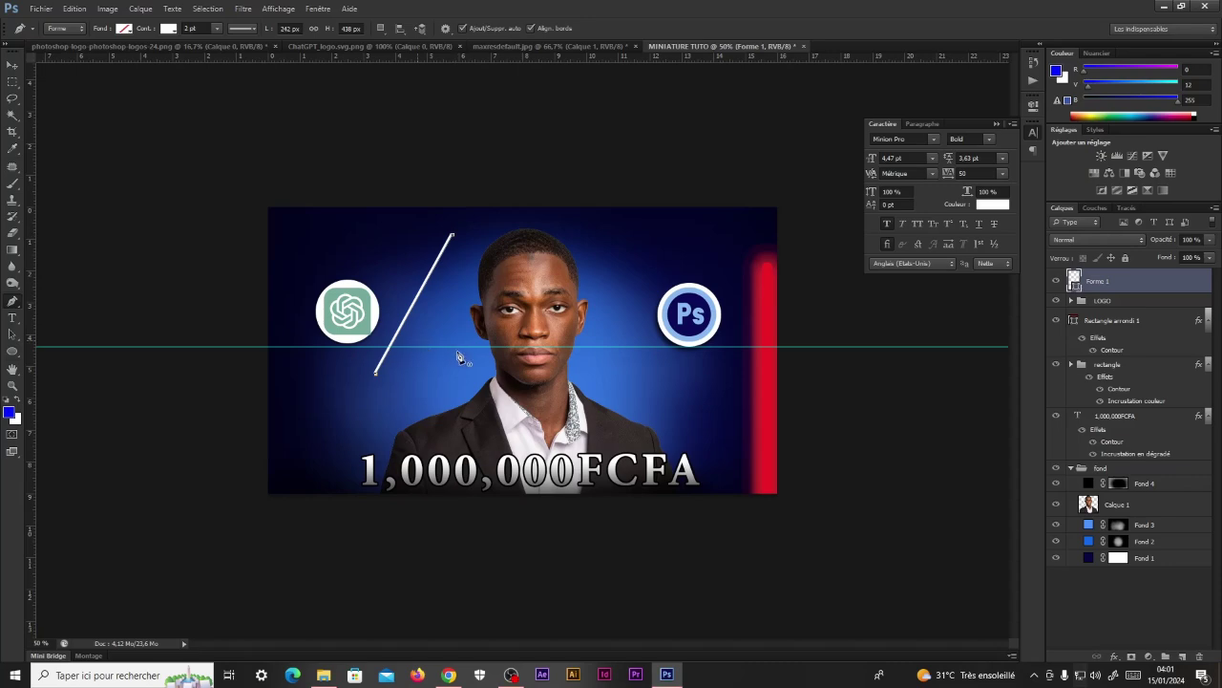
key("Delete")
Step: Check the YouTube reference in Chrome, and back in Photoshop draw a curve about 163 x 422 px from the ChatGPT circle to the price text's start
left_click(448, 675)
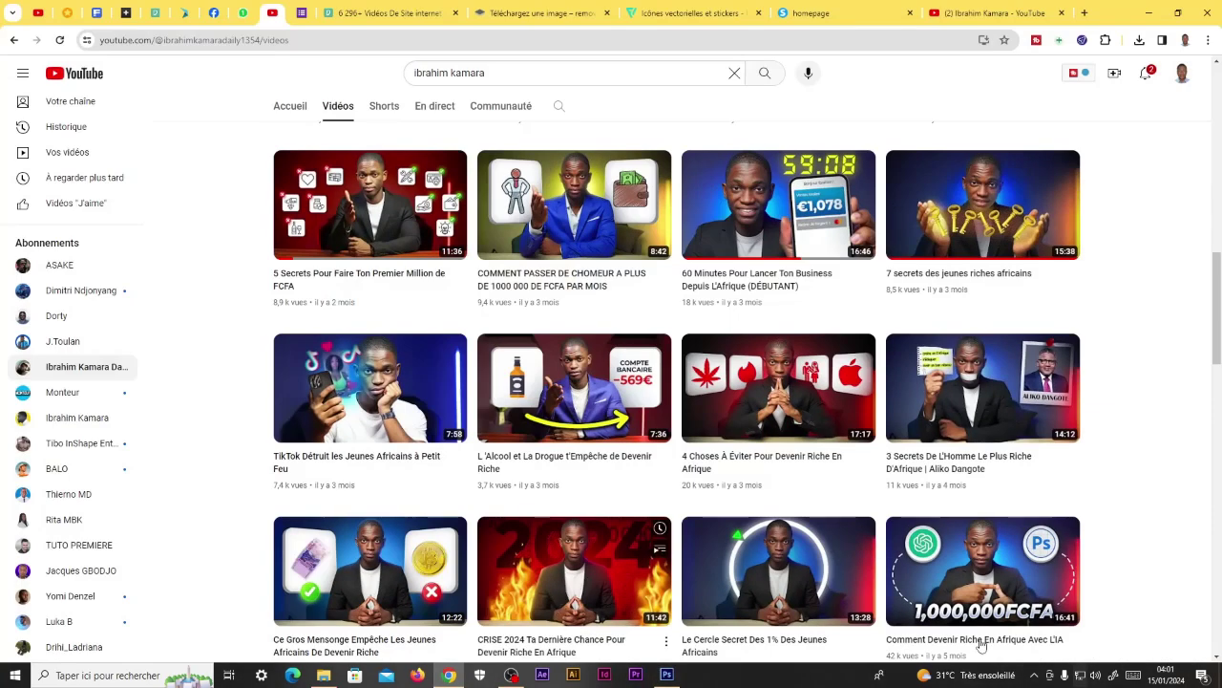
left_click(1149, 13)
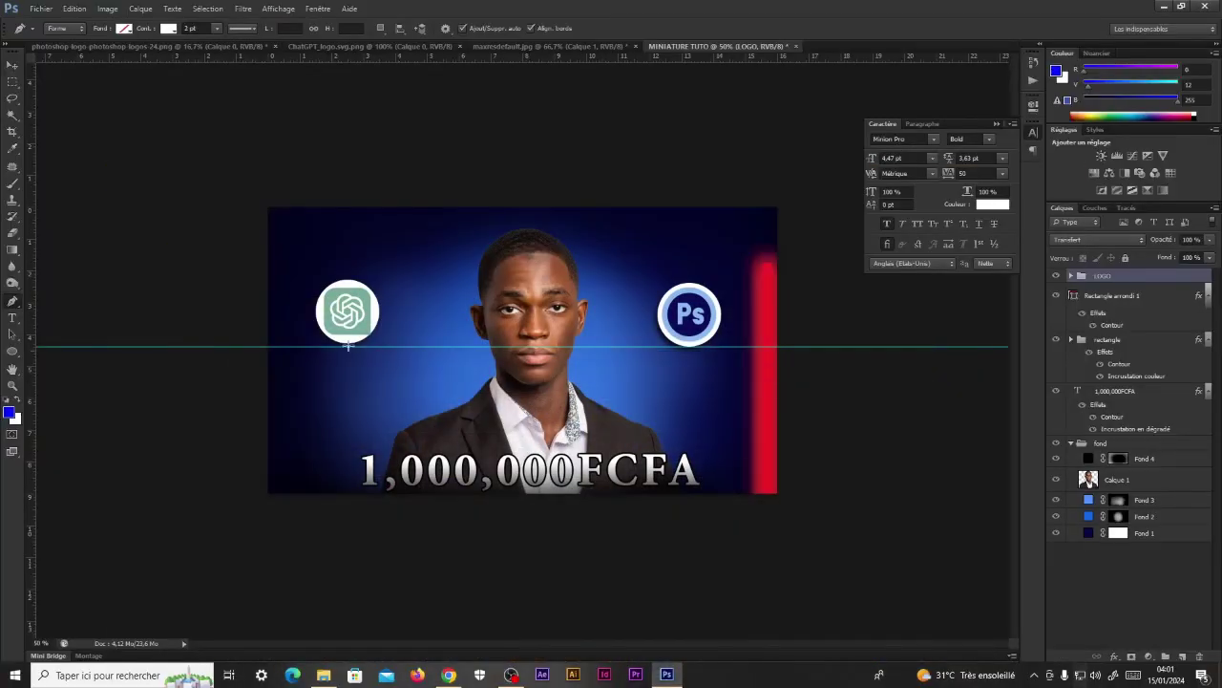
left_click(321, 334)
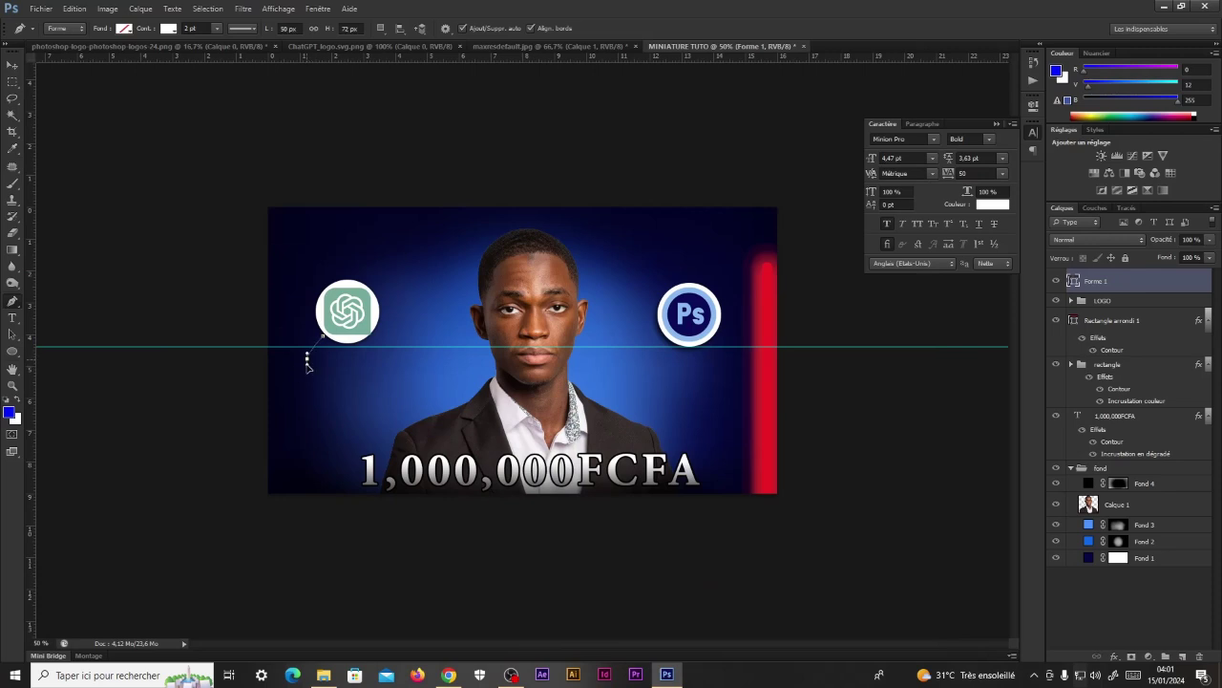
left_click_drag(324, 425, 346, 456)
key("ctrl+alt+z")
key("ctrl+alt+z")
key("ctrl+alt+z")
key("ctrl+alt+z")
left_click_drag(354, 472, 369, 470)
key("ctrl+z")
left_click(358, 470)
left_click_drag(357, 470, 449, 524)
left_click_drag(448, 525, 367, 477)
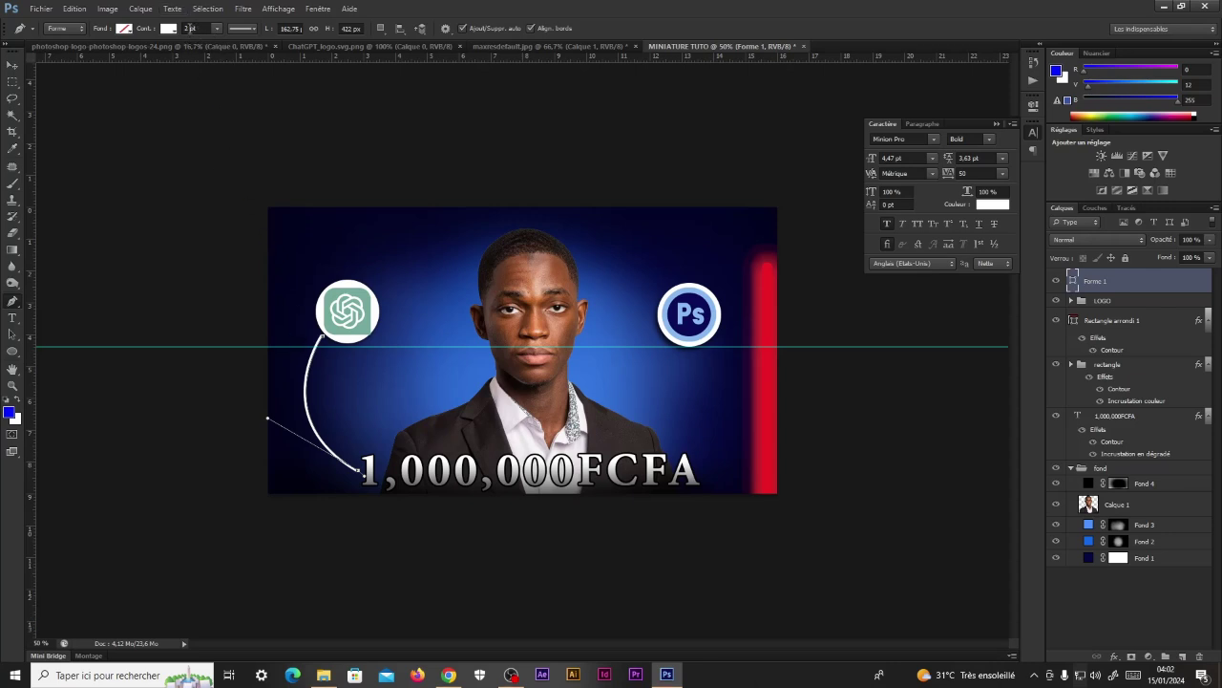
Step: Try a 3 pt stroke width on the curved line, and restore it to 2 pt
left_click(189, 27)
type("3")
key("Return")
left_click(189, 26)
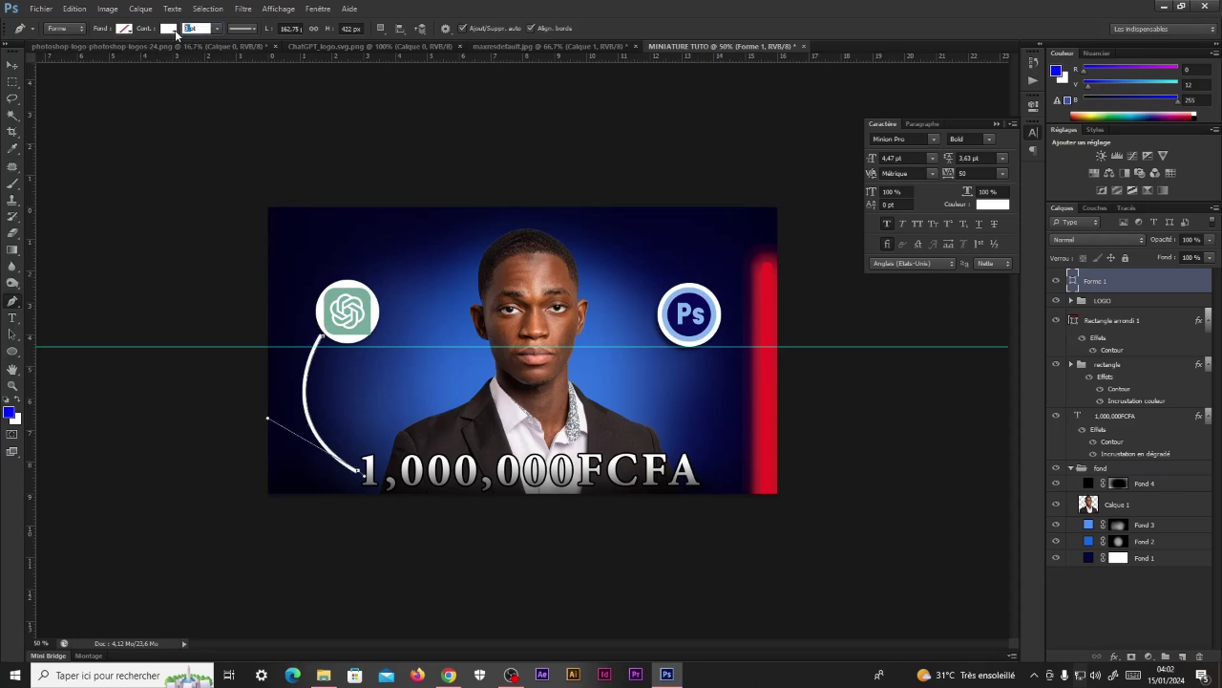
type("2")
key("Return")
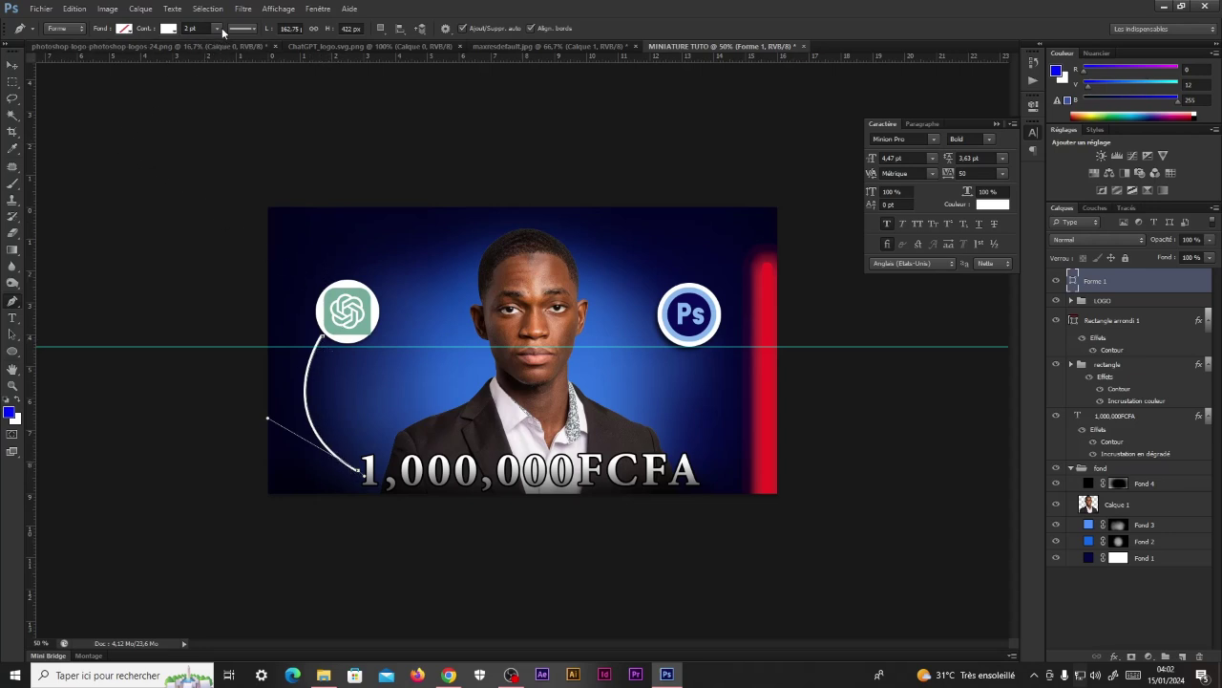
Step: Change the curved line's stroke style to dashed
left_click(256, 32)
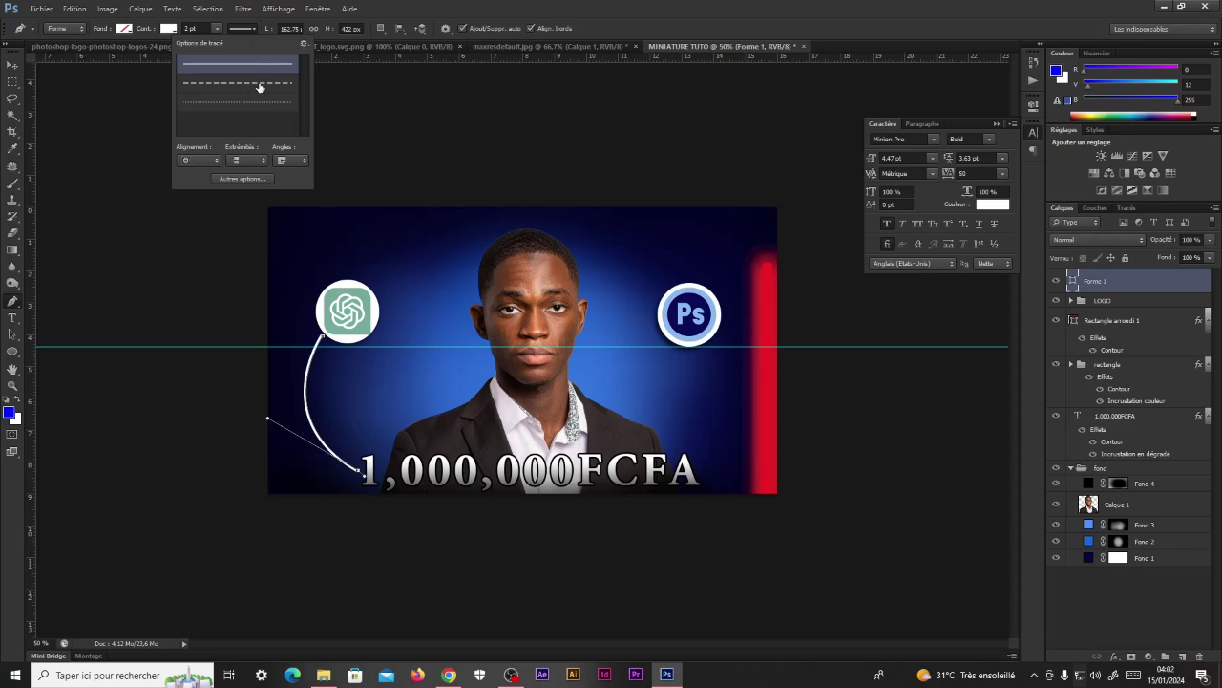
left_click(259, 87)
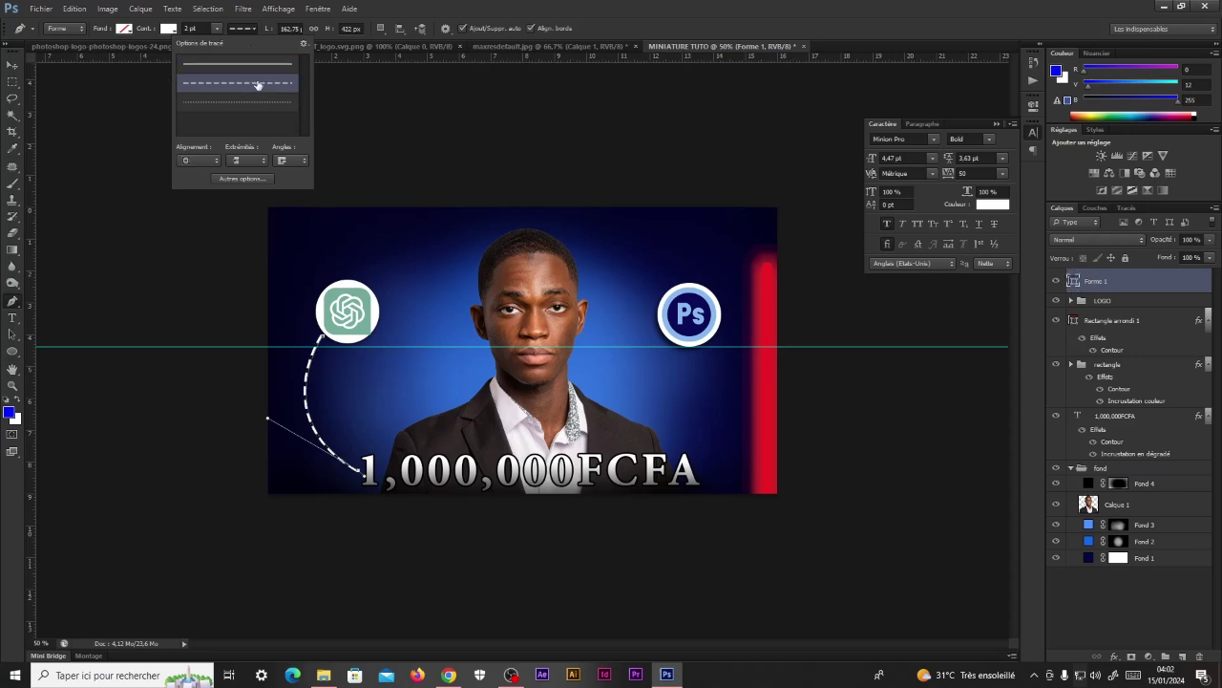
left_click(14, 66)
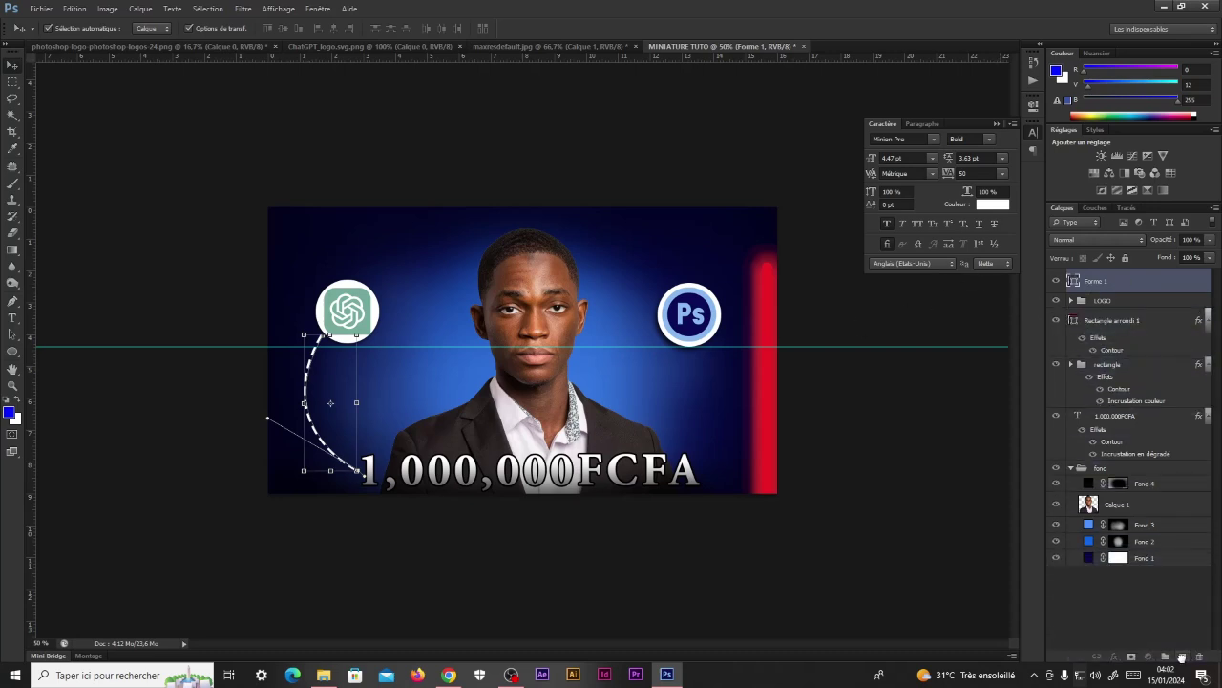
Step: Duplicate the dashed curve, mirror it horizontally, and fit it slightly rotated between the Photoshop circle and the end of the price text
left_click_drag(1182, 658, 1181, 658)
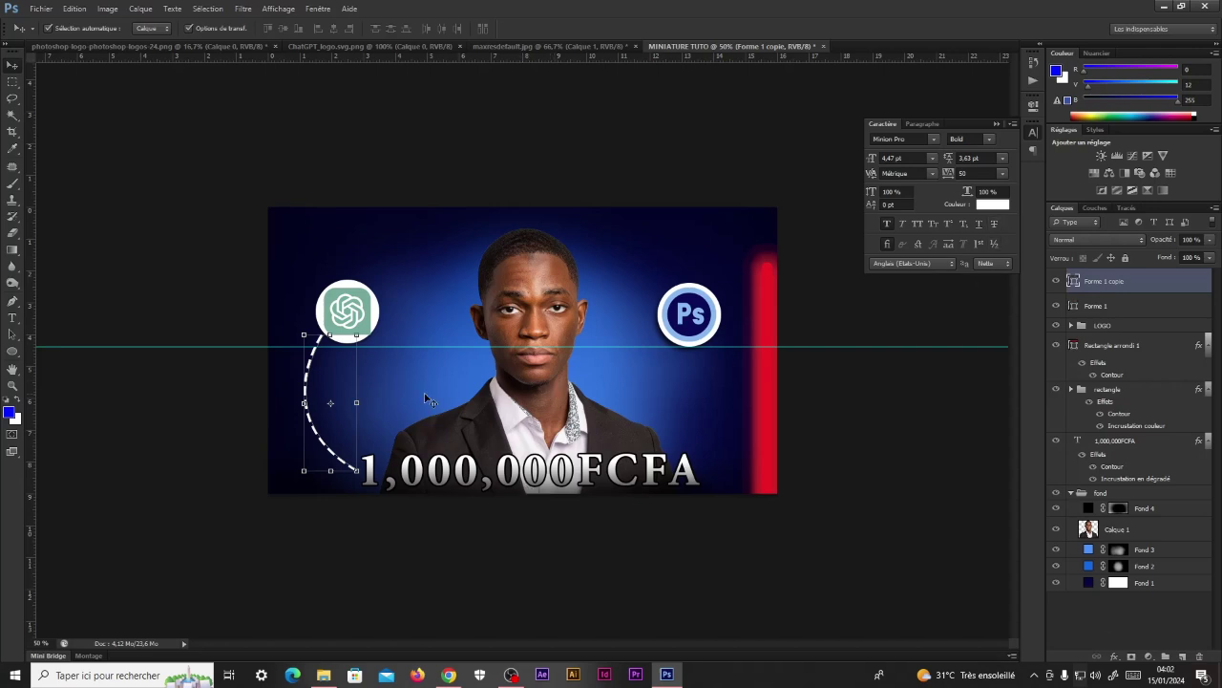
key("ctrl+t")
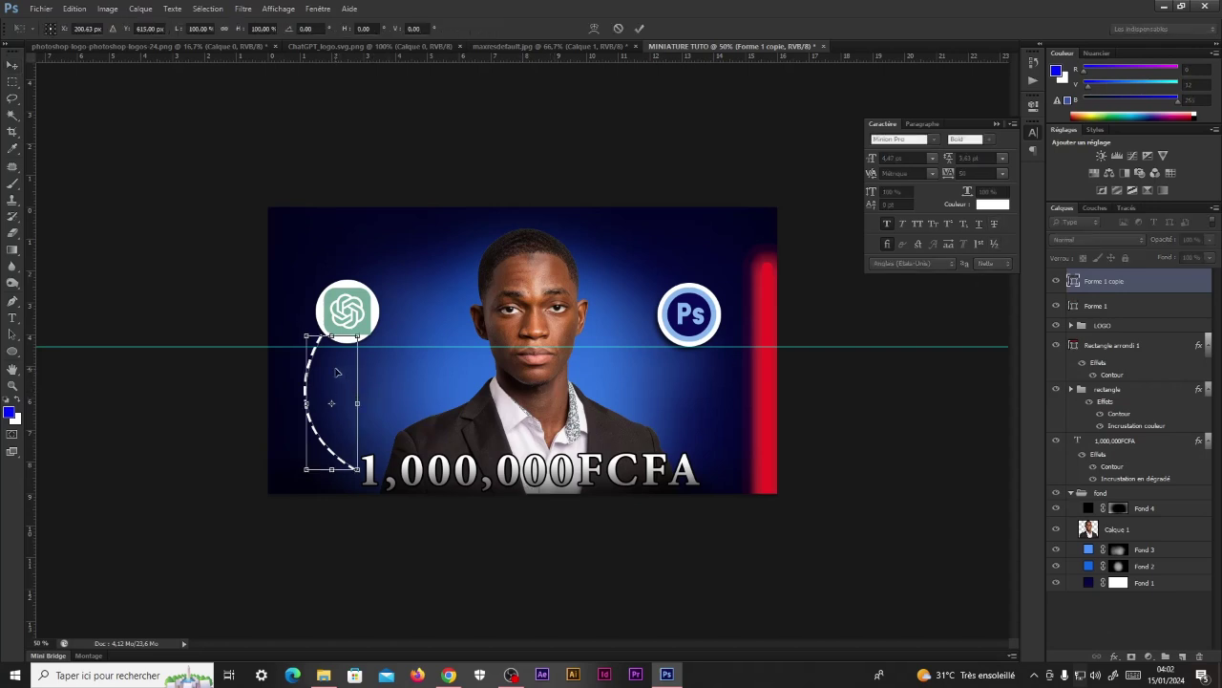
right_click(336, 371)
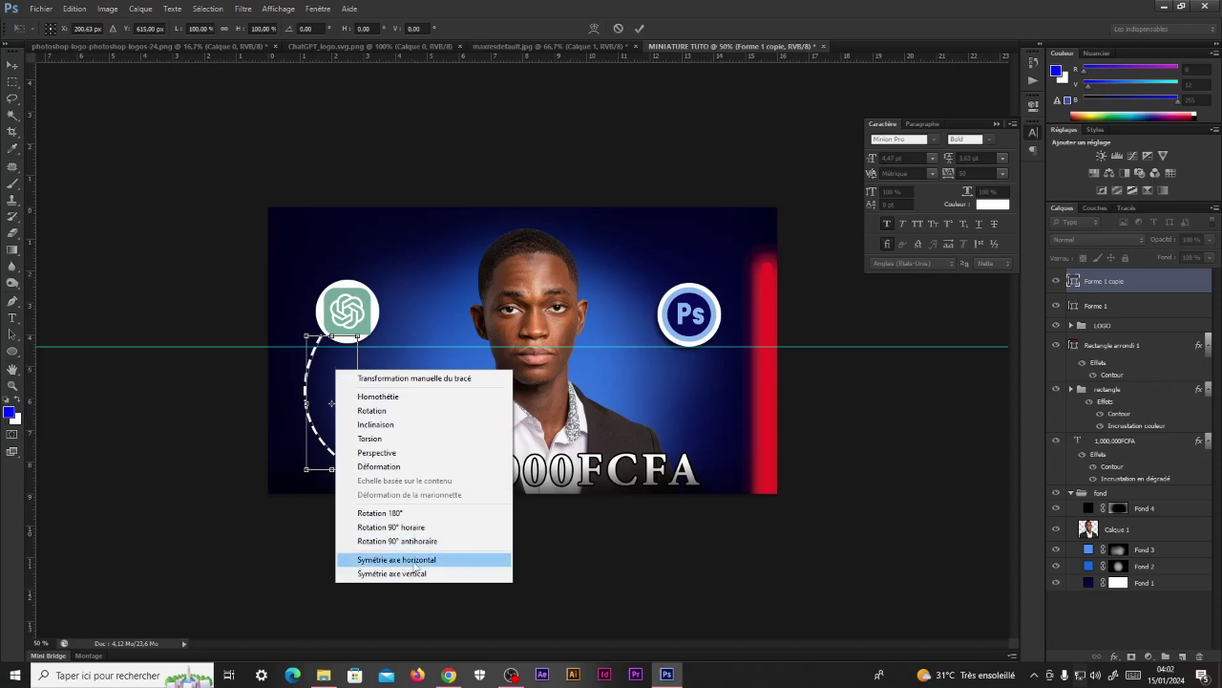
left_click(419, 562)
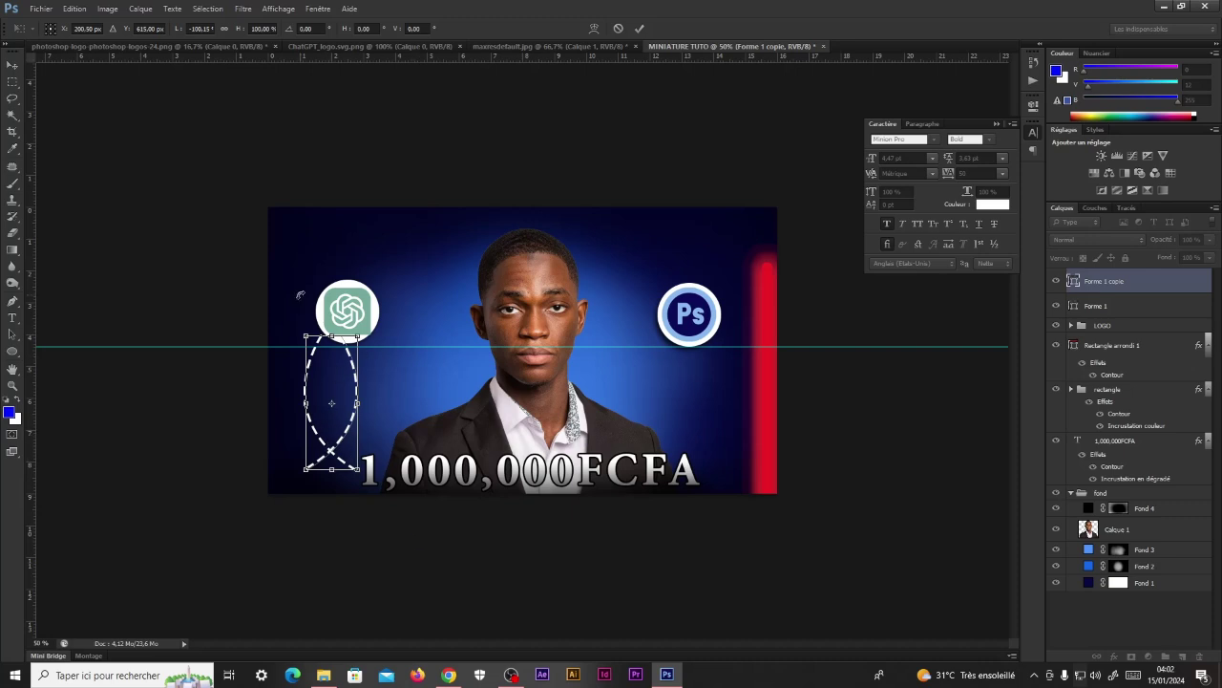
left_click_drag(340, 441, 777, 515)
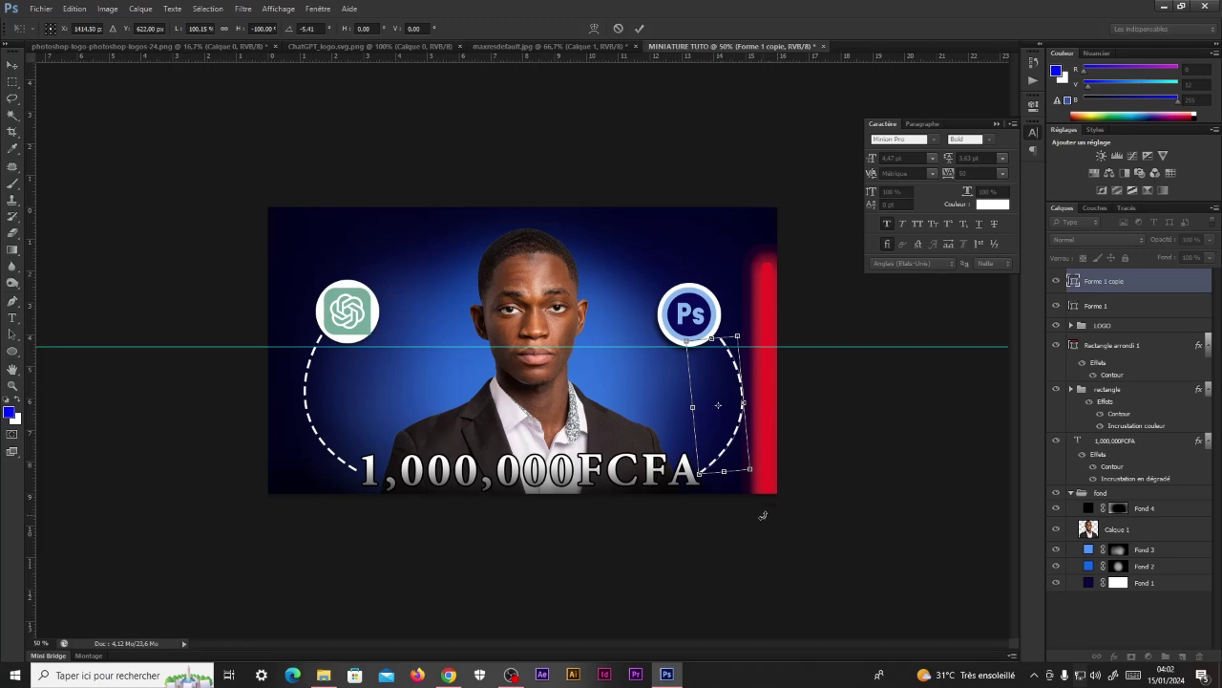
key("Return")
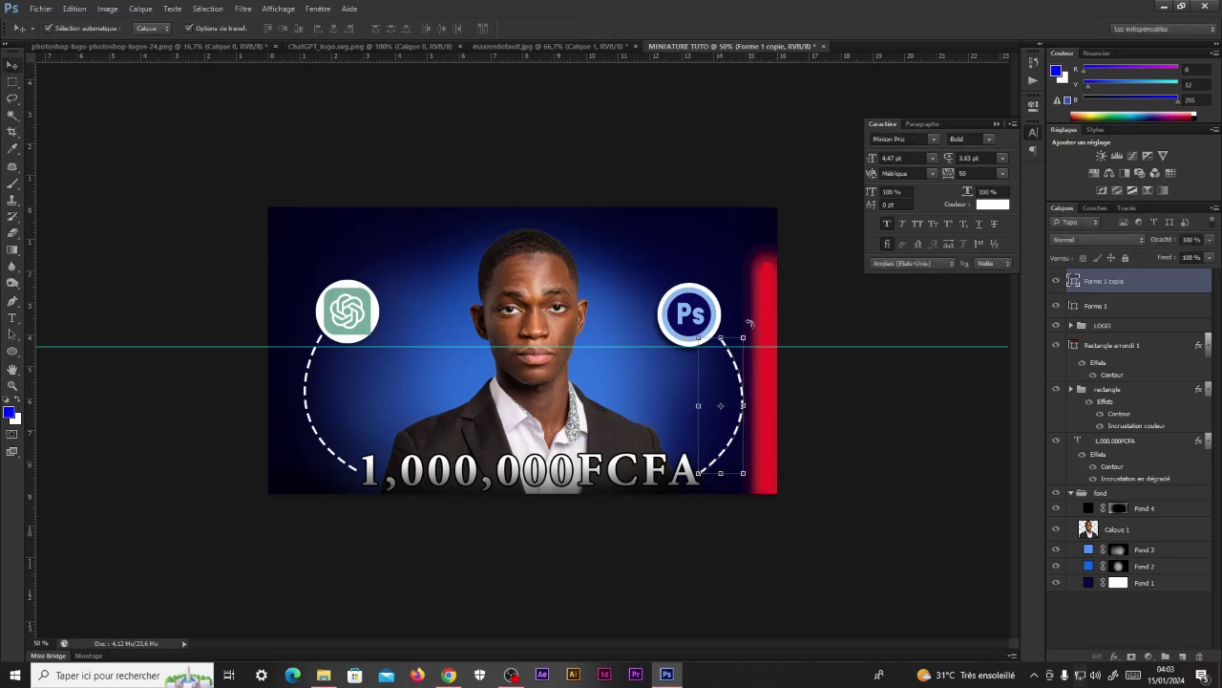
left_click(576, 164)
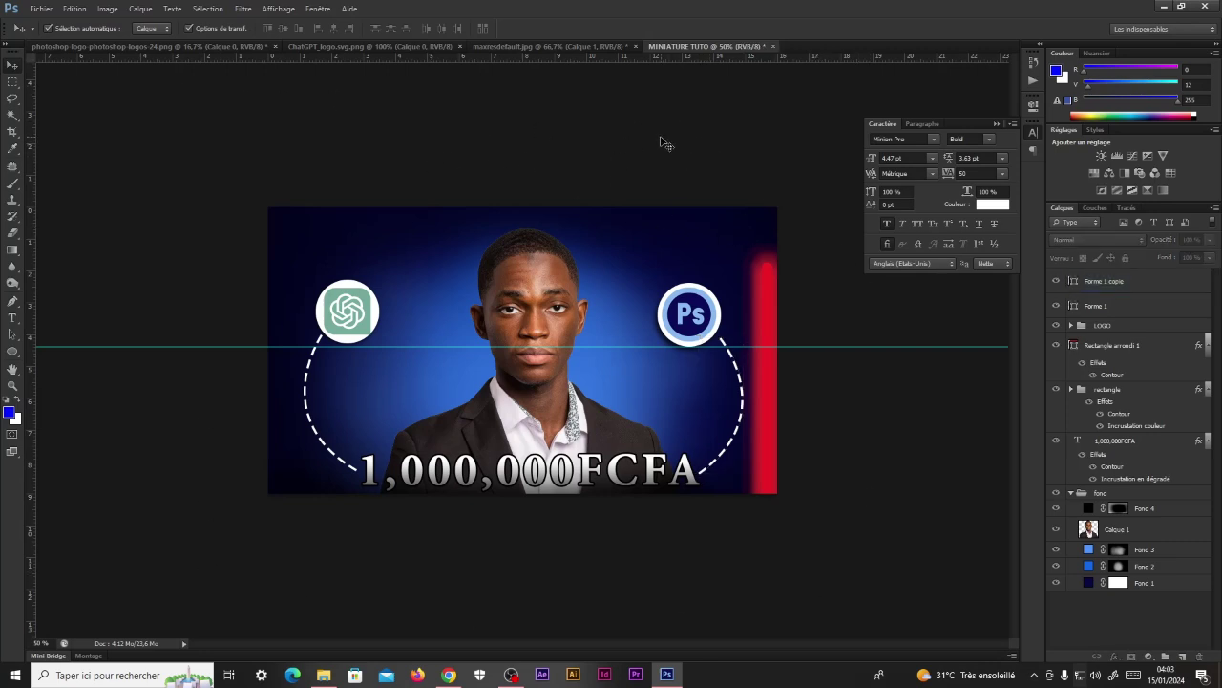
Step: Compare the design with the reference thumbnail on YouTube in Chrome, and return to Photoshop
key("ctrl+minus")
key("ctrl+plus")
left_click(450, 675)
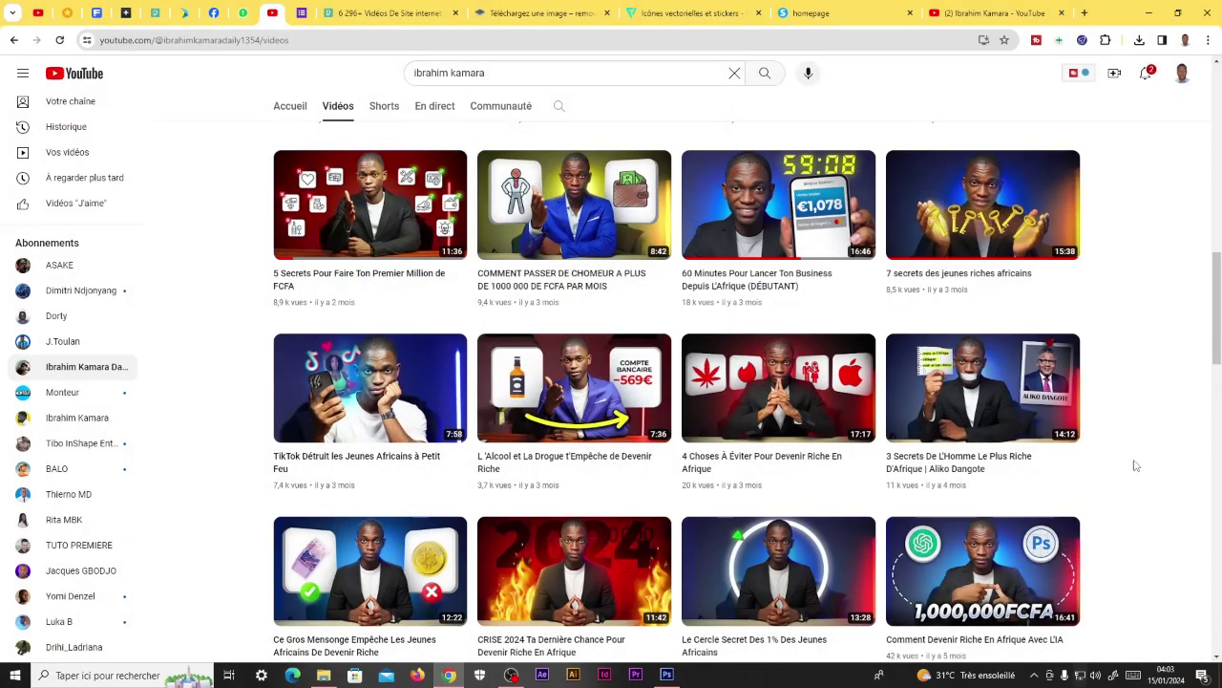
left_click(1149, 12)
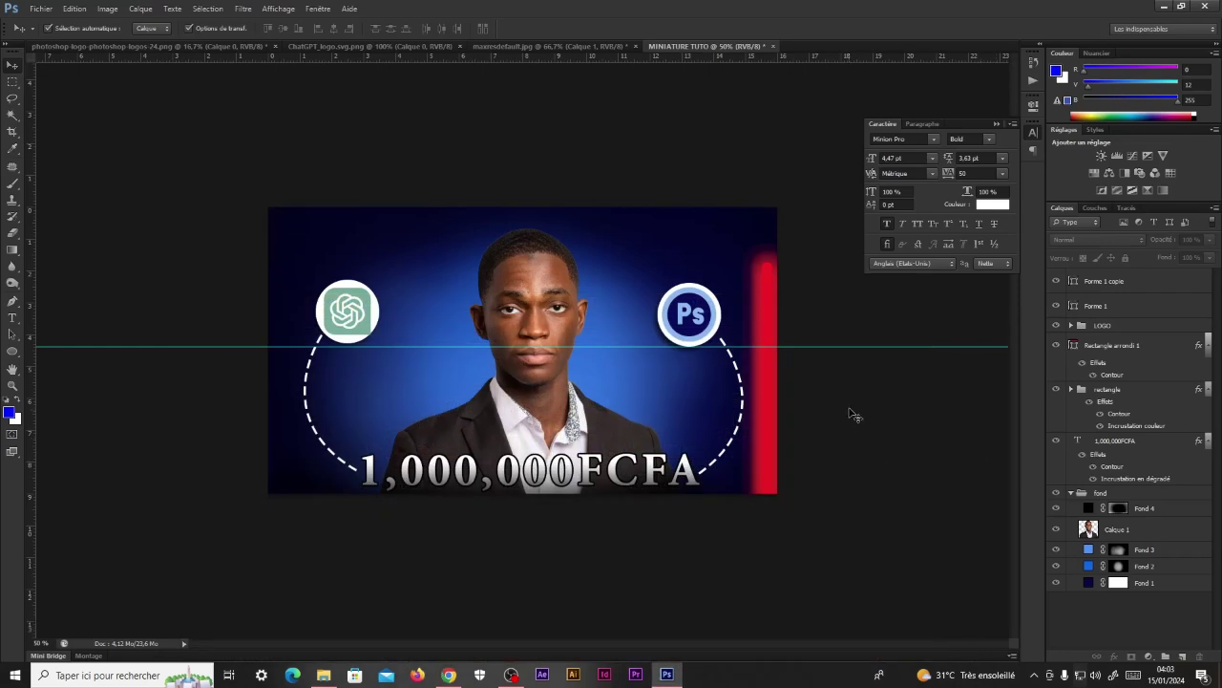
Step: Group the two dashed curve layers and name the group "forme"
key("b")
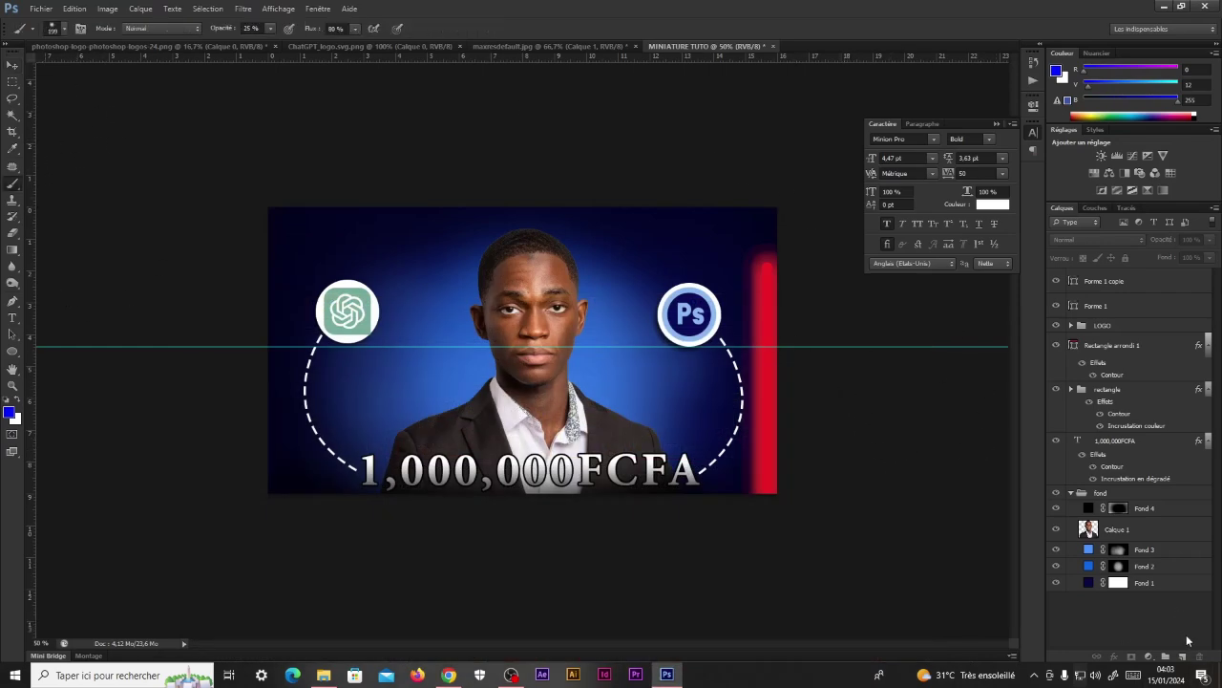
left_click(1146, 283)
left_click(1134, 307, "shift")
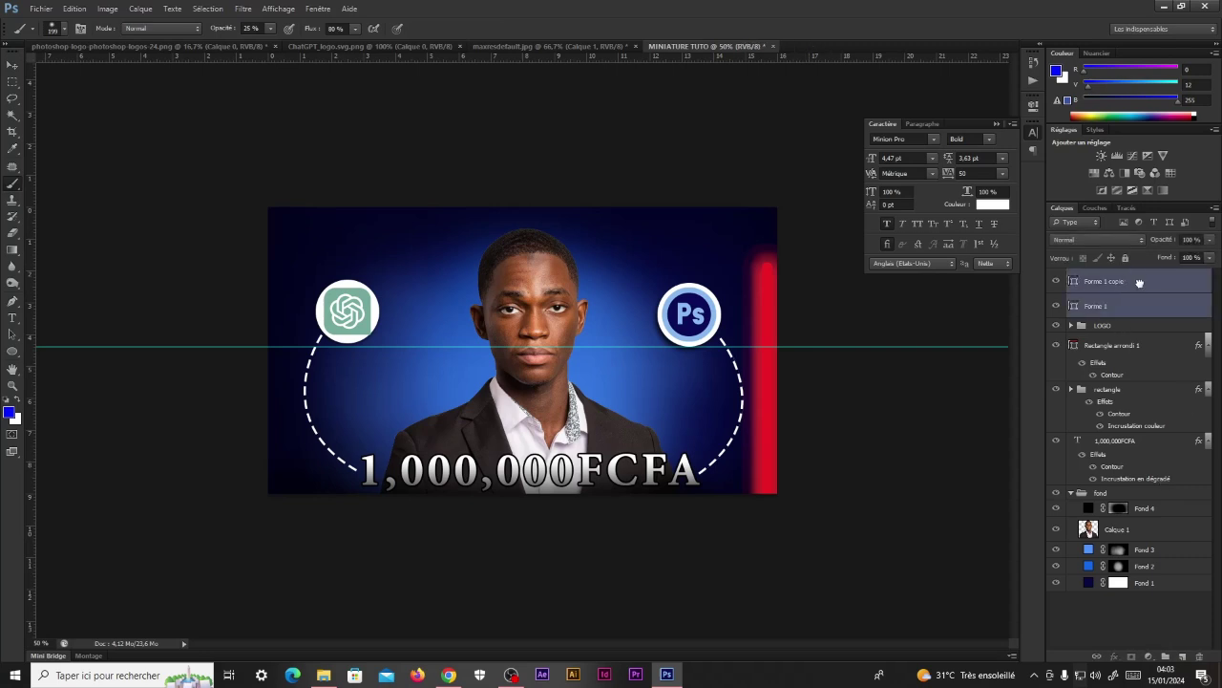
key("ctrl+g")
double_click(1107, 276)
type("f")
key("Return")
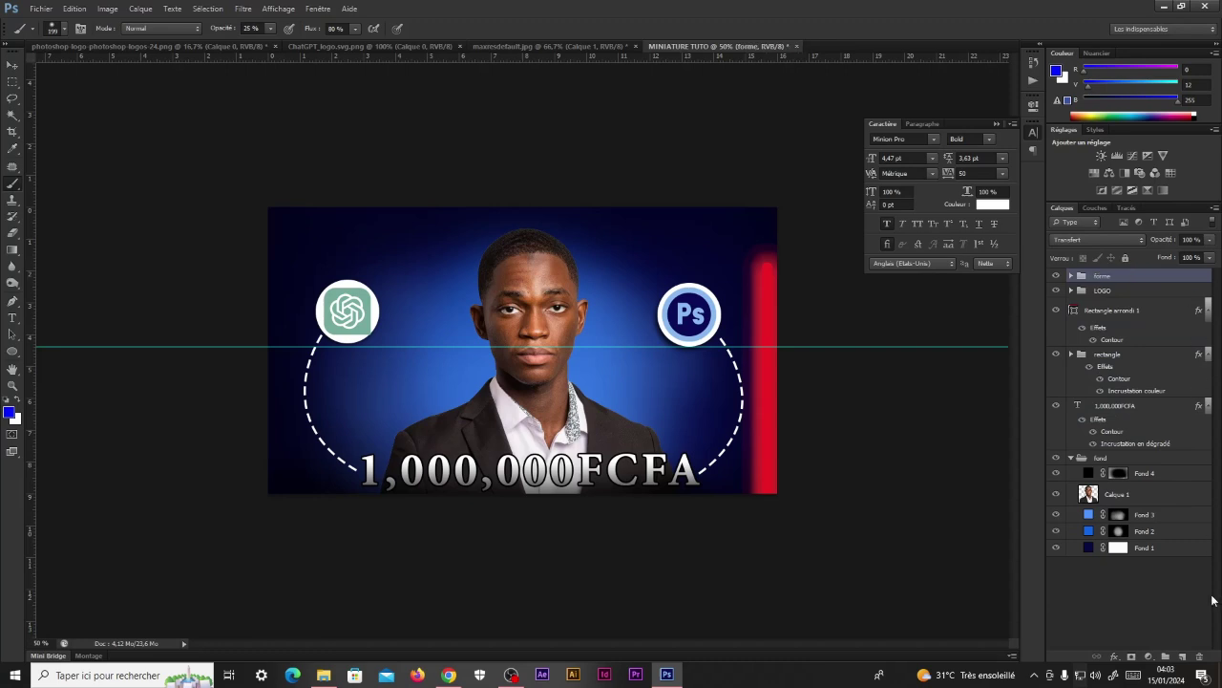
Step: Create a new group named "lumière" and place it directly above the "fond" group
left_click(1166, 657)
double_click(1102, 275)
type("form")
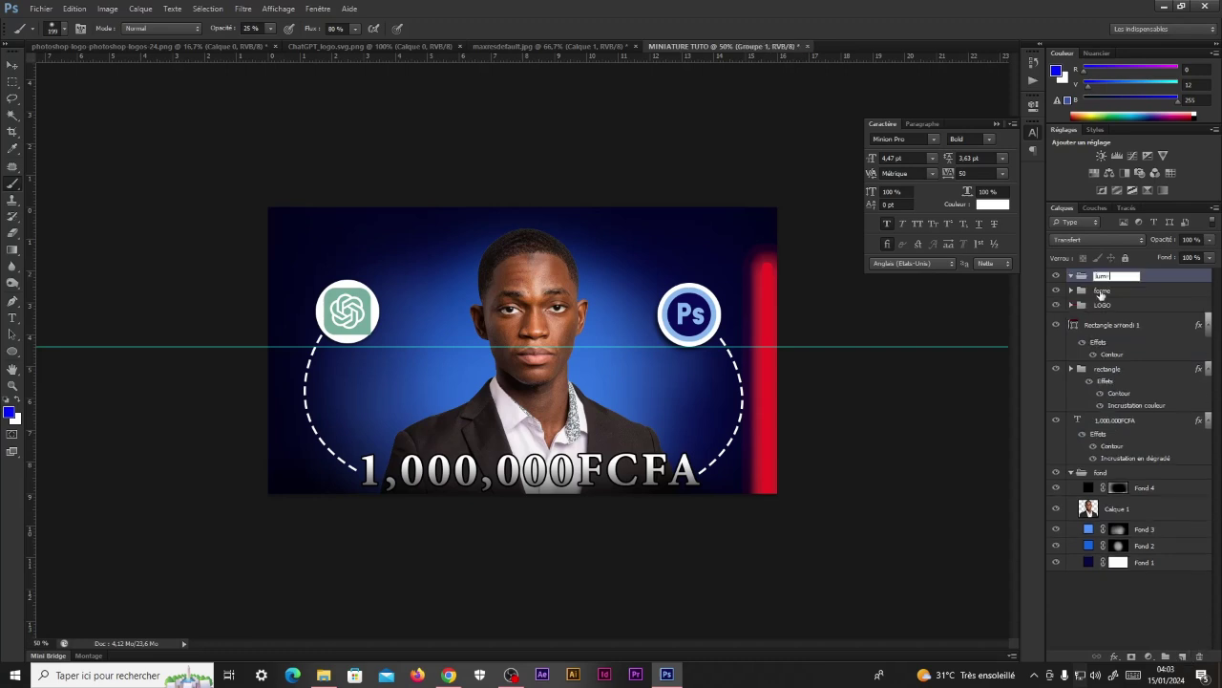
type("ère")
key("Return")
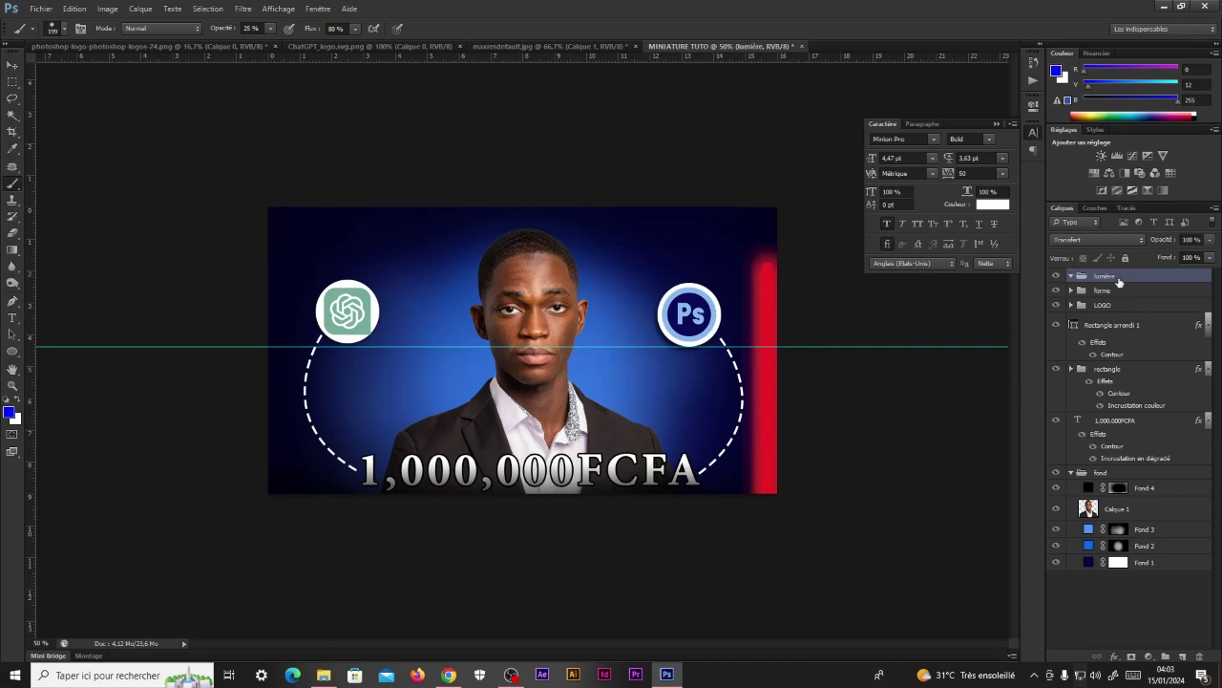
left_click_drag(1119, 280, 1143, 457)
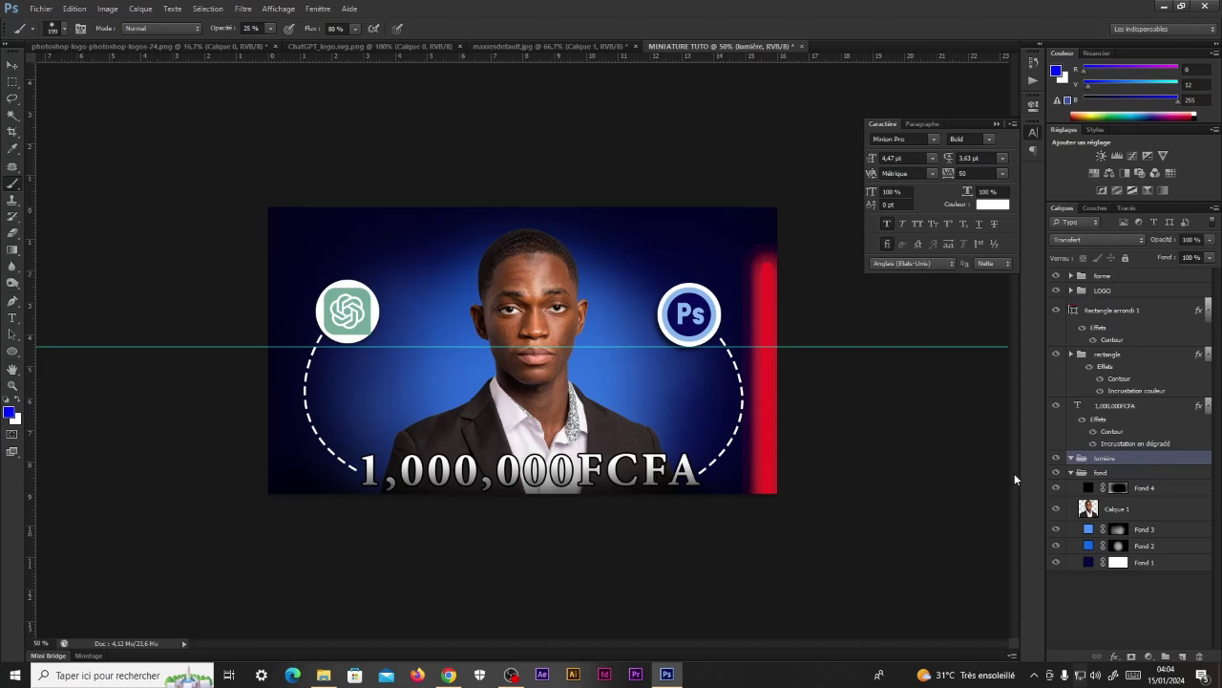
Step: Add a new layer inside the "lumière" group and set the foreground colour to red ff272f, starting from the neon bar's red
left_click(1181, 656)
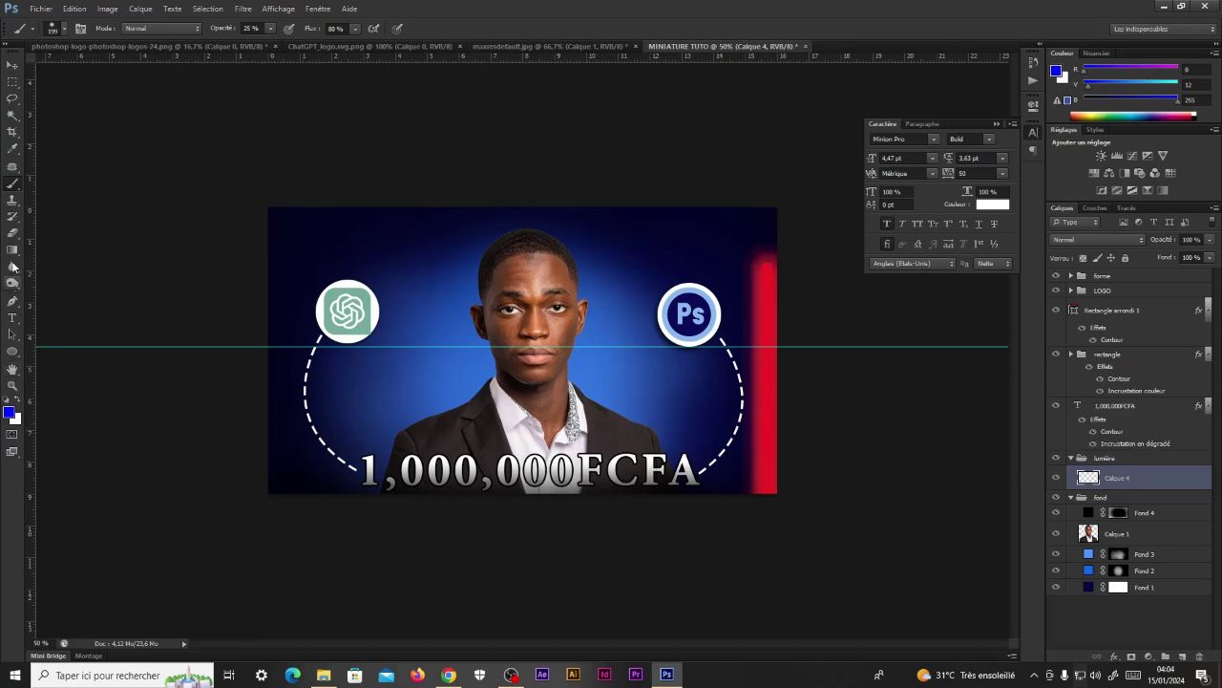
left_click(11, 413)
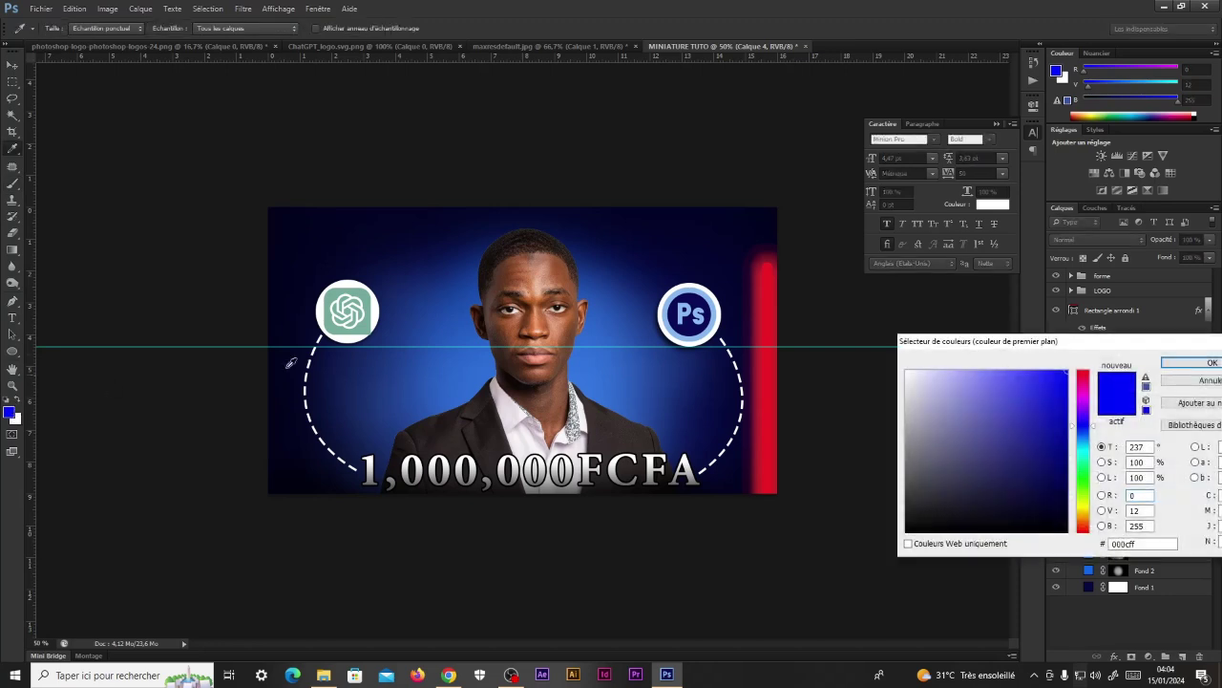
left_click(767, 319)
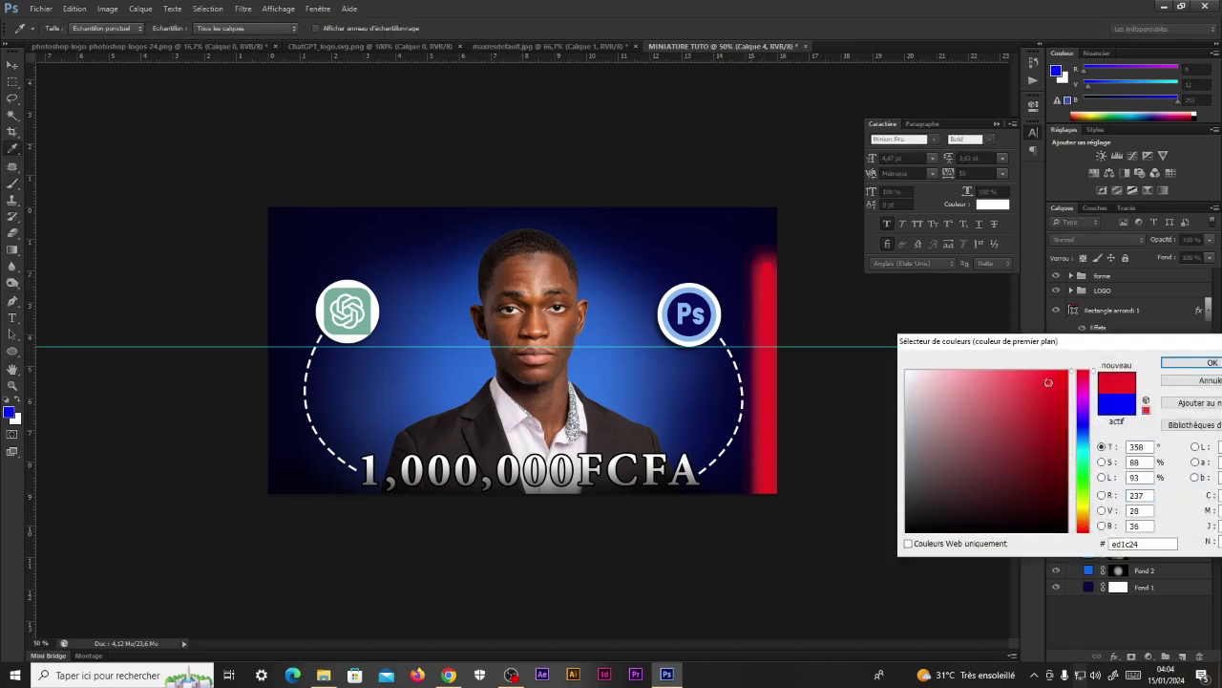
left_click_drag(1047, 382, 1043, 369)
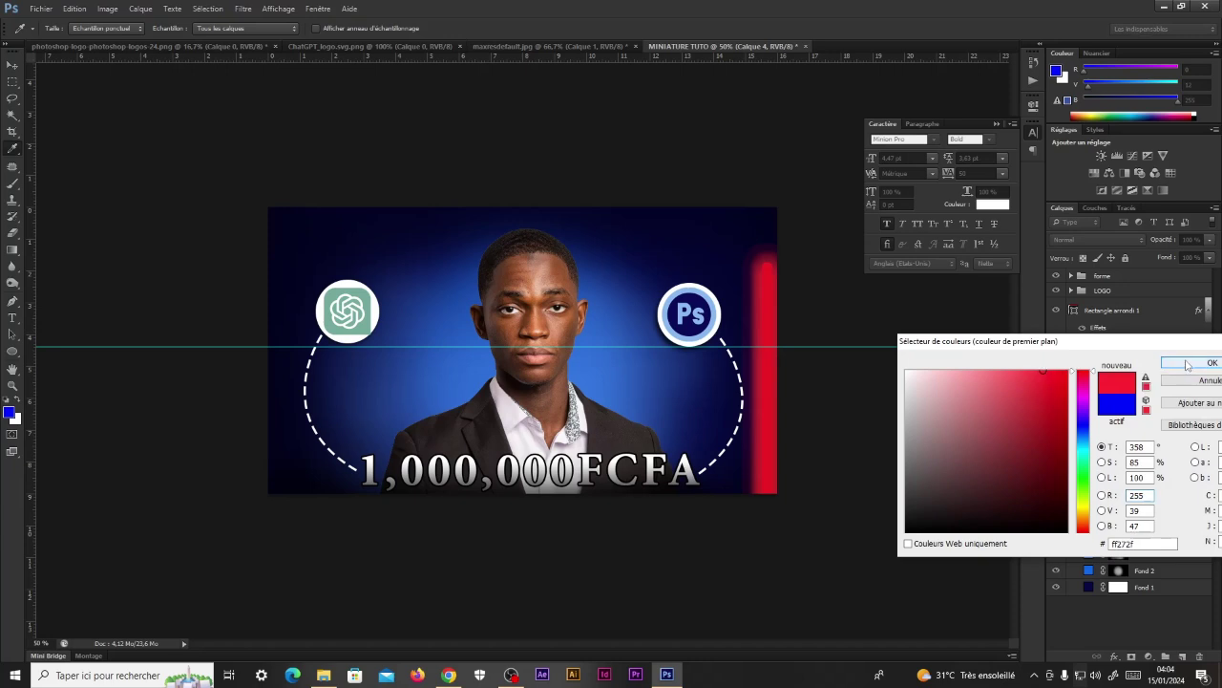
left_click(1187, 364)
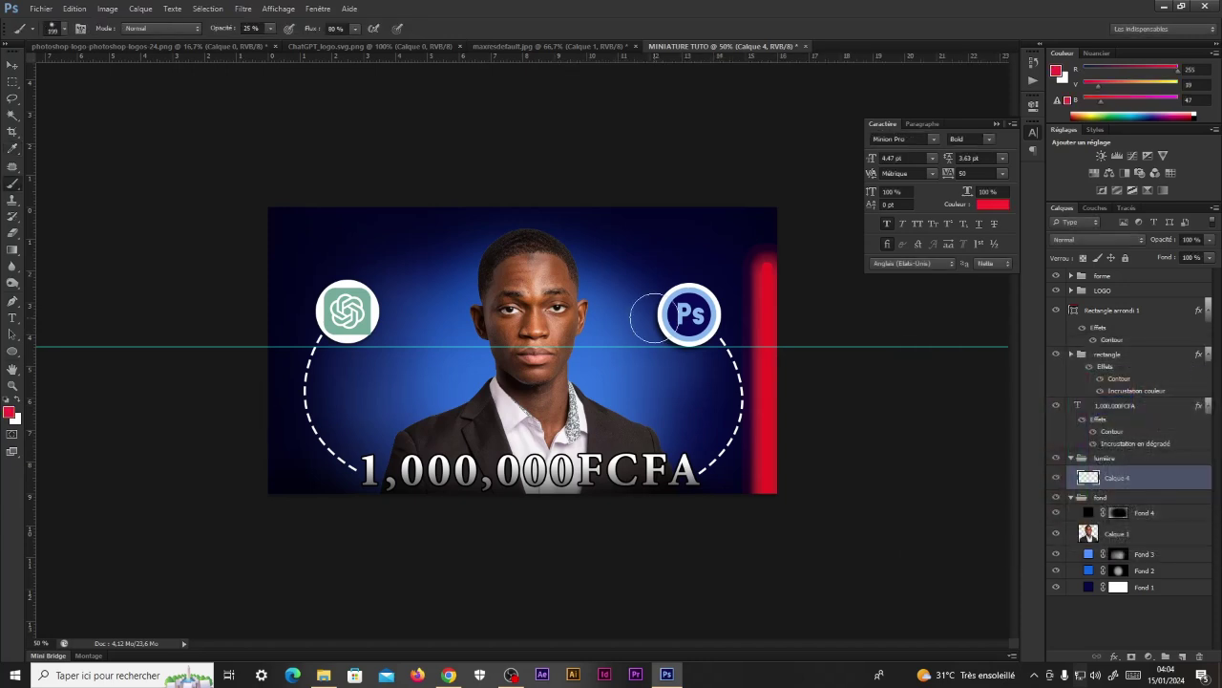
Step: Brush a soft red glow beside the neon bar at 15% opacity and 75% flow, with the layer's fill at 58%
left_click_drag(650, 317, 640, 273)
left_click(250, 28)
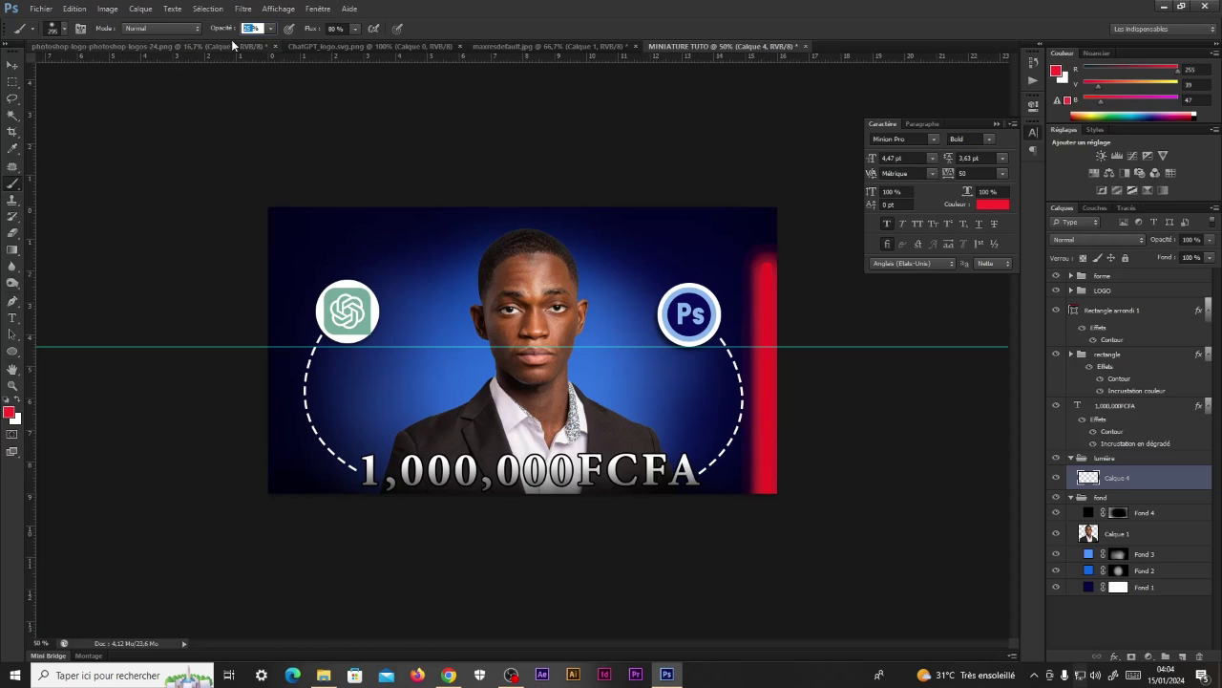
type("15")
key("Tab")
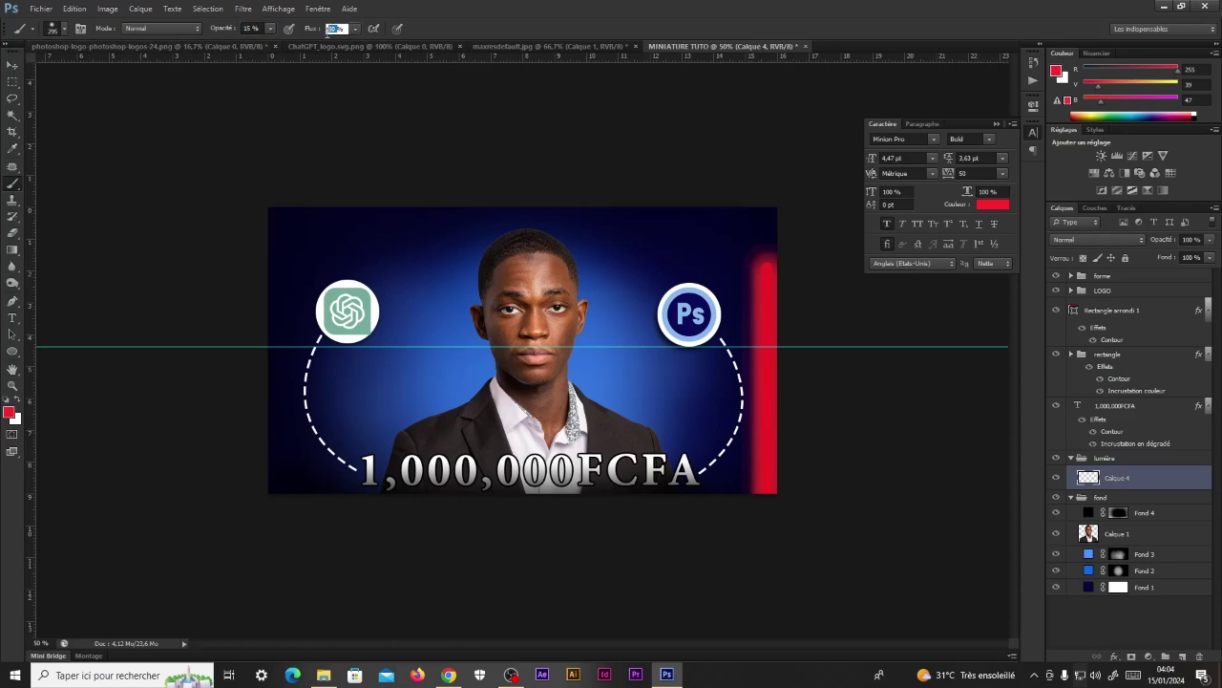
type("75")
mouse_move(735, 347)
left_mouse_down()
mouse_move(737, 311)
mouse_move(757, 414)
mouse_move(761, 365)
mouse_move(742, 302)
mouse_move(747, 330)
mouse_move(751, 307)
mouse_move(736, 393)
mouse_move(764, 473)
mouse_move(724, 432)
mouse_move(754, 263)
left_mouse_up()
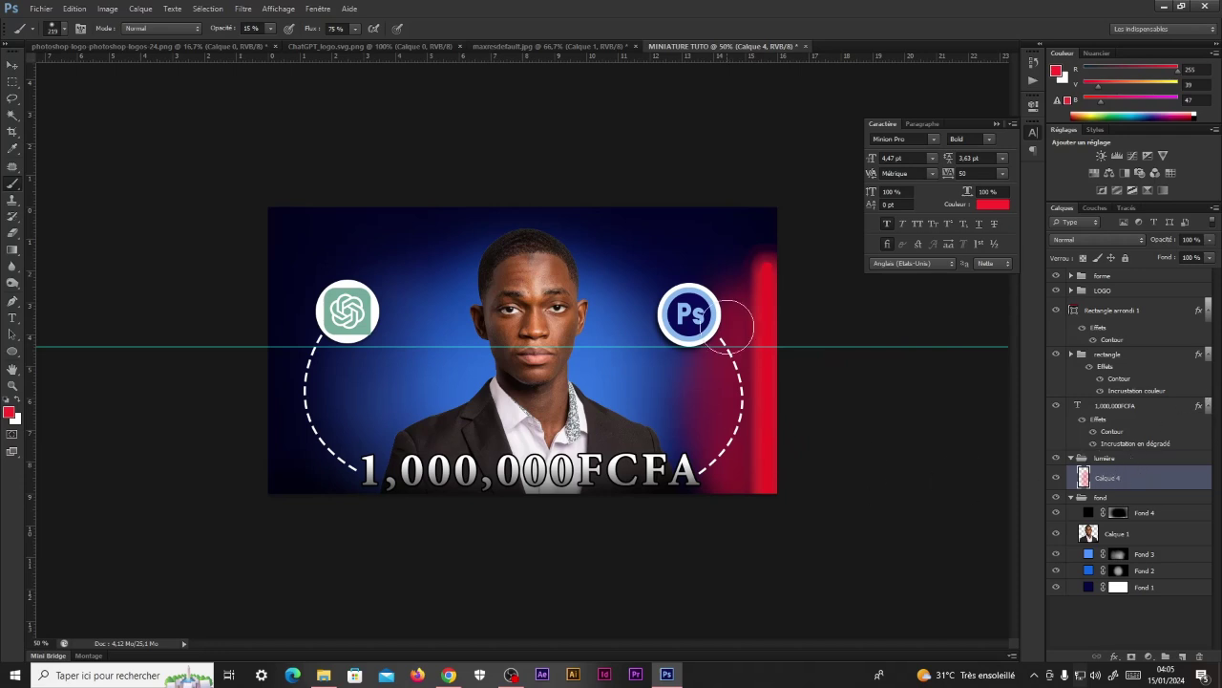
left_click_drag(1214, 258, 1184, 275)
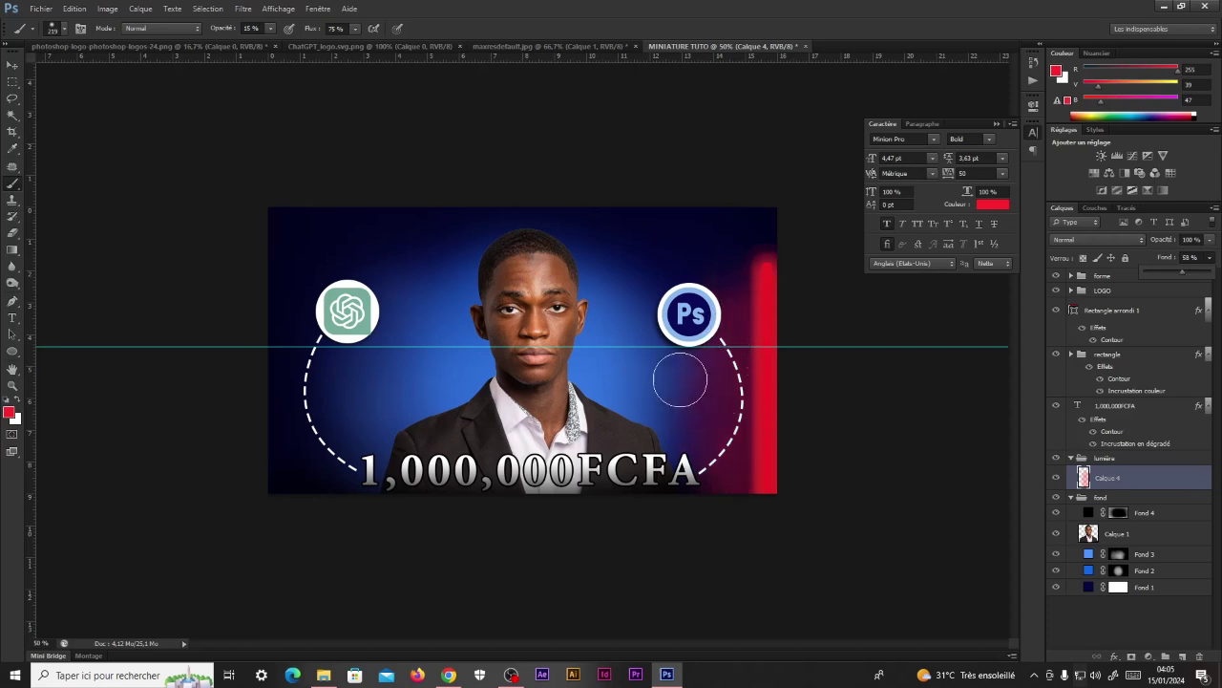
left_click(680, 379)
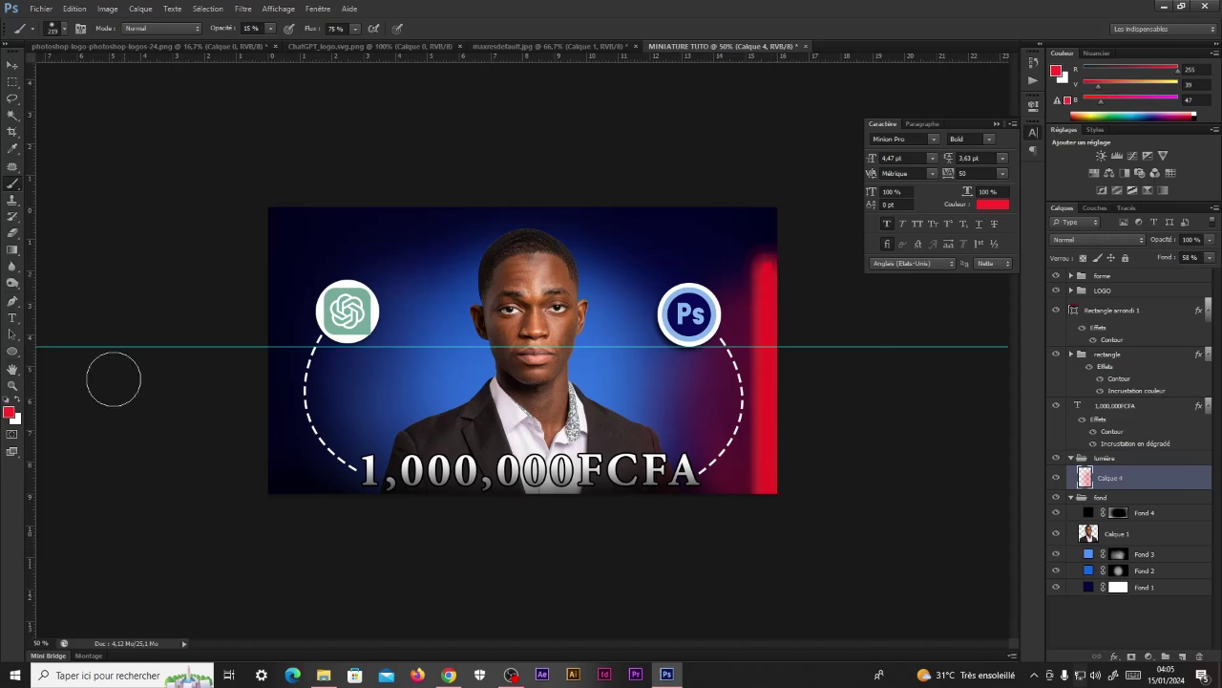
Step: Sample blue 1d48a1 from the background as the foreground colour and brush a soft glow along the canvas's left edge
left_click(20, 402)
left_click(10, 413)
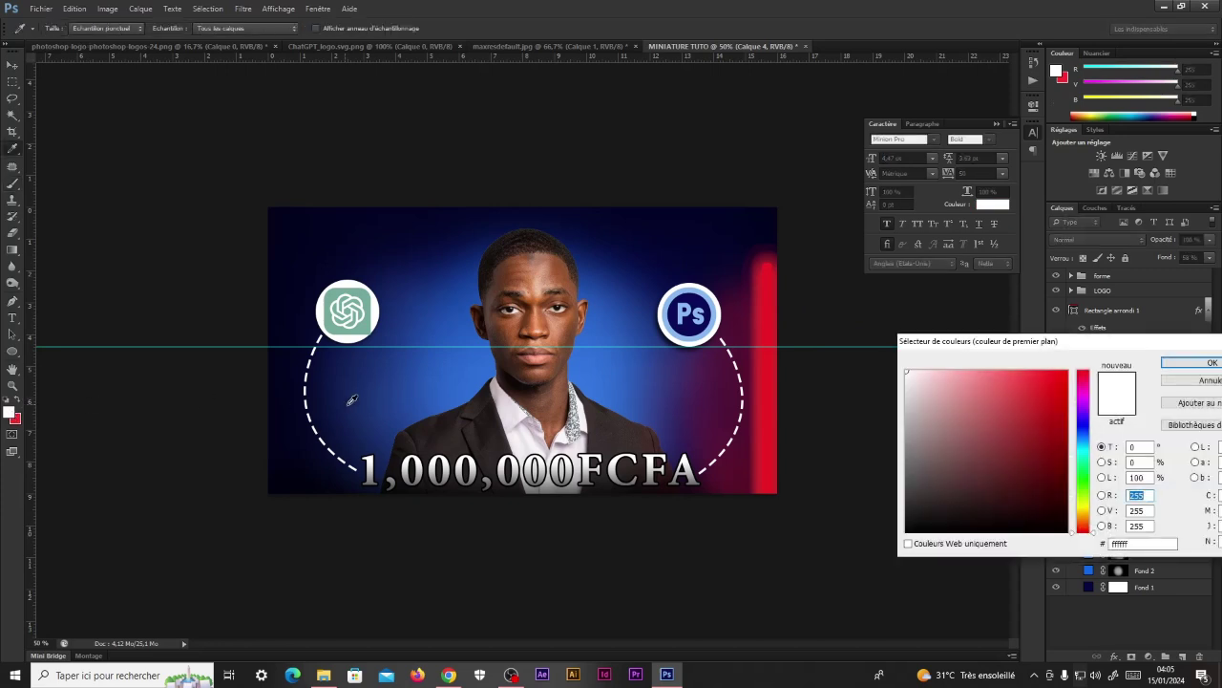
left_click(430, 319)
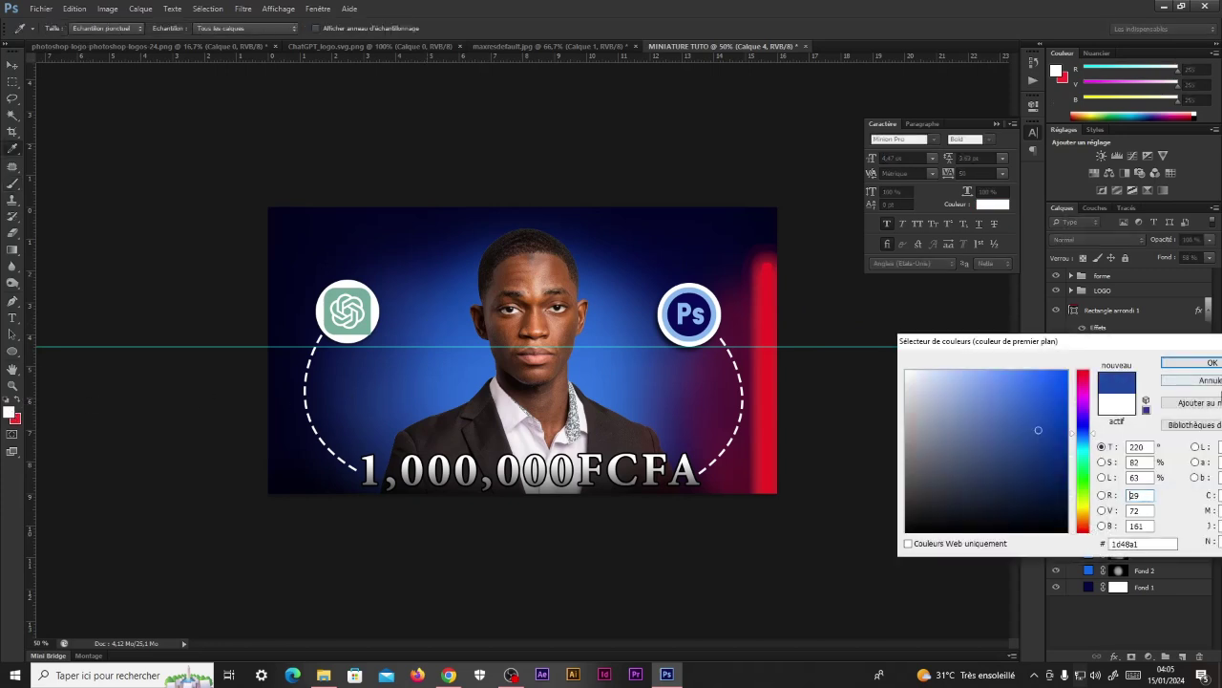
left_click(1208, 363)
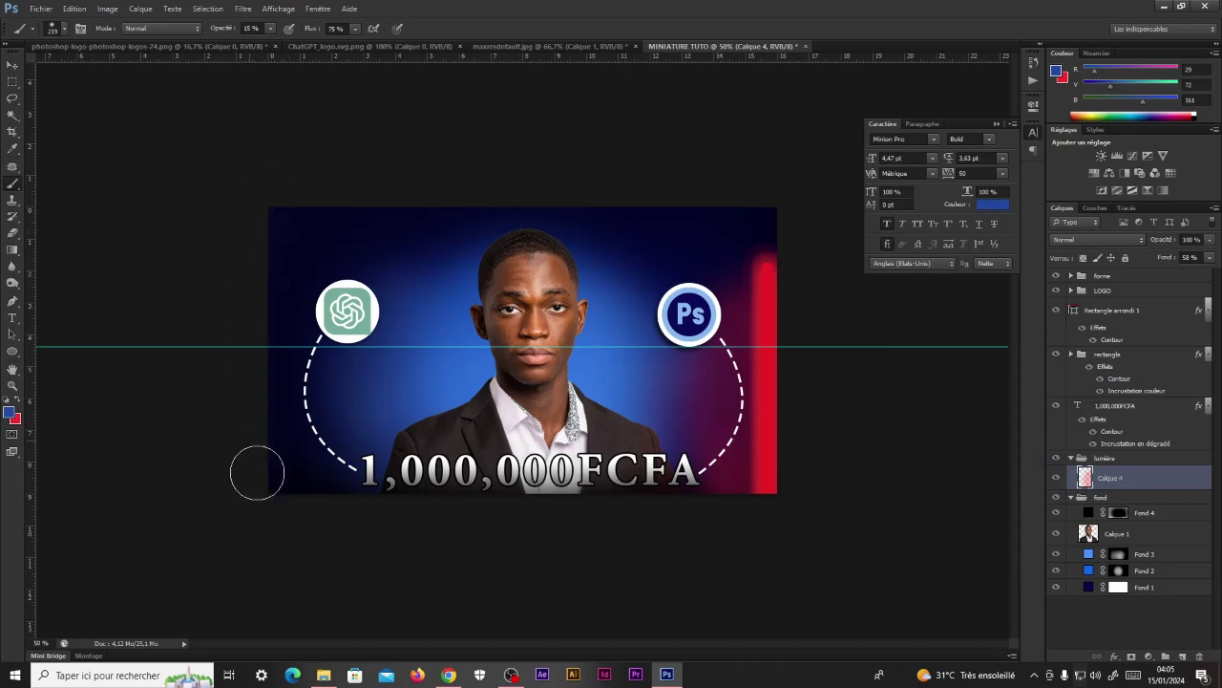
left_click_drag(257, 472, 267, 507)
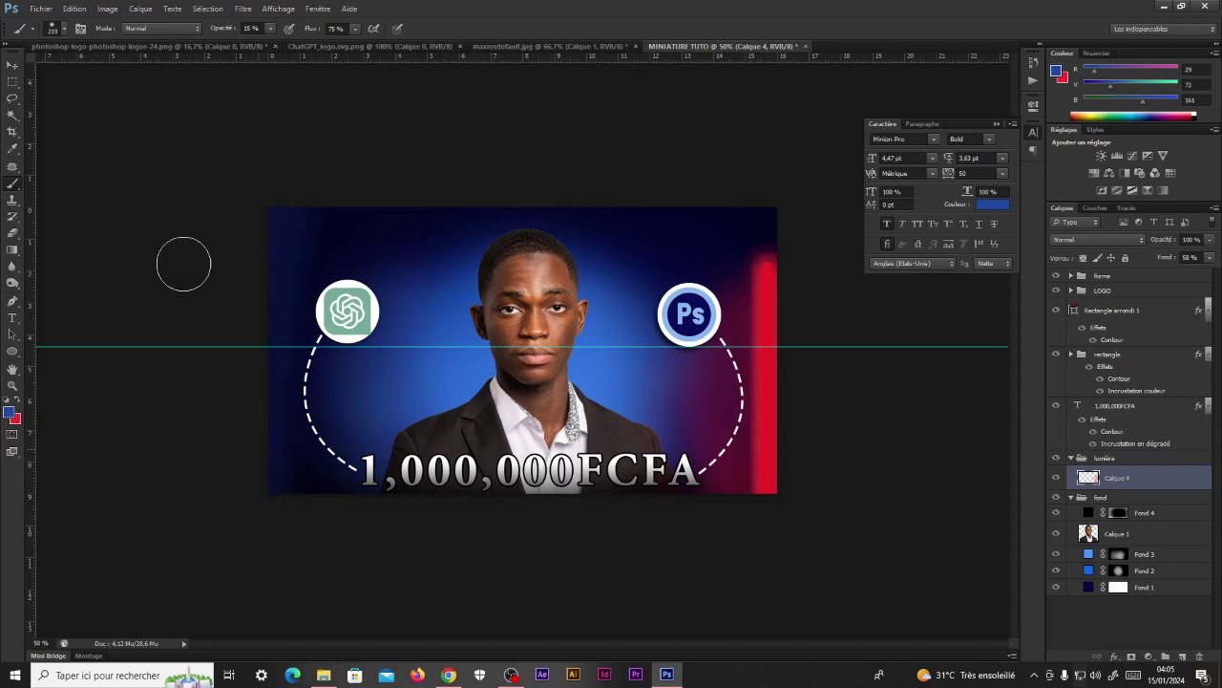
Step: Sample the lighter blue 5189fd as the foreground colour and brighten the glow at the canvas's left edge with a smaller brush
left_click(10, 413)
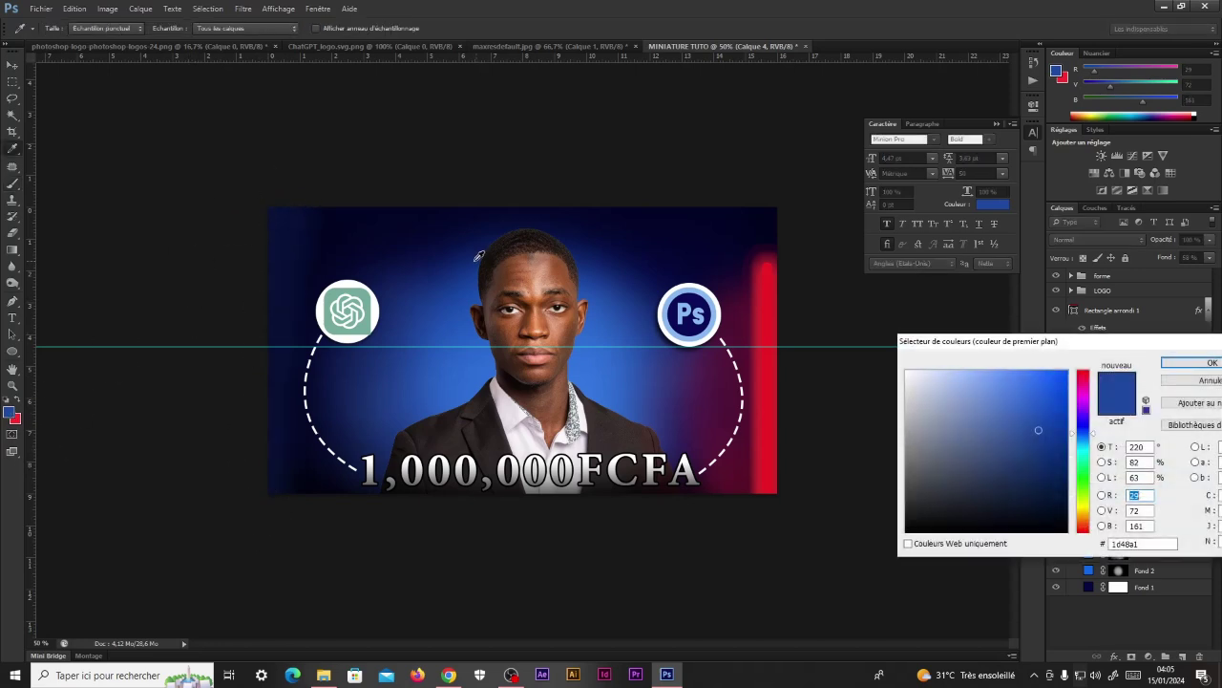
left_click(430, 250)
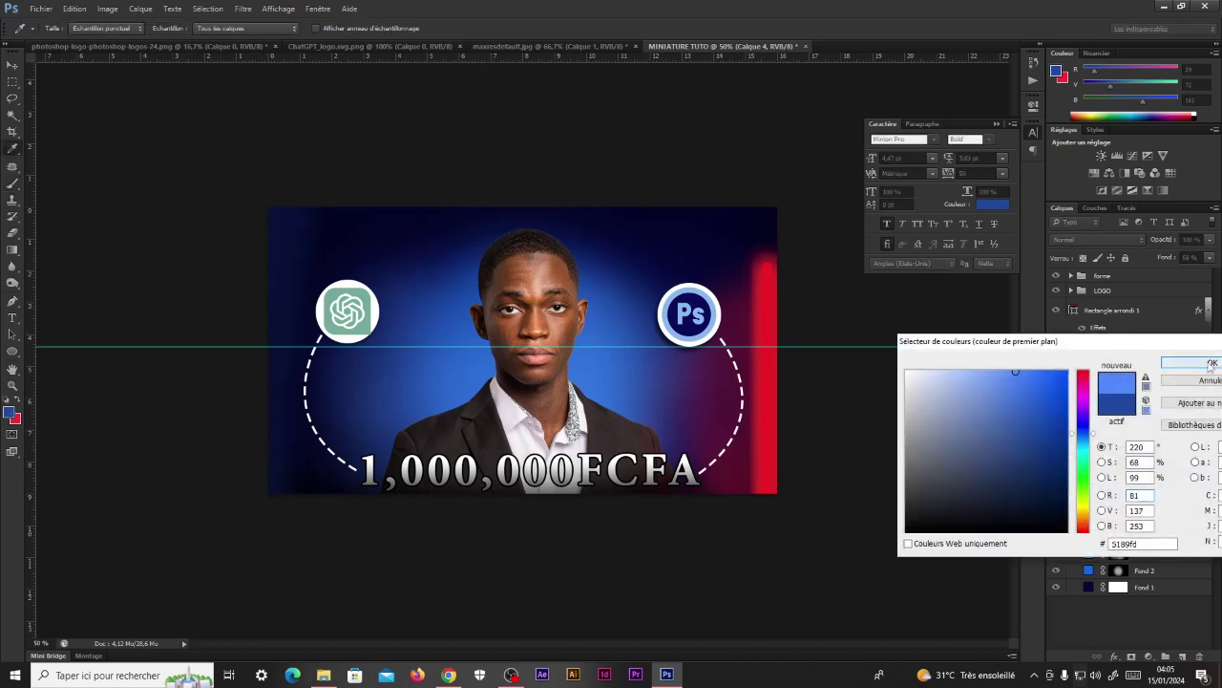
key("Return")
left_click_drag(431, 268, 418, 269)
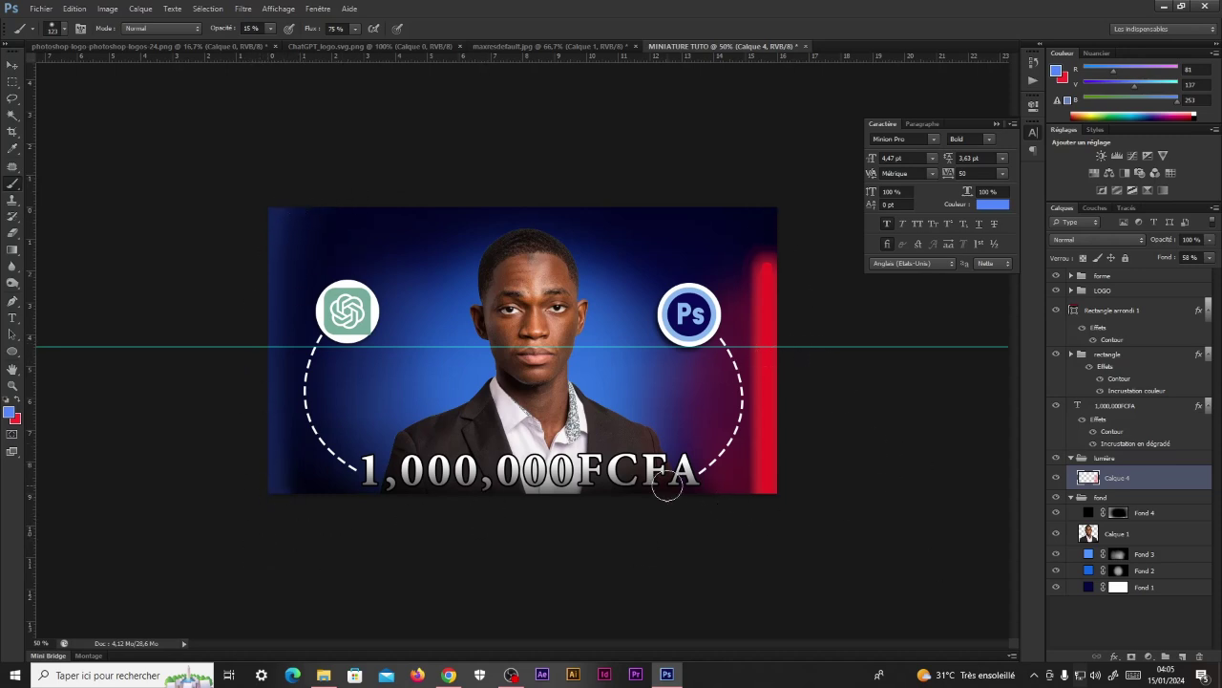
Step: Swap back to the red colour and brush more red light around the upper-right corner of the canvas, above the neon bar
key("x")
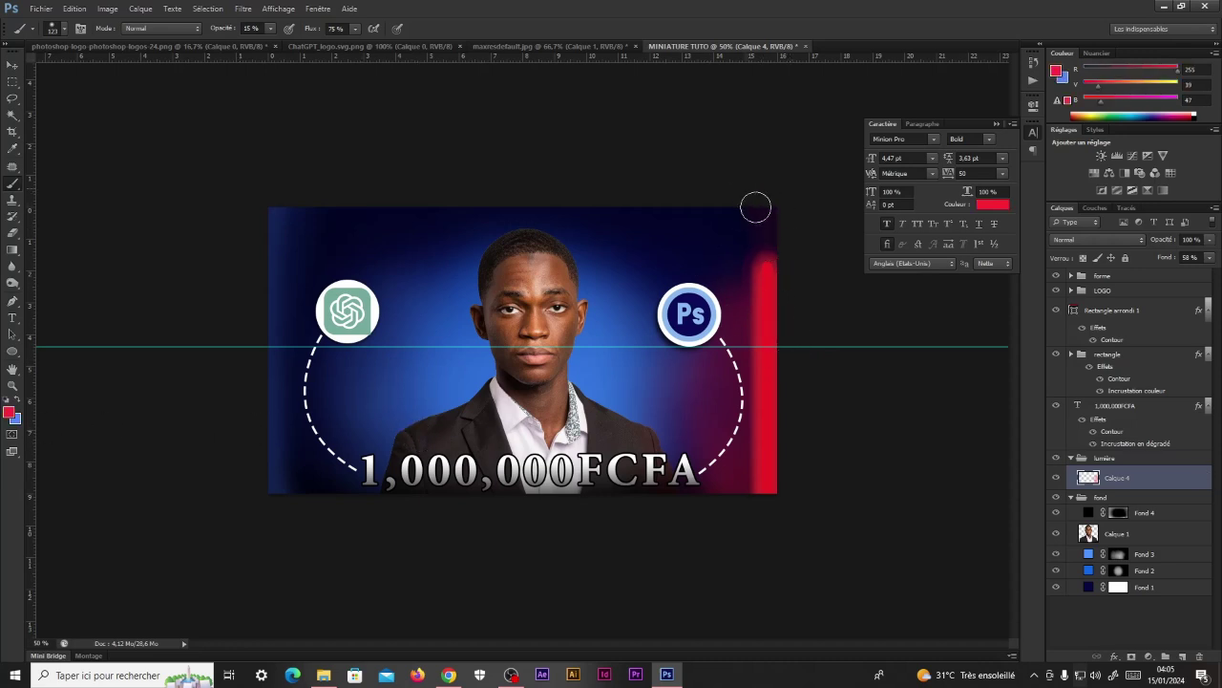
key("1")
key("1")
left_click_drag(753, 203, 778, 316)
key("bracketright")
key("bracketright")
key("bracketright")
key("v")
left_click(837, 319)
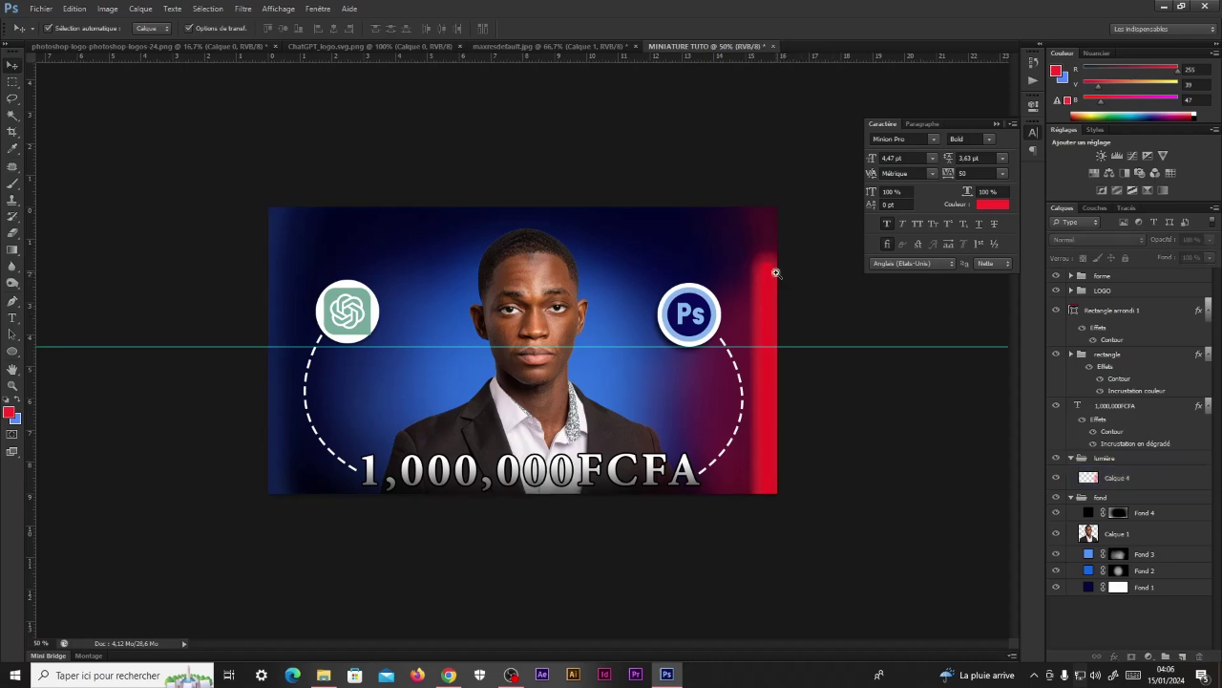
Step: Duplicate the "Rectangle arrondi 1 copie 3" layer in the "rectangle" group and enlarge the copy to about 176% width and 114% height
key("ctrl+plus")
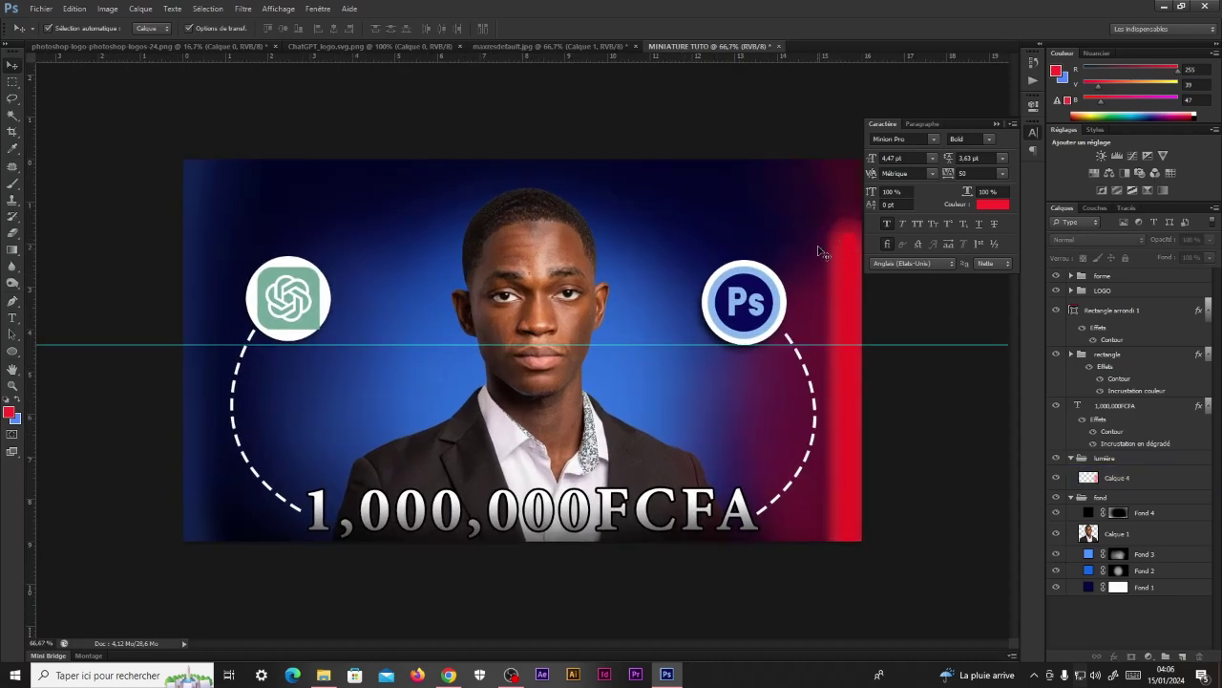
key("ctrl+minus")
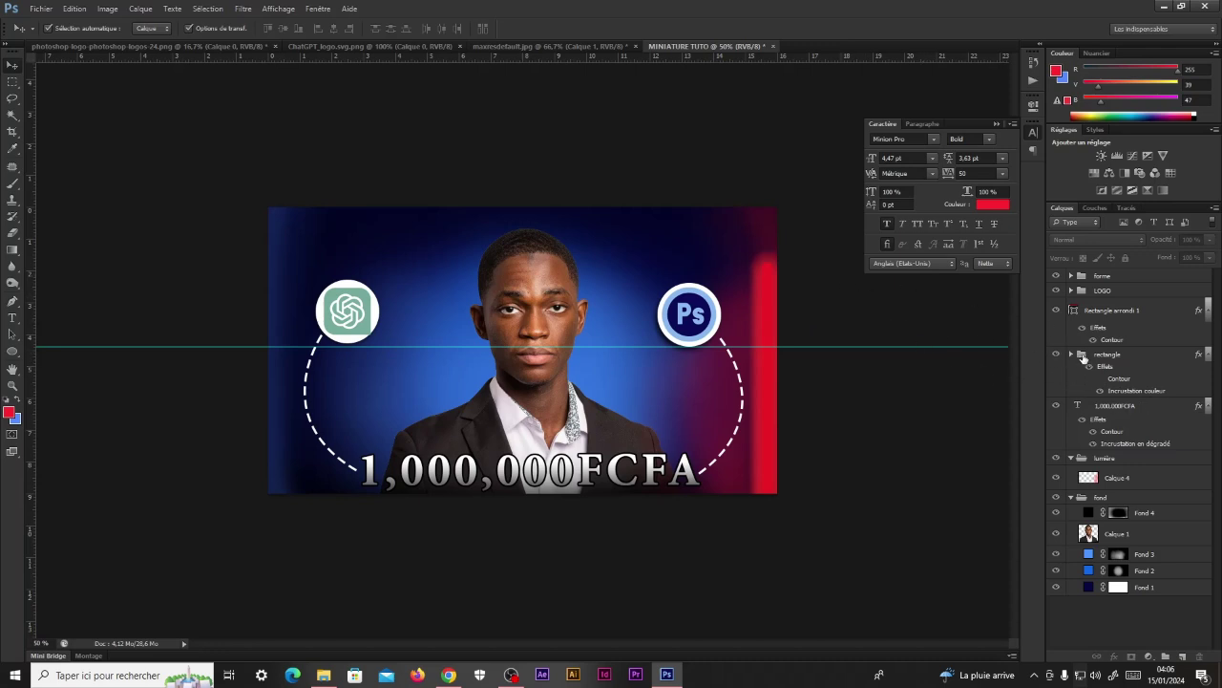
left_click(1071, 354)
left_click(1157, 423)
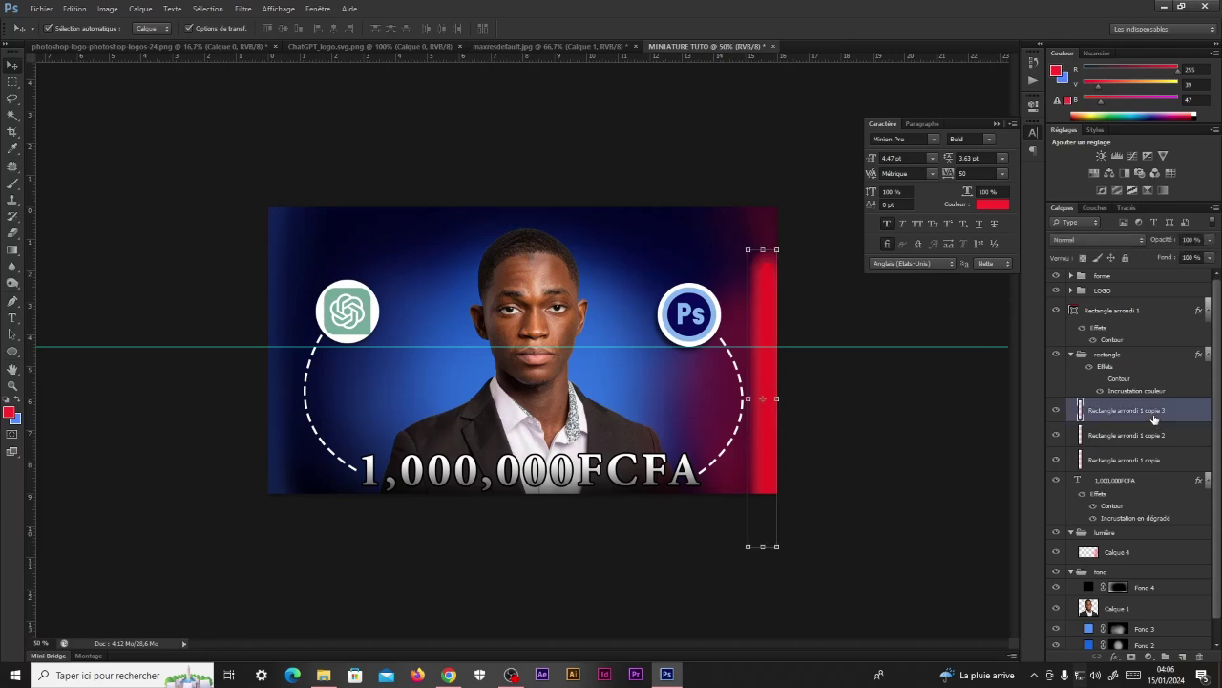
left_click_drag(1122, 421, 1137, 410)
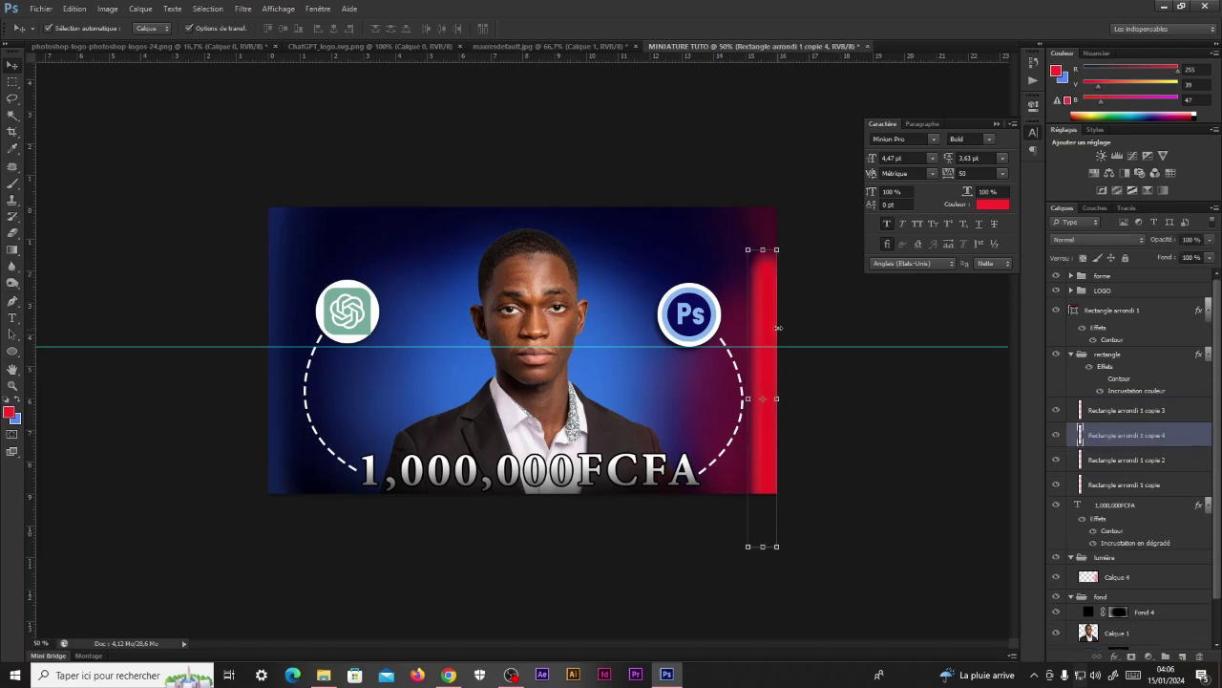
left_click_drag(748, 252, 745, 229)
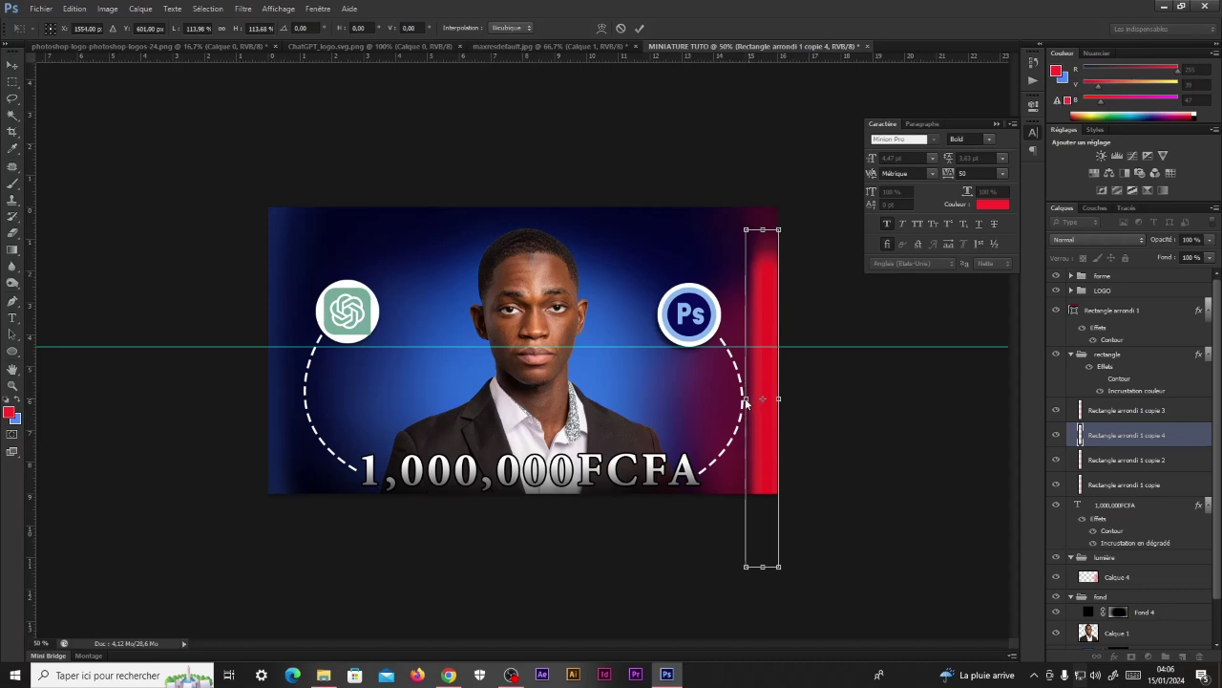
left_click_drag(745, 398, 727, 399)
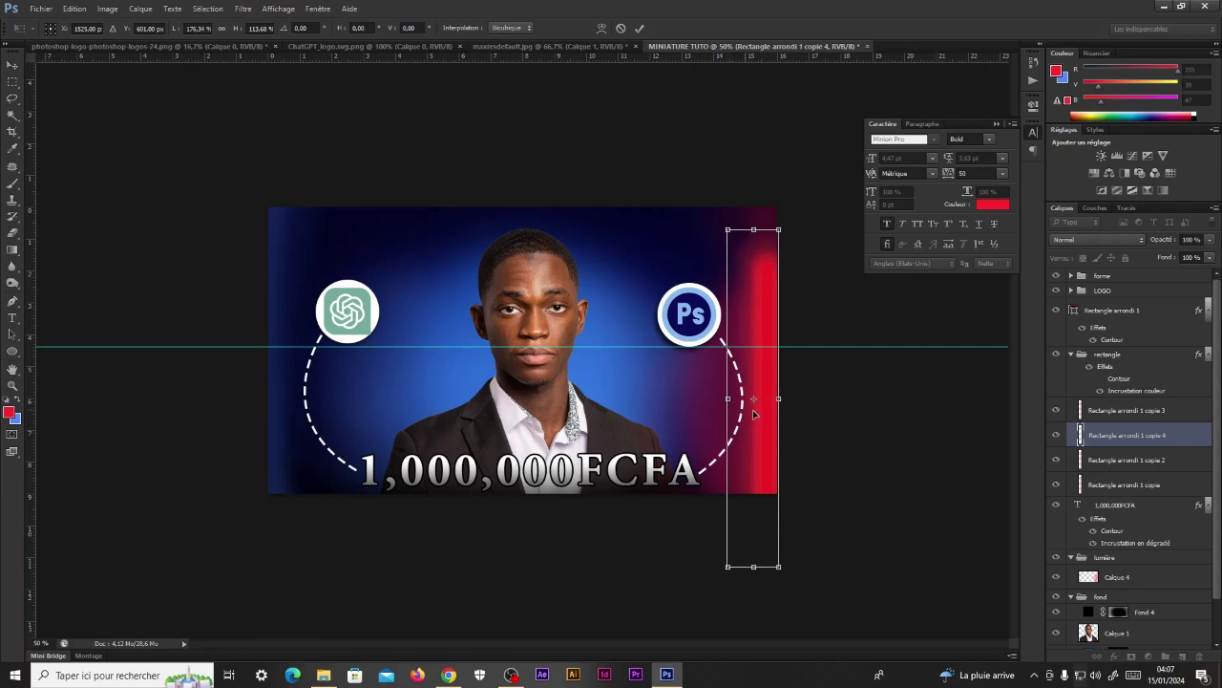
key("Return")
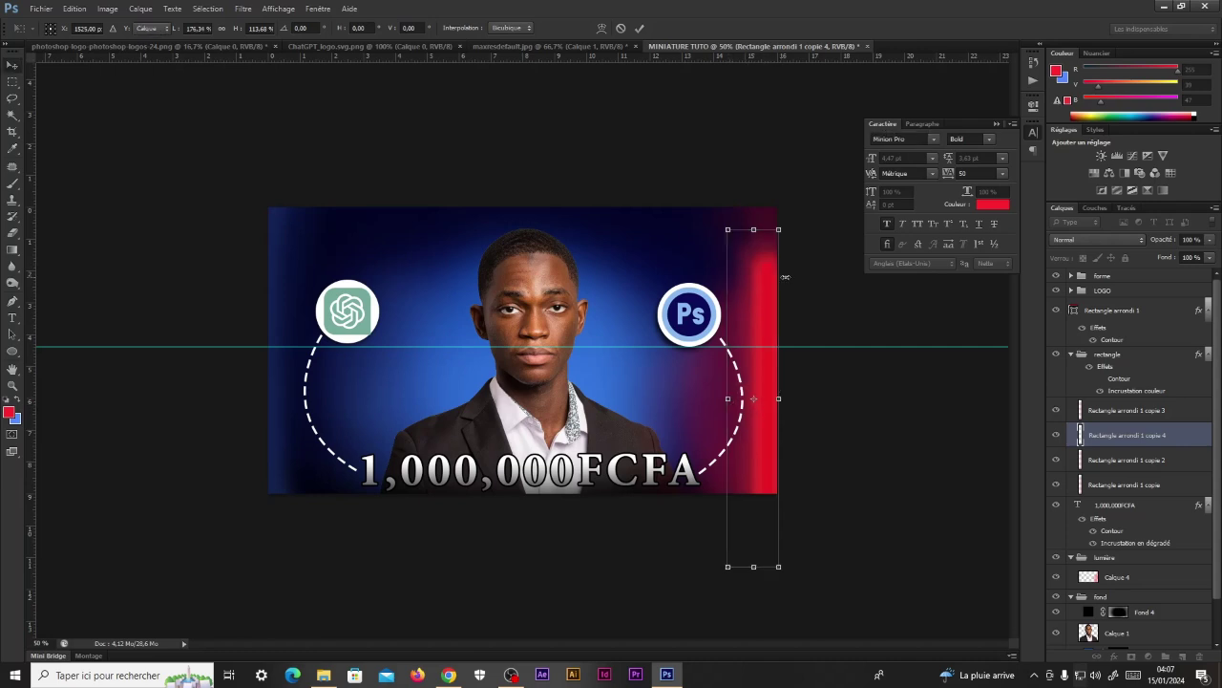
Step: Set the fill of the enlarged glow rectangle copy to 50%
left_click_drag(1210, 260, 1195, 258)
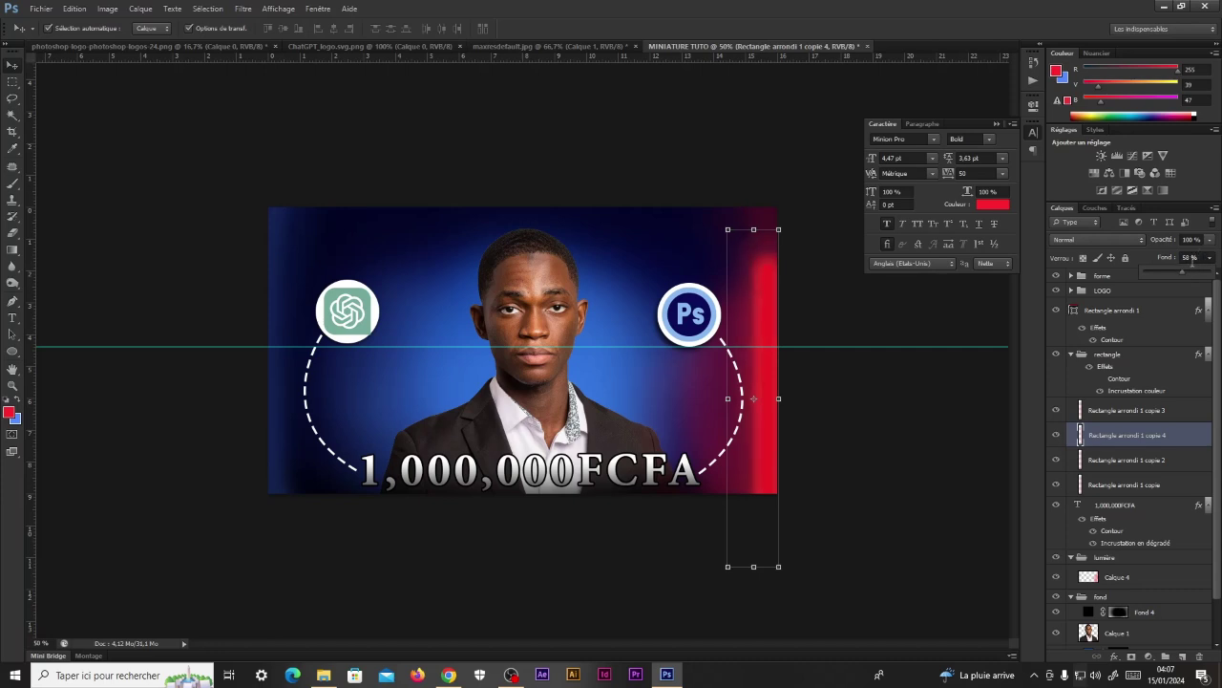
left_click(1136, 263)
type("50")
left_click(912, 436)
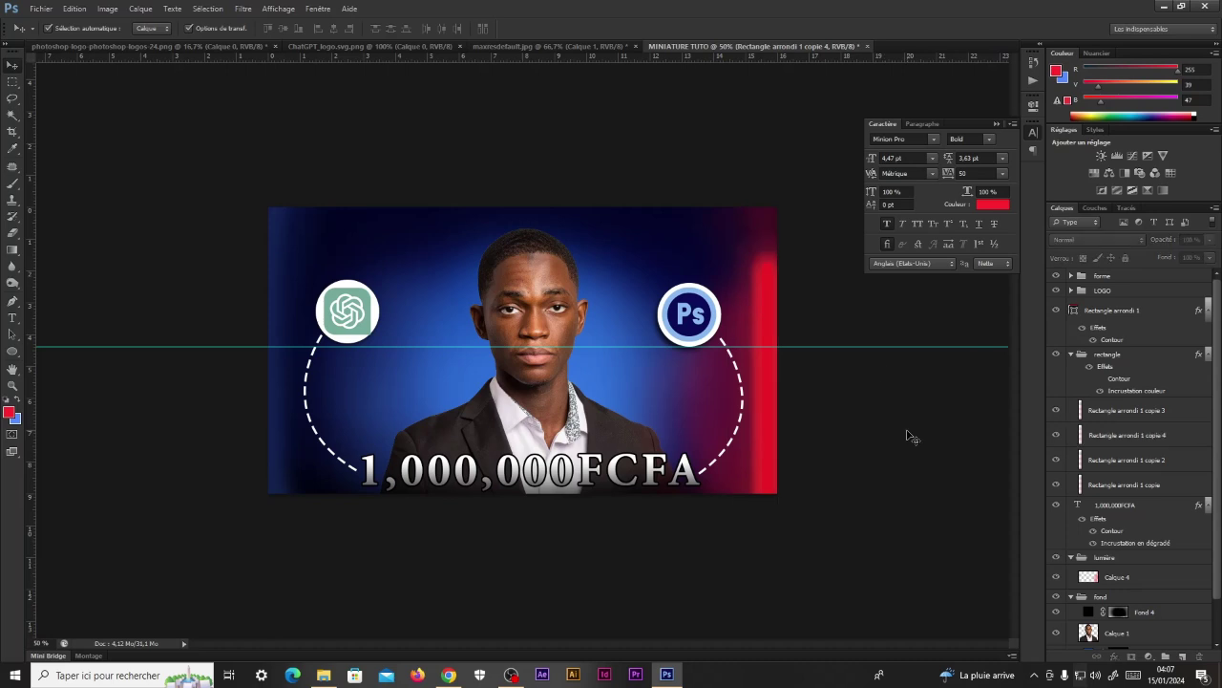
left_click(1072, 354)
left_click(1111, 355)
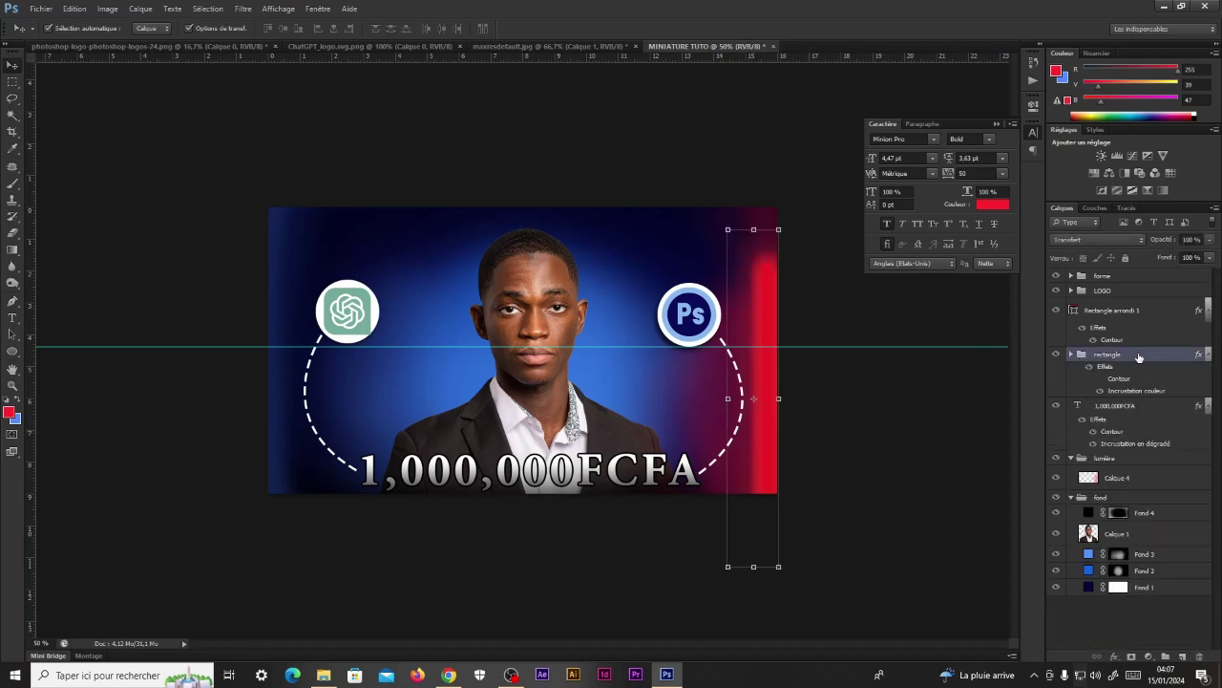
key("ctrl+t")
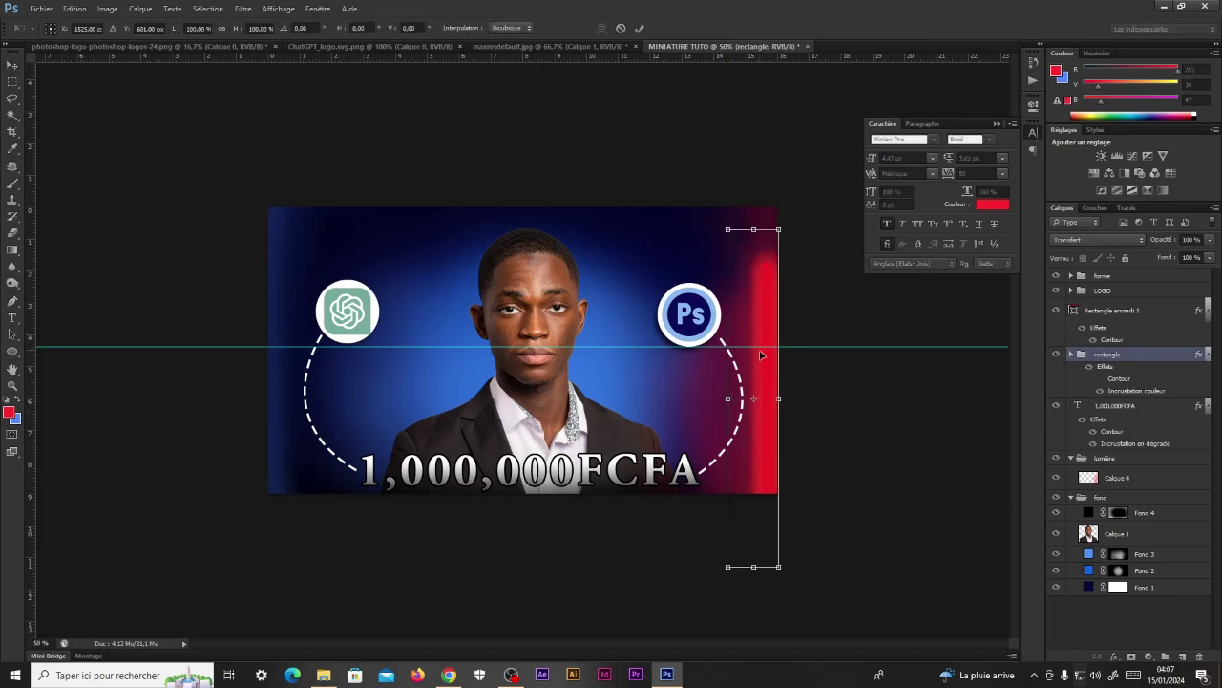
left_click_drag(761, 355, 774, 374)
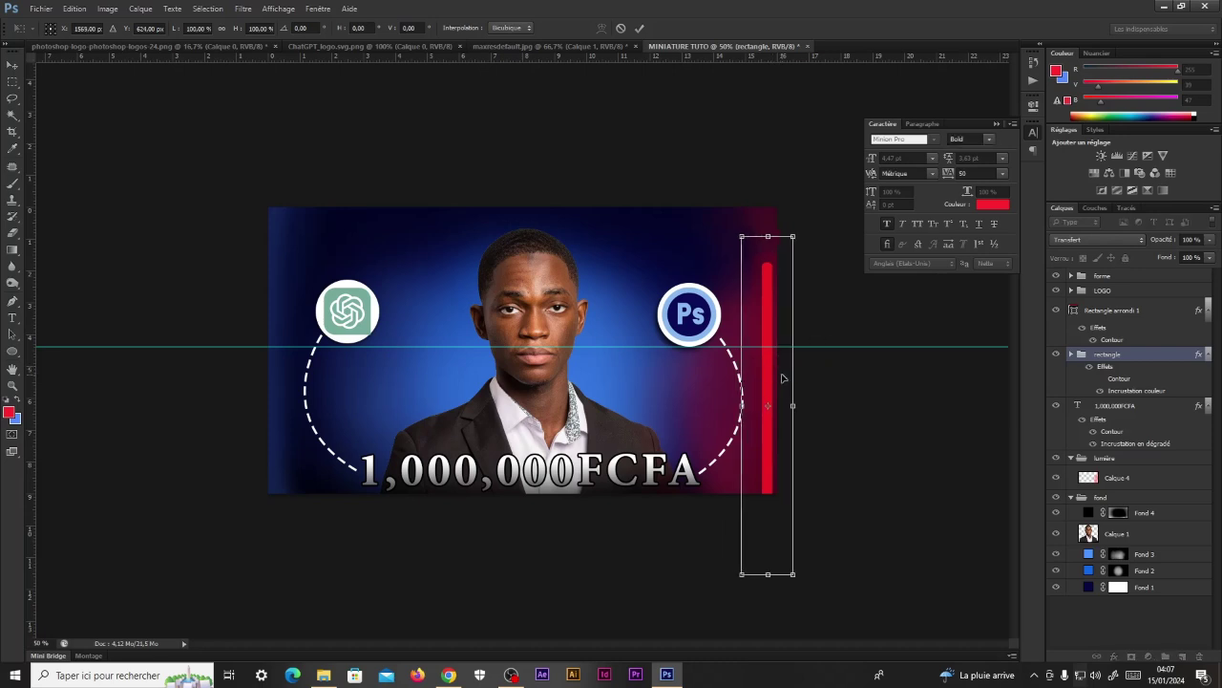
Step: Move the "Rectangle arrondi 1" bar and the "rectangle" glow group together slightly closer to the canvas's right edge
left_click(1122, 313)
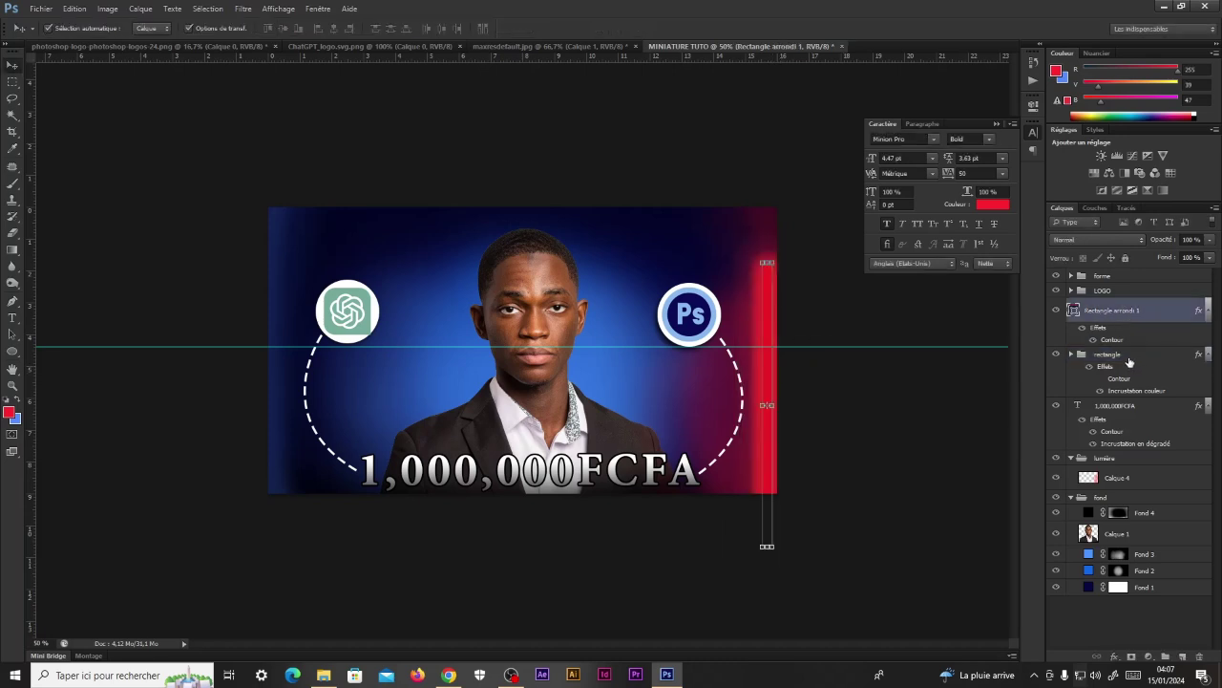
left_click(1128, 356, "ctrl")
left_click_drag(766, 363, 771, 366)
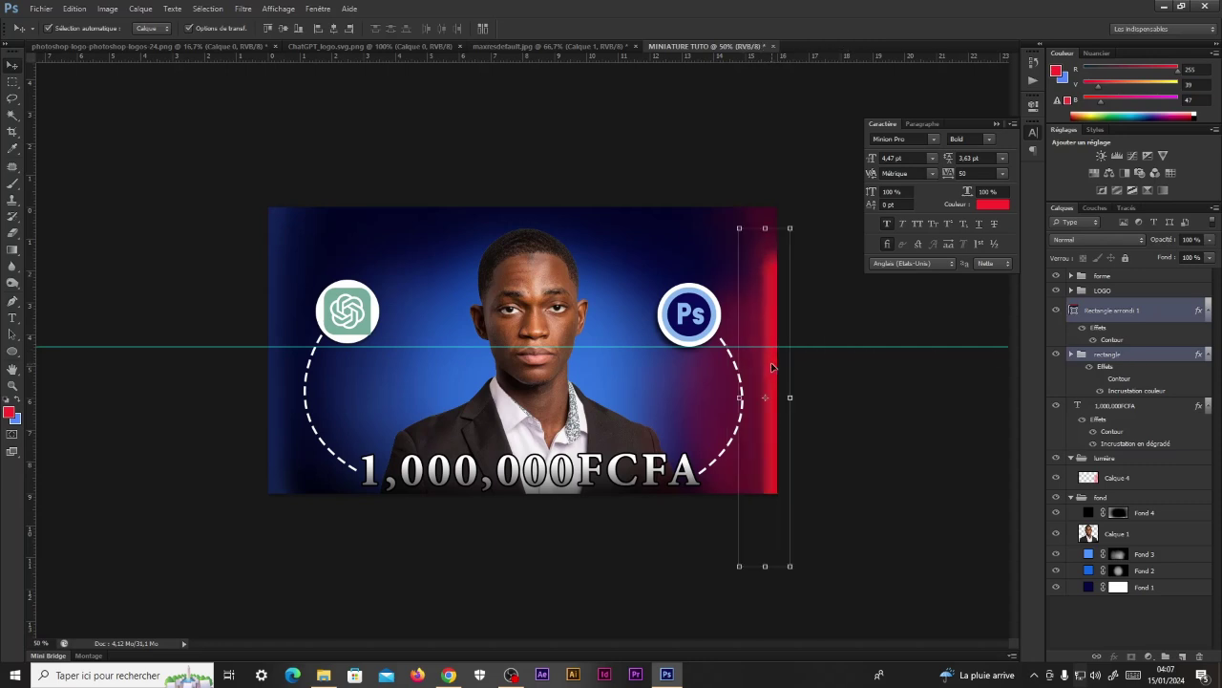
left_click(856, 381)
key("ctrl+minus")
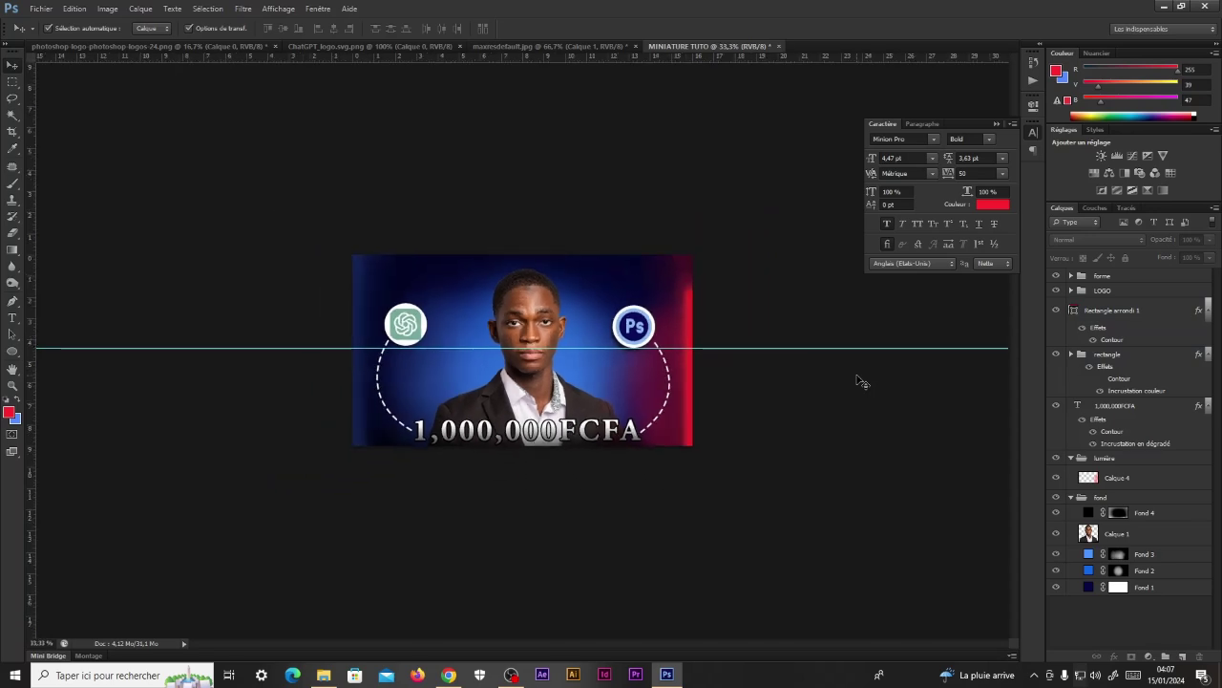
left_click(674, 337)
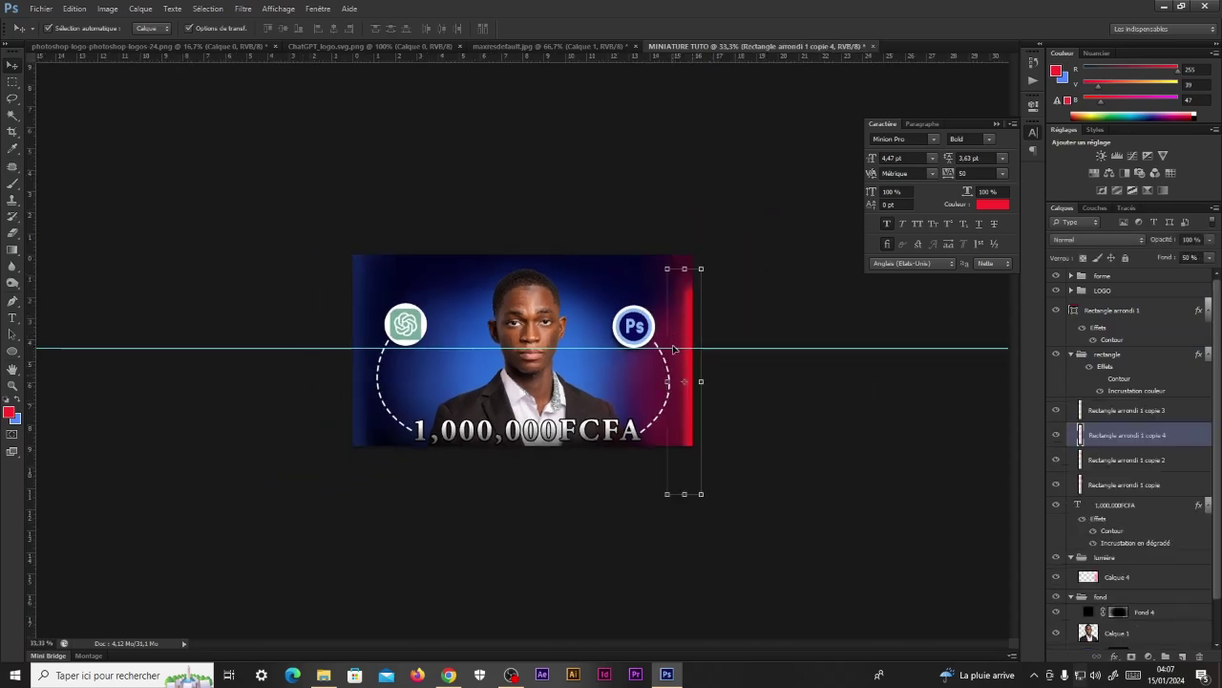
Step: Collapse the "rectangle" group, set the fill of the "lumière" group to 50%, and deselect all layers
left_click(1071, 355)
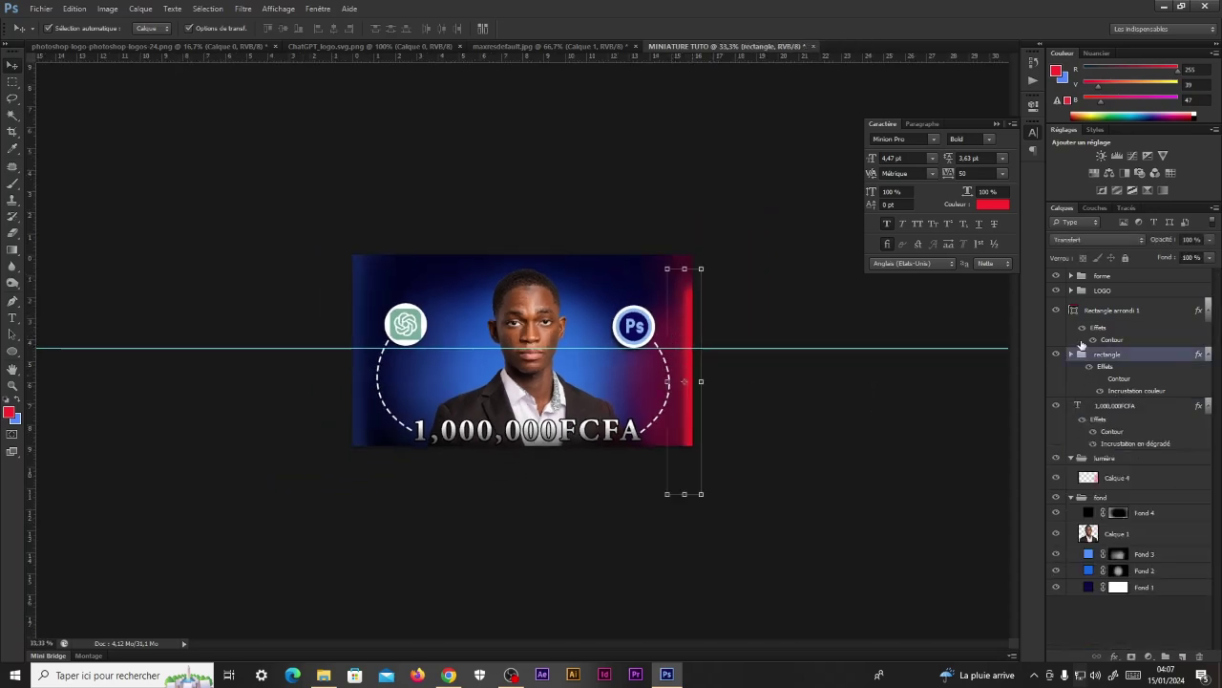
left_click(1117, 459)
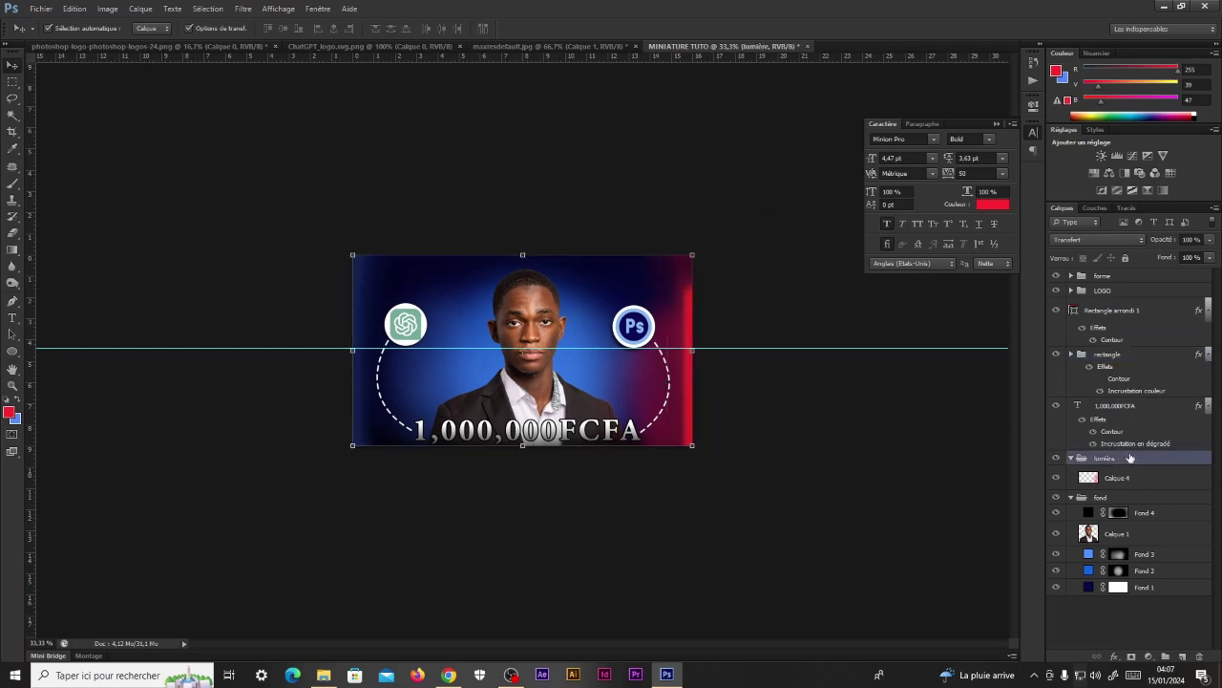
left_click(1210, 259)
left_click(1172, 257)
type("50")
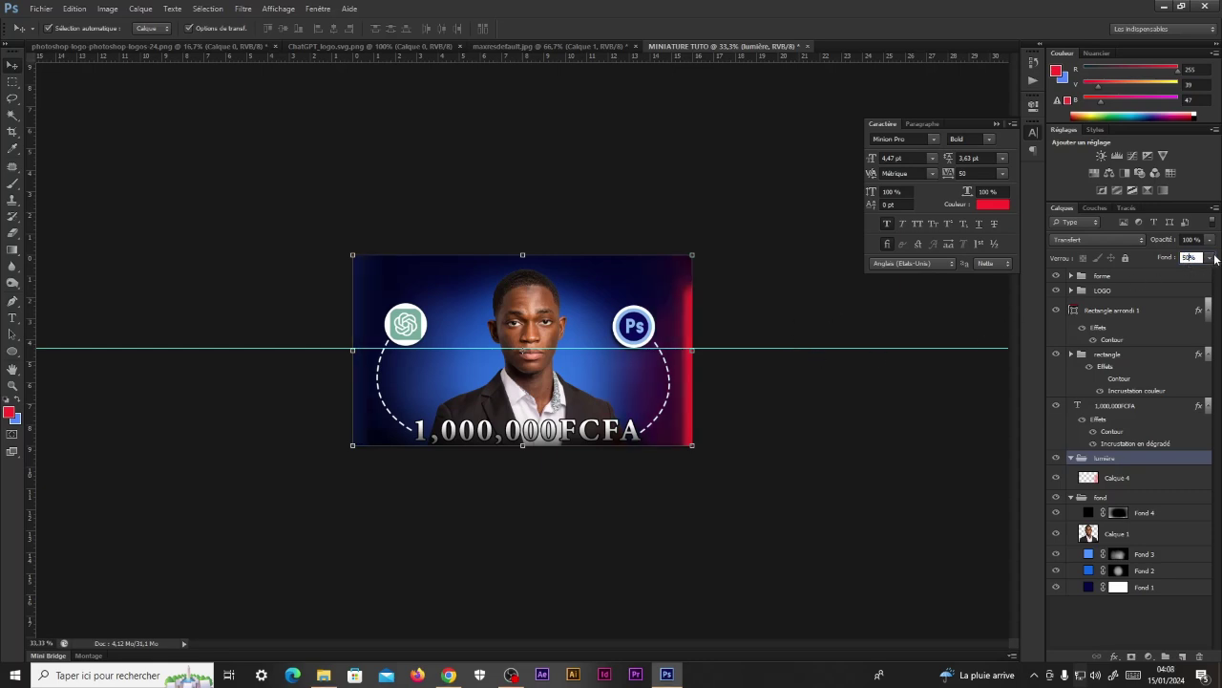
key("Return")
left_click(1210, 258)
left_click(848, 492)
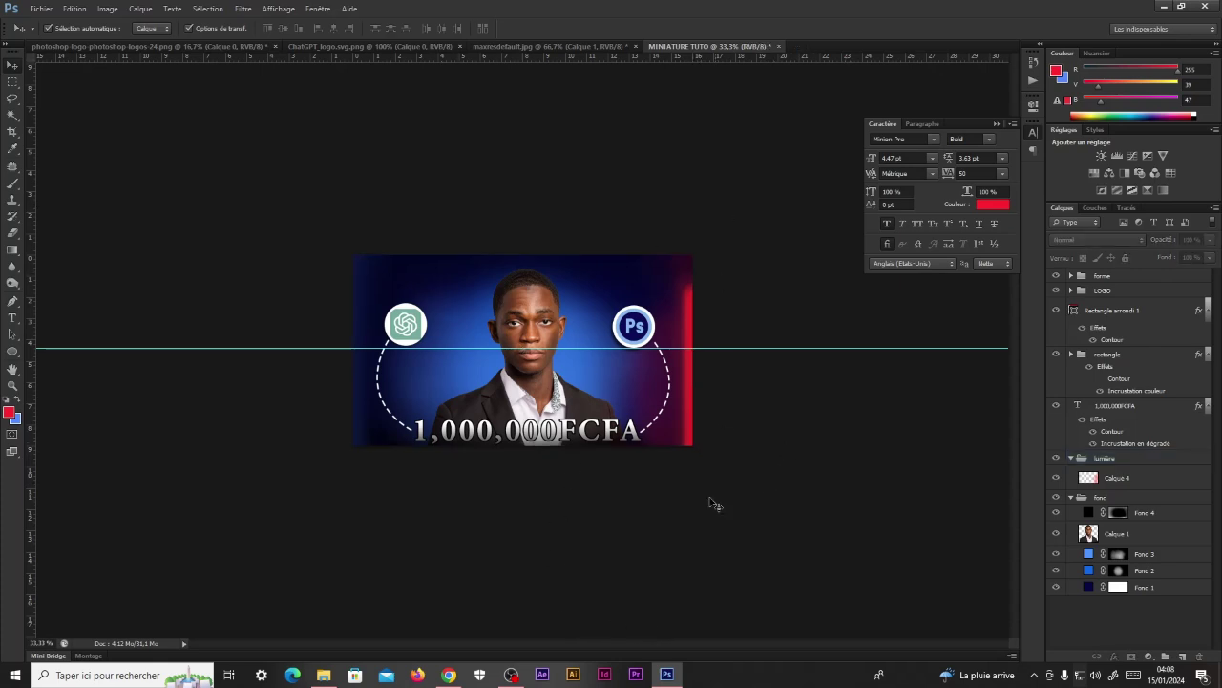
Step: Switch to Chrome to check the reference thumbnail on the YouTube channel's video page, and return to Photoshop
left_click(450, 675)
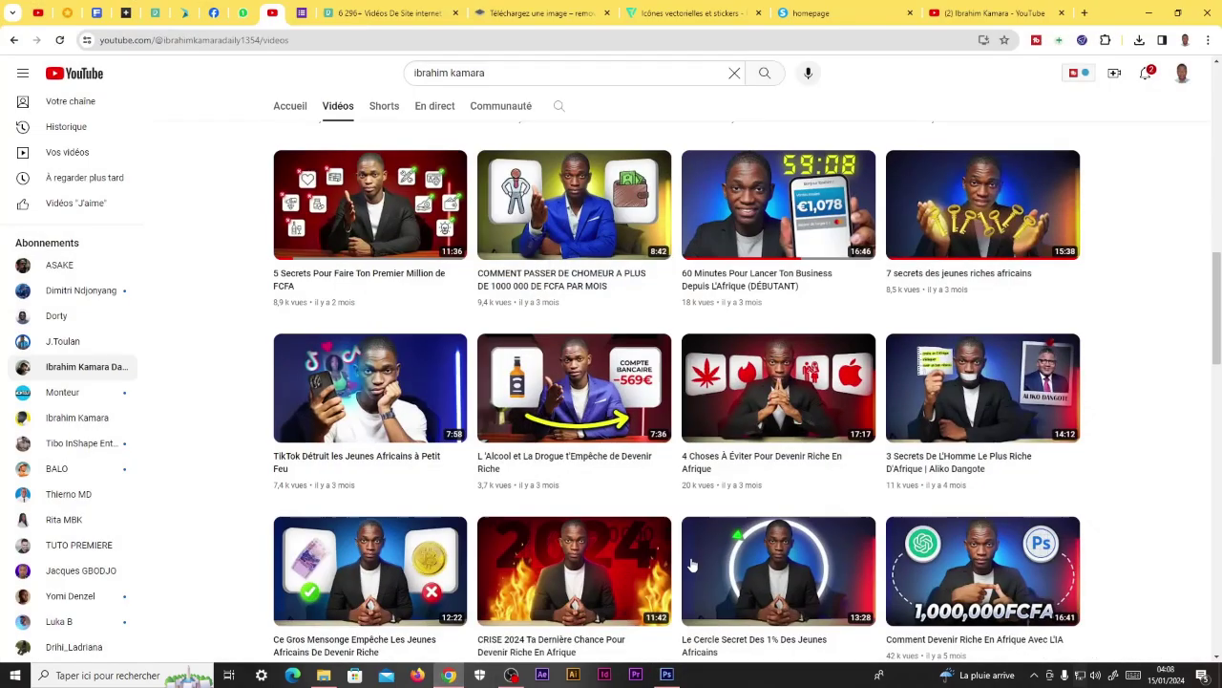
left_click(1149, 12)
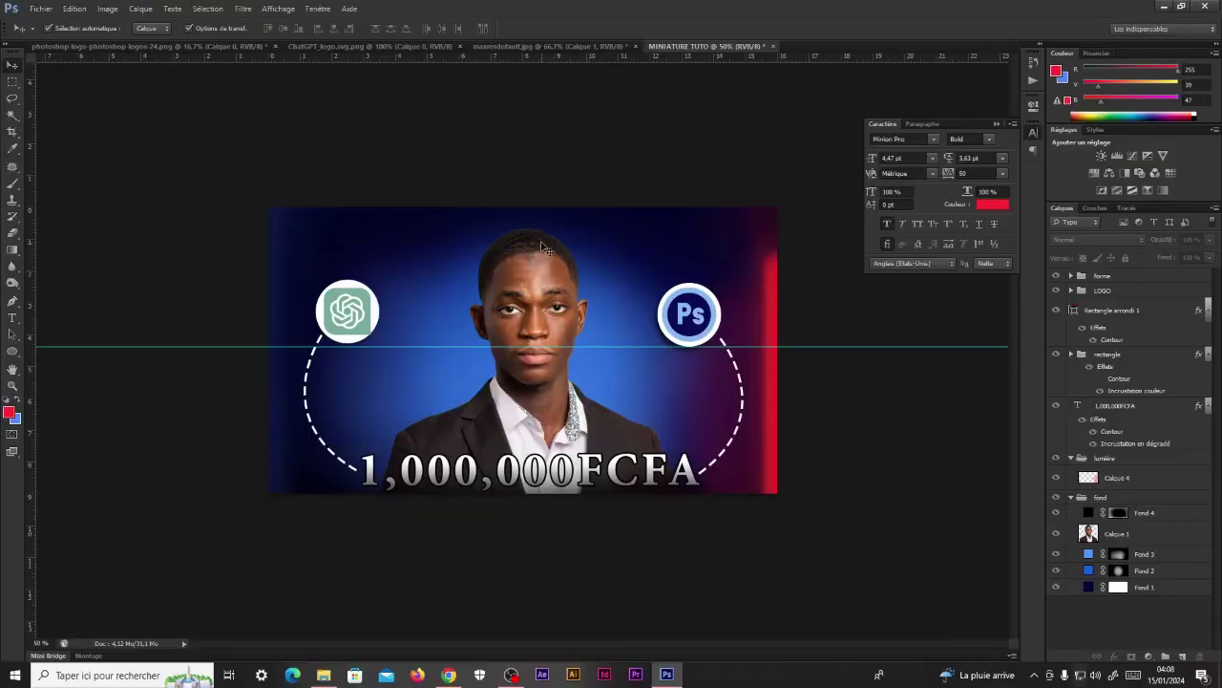
Step: Apply a Shadows/Highlights adjustment to the portrait layer "Calque 1" with a shadow amount of 16%, using the reduced set of options
left_click(543, 247)
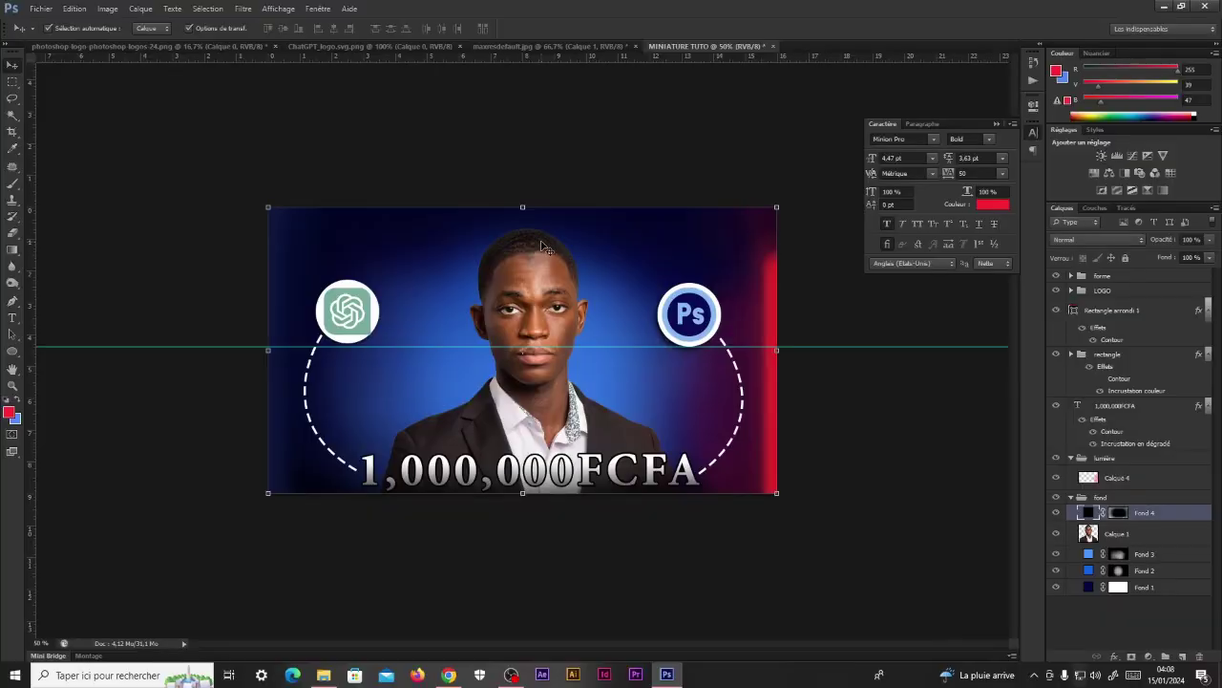
left_click(1140, 537)
left_click(107, 9)
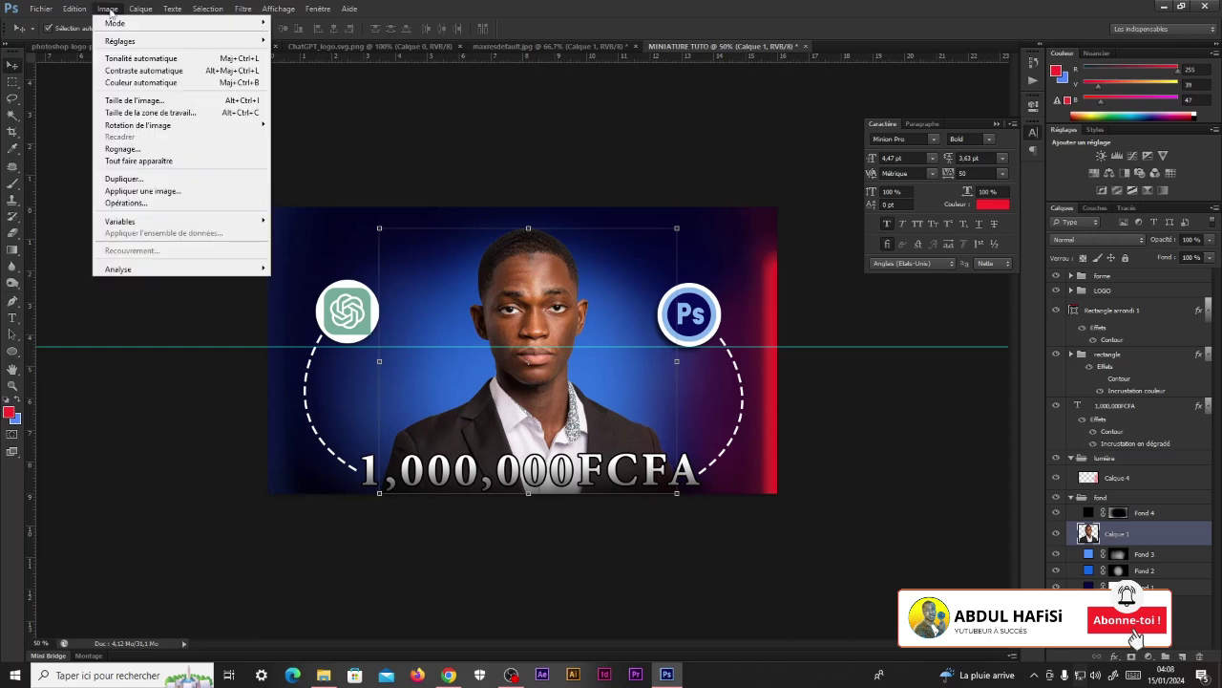
mouse_move(117, 41)
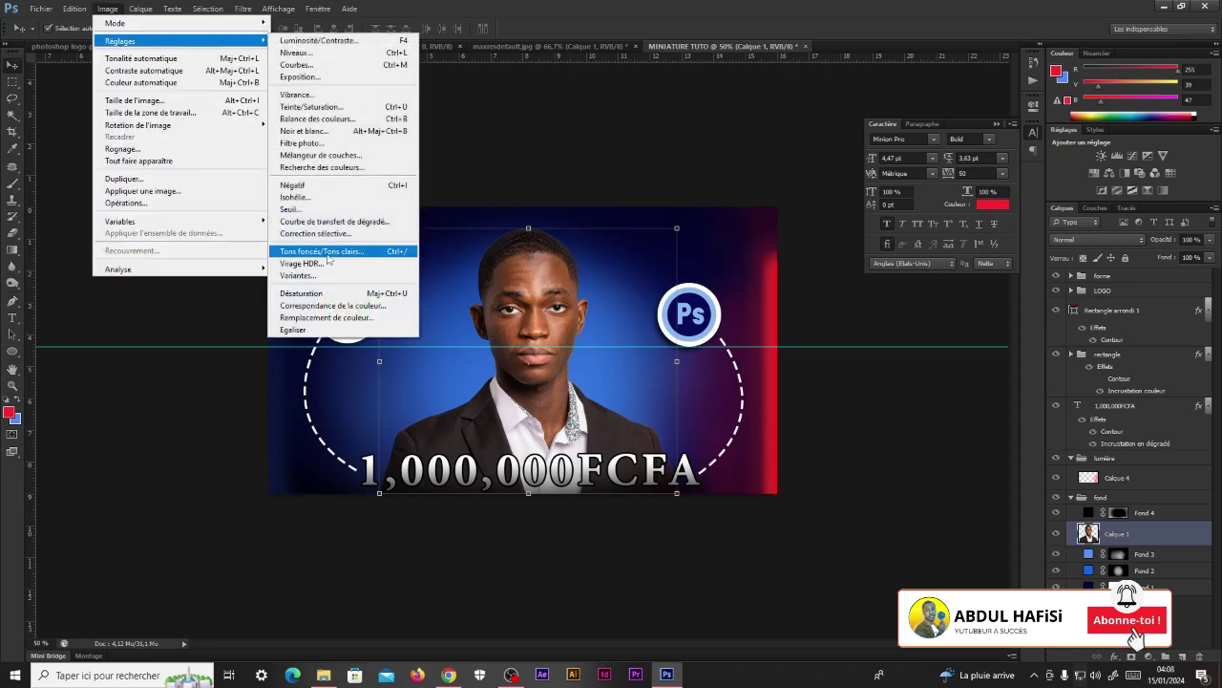
left_click(353, 248)
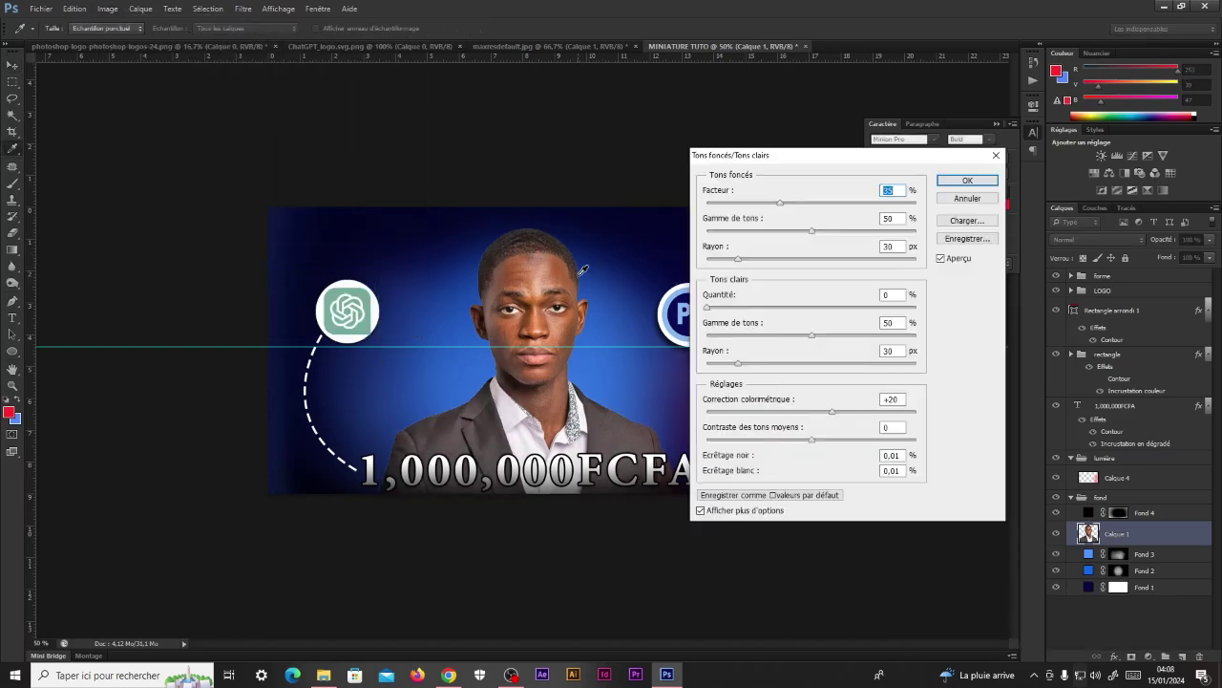
left_click_drag(843, 160, 881, 207)
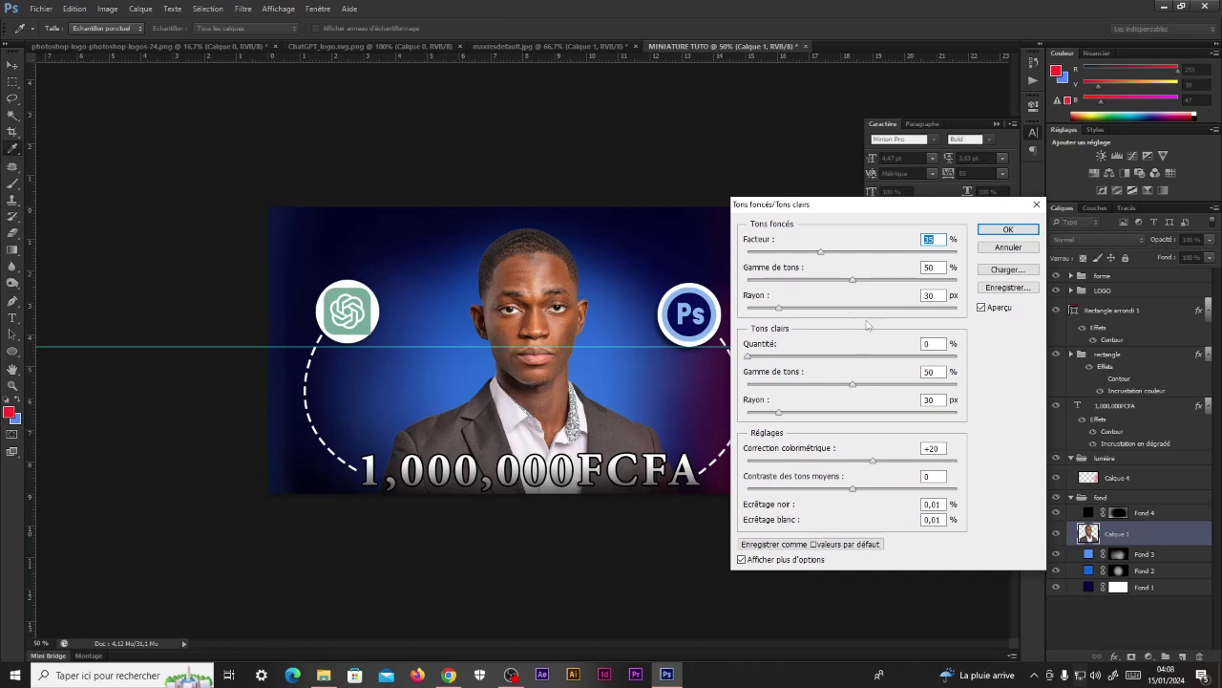
left_click(742, 559)
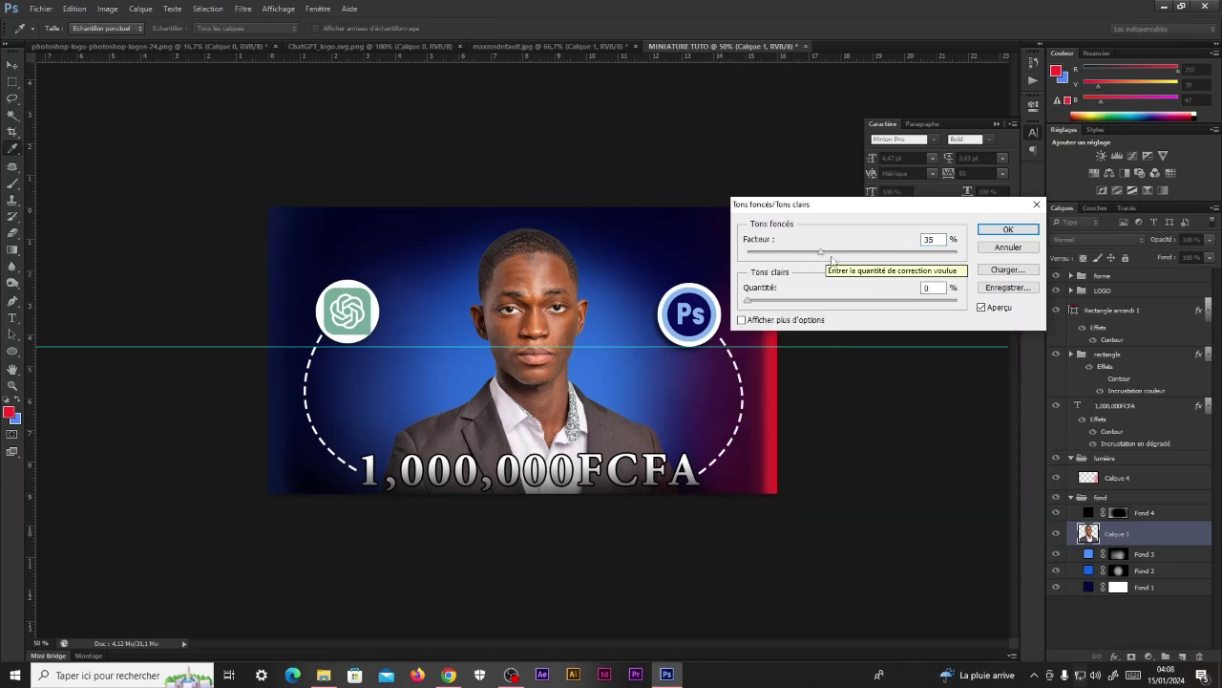
left_click_drag(821, 253, 795, 256)
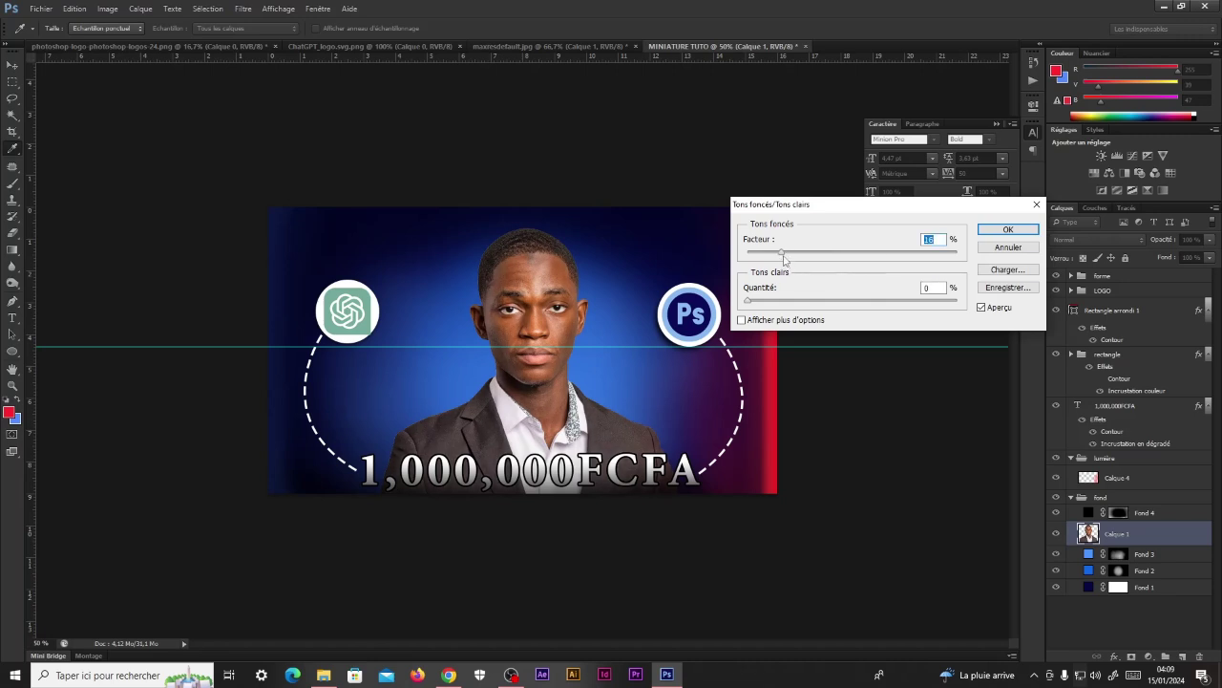
left_click(1024, 231)
key("v")
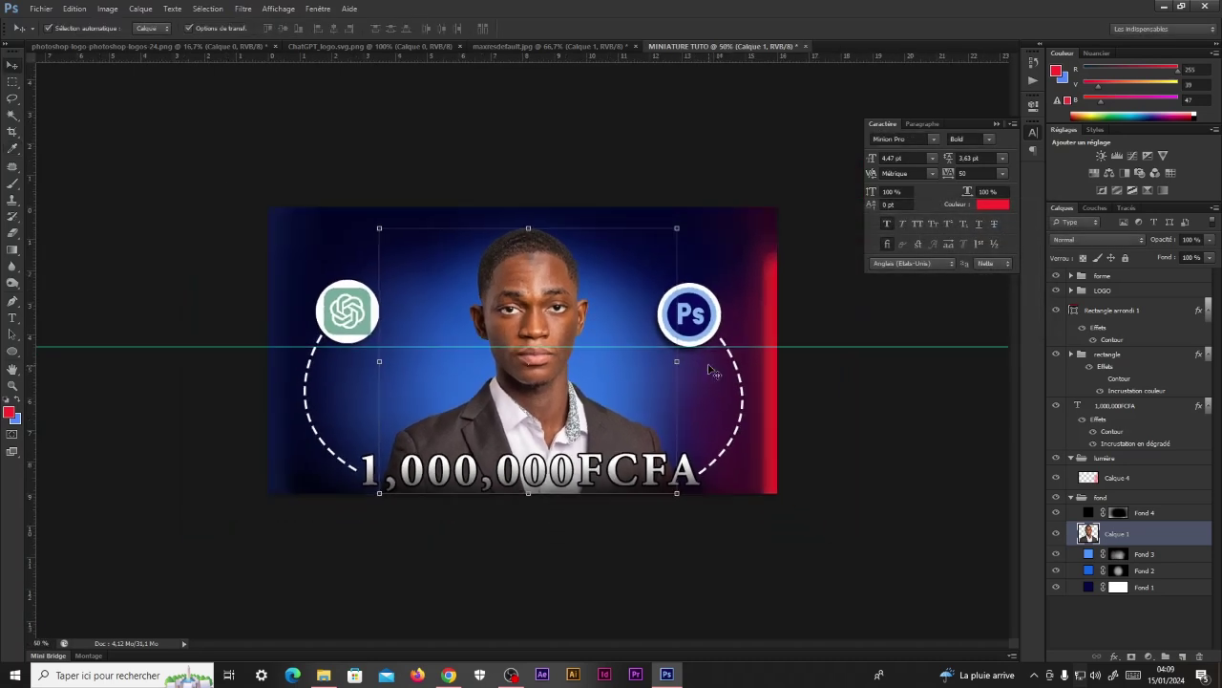
Step: Inspect the portrait's face up close and review the whole thumbnail without a layer selected
key("ctrl+plus")
key("ctrl+plus")
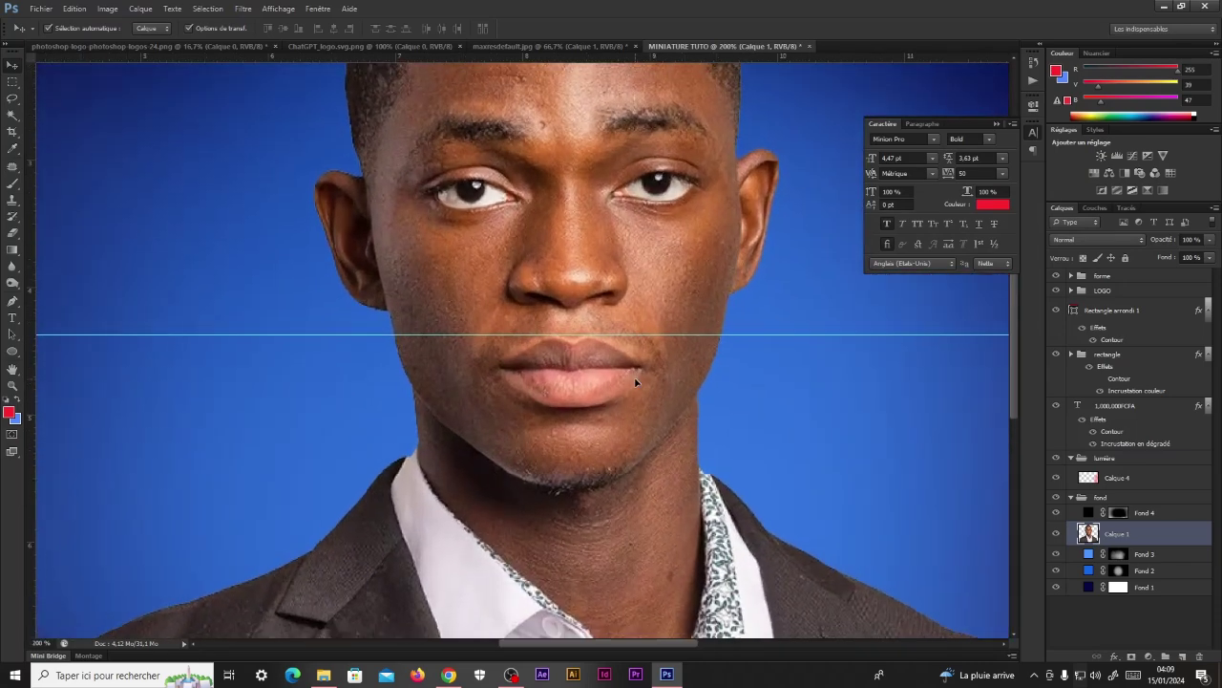
key("ctrl+minus")
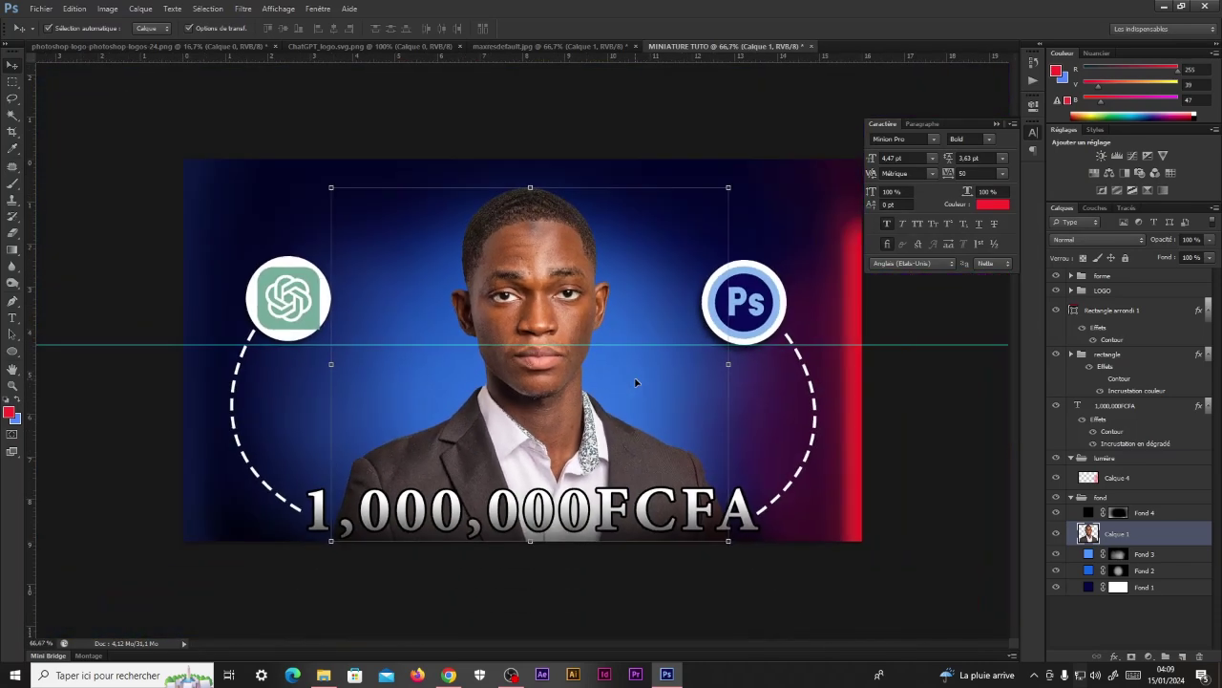
left_click(959, 424)
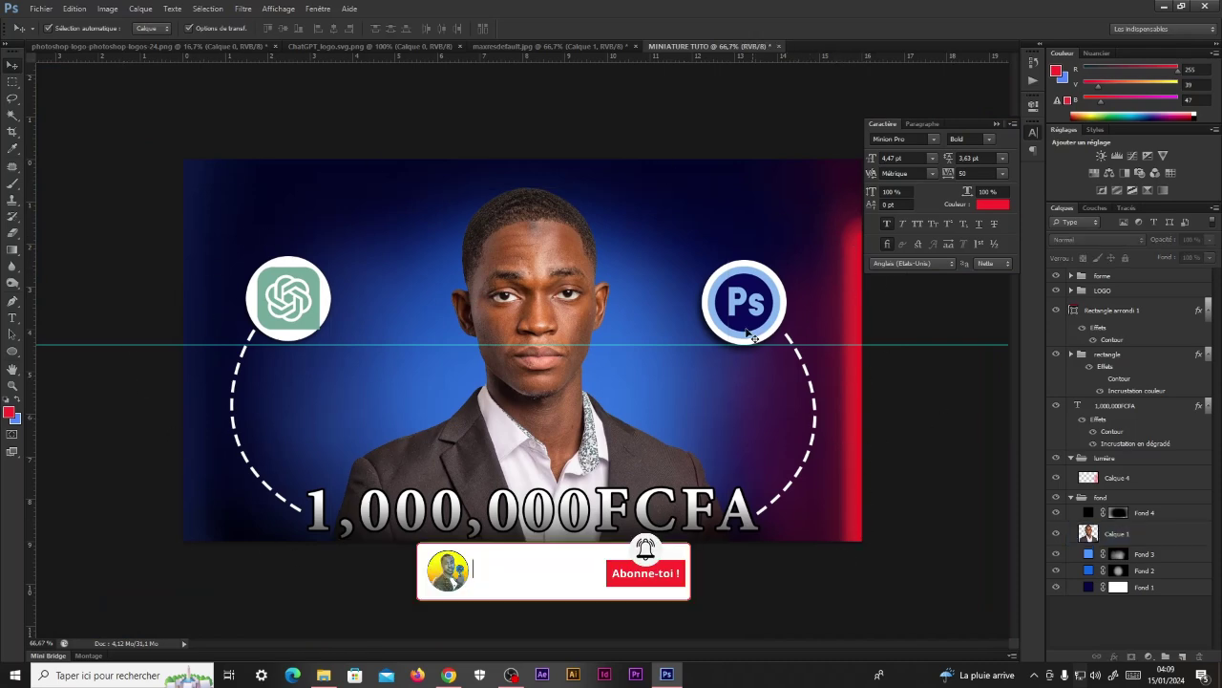
left_click(696, 527)
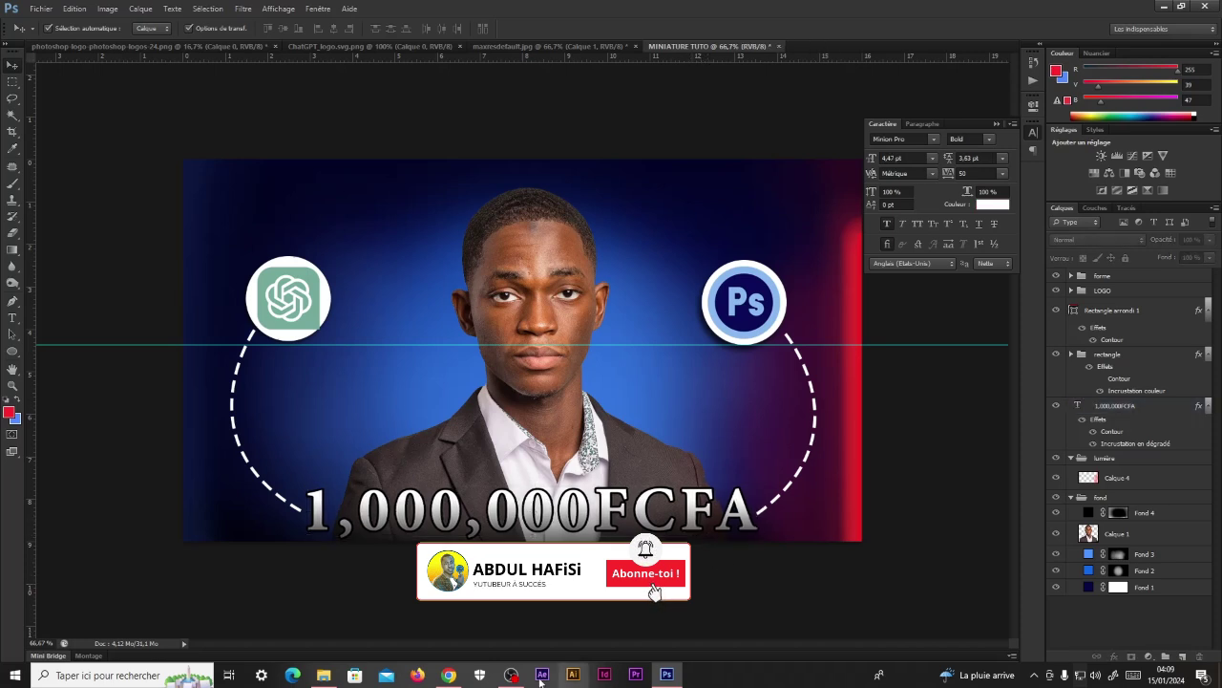
Step: Switch to Chrome and browse the thumbnails on the YouTube channel's video page for comparison
left_click(449, 674)
scroll(1172, 367, "down", 4)
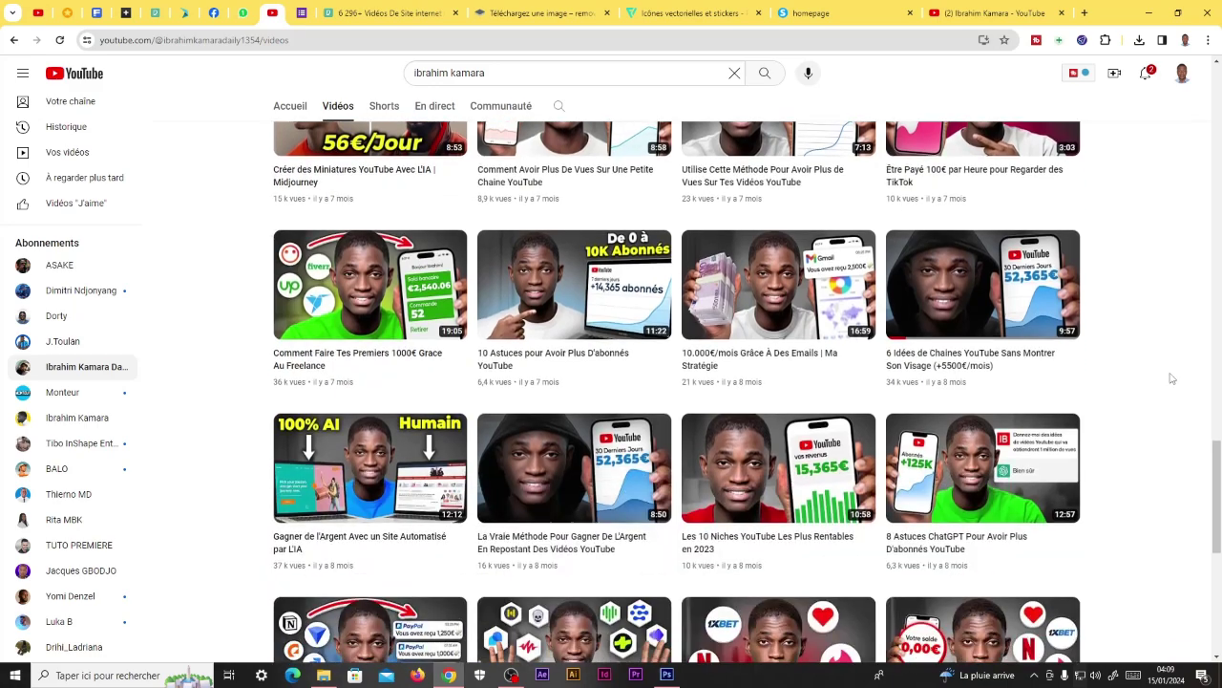
scroll(1171, 360, "up", 7)
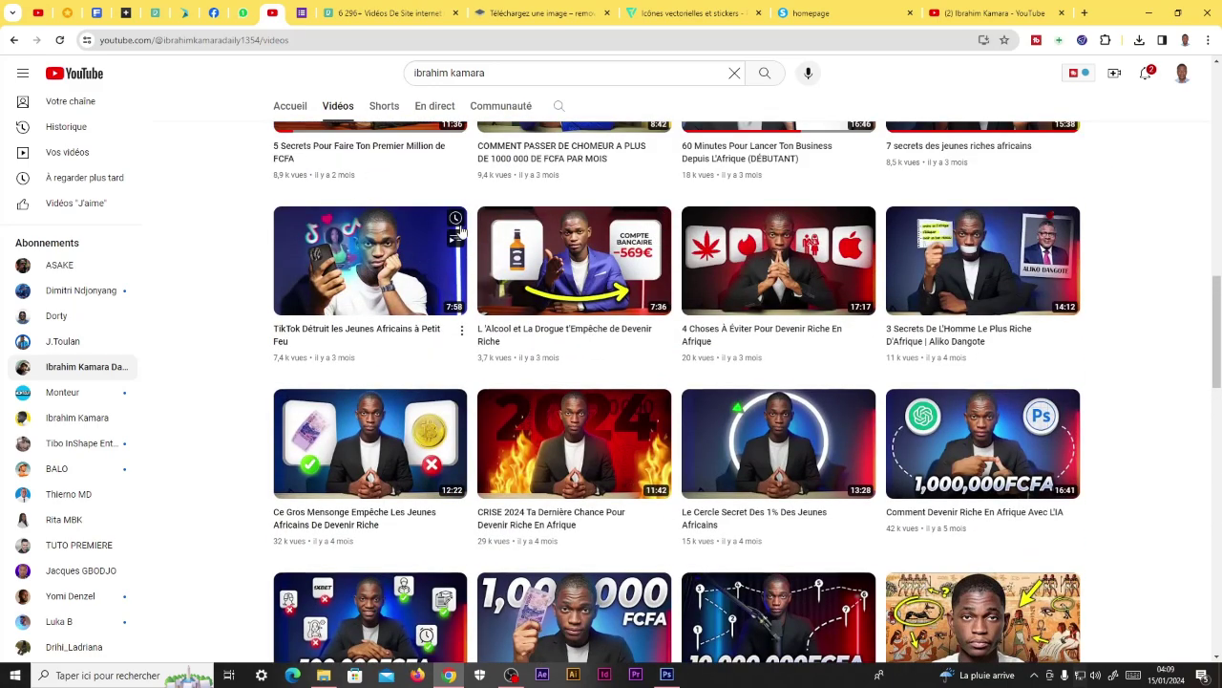
scroll(462, 234, "up", 3)
scroll(468, 304, "up", 3)
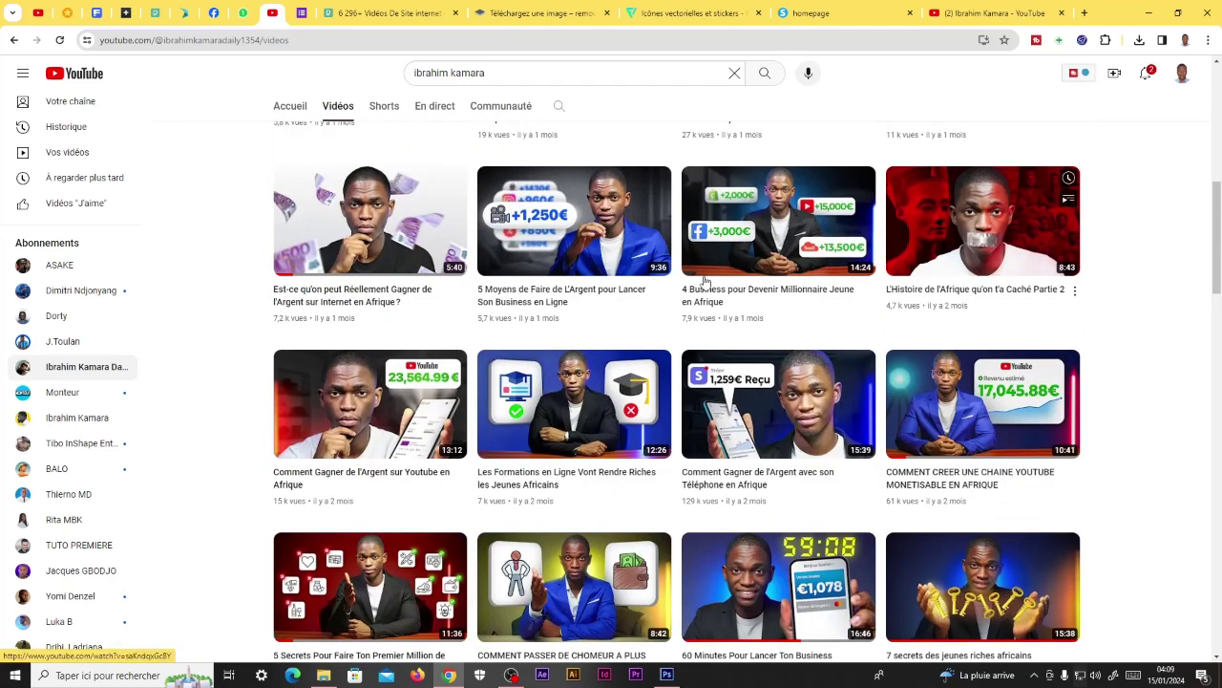
scroll(827, 315, "up", 2)
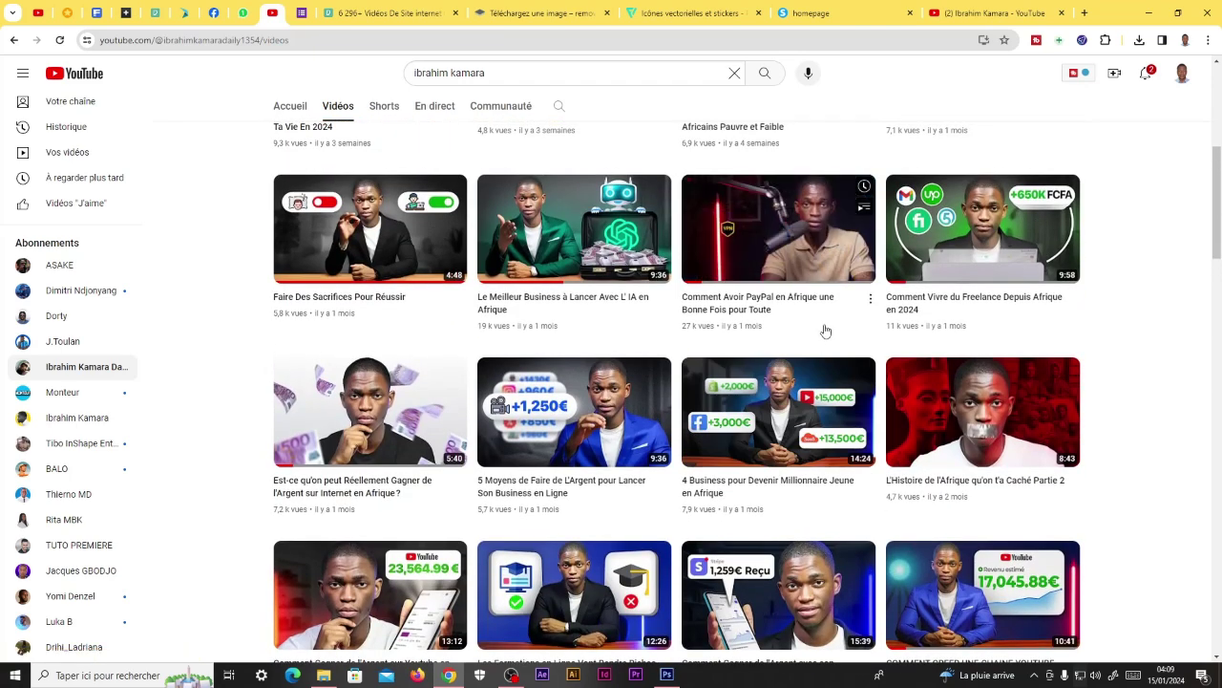
scroll(823, 329, "up", 2)
scroll(596, 346, "down", 2)
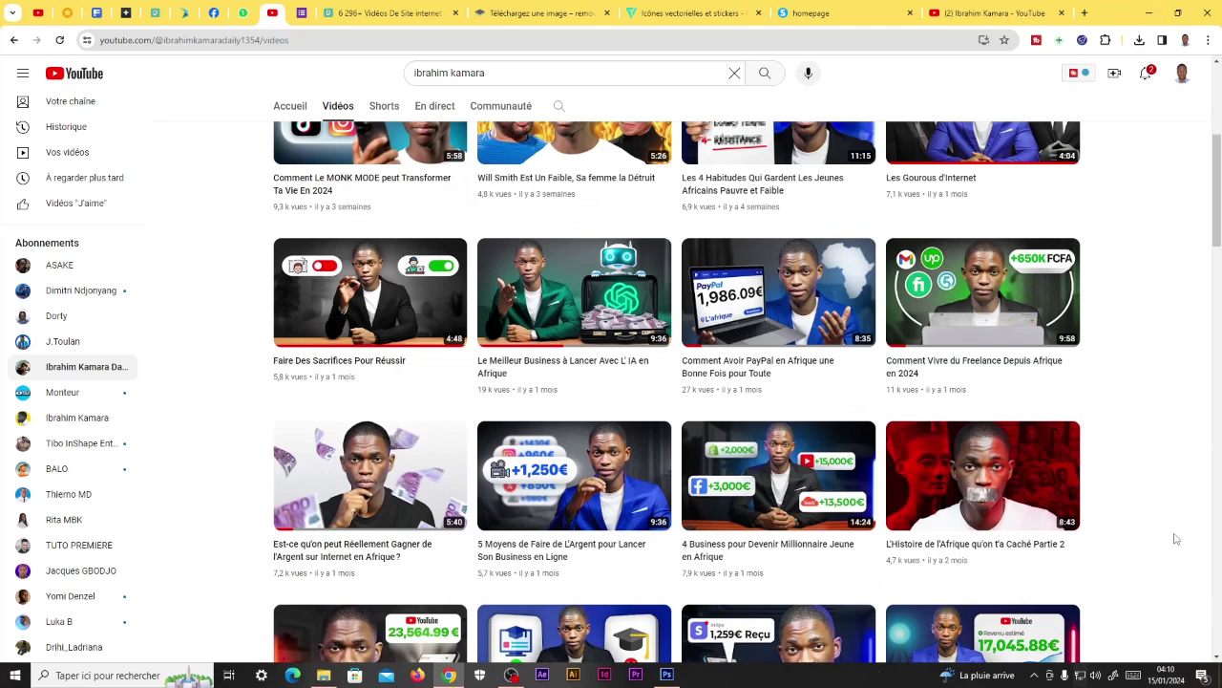
scroll(1115, 421, "down", 3)
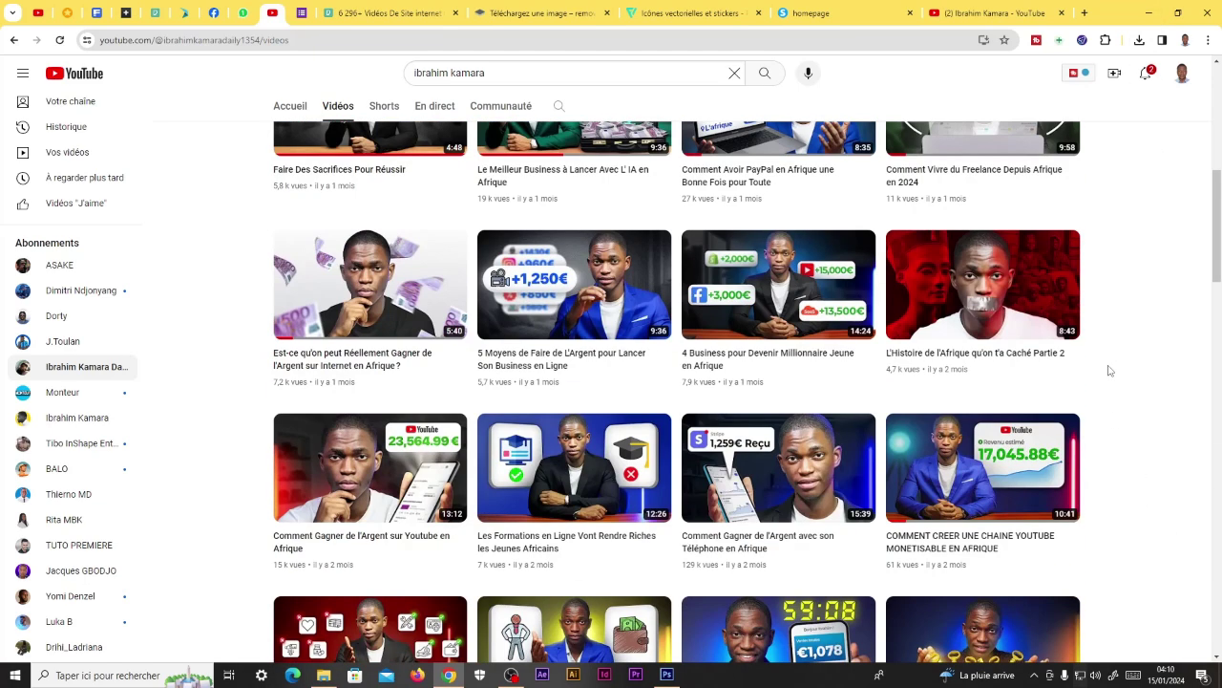